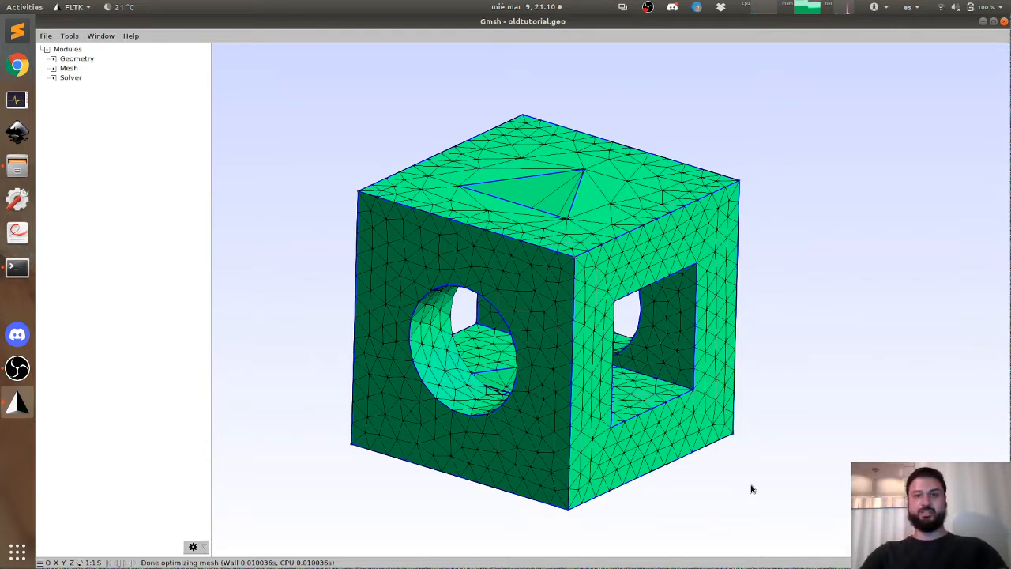
# Step: Examine the meshed cube and its circular, square and triangular openings from several angles and zoom levels
pyautogui.moveTo(565, 332)
pyautogui.mouseDown()
pyautogui.moveTo(595, 410)
pyautogui.moveTo(501, 495)
pyautogui.moveTo(517, 288)
pyautogui.moveTo(582, 322)
pyautogui.mouseUp()
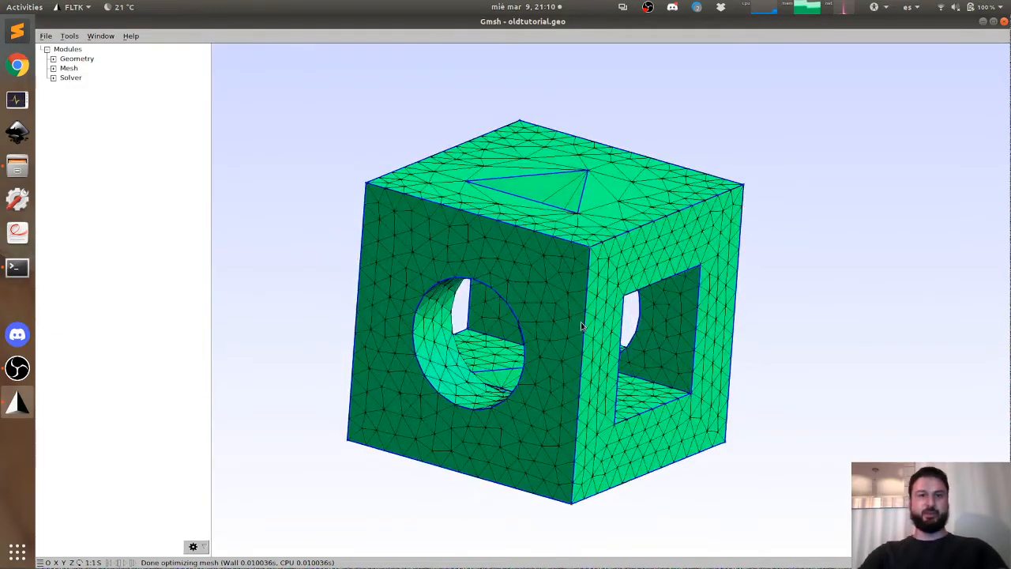
pyautogui.moveTo(501, 307); pyautogui.dragTo(519, 345)
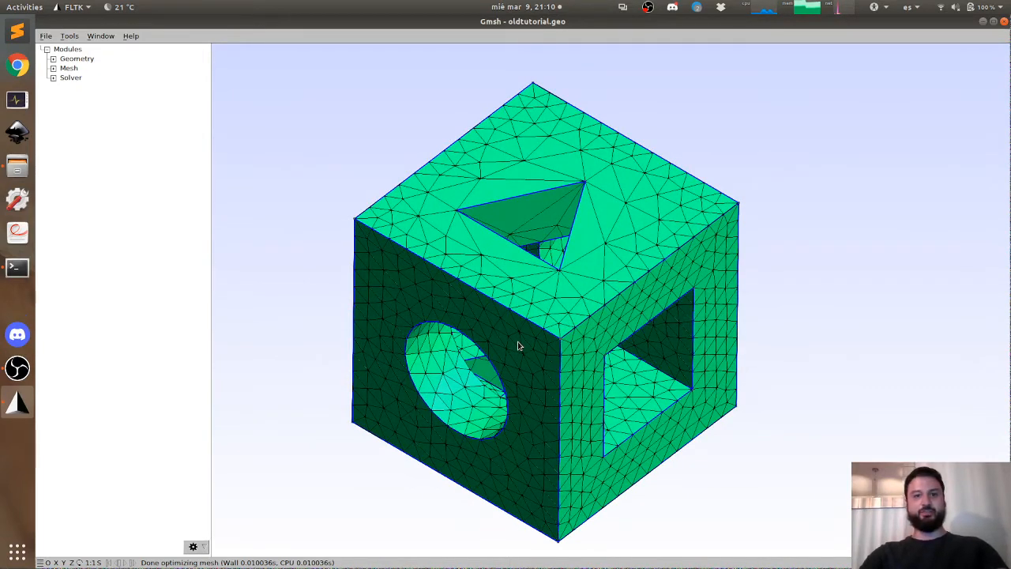
pyautogui.moveTo(526, 361); pyautogui.dragTo(527, 301)
pyautogui.scroll(5, 527, 301)
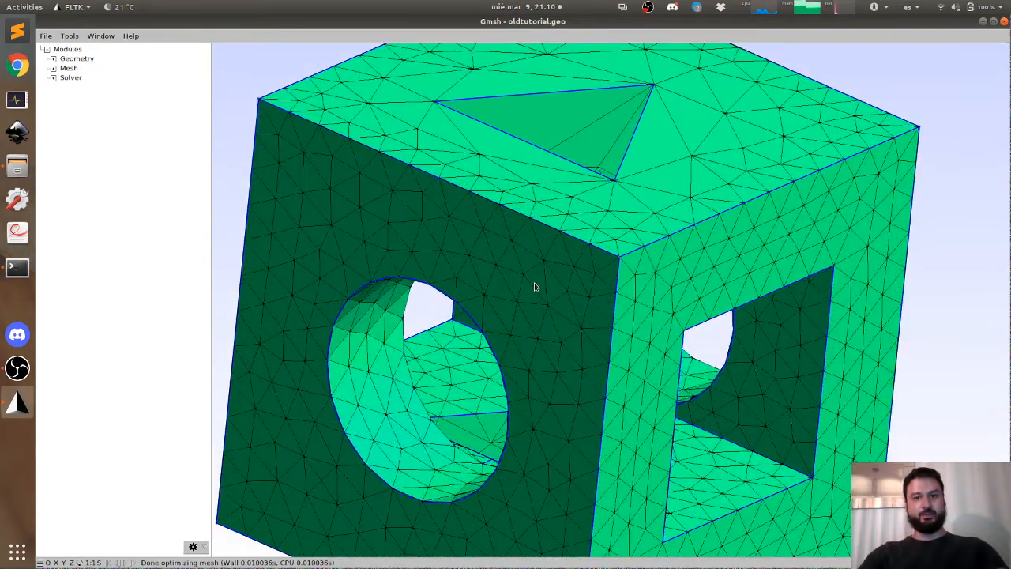
pyautogui.scroll(1, 525, 323)
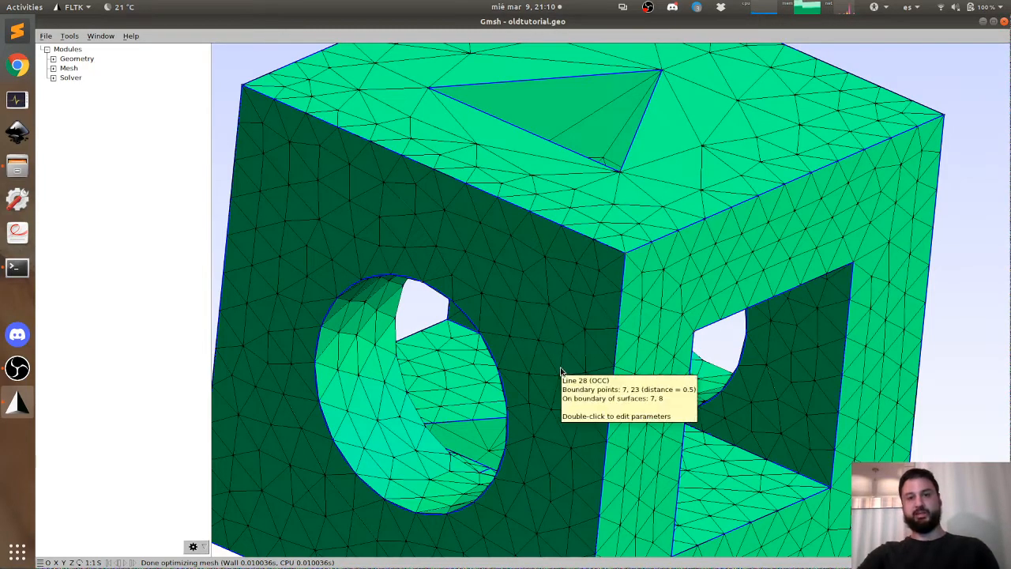
pyautogui.moveTo(559, 383); pyautogui.dragTo(581, 375)
pyautogui.moveTo(581, 372); pyautogui.dragTo(582, 323, button='middle')
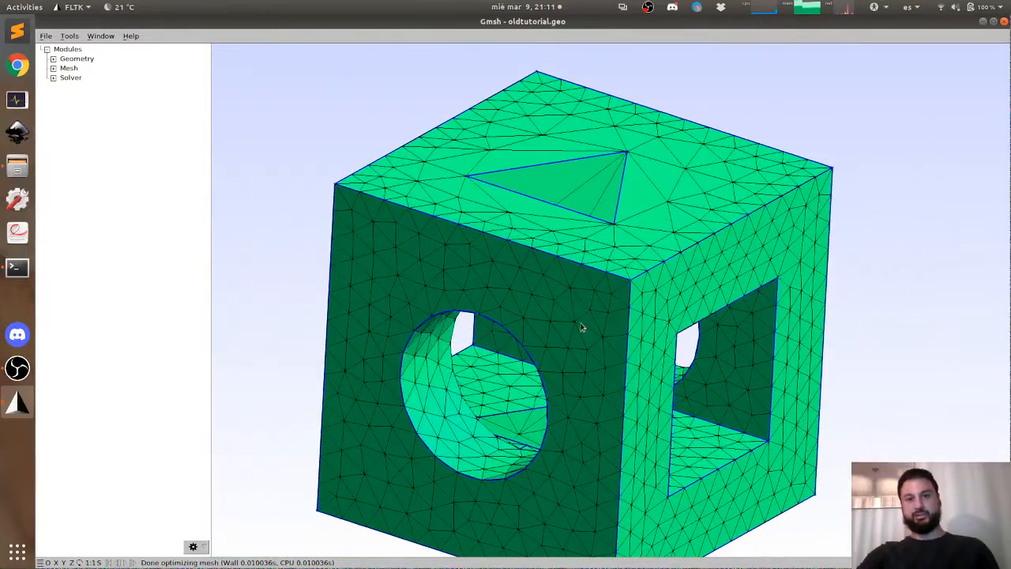
pyautogui.moveTo(581, 298); pyautogui.dragTo(565, 309)
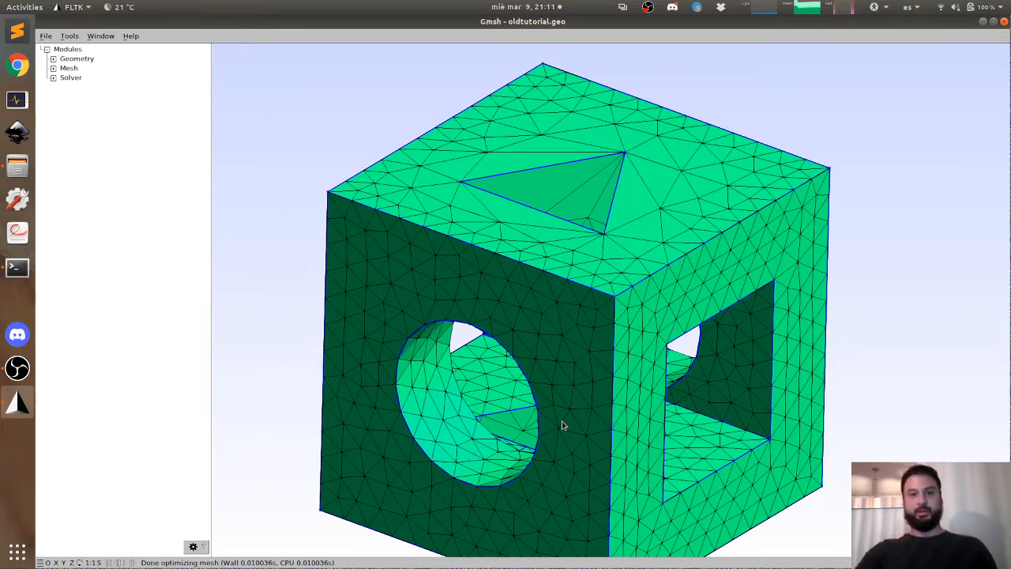
pyautogui.moveTo(563, 425); pyautogui.dragTo(450, 347)
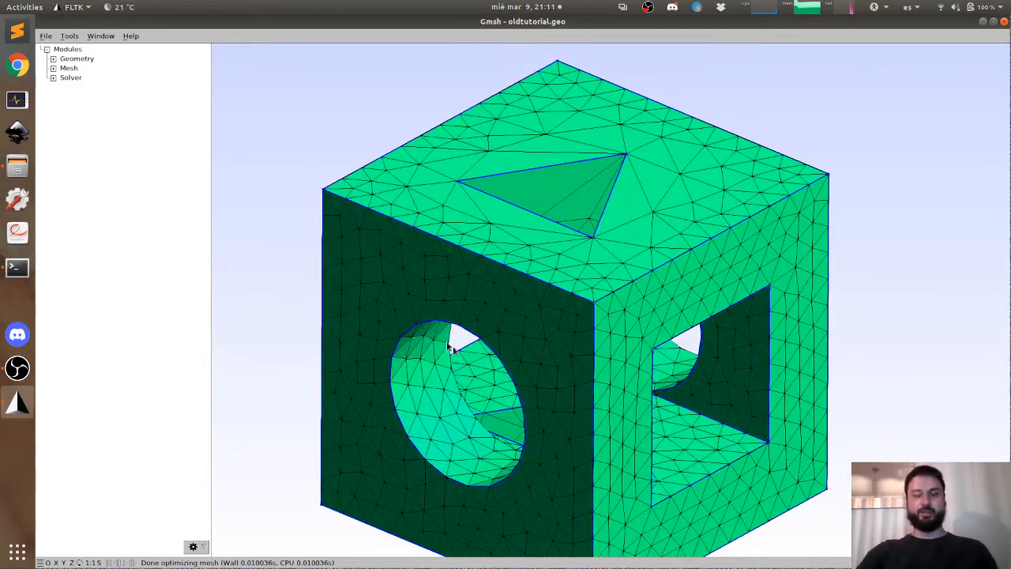
# Step: Close the oldtutorial.geo model and return to the terminal in the gmsh-tutorial folder
pyautogui.click(1004, 22)
pyautogui.moveTo(457, 49)
pyautogui.mouseDown()
pyautogui.moveTo(477, 67)
pyautogui.moveTo(475, 43)
pyautogui.mouseUp()
pyautogui.click(798, 210)
pyautogui.moveTo(803, 91); pyautogui.dragTo(804, 92)
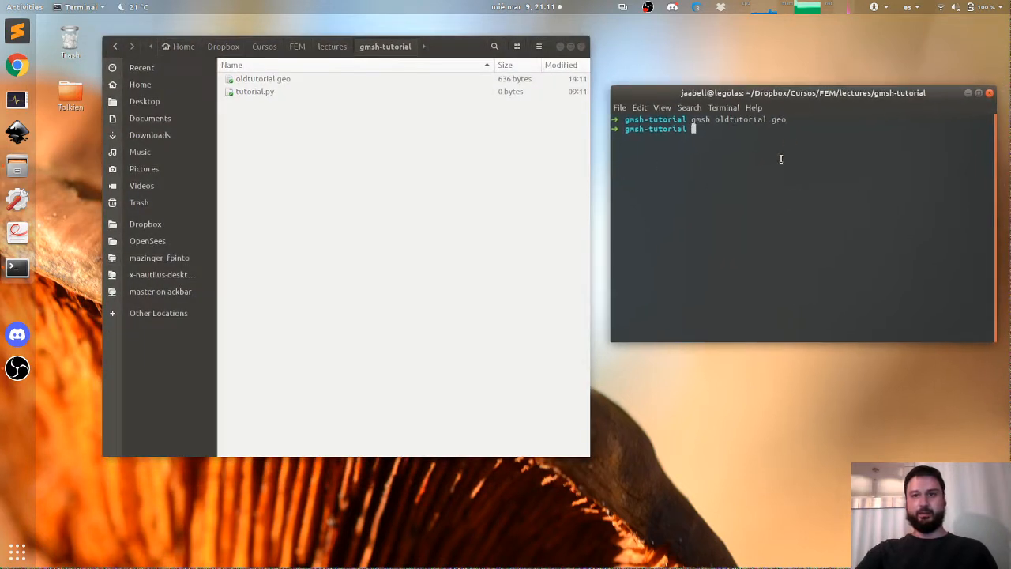
pyautogui.write('gmsh')
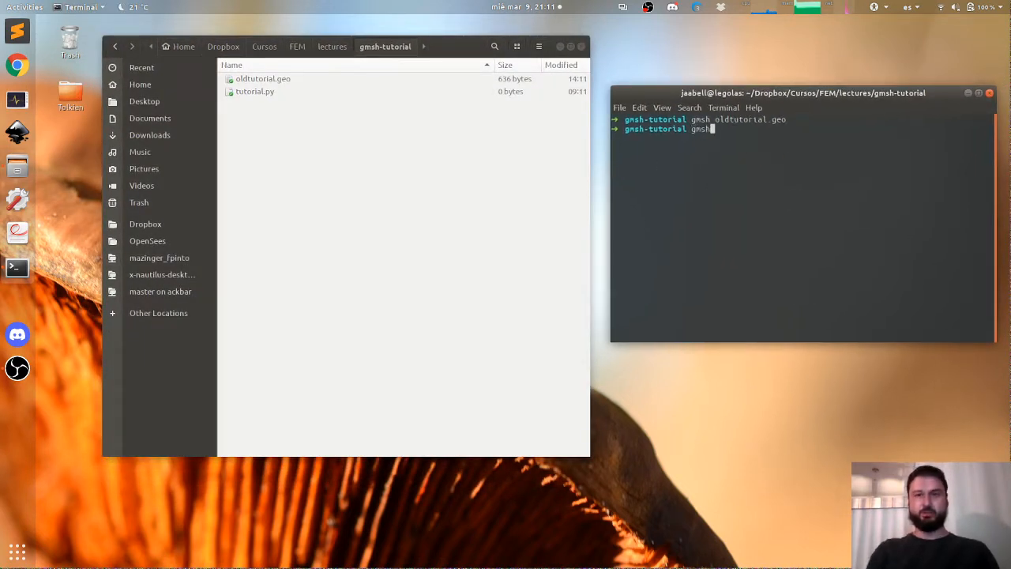
pyautogui.press('BackSpace')
pyautogui.press('BackSpace')
pyautogui.press('BackSpace')
pyautogui.press('BackSpace')
pyautogui.write('sudo ')
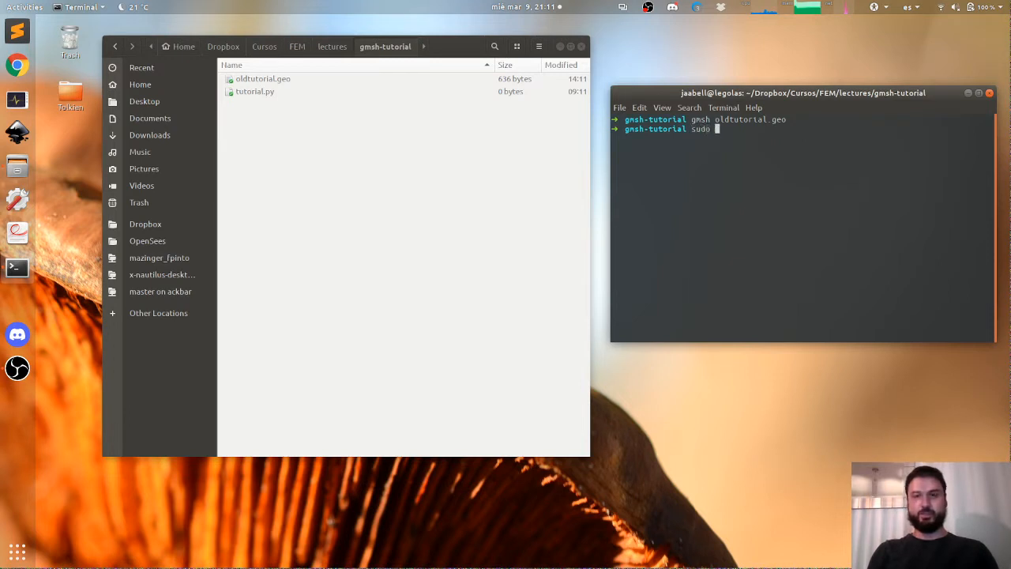
pyautogui.write('pip3 ')
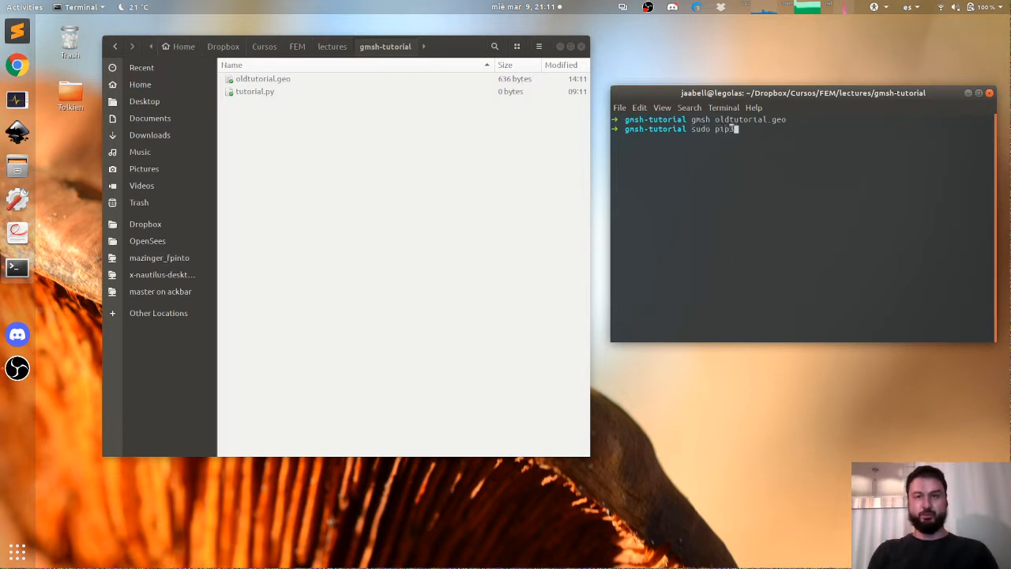
pyautogui.write('insta')
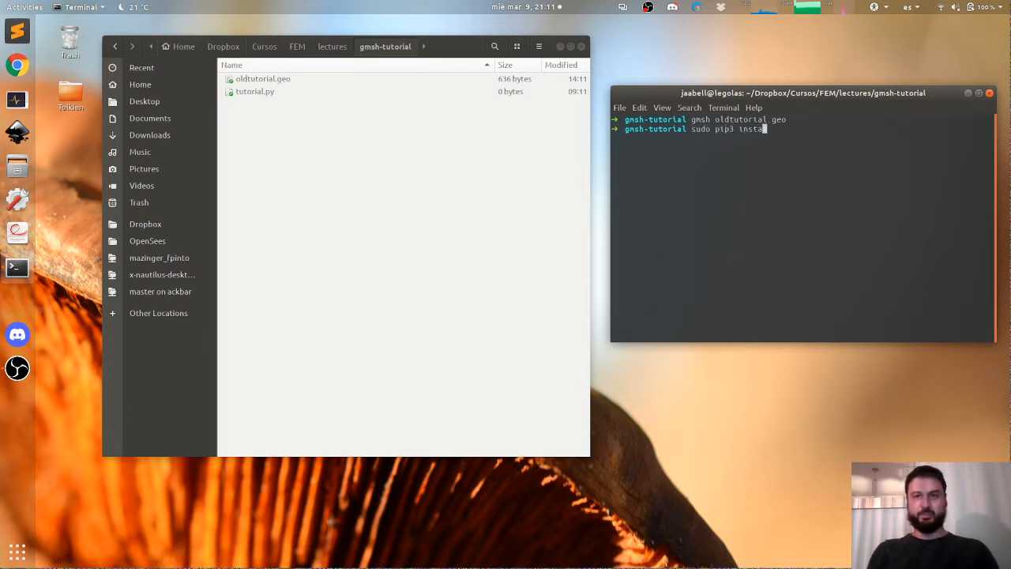
pyautogui.write('ll gmsh')
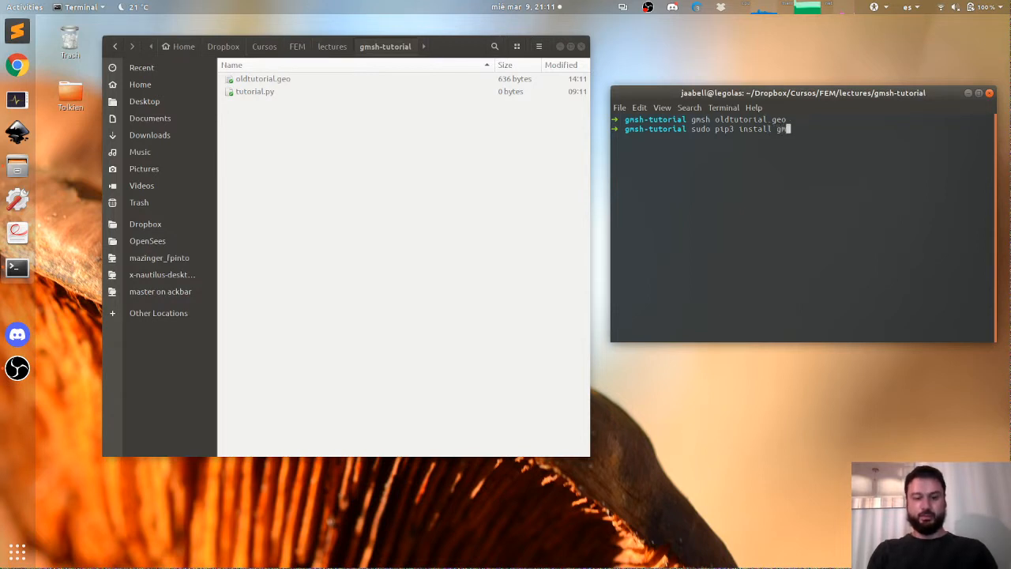
pyautogui.press('BackSpace')
pyautogui.press('BackSpace')
pyautogui.press('BackSpace')
pyautogui.press('BackSpace')
pyautogui.press('BackSpace')
pyautogui.press('BackSpace')
pyautogui.press('BackSpace')
pyautogui.press('BackSpace')
pyautogui.press('BackSpace')
pyautogui.press('BackSpace')
pyautogui.press('BackSpace')
pyautogui.press('BackSpace')
pyautogui.press('BackSpace')
pyautogui.press('BackSpace')
pyautogui.press('BackSpace')
pyautogui.press('BackSpace')
pyautogui.press('BackSpace')
pyautogui.press('BackSpace')
pyautogui.press('BackSpace')
pyautogui.press('BackSpace')
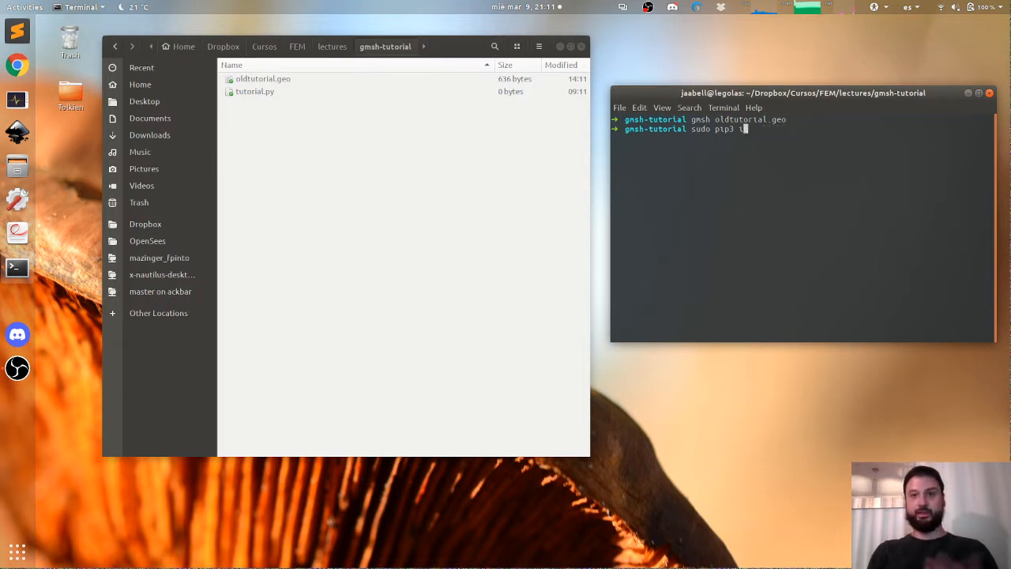
# Step: Launch Gmsh from the terminal with tutorial.geo as the model file
pyautogui.write('gms')
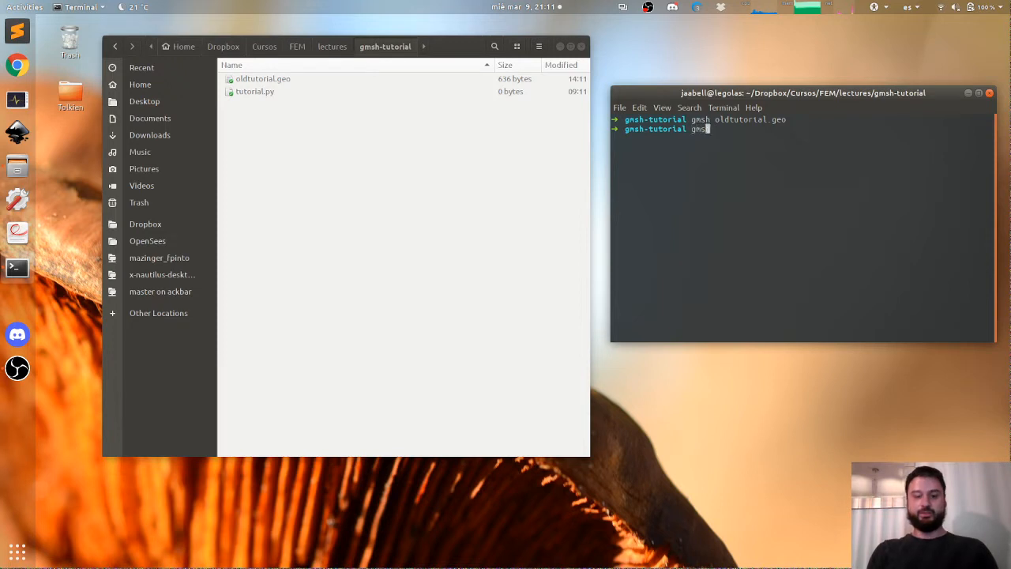
pyautogui.write('h tutorial.geo')
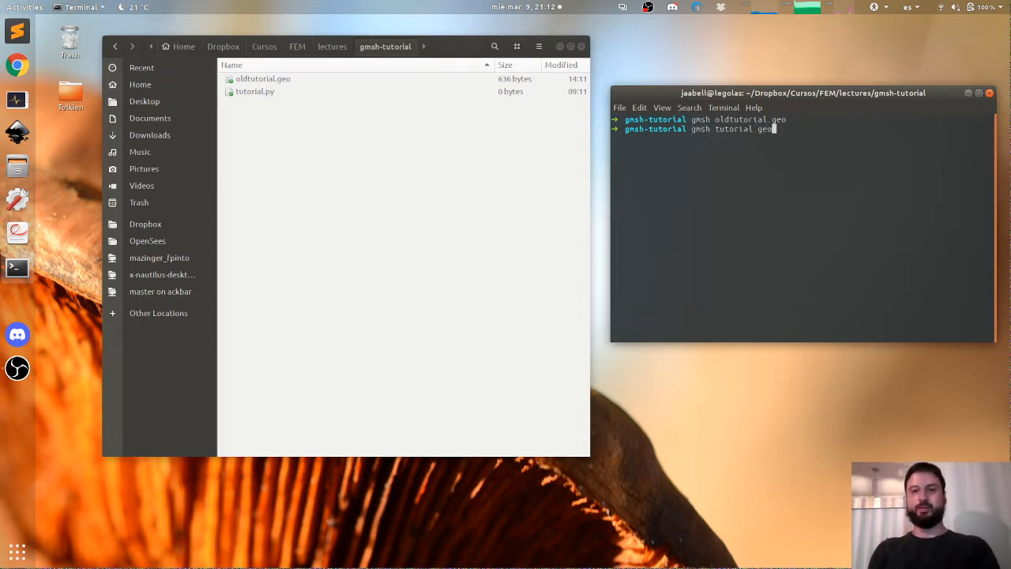
pyautogui.press('Return')
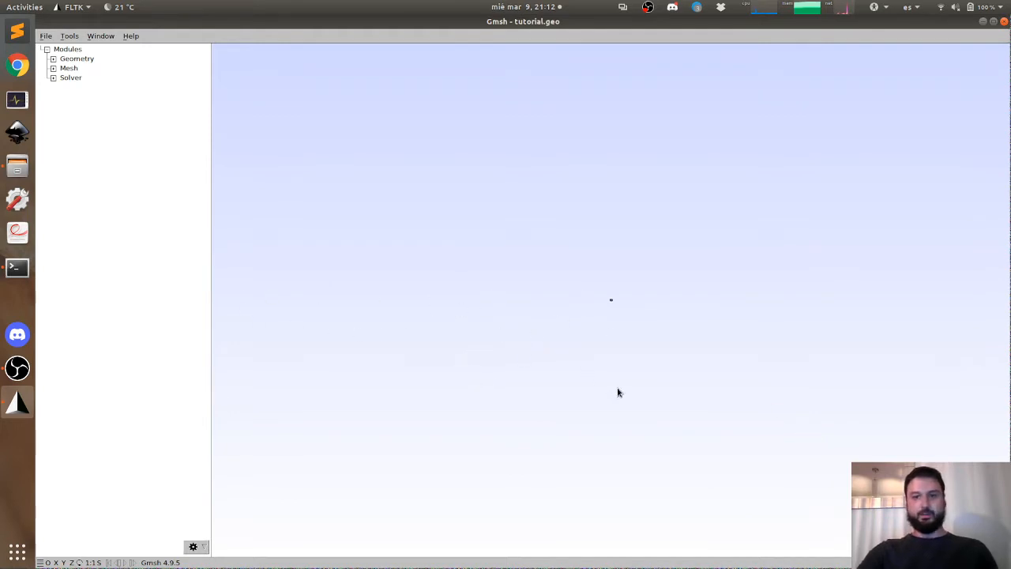
# Step: Turn off the mesh display and show the coordinate axes in the empty model
pyautogui.hotkey('alt', 'm')
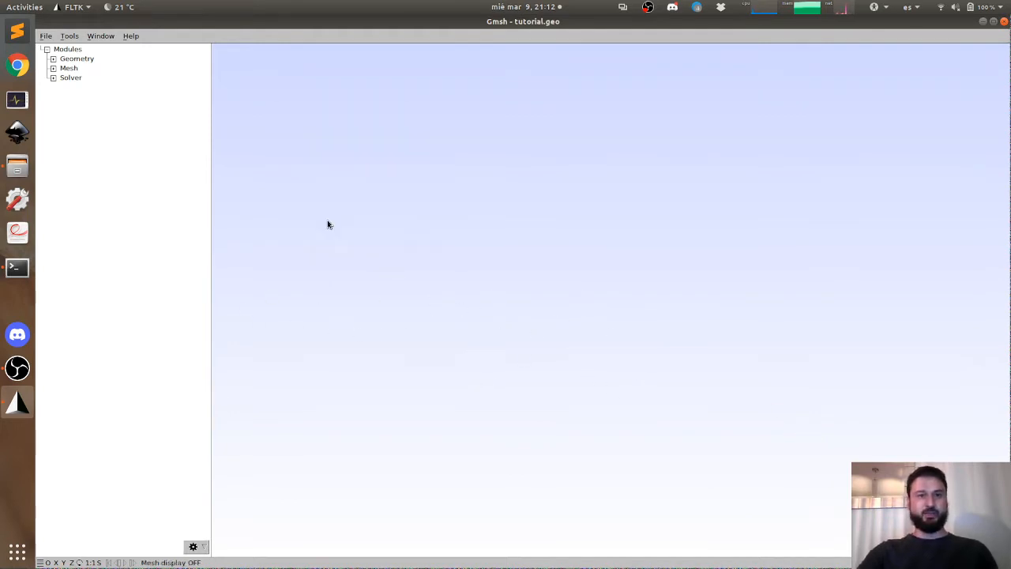
pyautogui.hotkey('alt', 'm')
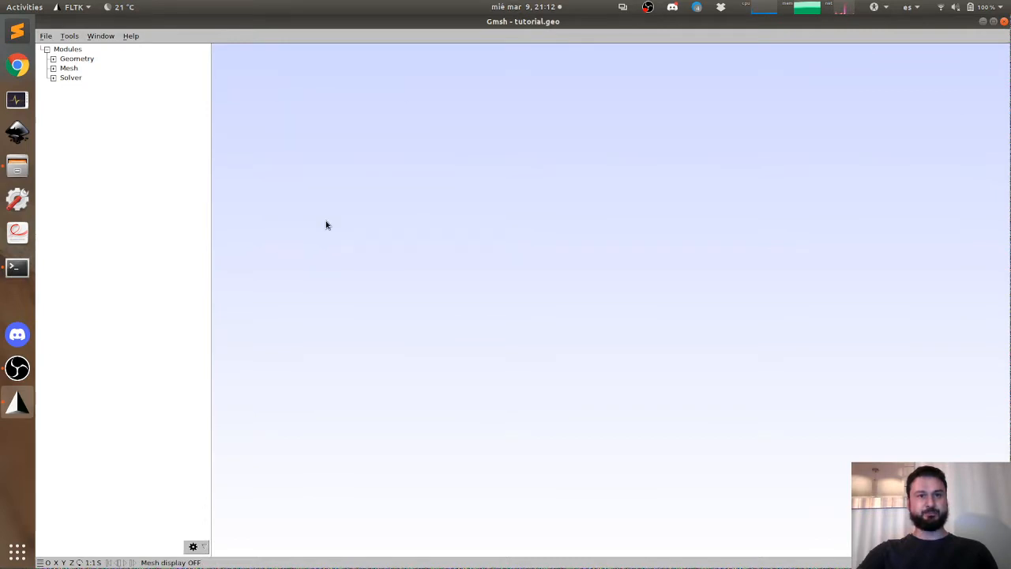
pyautogui.rightClick(327, 223)
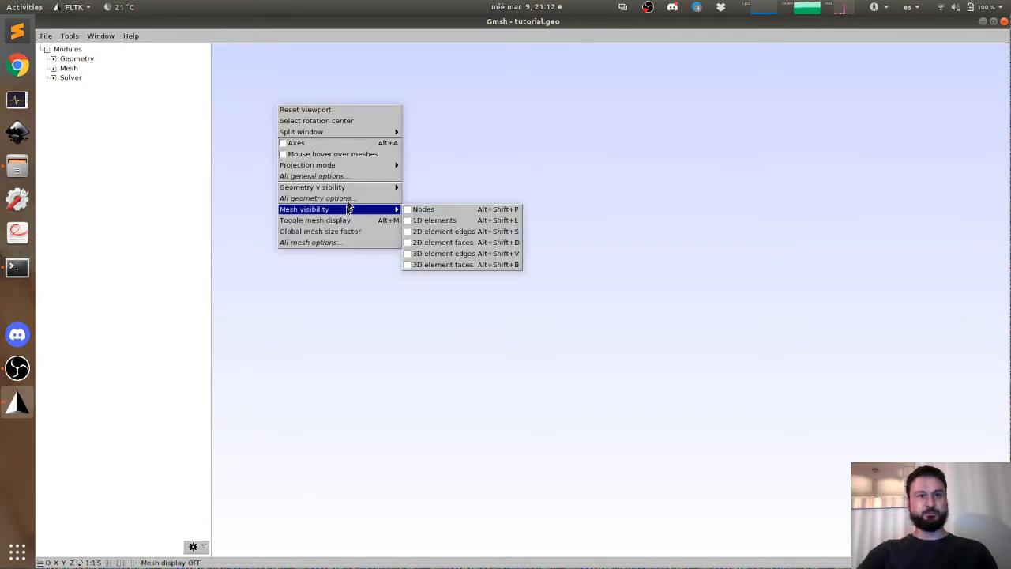
pyautogui.click(297, 144)
# Step: Examine the axes box in the empty model by rotating, zooming and panning the view
pyautogui.moveTo(545, 383)
pyautogui.mouseDown()
pyautogui.moveTo(542, 352)
pyautogui.moveTo(685, 321)
pyautogui.moveTo(690, 293)
pyautogui.mouseUp()
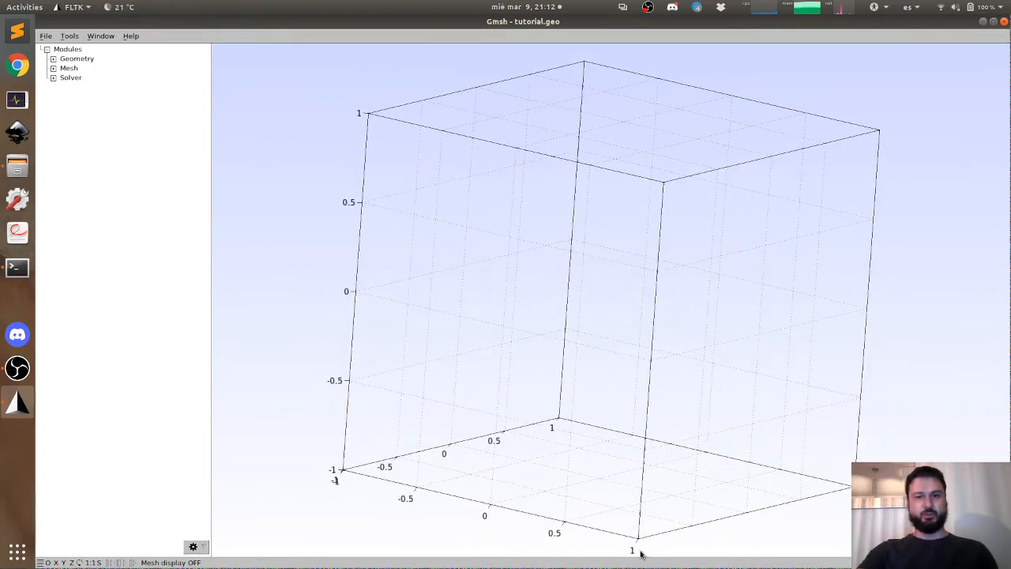
pyautogui.moveTo(643, 556); pyautogui.dragTo(571, 365)
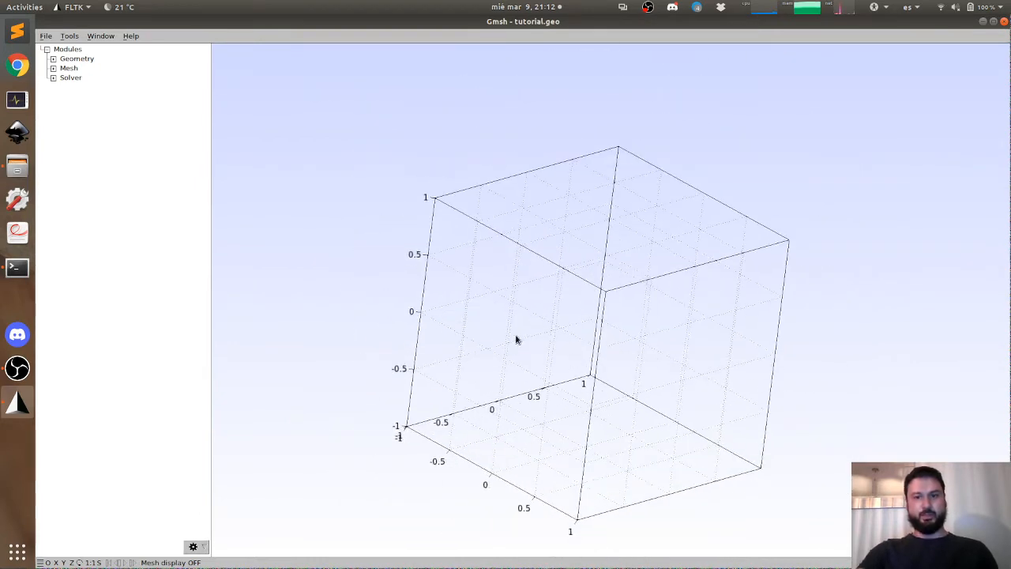
pyautogui.scroll(-3, 573, 416)
pyautogui.scroll(3, 584, 403)
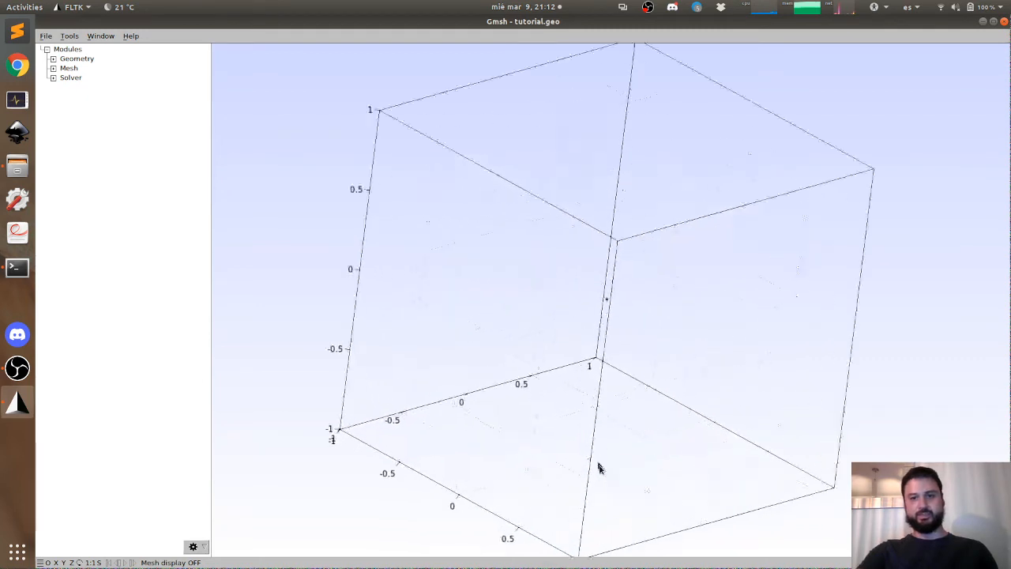
pyautogui.scroll(-4, 604, 451)
pyautogui.scroll(3, 594, 379)
pyautogui.scroll(-2, 593, 397)
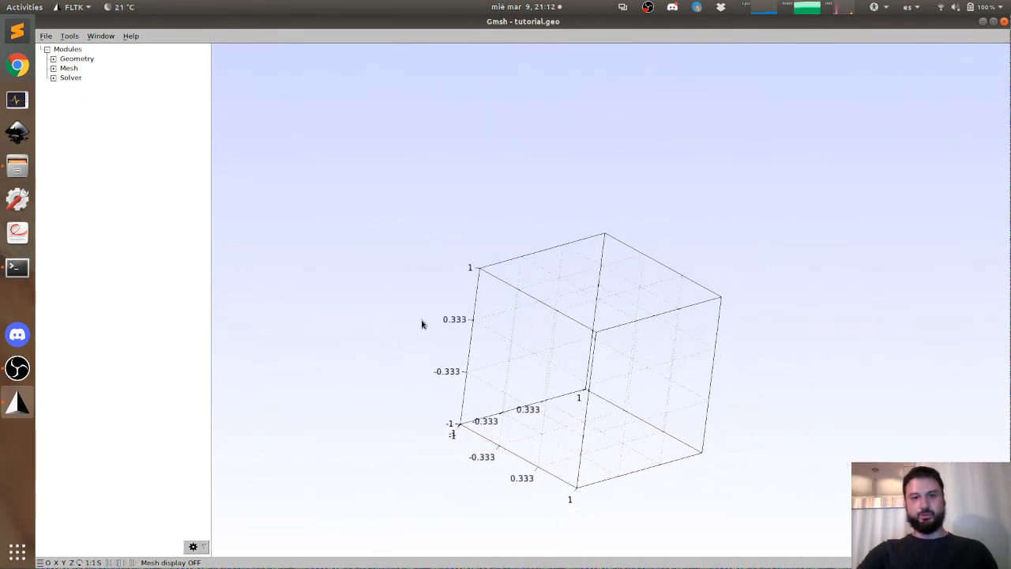
pyautogui.moveTo(420, 314); pyautogui.dragTo(607, 390)
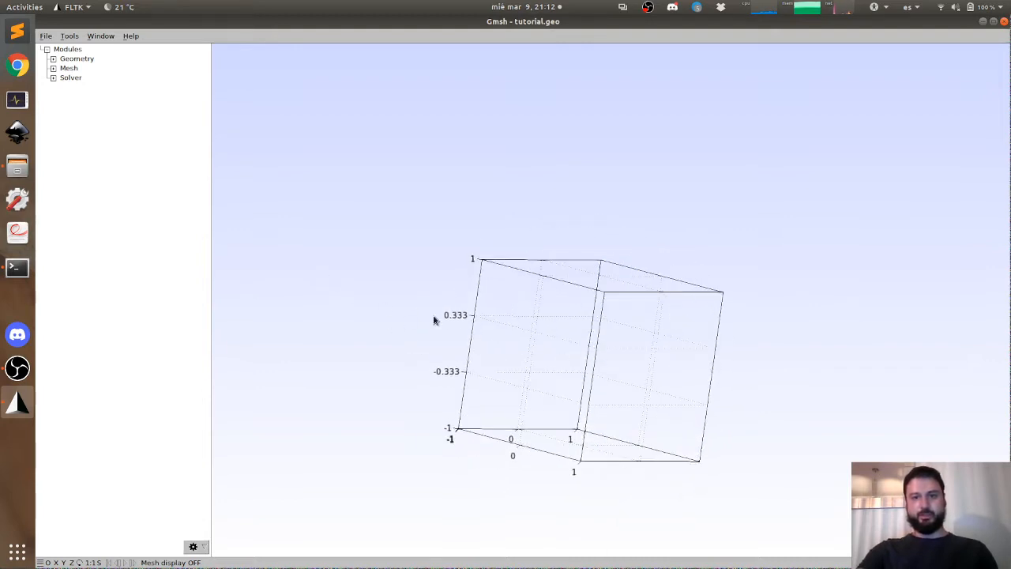
pyautogui.doubleClick(490, 359)
pyautogui.click(386, 364)
pyautogui.doubleClick(581, 304)
pyautogui.click(400, 294)
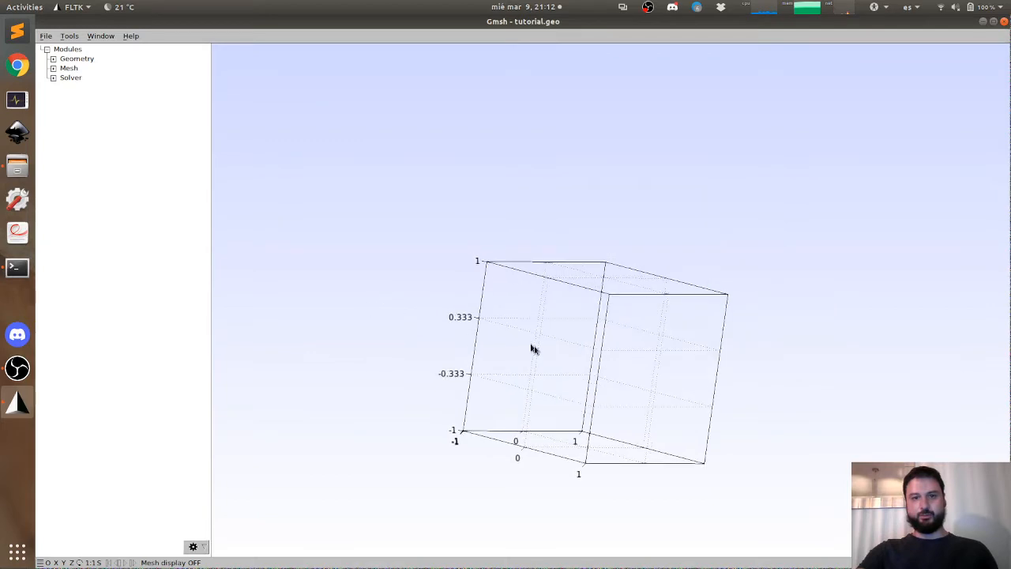
pyautogui.doubleClick(486, 346)
pyautogui.click(382, 351)
pyautogui.doubleClick(380, 349)
pyautogui.click(396, 385)
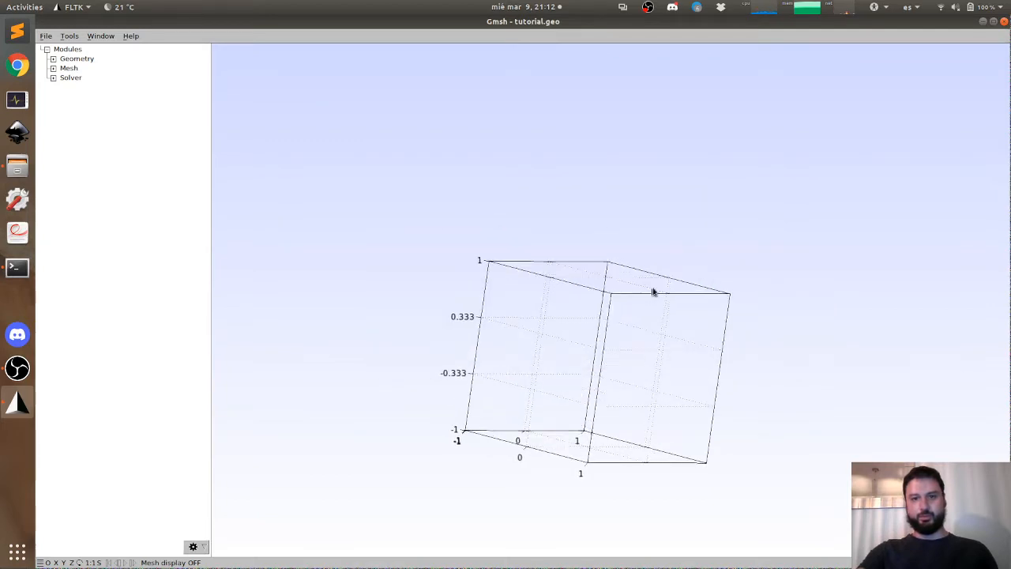
pyautogui.doubleClick(605, 289)
pyautogui.click(566, 289)
pyautogui.moveTo(572, 285); pyautogui.dragTo(536, 362, button='middle')
pyautogui.moveTo(535, 361); pyautogui.dragTo(772, 356)
pyautogui.moveTo(771, 356); pyautogui.dragTo(681, 325, button='right')
pyautogui.moveTo(492, 372); pyautogui.dragTo(542, 356, button='right')
pyautogui.moveTo(563, 413)
pyautogui.mouseDown()
pyautogui.moveTo(624, 390)
pyautogui.moveTo(546, 413)
pyautogui.mouseUp()
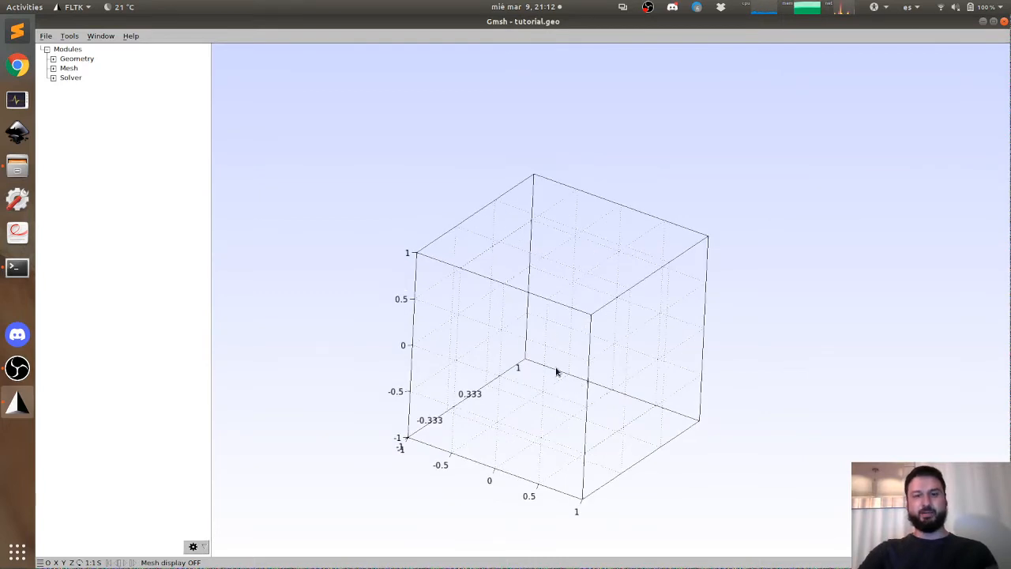
# Step: Look through the Geometry module's elementary entities and physical groups
pyautogui.click(53, 59)
pyautogui.click(59, 69)
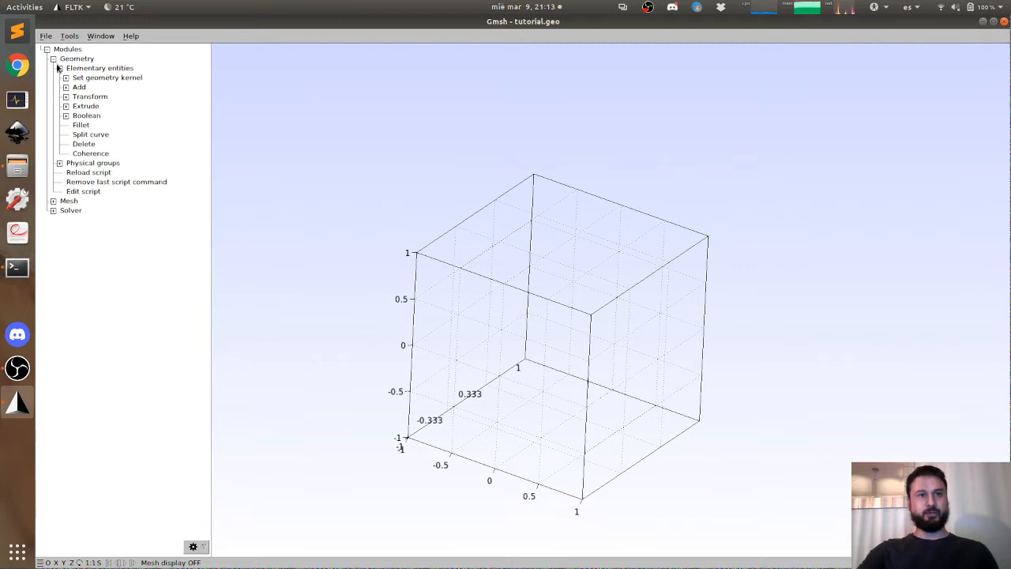
pyautogui.click(59, 69)
pyautogui.click(59, 78)
pyautogui.click(59, 78)
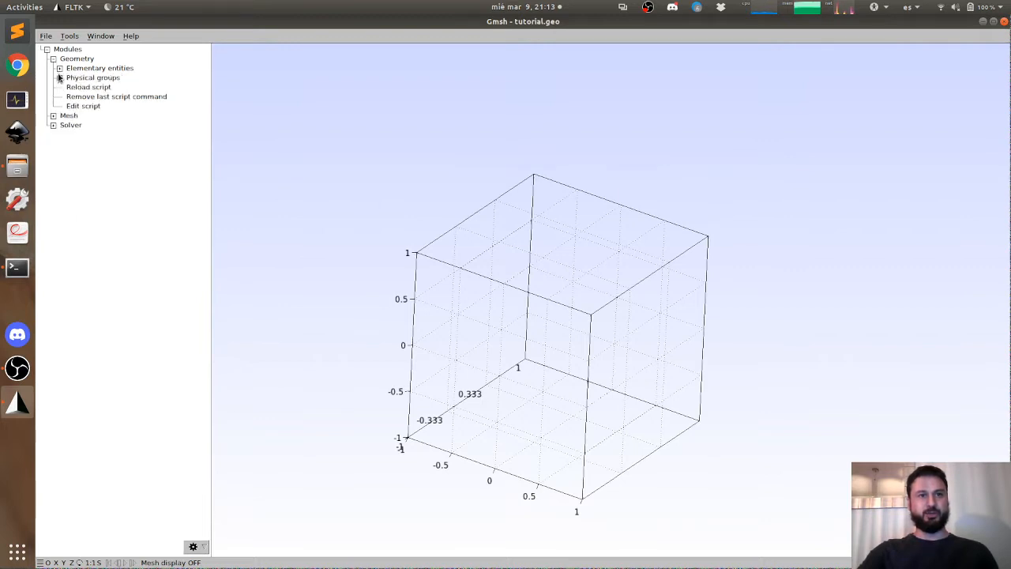
# Step: Start adding a box and set its X, Y and Z origin coordinates to 0
pyautogui.click(59, 69)
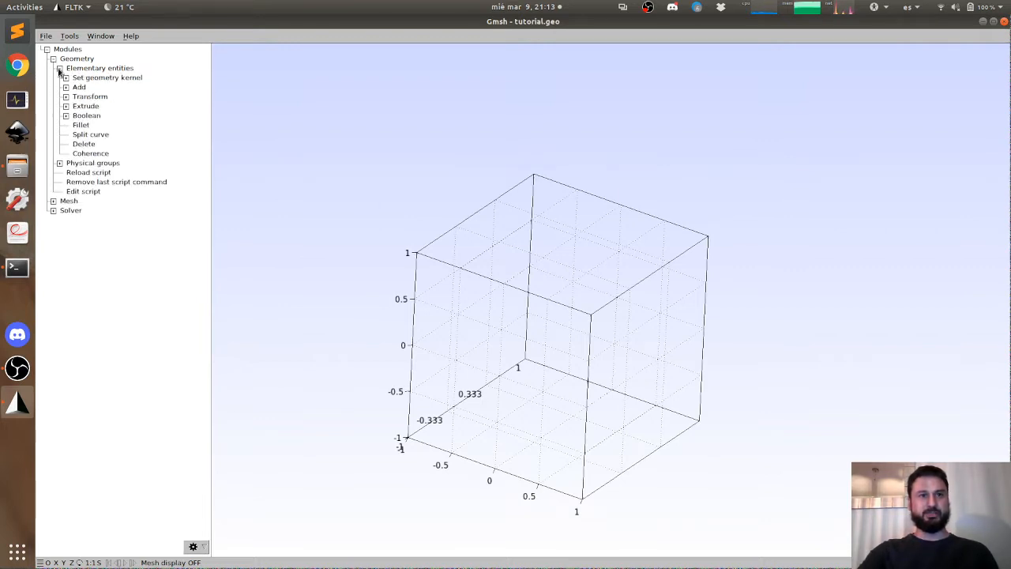
pyautogui.click(65, 87)
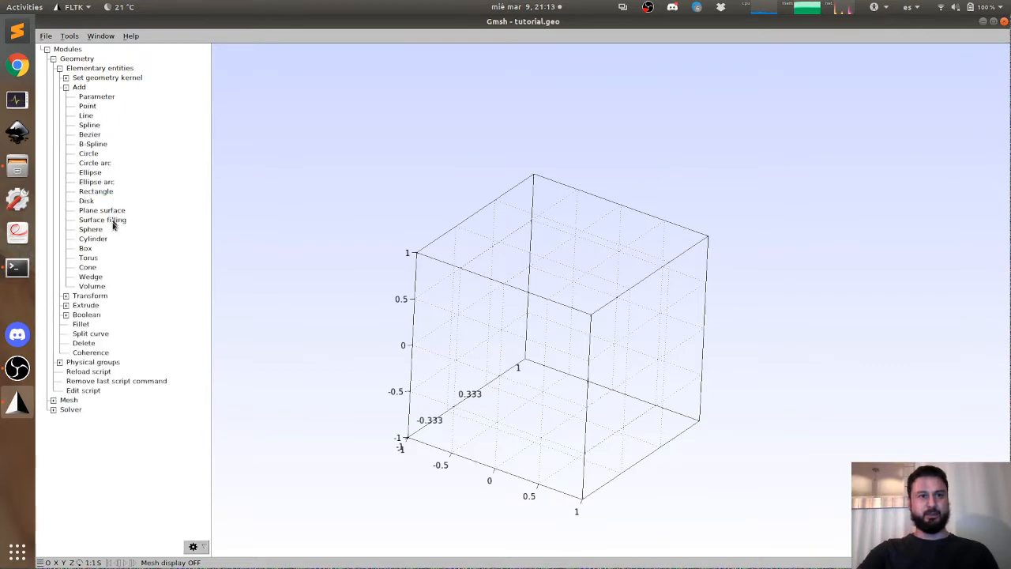
pyautogui.click(85, 249)
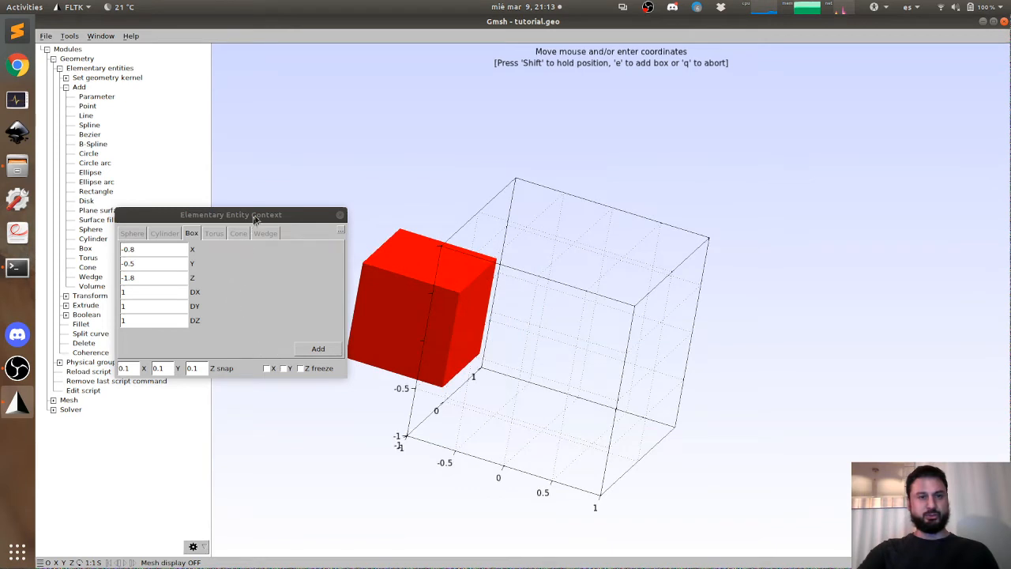
pyautogui.moveTo(260, 215); pyautogui.dragTo(238, 226)
pyautogui.doubleClick(151, 263)
pyautogui.click(151, 262)
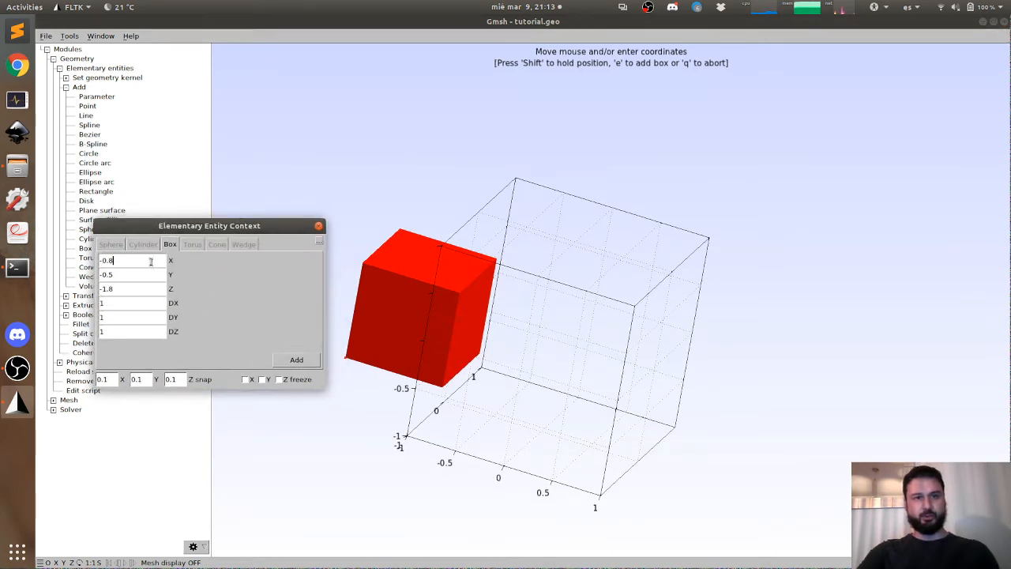
pyautogui.doubleClick(150, 261)
pyautogui.write('0')
pyautogui.doubleClick(145, 275)
pyautogui.write('0')
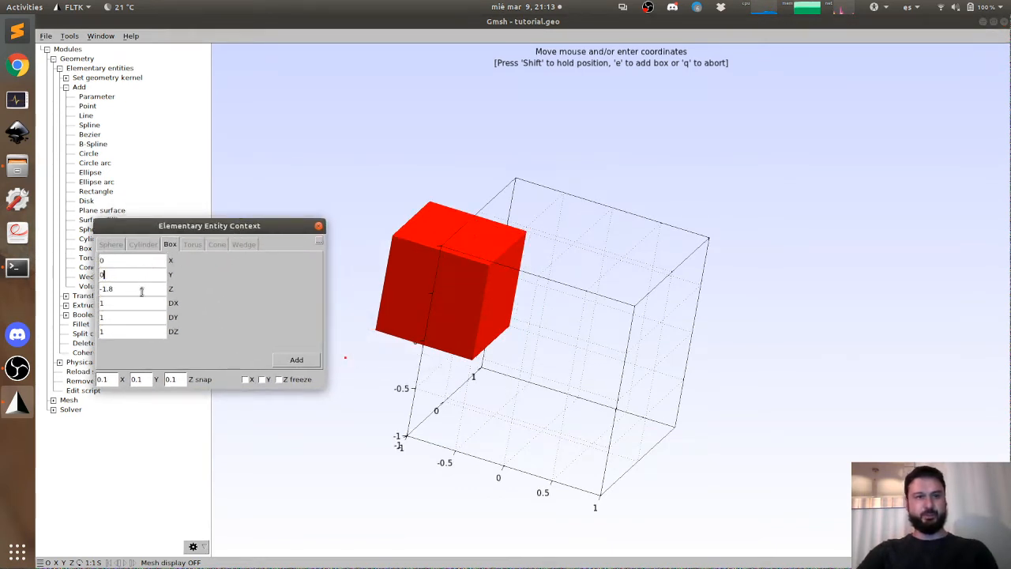
pyautogui.doubleClick(137, 291)
pyautogui.write('0')
pyautogui.click(141, 275)
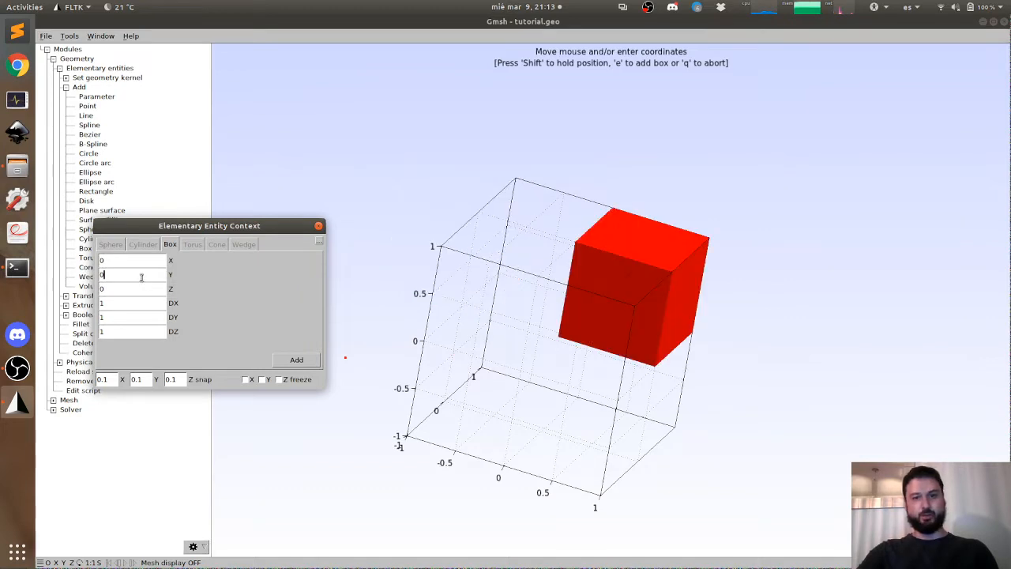
# Step: Freeze the box's X, Y and Z coordinates and set Z to 0 again
pyautogui.click(245, 379)
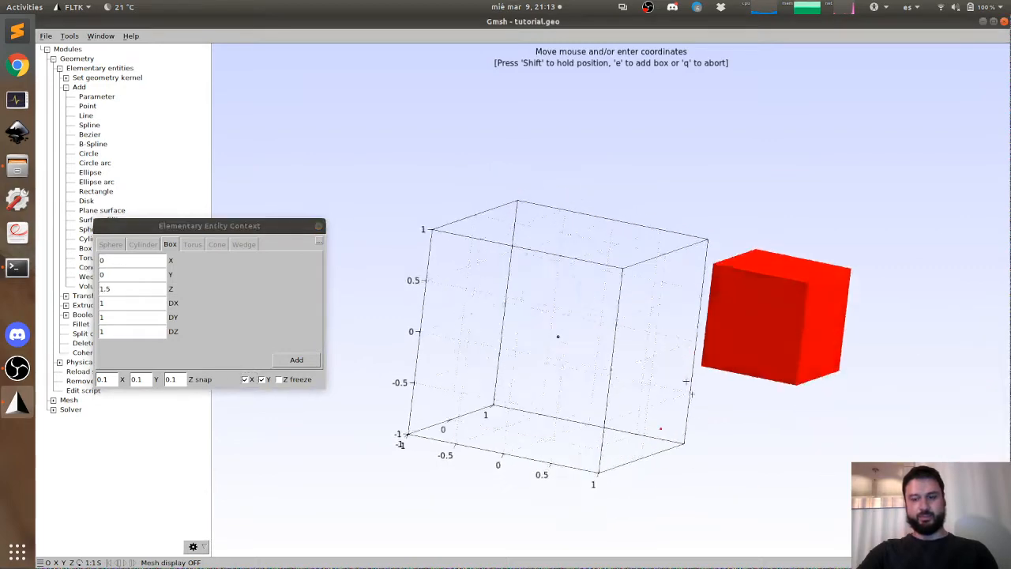
pyautogui.moveTo(501, 278); pyautogui.dragTo(566, 401)
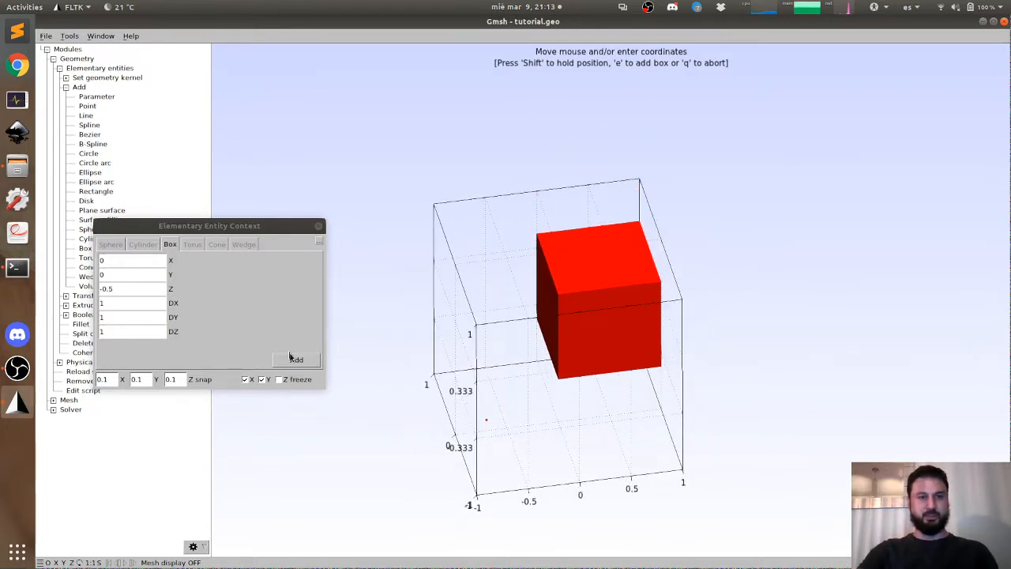
pyautogui.click(286, 380)
pyautogui.write('0')
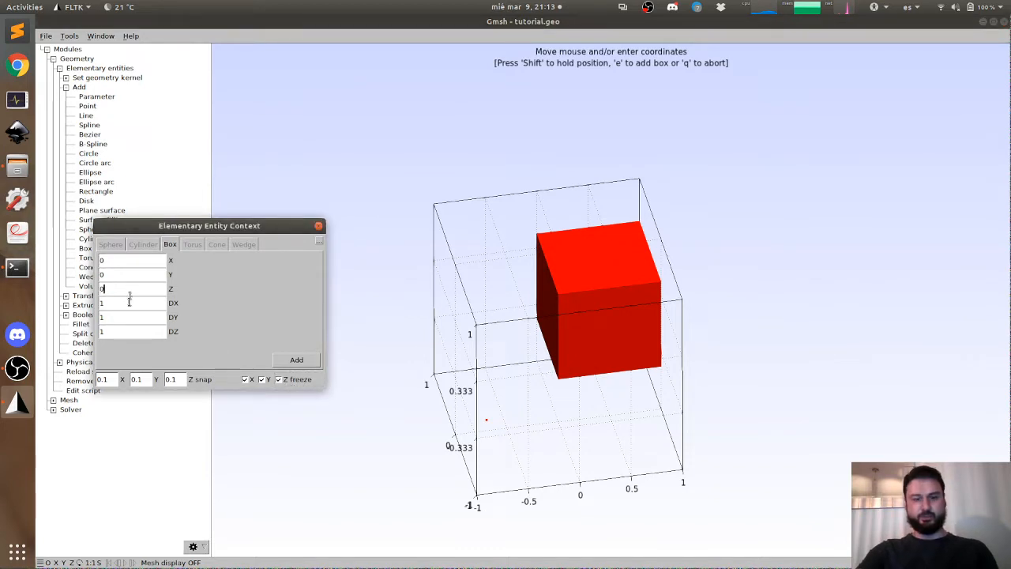
# Step: Add the box with DX, DY and DZ of 1 and end the box command
pyautogui.click(140, 319)
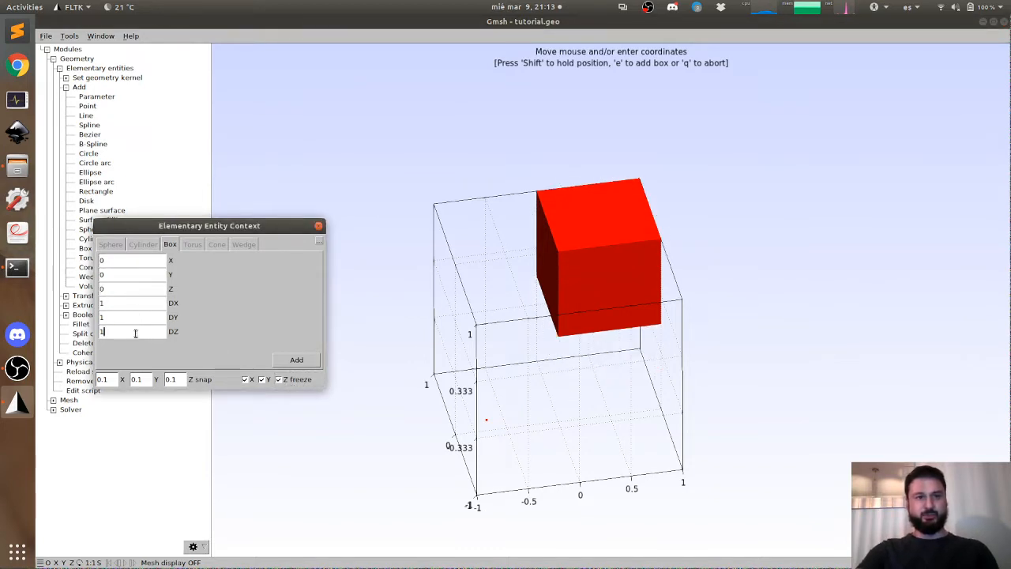
pyautogui.click(137, 315)
pyautogui.click(297, 361)
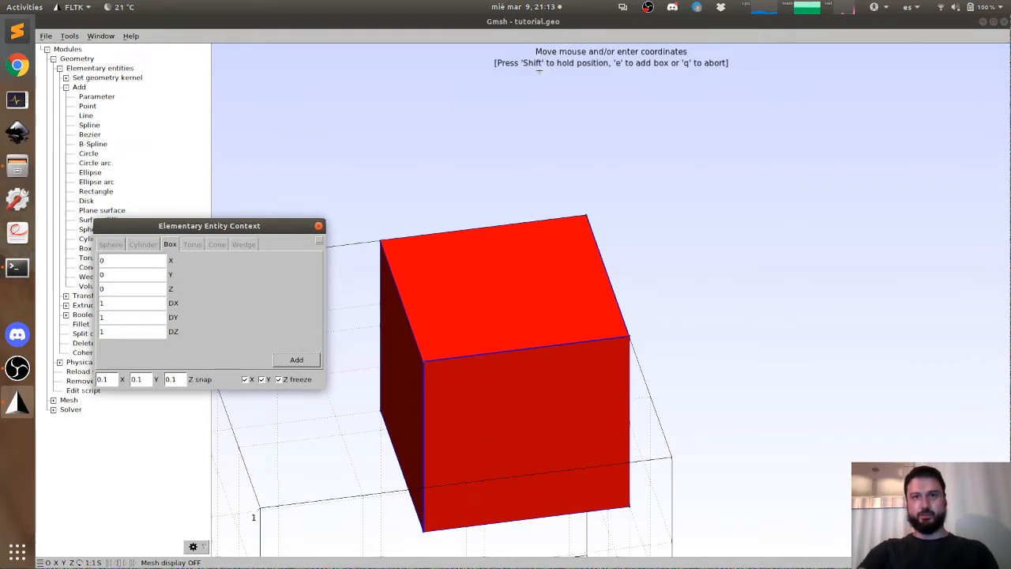
pyautogui.scroll(-4, 695, 286)
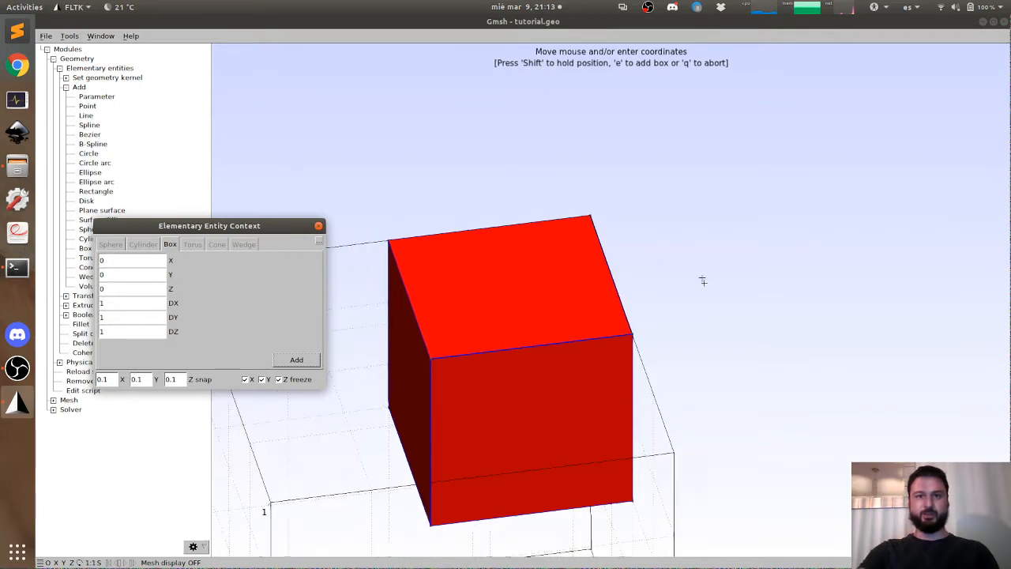
pyautogui.scroll(-3, 711, 285)
pyautogui.press('q')
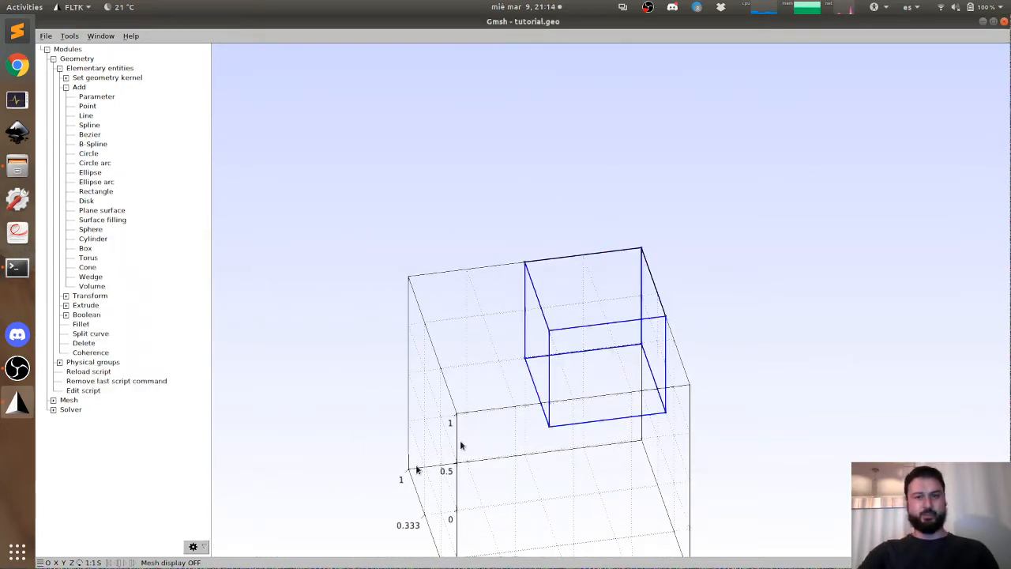
# Step: Hide the coordinate axes so that only the box is displayed
pyautogui.moveTo(464, 446); pyautogui.dragTo(513, 426)
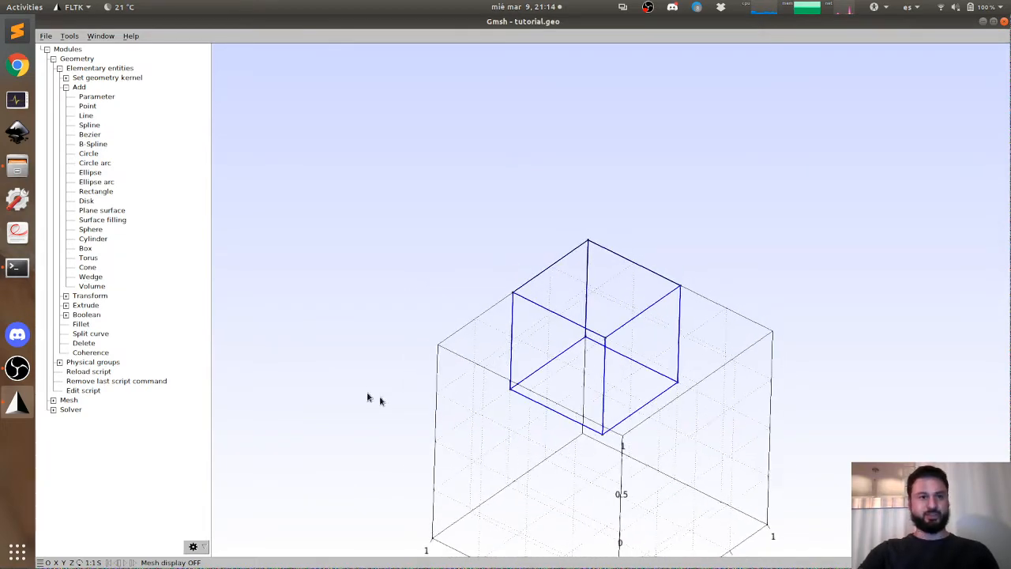
pyautogui.moveTo(598, 433); pyautogui.dragTo(578, 386)
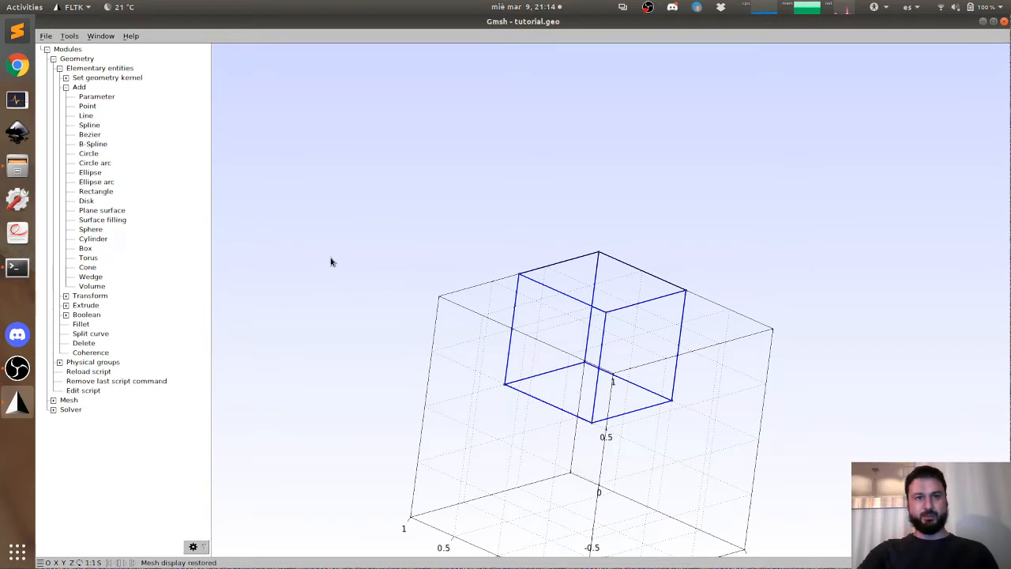
pyautogui.rightClick(331, 262)
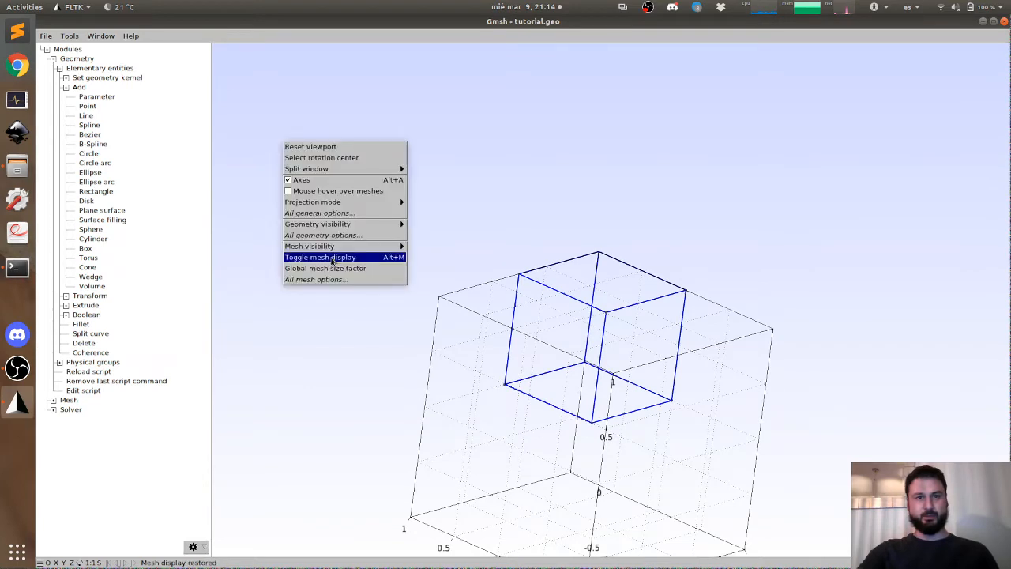
pyautogui.click(330, 177)
pyautogui.moveTo(441, 286); pyautogui.dragTo(449, 385)
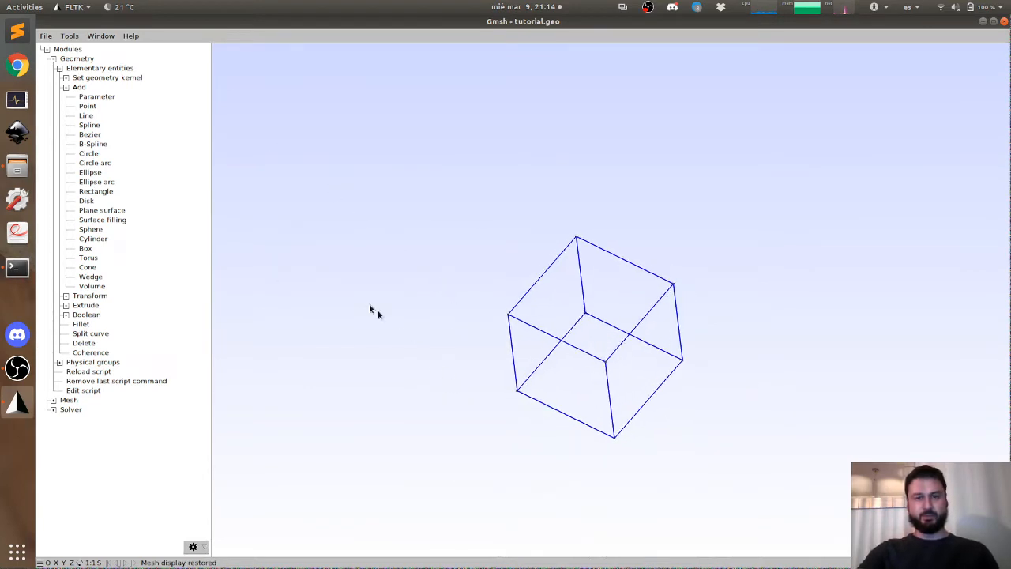
# Step: Open all geometry options and turn on the visibility of surfaces for the box
pyautogui.rightClick(295, 223)
pyautogui.moveTo(307, 263)
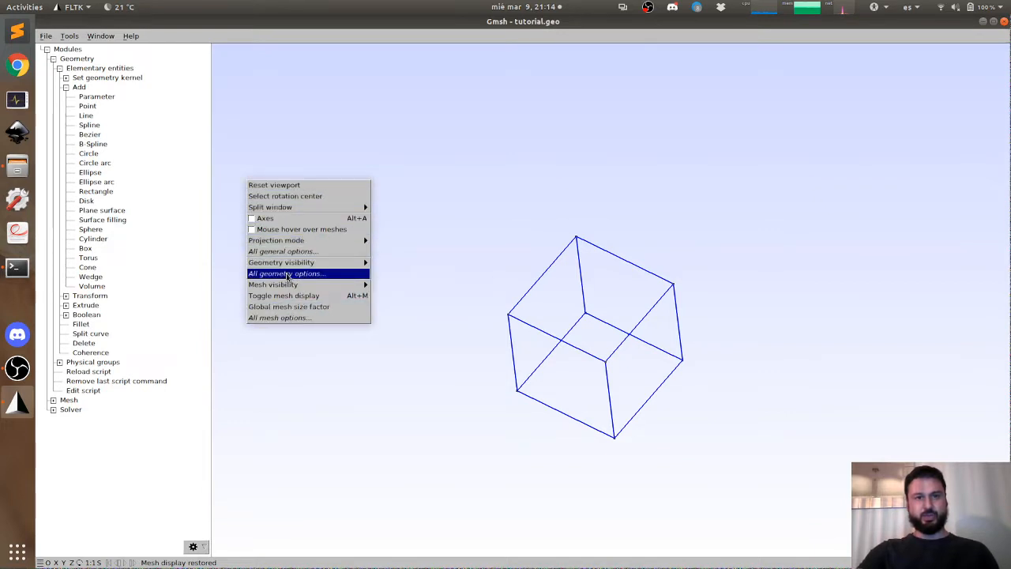
pyautogui.click(286, 274)
pyautogui.moveTo(258, 36); pyautogui.dragTo(374, 106)
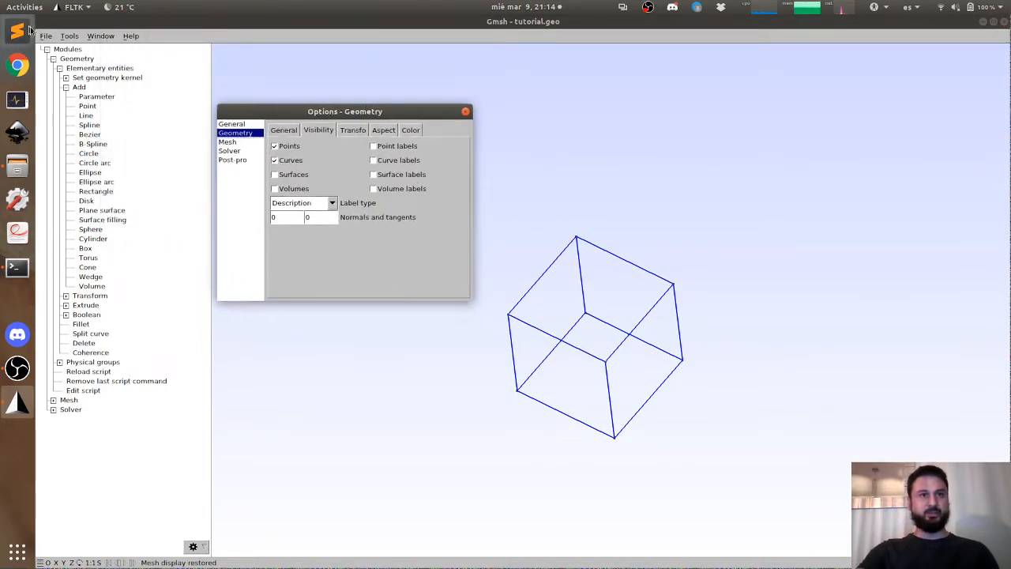
pyautogui.click(70, 36)
pyautogui.click(69, 37)
pyautogui.click(70, 37)
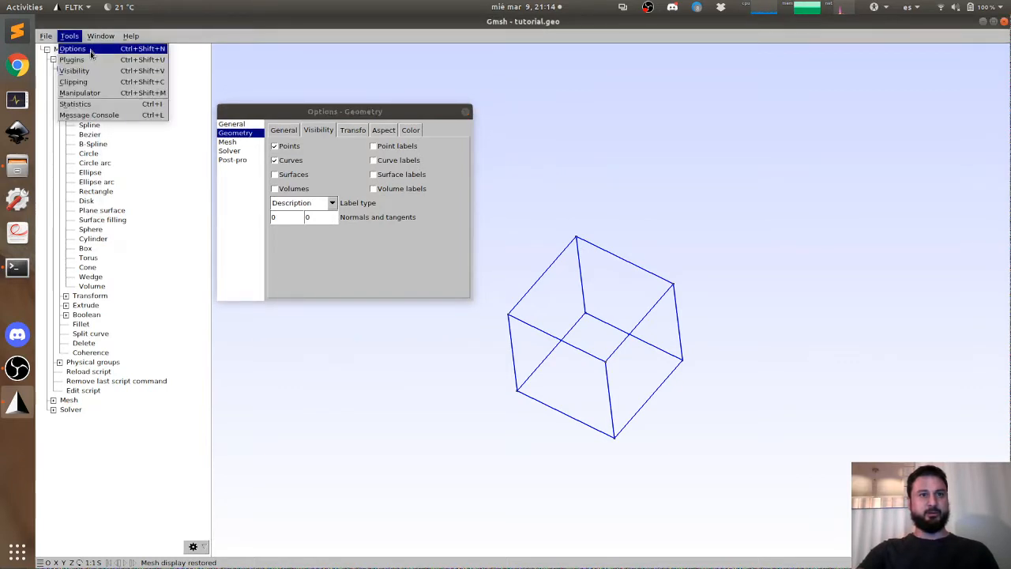
pyautogui.click(362, 285)
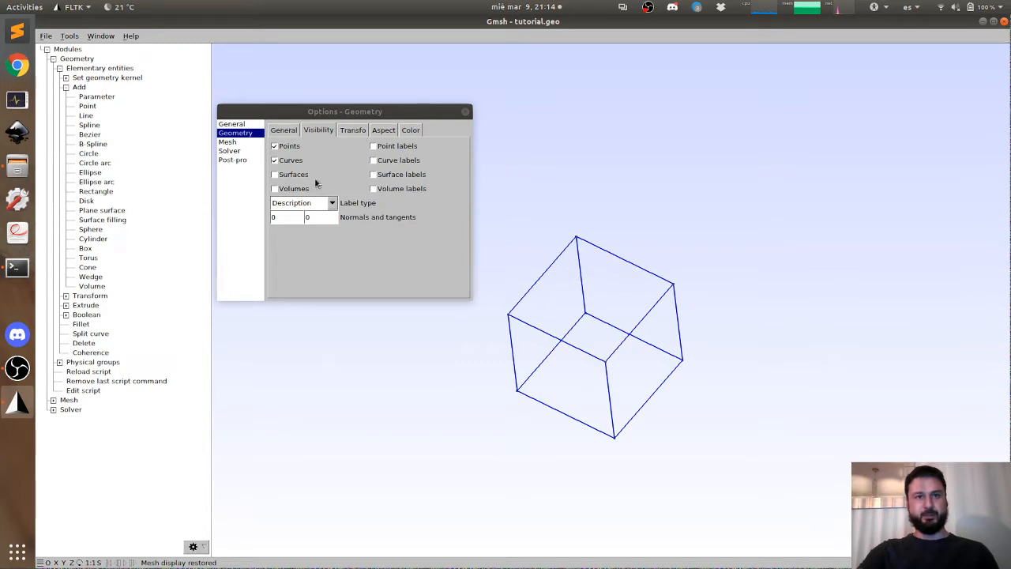
pyautogui.click(278, 178)
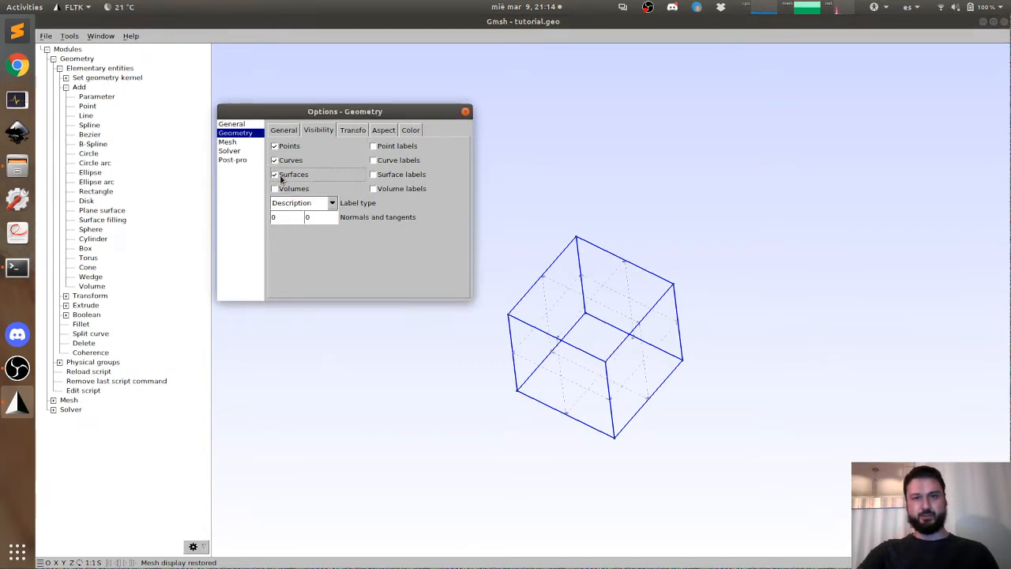
pyautogui.moveTo(634, 472); pyautogui.dragTo(608, 382)
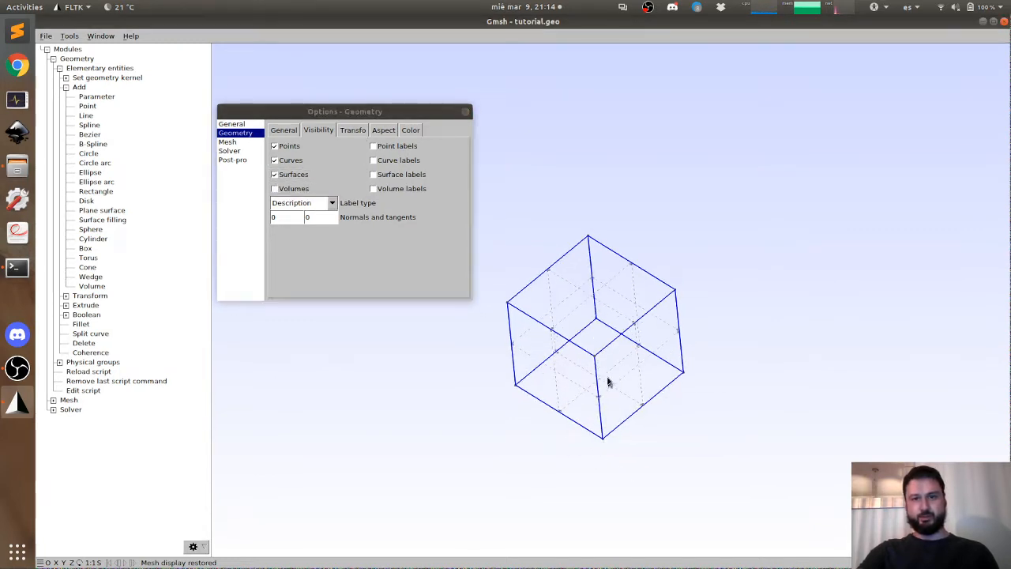
pyautogui.moveTo(608, 382); pyautogui.dragTo(612, 473, button='middle')
pyautogui.moveTo(613, 473); pyautogui.dragTo(549, 372)
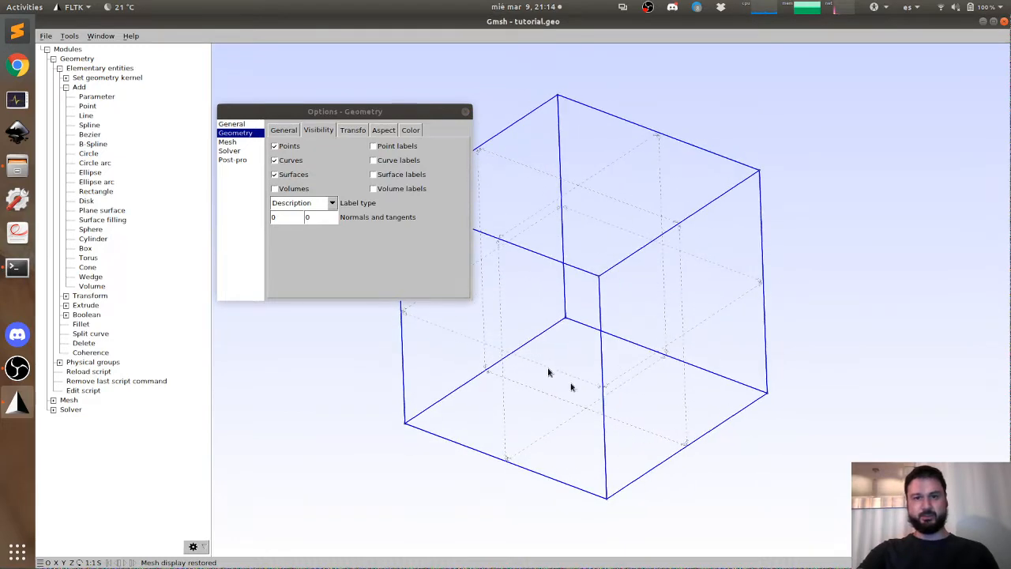
# Step: Set the surface display of the geometry to Solid and view the shaded box
pyautogui.click(383, 131)
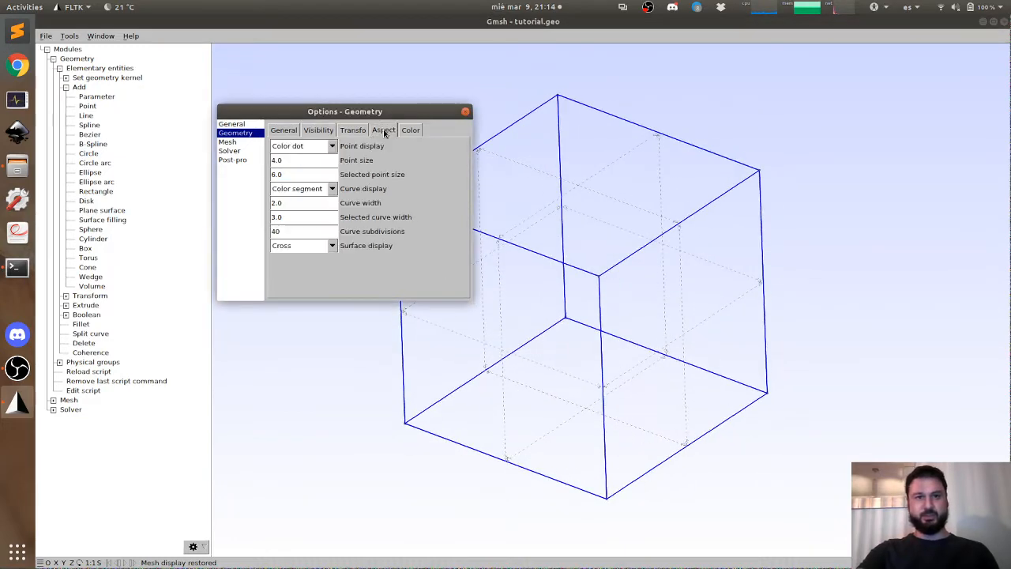
pyautogui.click(302, 246)
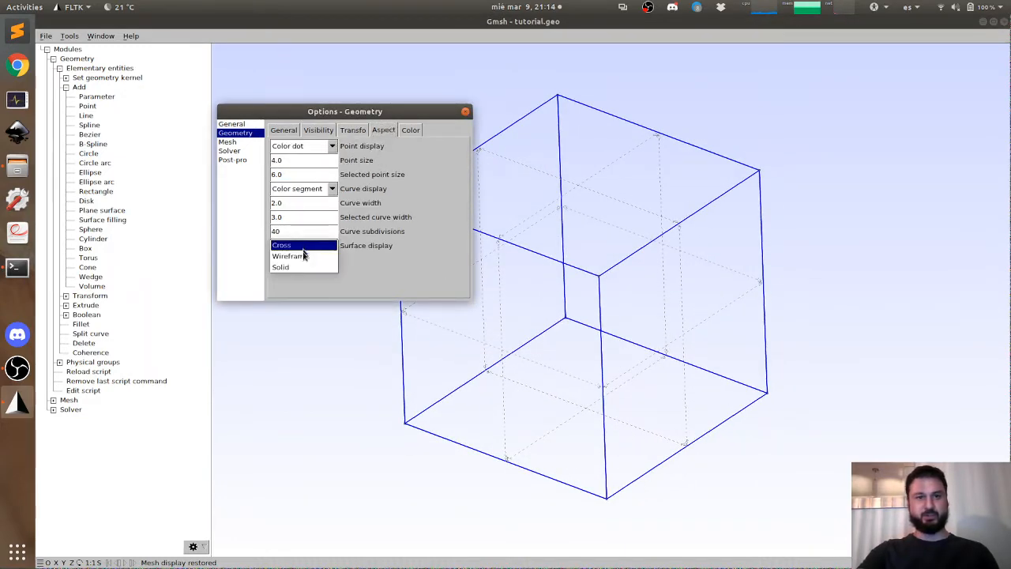
pyautogui.click(288, 266)
pyautogui.moveTo(608, 325); pyautogui.dragTo(526, 390)
# Step: Set the geometry's surface display back to Cross
pyautogui.click(272, 250)
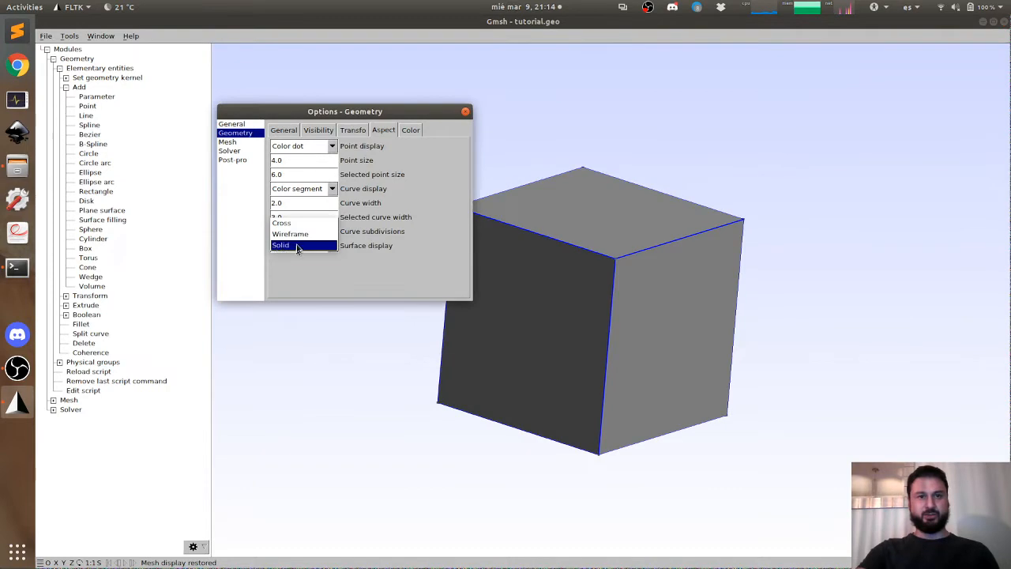
pyautogui.click(286, 220)
pyautogui.moveTo(639, 161); pyautogui.dragTo(621, 210)
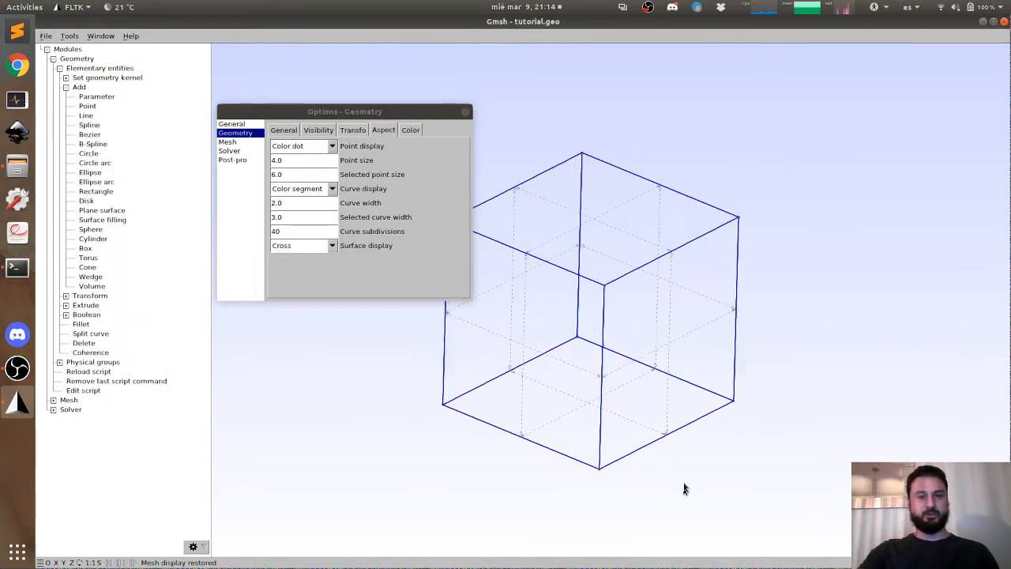
pyautogui.moveTo(600, 366); pyautogui.dragTo(638, 350)
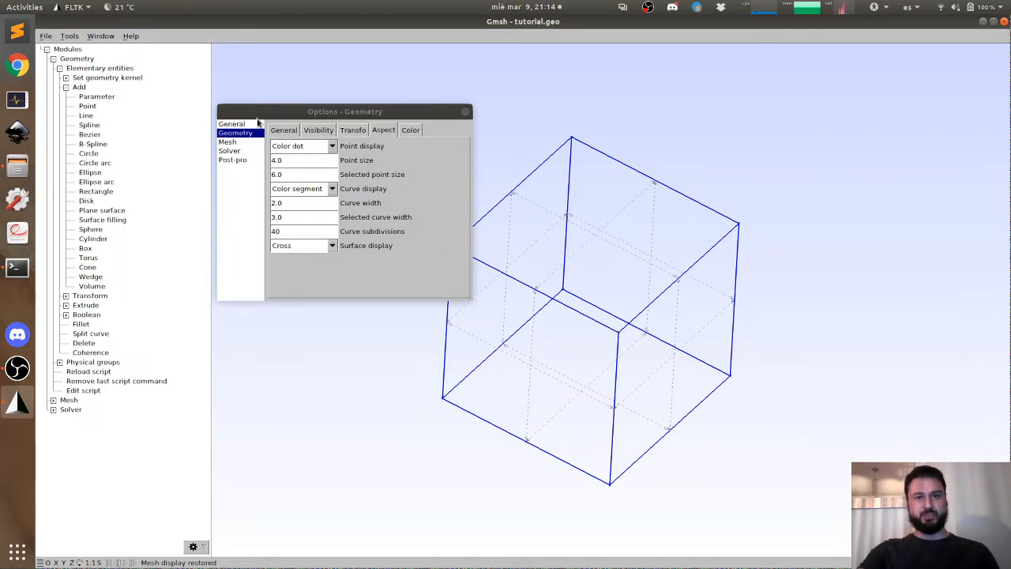
# Step: Turn on volume visibility to inspect the box's volume and edge information, and turn it off again
pyautogui.click(284, 129)
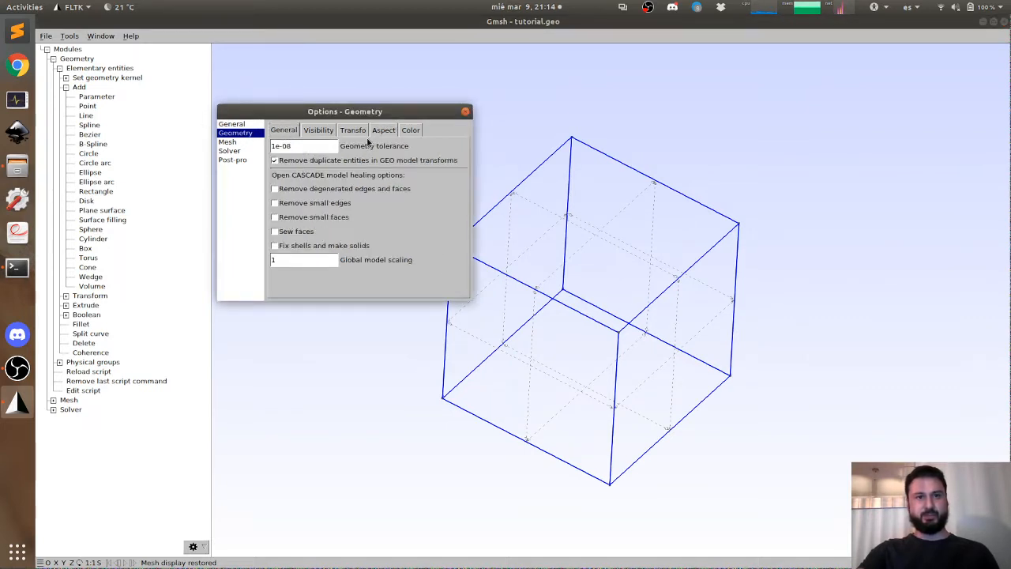
pyautogui.click(319, 130)
pyautogui.click(296, 189)
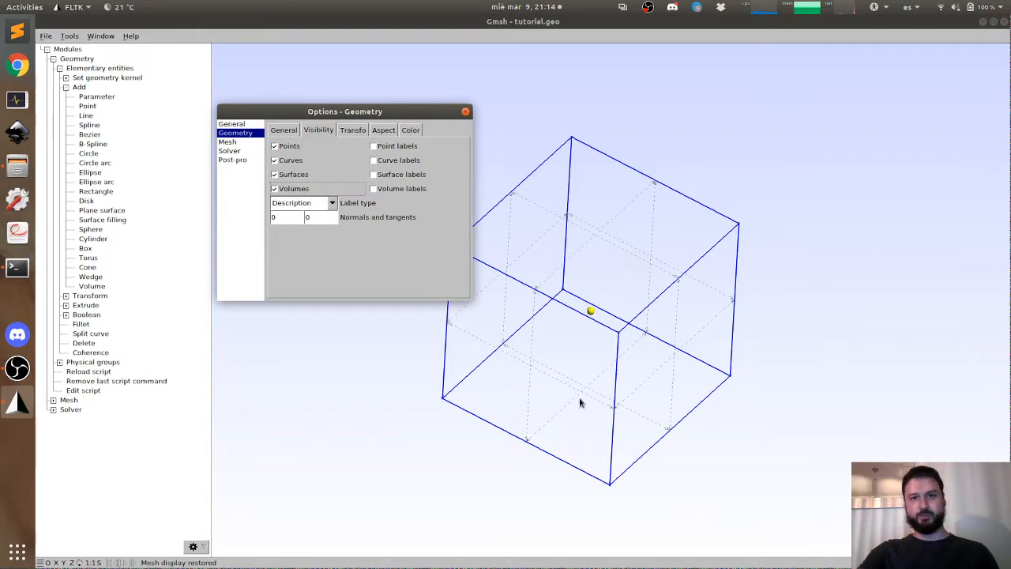
pyautogui.moveTo(581, 401)
pyautogui.mouseDown()
pyautogui.moveTo(454, 286)
pyautogui.moveTo(471, 293)
pyautogui.mouseUp()
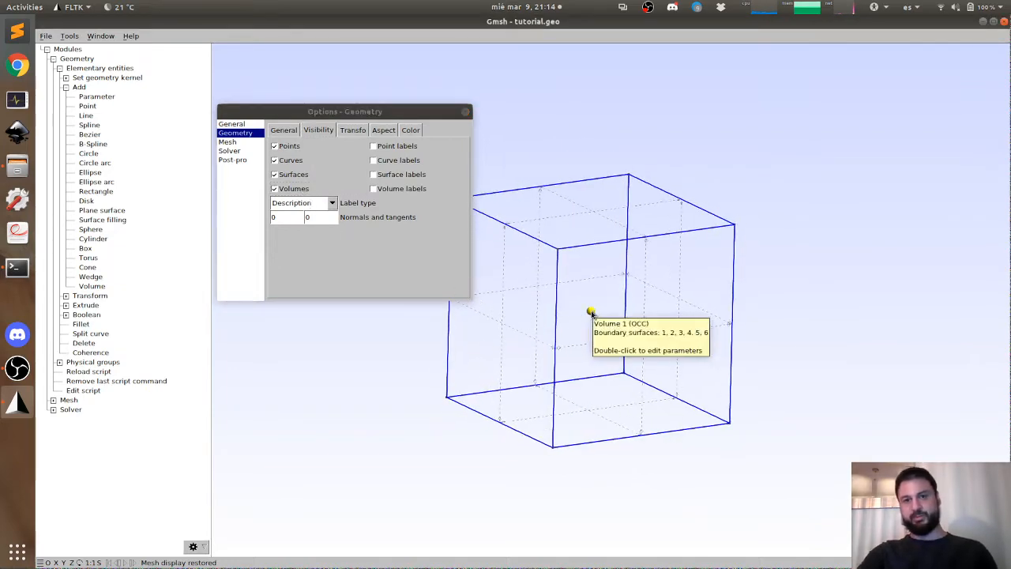
pyautogui.moveTo(579, 334); pyautogui.dragTo(654, 347)
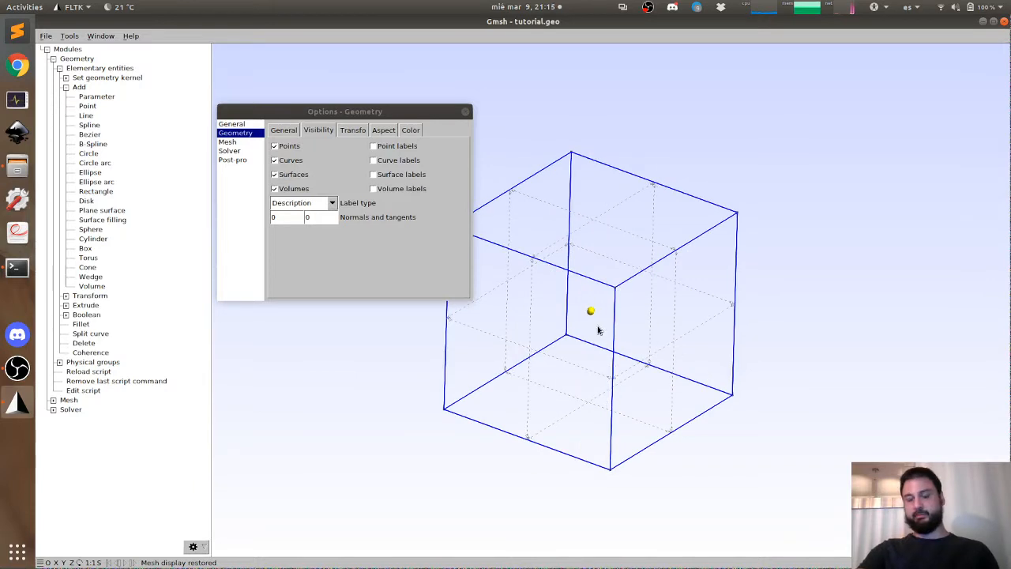
pyautogui.moveTo(614, 372)
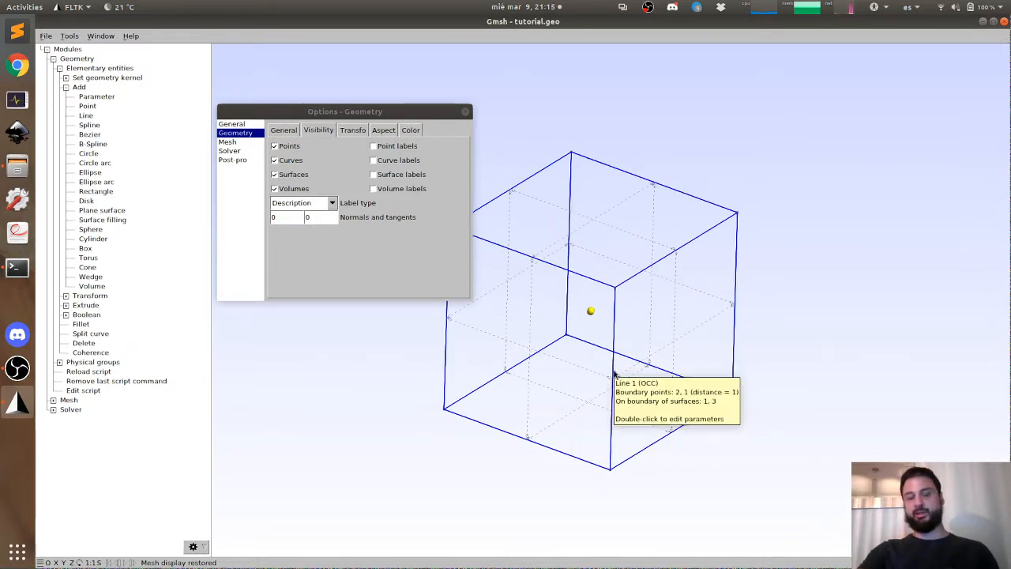
pyautogui.moveTo(614, 373); pyautogui.dragTo(571, 343)
pyautogui.click(278, 190)
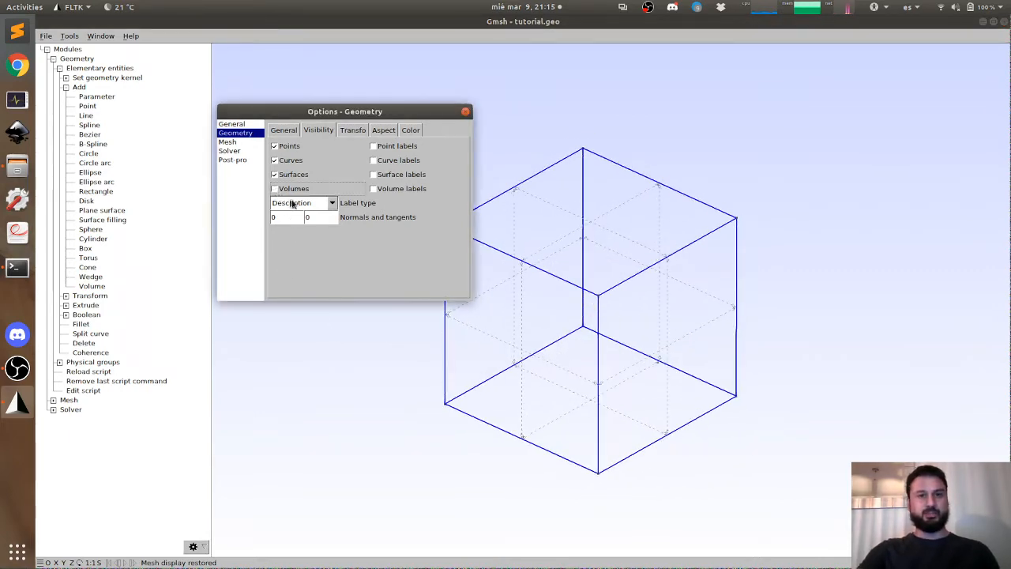
# Step: Turn on volume visibility for the geometry and generate a 3D mesh of the box
pyautogui.click(292, 192)
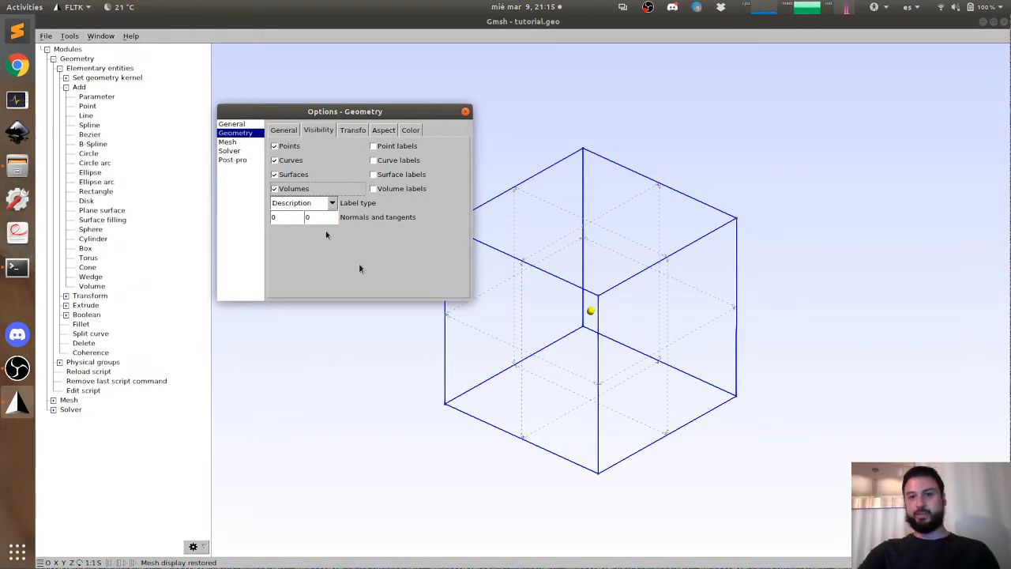
pyautogui.moveTo(573, 384)
pyautogui.mouseDown()
pyautogui.moveTo(590, 370)
pyautogui.moveTo(591, 269)
pyautogui.moveTo(839, 311)
pyautogui.moveTo(648, 342)
pyautogui.moveTo(487, 230)
pyautogui.mouseUp()
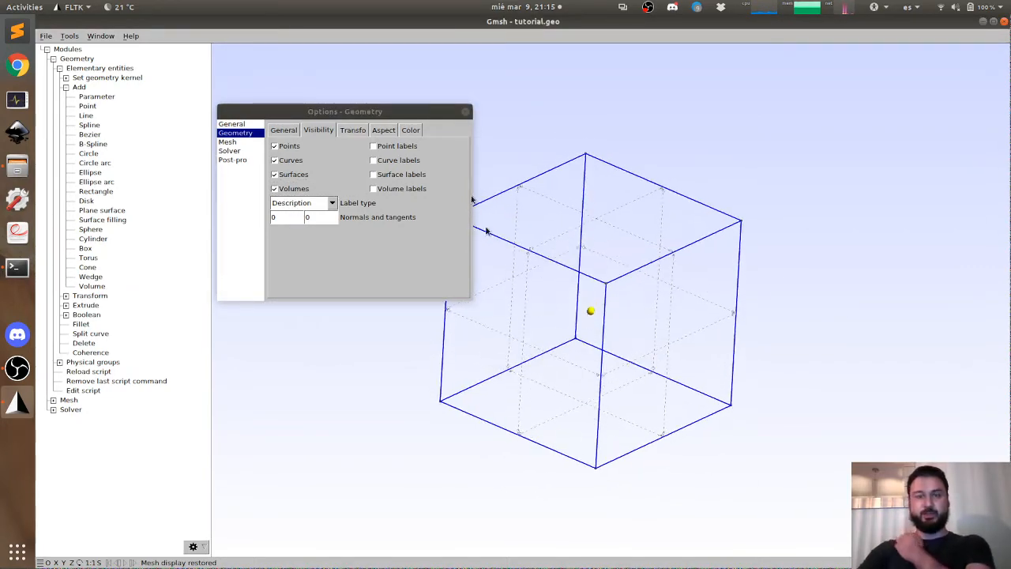
pyautogui.click(54, 401)
pyautogui.scroll(-3, 119, 397)
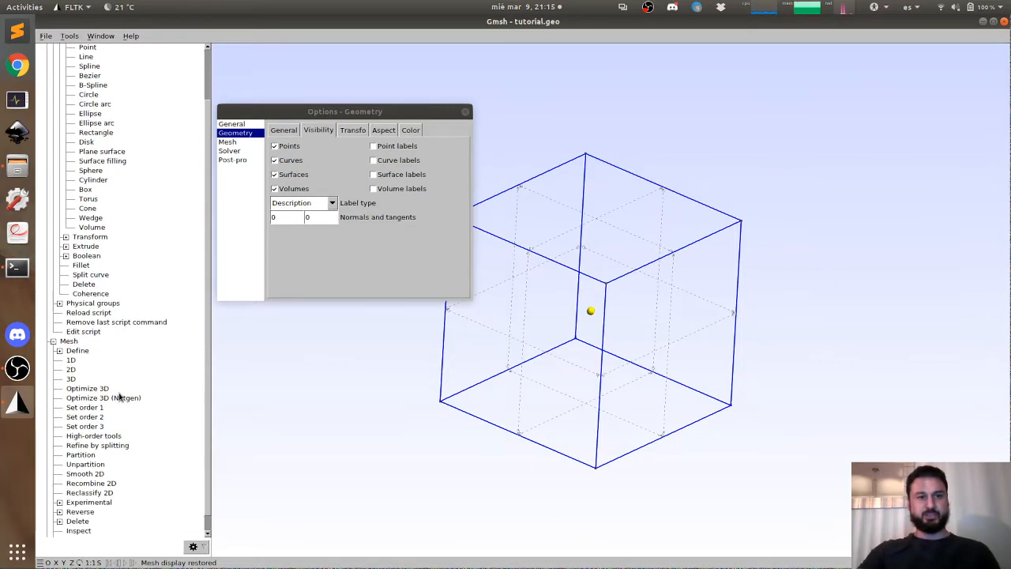
pyautogui.click(71, 380)
pyautogui.moveTo(502, 407); pyautogui.dragTo(502, 440)
# Step: In the mesh visibility options, hide 2D element edges and show 3D element faces, then close the options
pyautogui.click(236, 144)
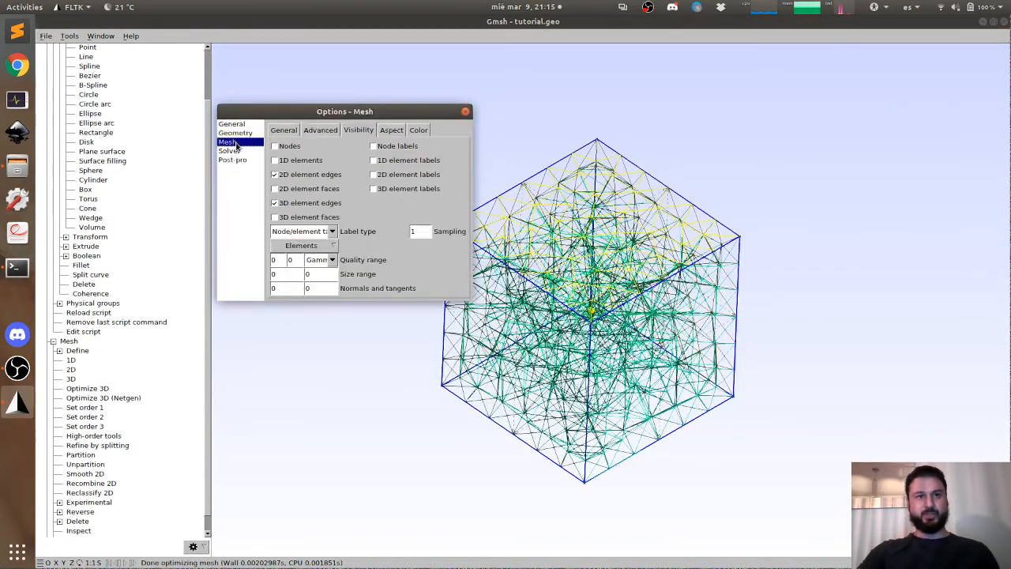
pyautogui.moveTo(312, 112); pyautogui.dragTo(203, 111)
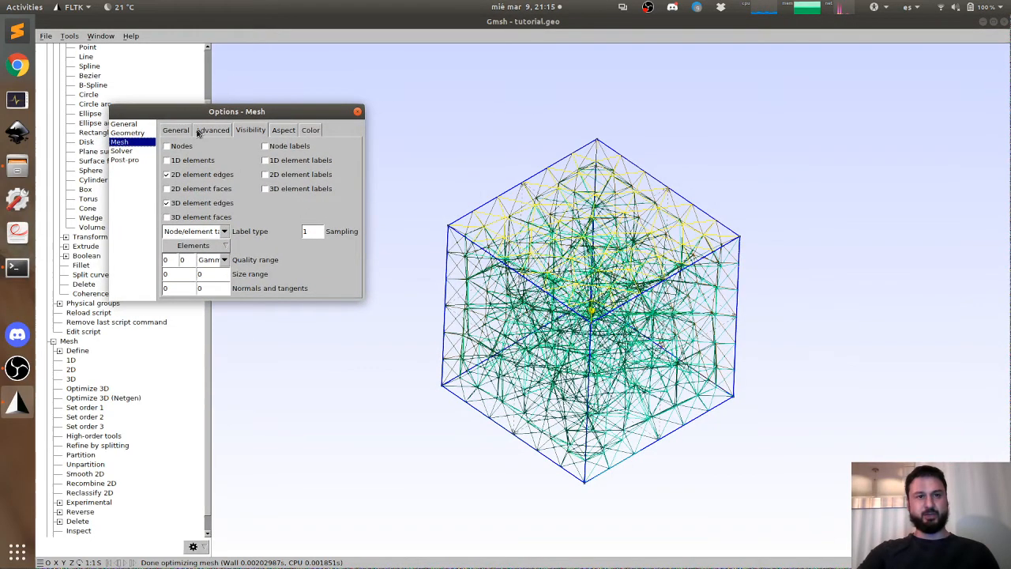
pyautogui.click(178, 175)
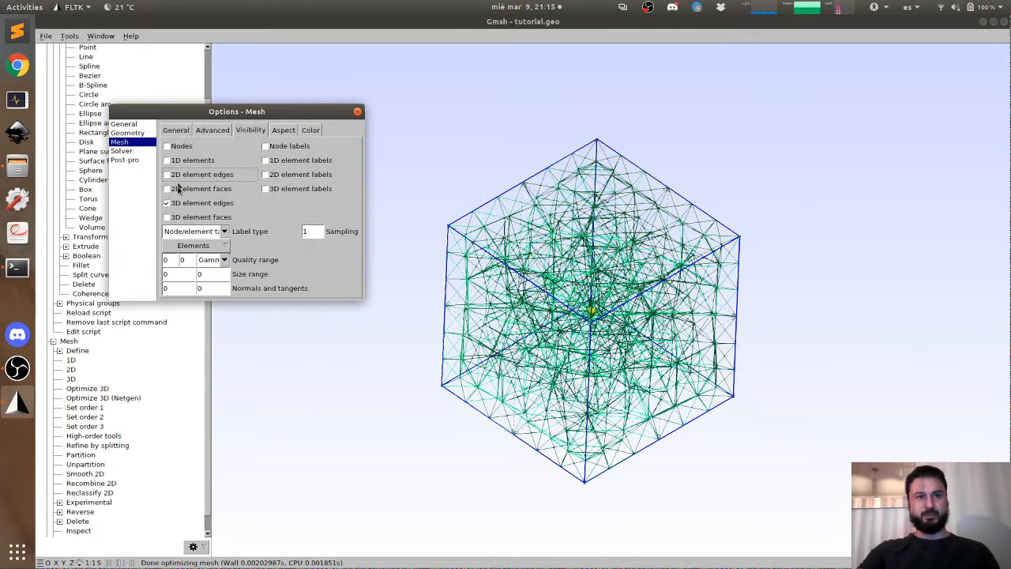
pyautogui.click(180, 217)
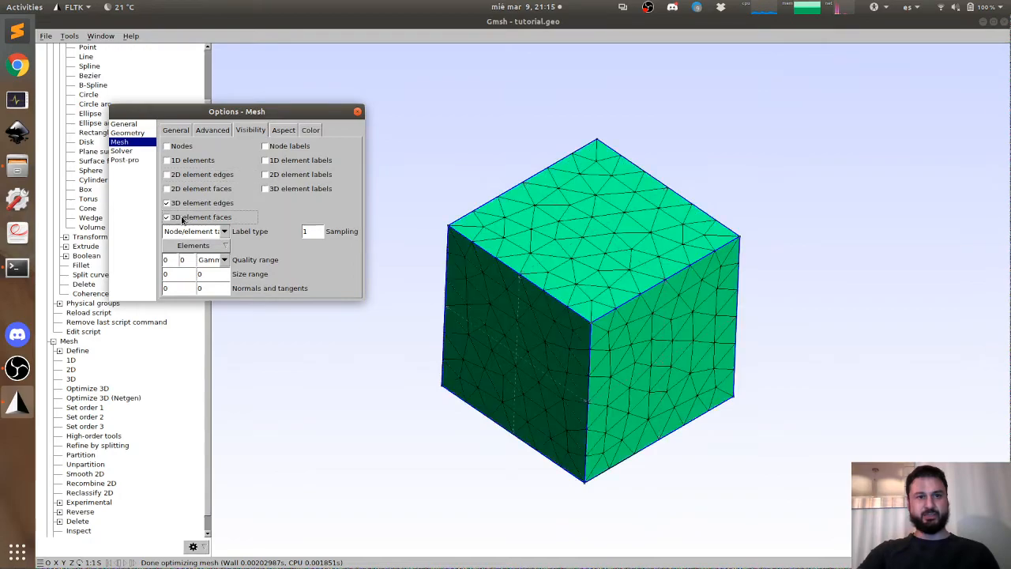
pyautogui.moveTo(557, 362); pyautogui.dragTo(425, 365)
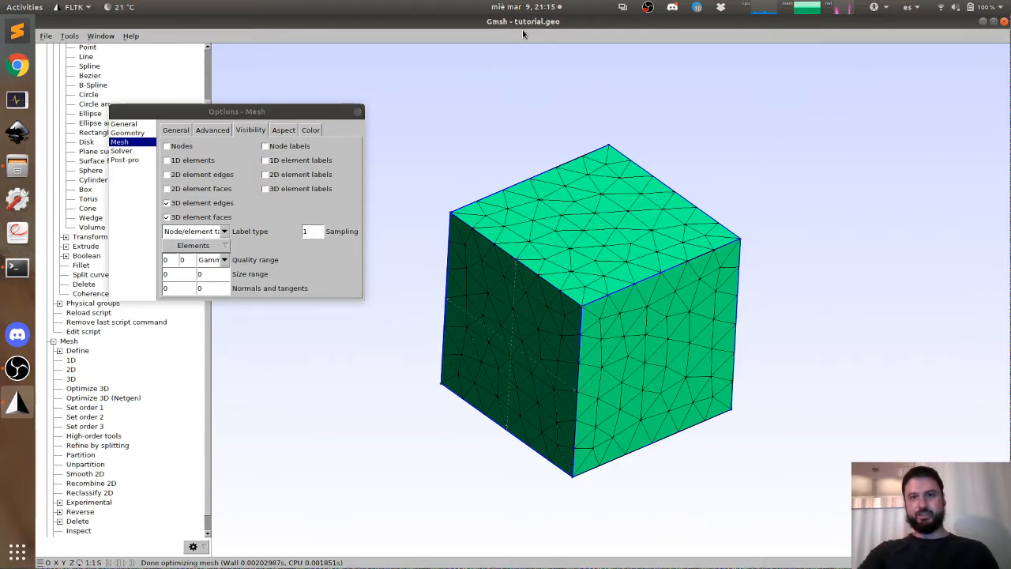
pyautogui.click(358, 112)
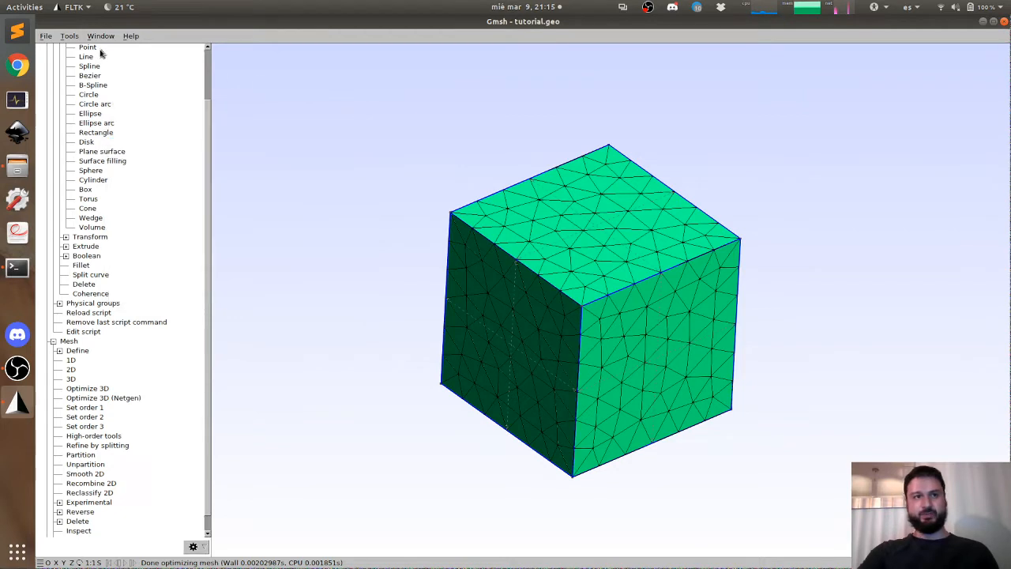
pyautogui.click(46, 35)
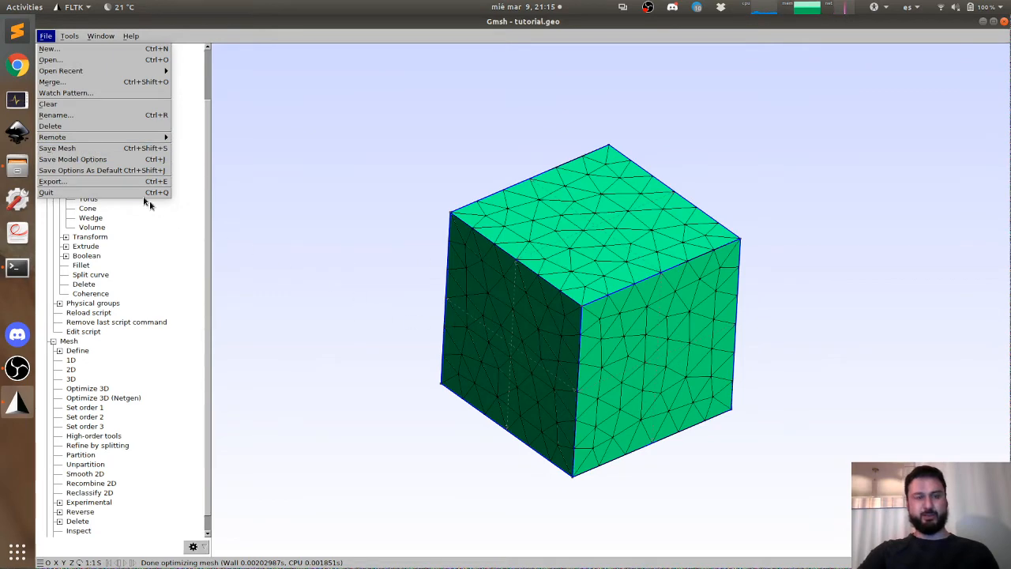
pyautogui.click(340, 196)
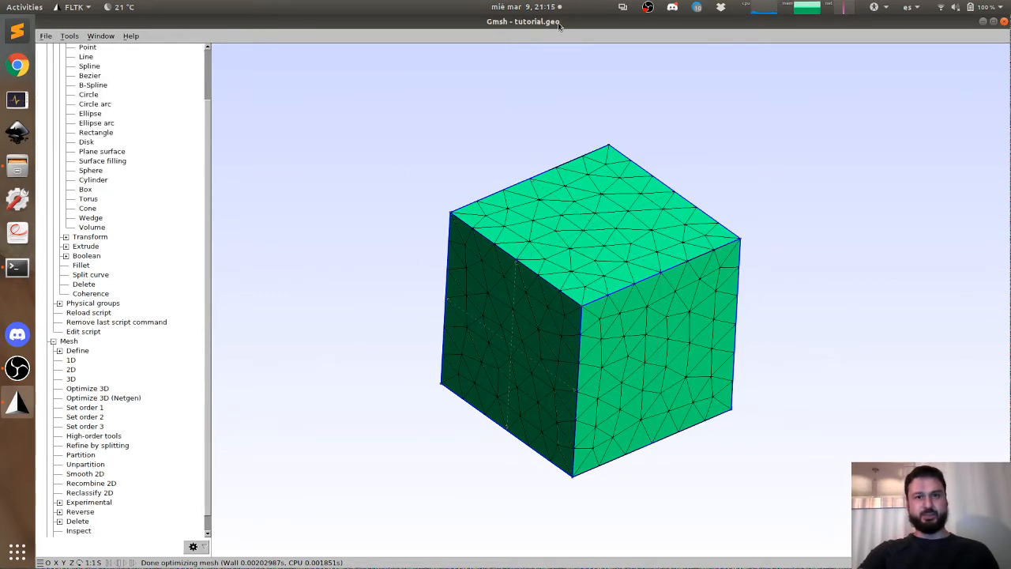
pyautogui.moveTo(559, 26); pyautogui.dragTo(616, 81)
pyautogui.doubleClick(615, 82)
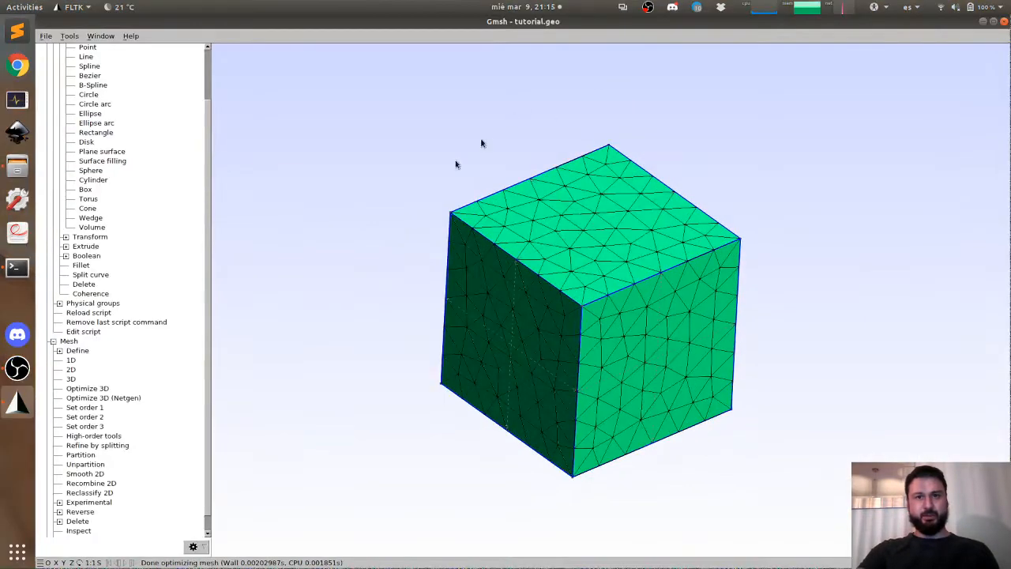
# Step: Open the geometry script tutorial.geo for editing and place its editor window beside the meshed box
pyautogui.scroll(3, 86, 332)
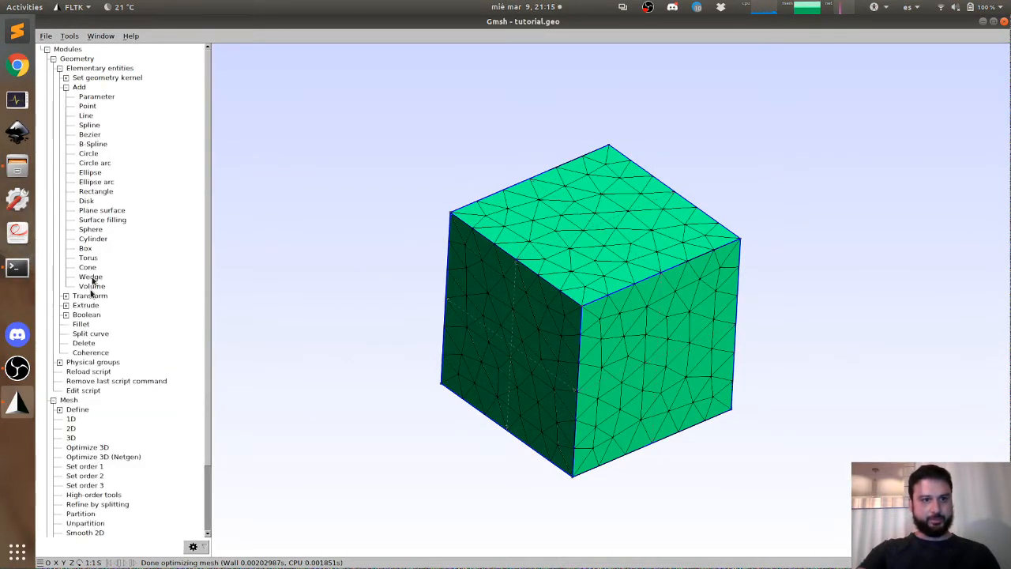
pyautogui.click(84, 390)
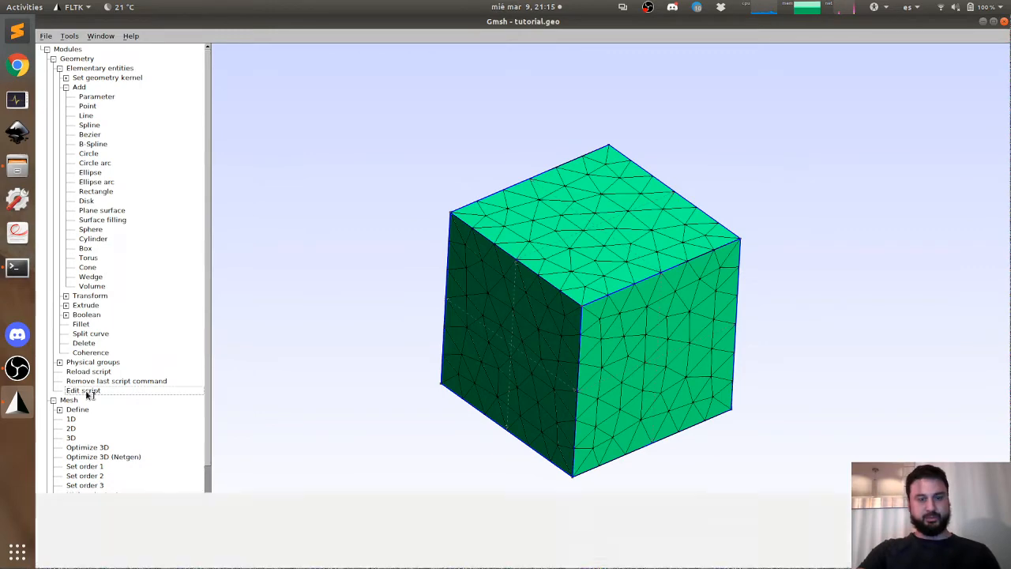
pyautogui.doubleClick(521, 27)
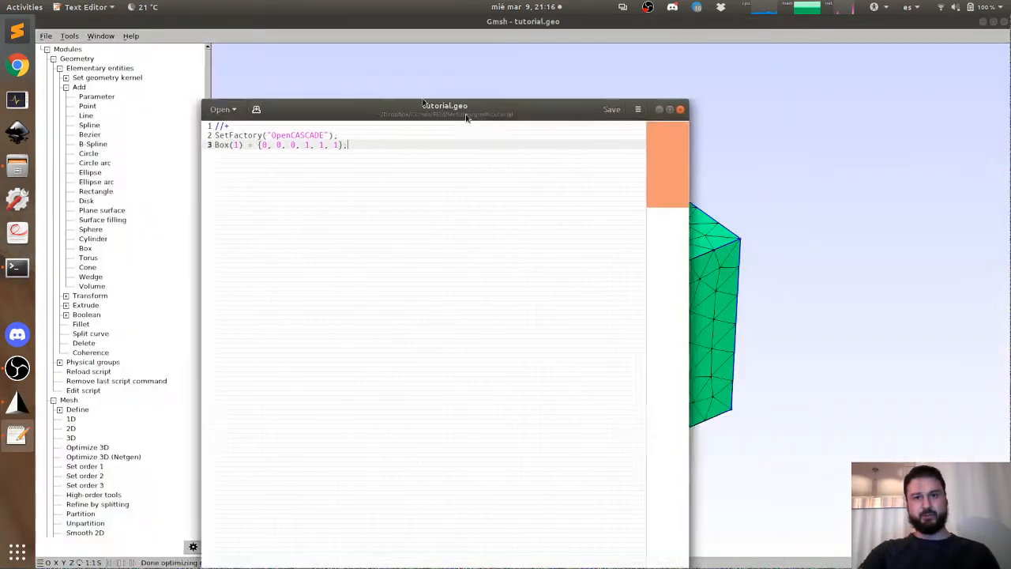
pyautogui.moveTo(588, 60); pyautogui.dragTo(577, 302)
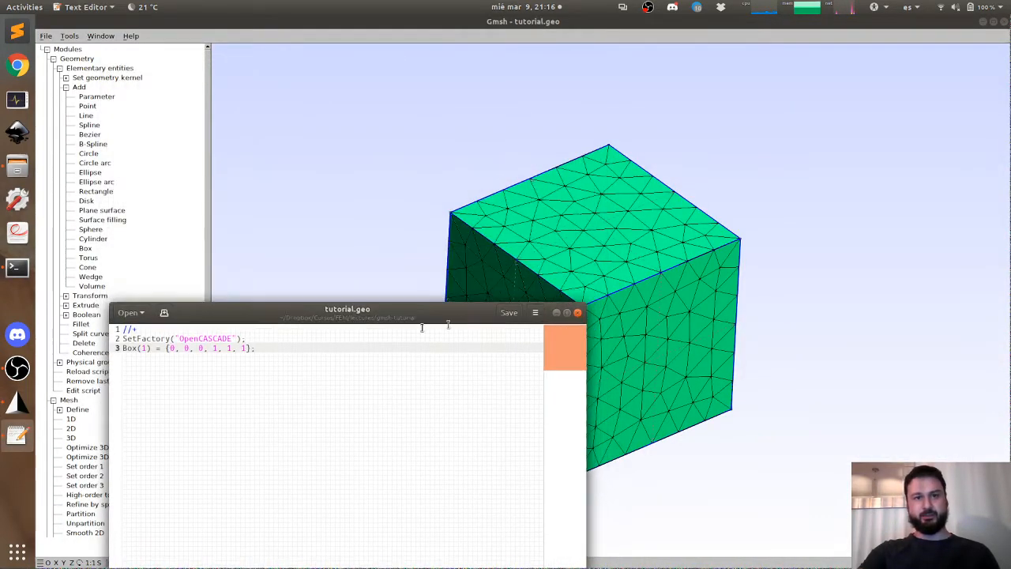
pyautogui.moveTo(407, 317); pyautogui.dragTo(349, 116)
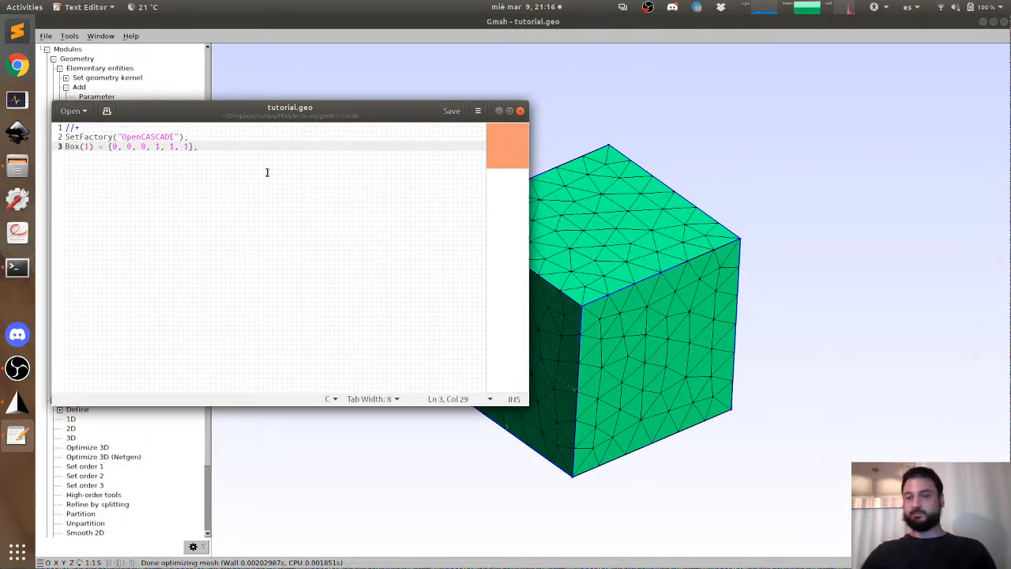
# Step: Review the SetFactory("OpenCASCADE") line and insert a blank line between it and the Box(1) definition
pyautogui.tripleClick(83, 137)
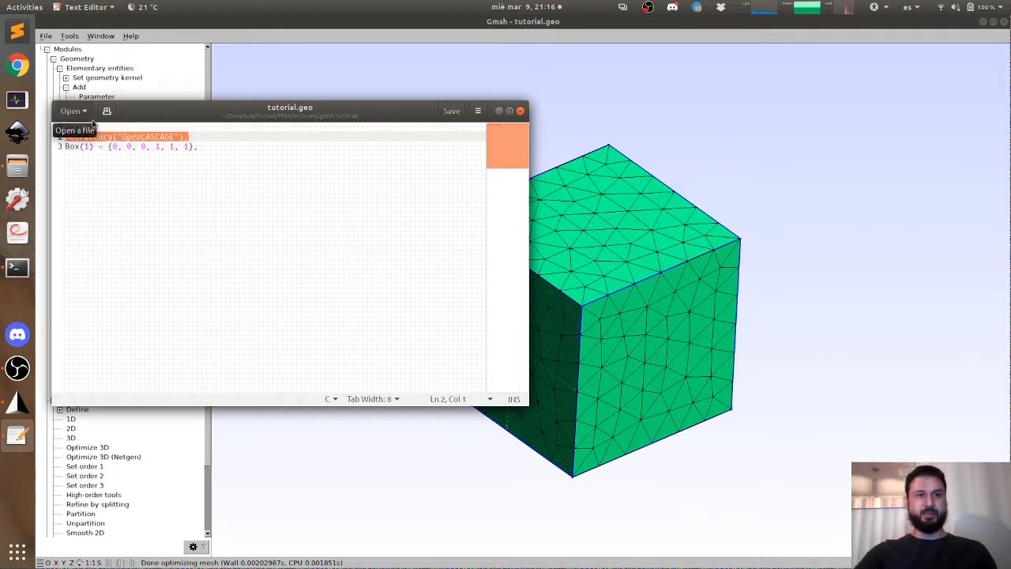
pyautogui.click(235, 199)
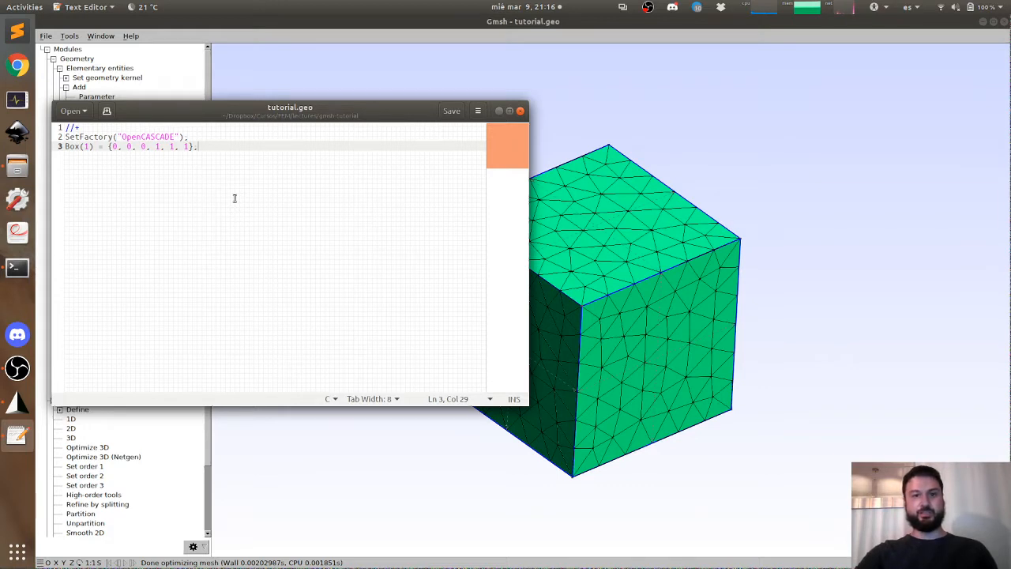
pyautogui.tripleClick(154, 137)
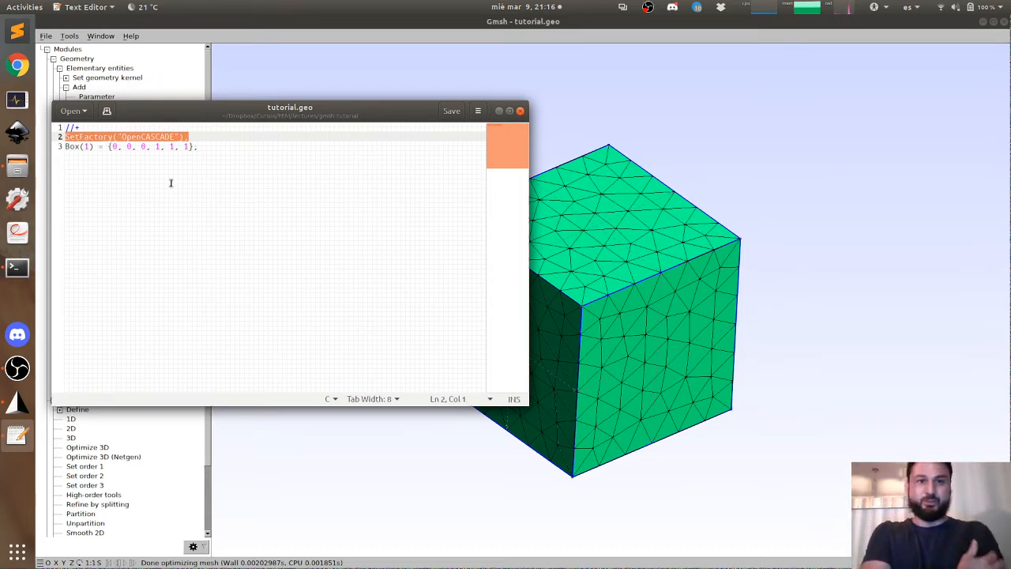
pyautogui.click(129, 136)
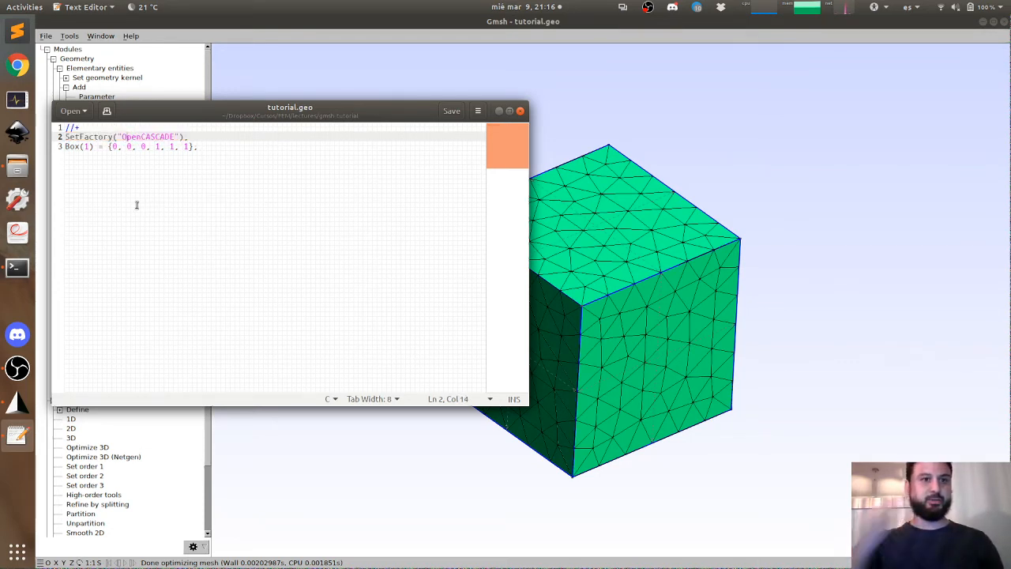
pyautogui.press('Return')
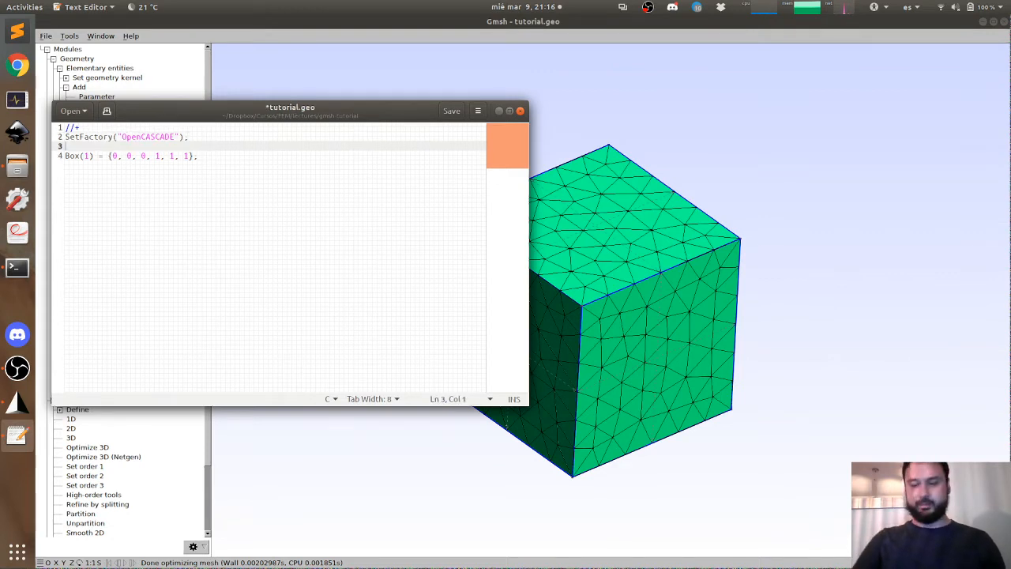
# Step: Examine the first coordinates in the Box(1) definition and compare them with the corners and edges of the meshed box
pyautogui.press('Down')
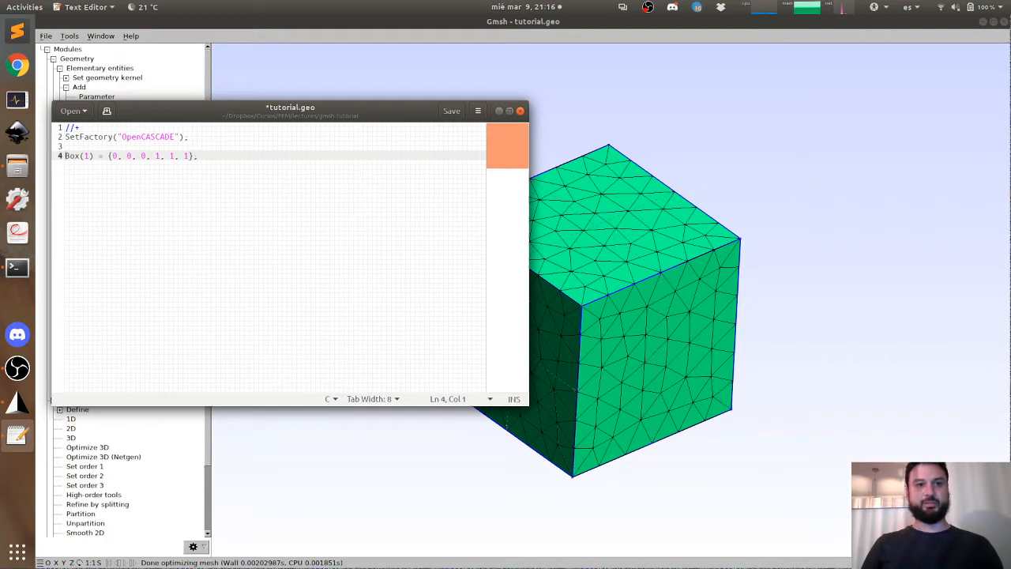
pyautogui.press('Right')
pyautogui.press('Right')
pyautogui.press('Right')
pyautogui.press('Right')
pyautogui.press('Right')
pyautogui.press('Right')
pyautogui.press('Right')
pyautogui.press('Right')
pyautogui.press('Right')
pyautogui.press('Right')
pyautogui.press('Right')
pyautogui.press('Right')
pyautogui.hotkey('shift', 'Left')
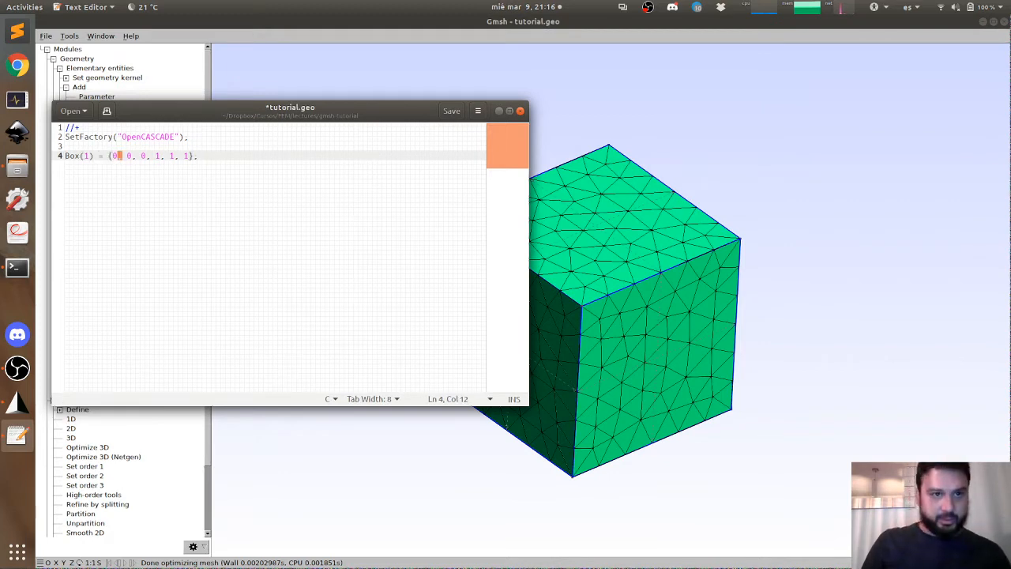
pyautogui.press('Left')
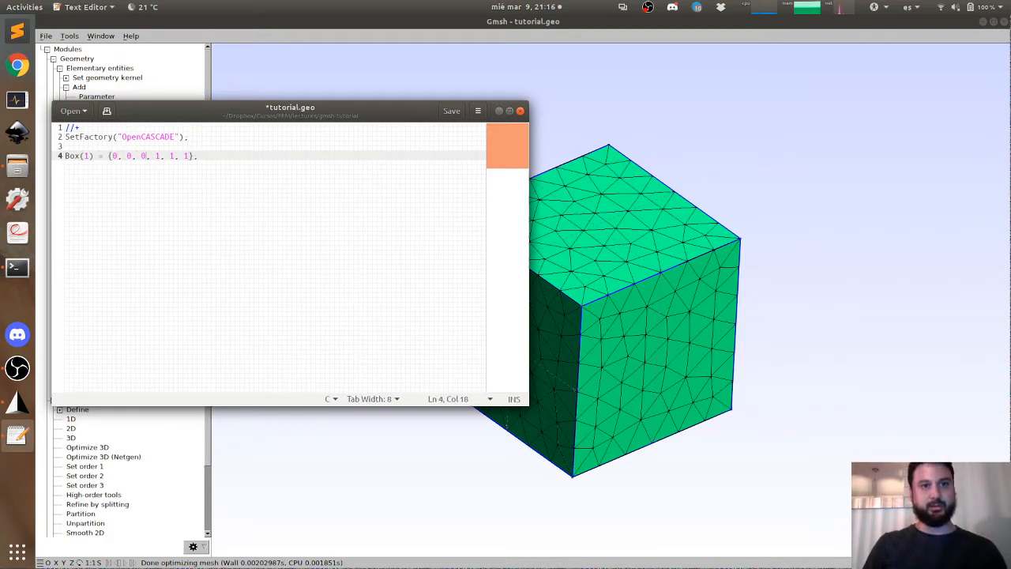
pyautogui.moveTo(795, 353); pyautogui.dragTo(445, 402)
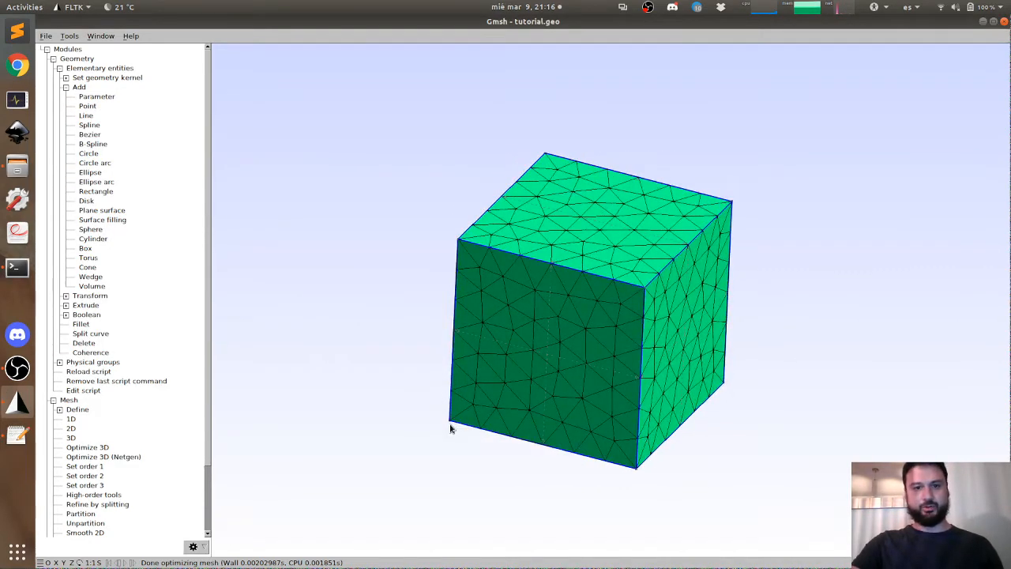
pyautogui.moveTo(450, 425)
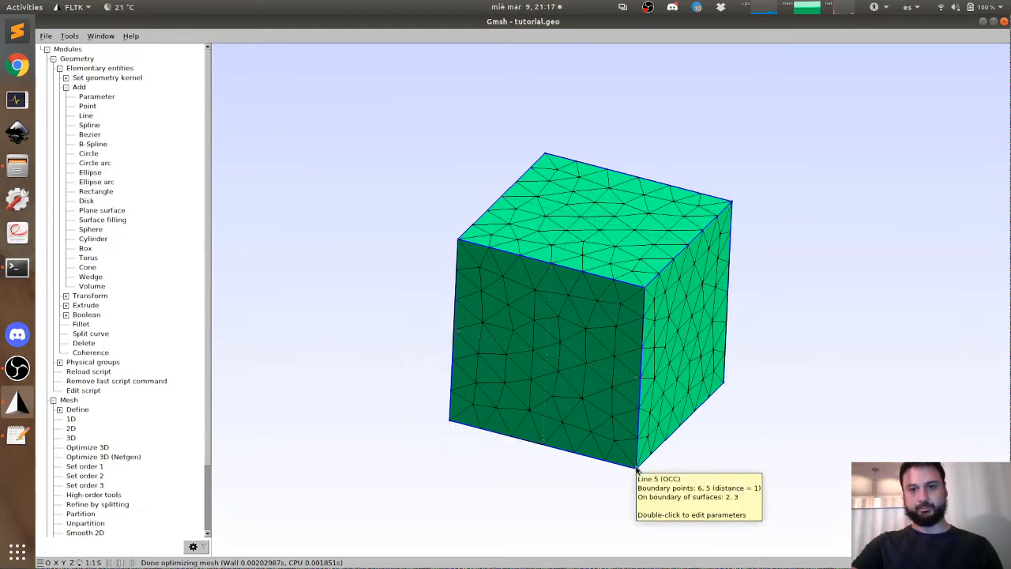
# Step: Change the Box(1) definition to {0, 0, 0, 3, 1, 1}, save tutorial.geo and close the text editor
pyautogui.hotkey('alt', 'Tab')
pyautogui.click(157, 156)
pyautogui.moveTo(158, 156); pyautogui.dragTo(184, 157)
pyautogui.press('End')
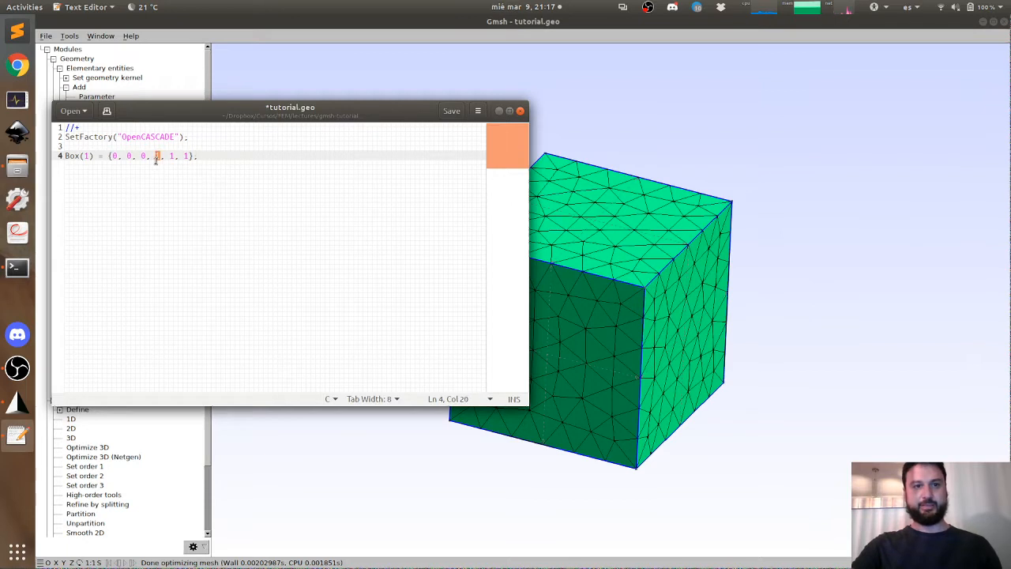
pyautogui.moveTo(156, 161); pyautogui.dragTo(160, 159)
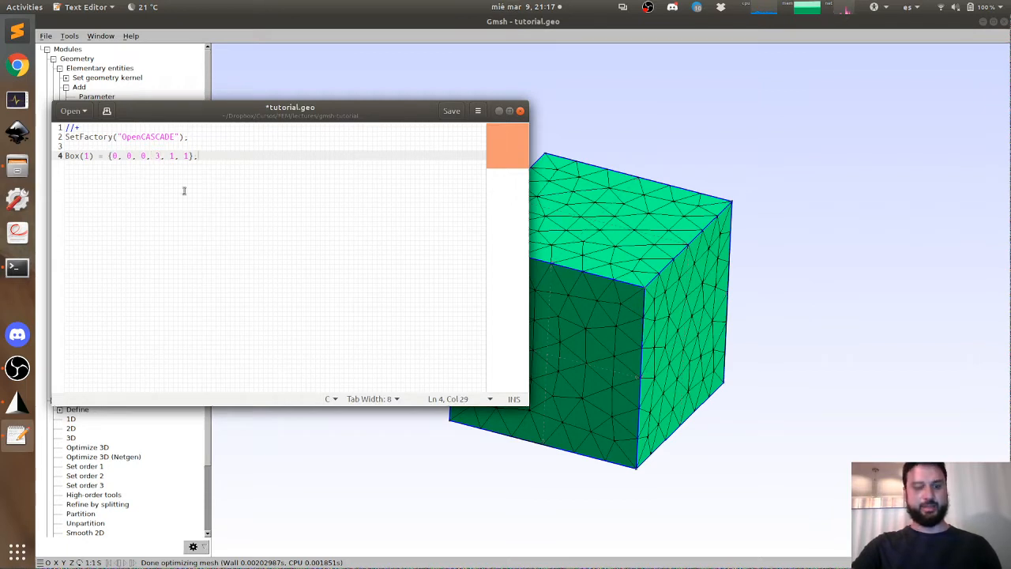
pyautogui.hotkey('ctrl', 's')
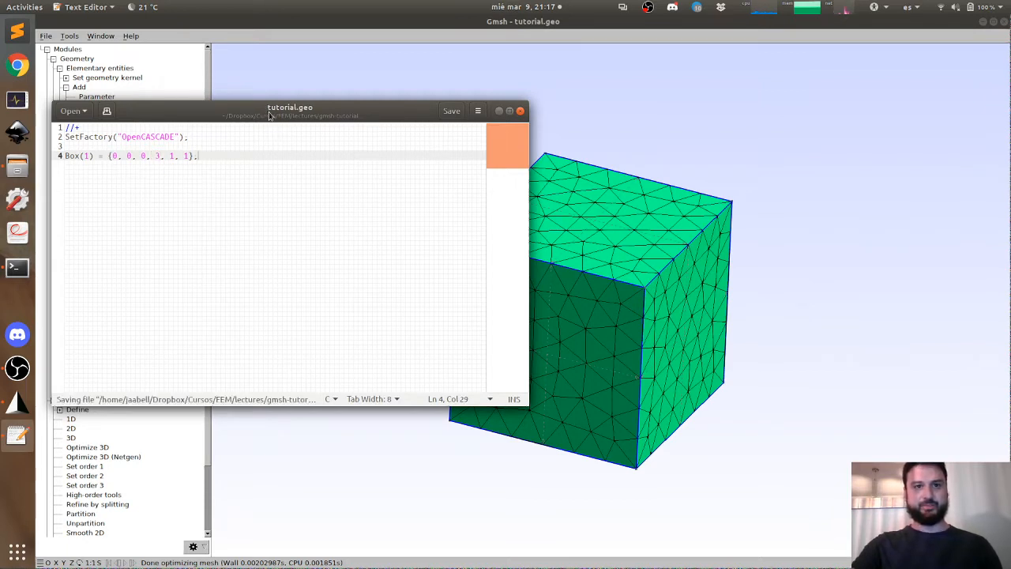
pyautogui.moveTo(271, 116); pyautogui.dragTo(289, 115)
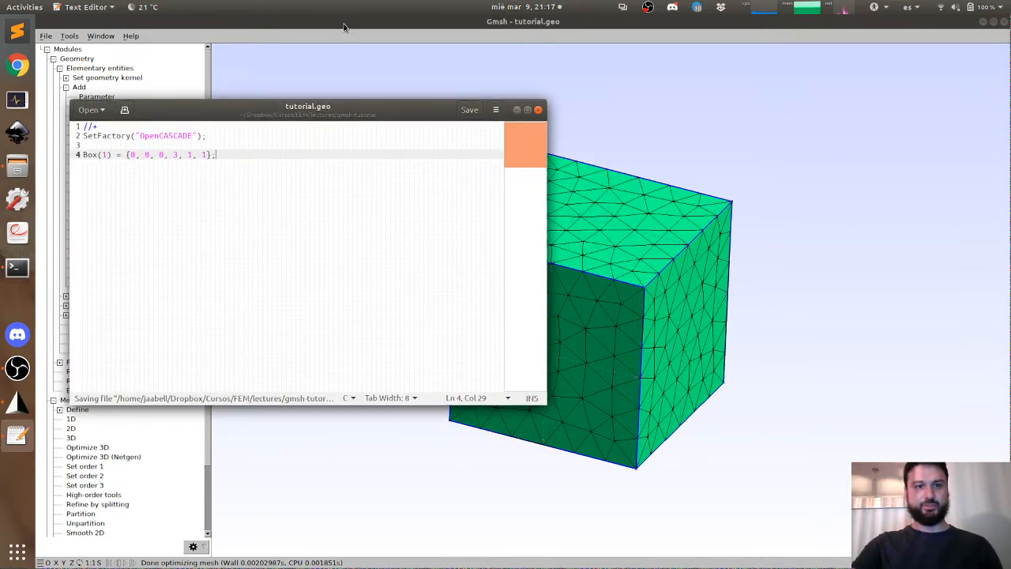
pyautogui.click(538, 110)
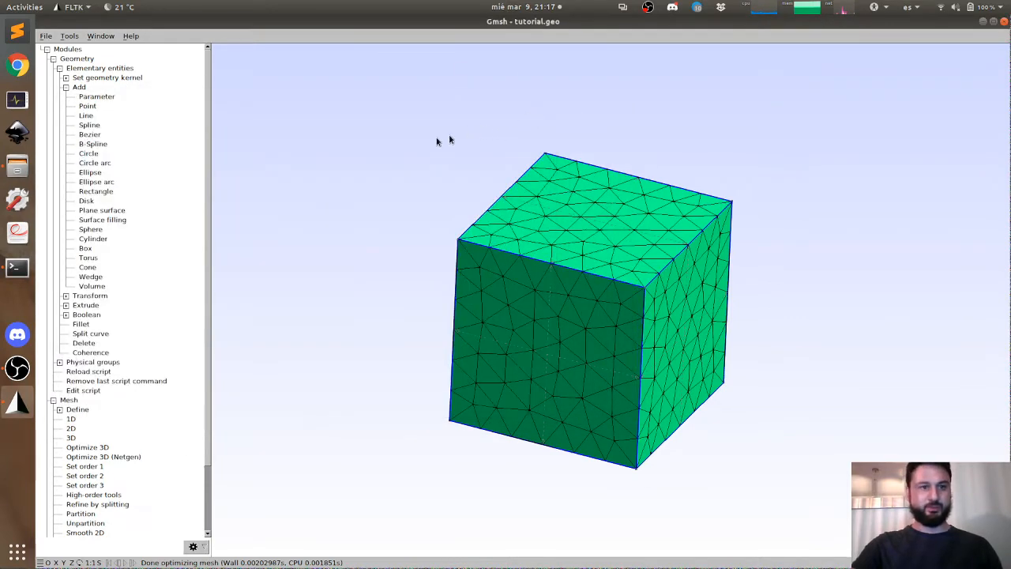
# Step: Reload the edited script and generate a 3D mesh of the elongated box
pyautogui.click(84, 373)
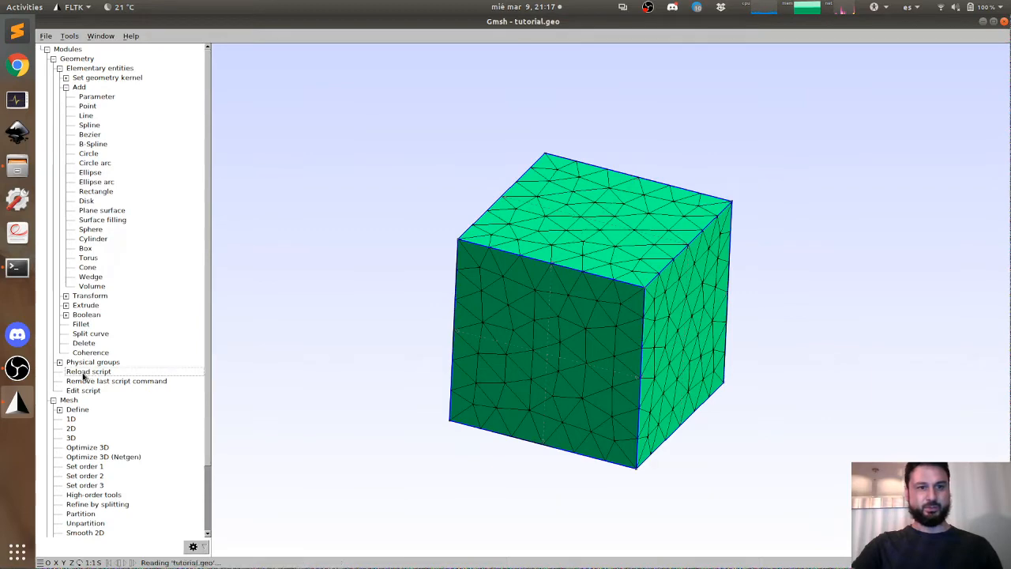
pyautogui.moveTo(484, 409); pyautogui.dragTo(528, 354)
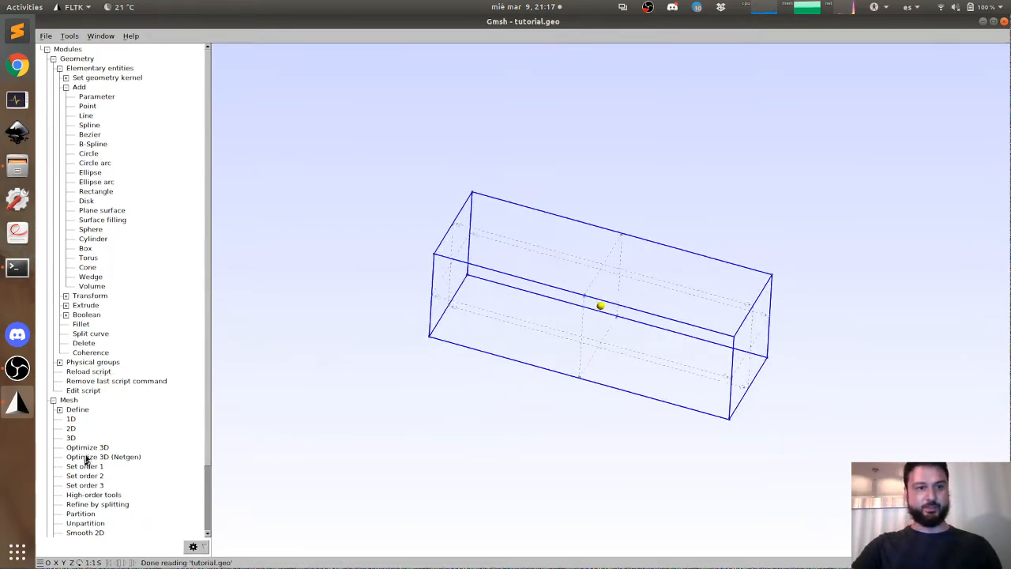
pyautogui.click(70, 438)
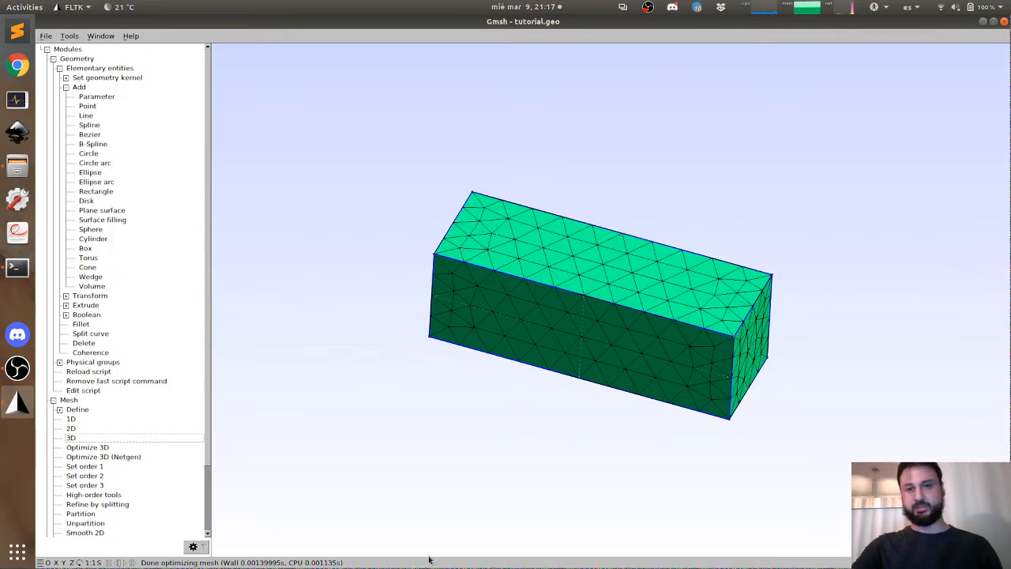
# Step: Change the Box(1) definition to {0, 0, 0, 1, 1, 1}, save and close tutorial.geo, and reload the script
pyautogui.moveTo(429, 560); pyautogui.dragTo(595, 442)
pyautogui.click(82, 390)
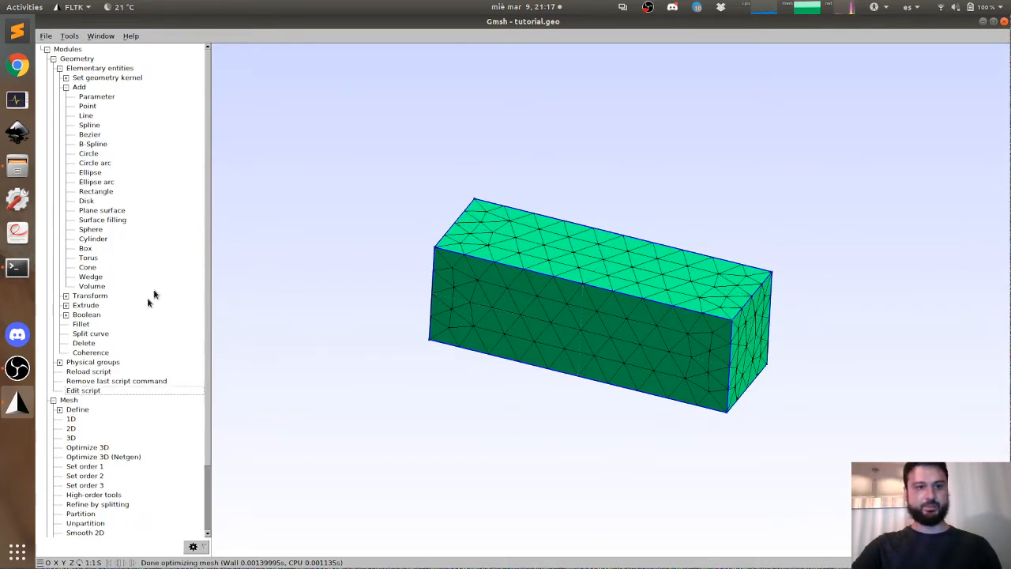
pyautogui.doubleClick(157, 85)
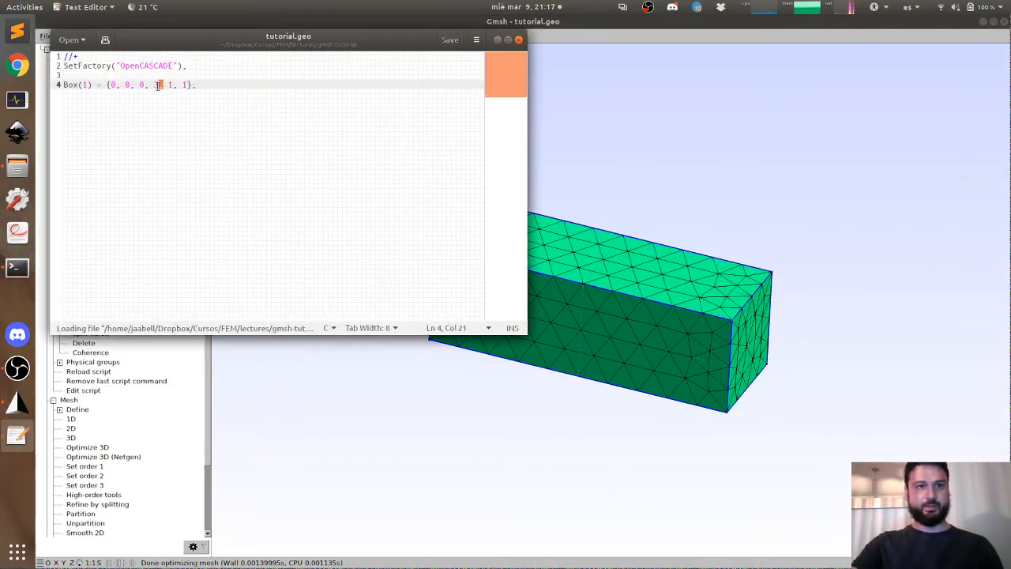
pyautogui.write('1')
pyautogui.hotkey('ctrl', 's')
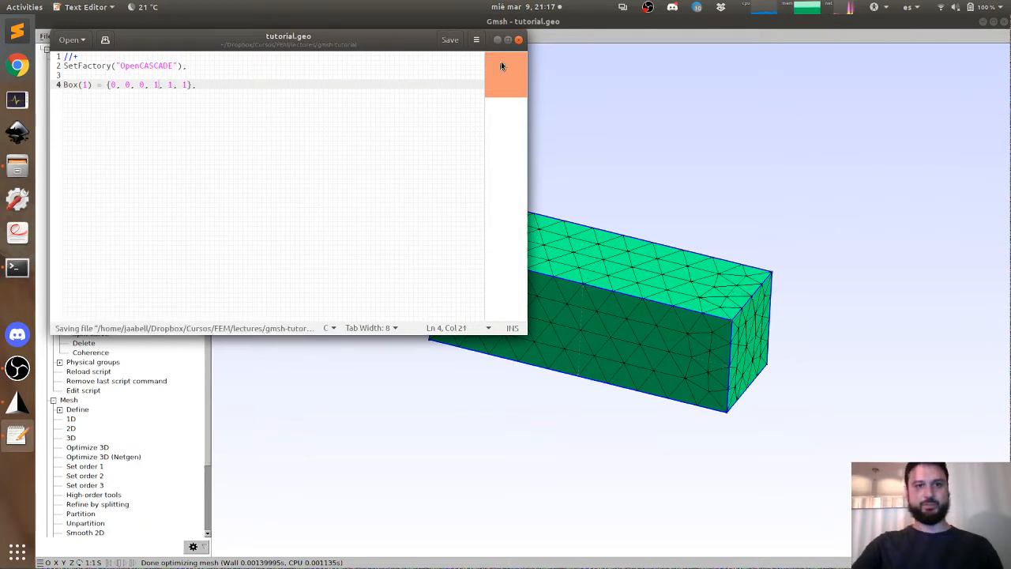
pyautogui.click(519, 39)
pyautogui.click(80, 374)
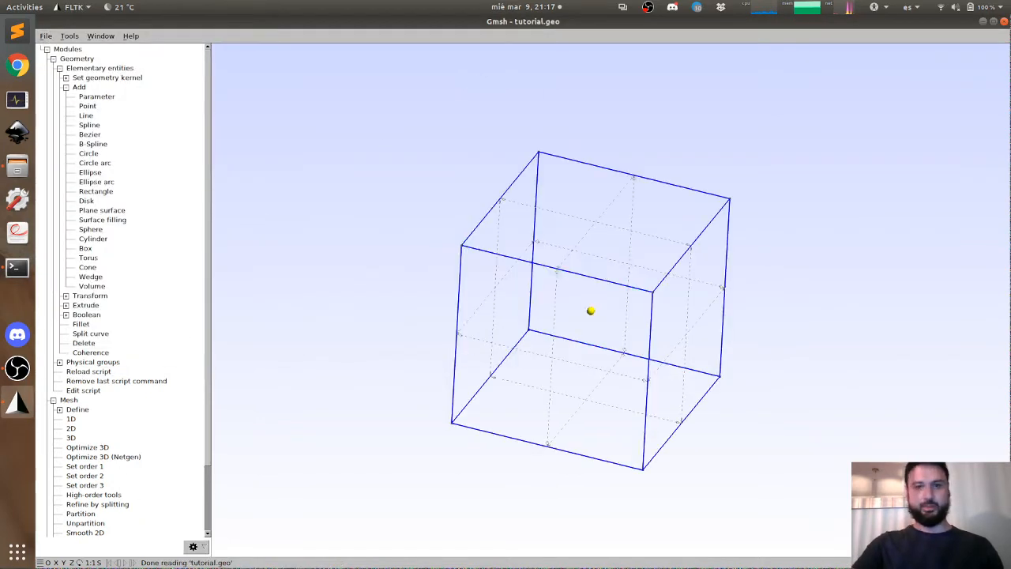
# Step: Start adding a cylinder, try placing its preview freely with X, Y and Z unfrozen, and freeze all three coordinates again
pyautogui.moveTo(517, 521); pyautogui.dragTo(681, 486)
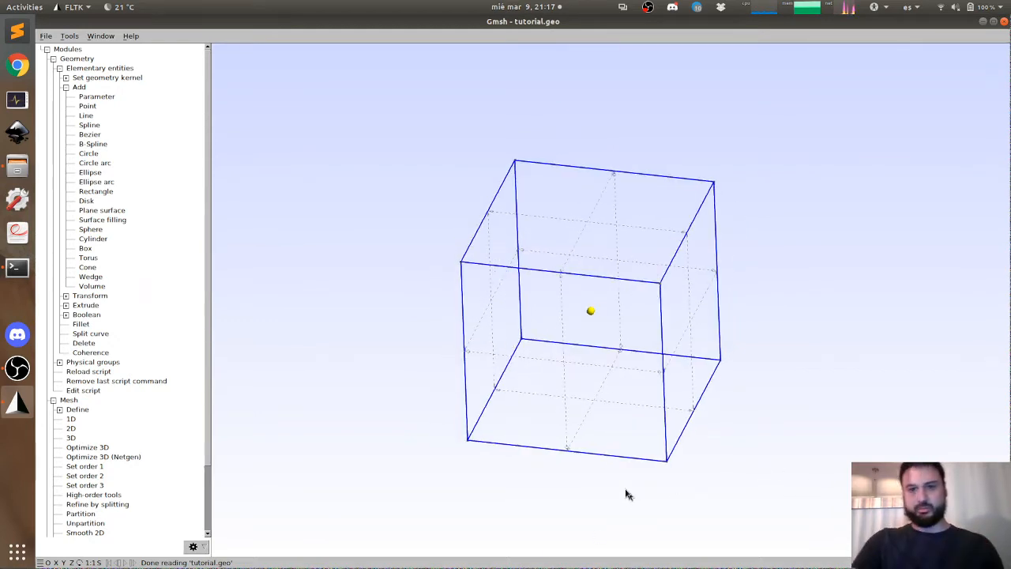
pyautogui.moveTo(615, 518); pyautogui.dragTo(533, 506)
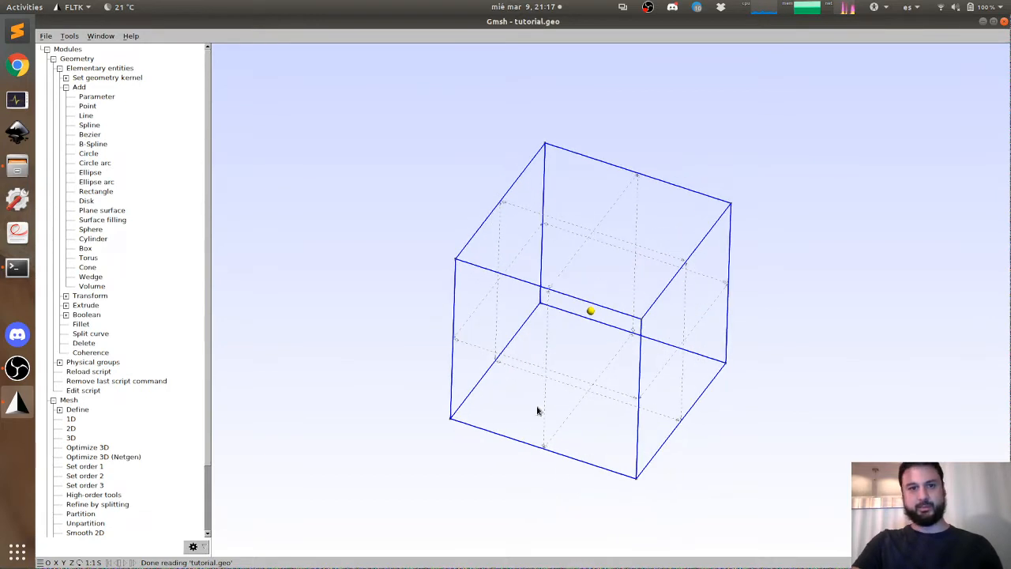
pyautogui.click(93, 239)
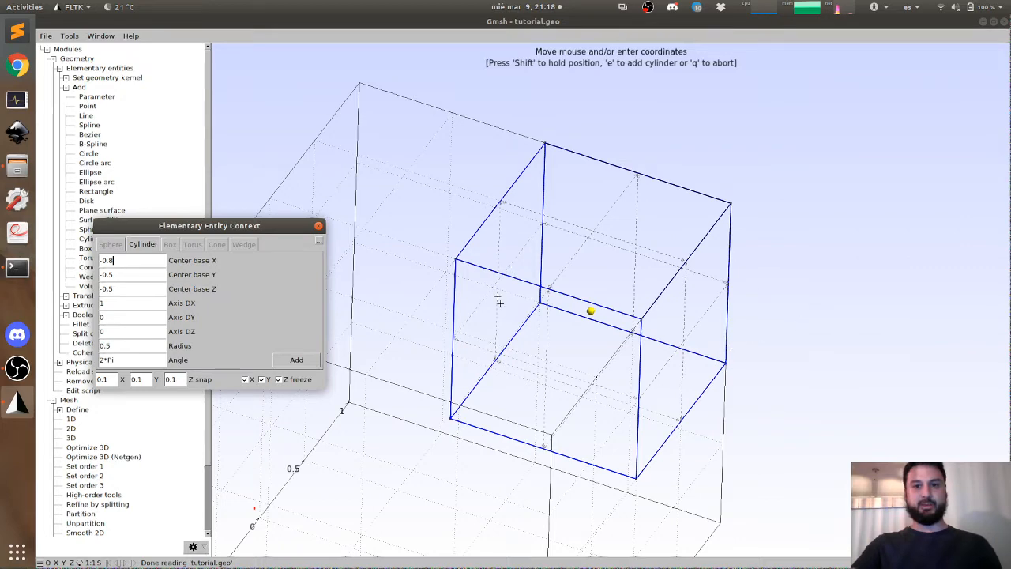
pyautogui.click(246, 380)
pyautogui.click(263, 380)
pyautogui.click(279, 380)
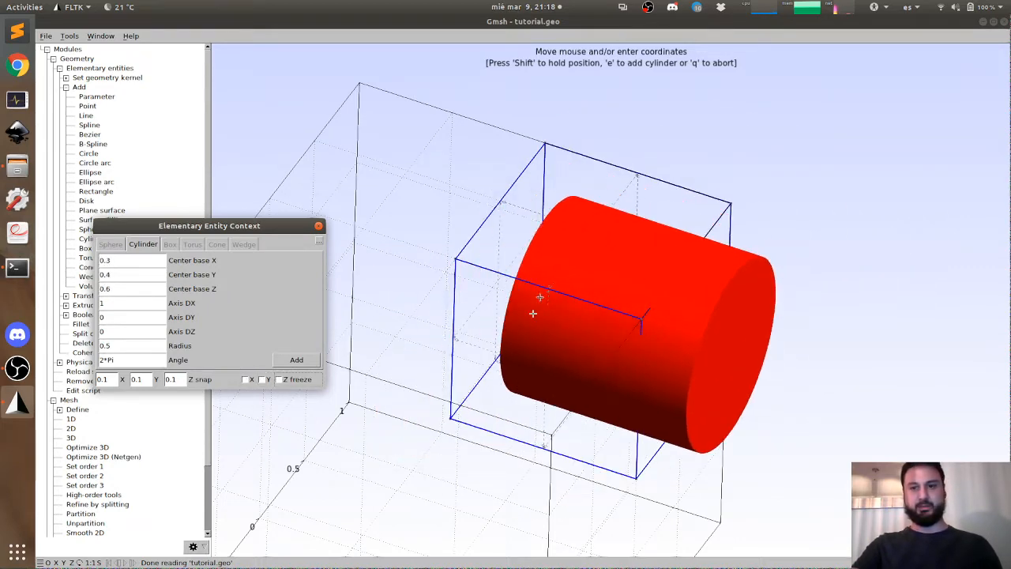
pyautogui.moveTo(497, 232); pyautogui.dragTo(503, 192, button='right')
pyautogui.moveTo(487, 296); pyautogui.dragTo(794, 278)
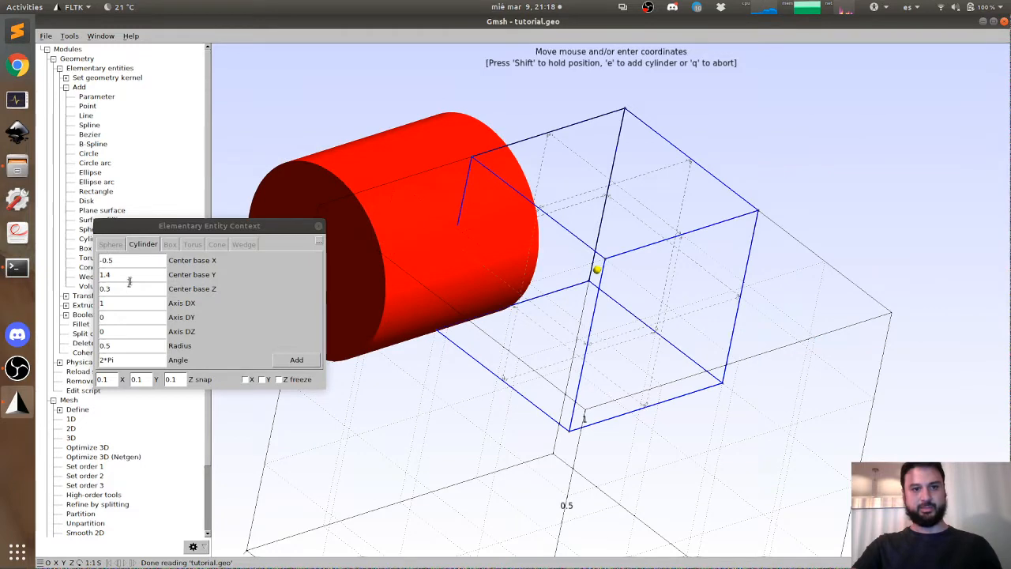
pyautogui.click(246, 379)
pyautogui.click(262, 379)
pyautogui.click(278, 379)
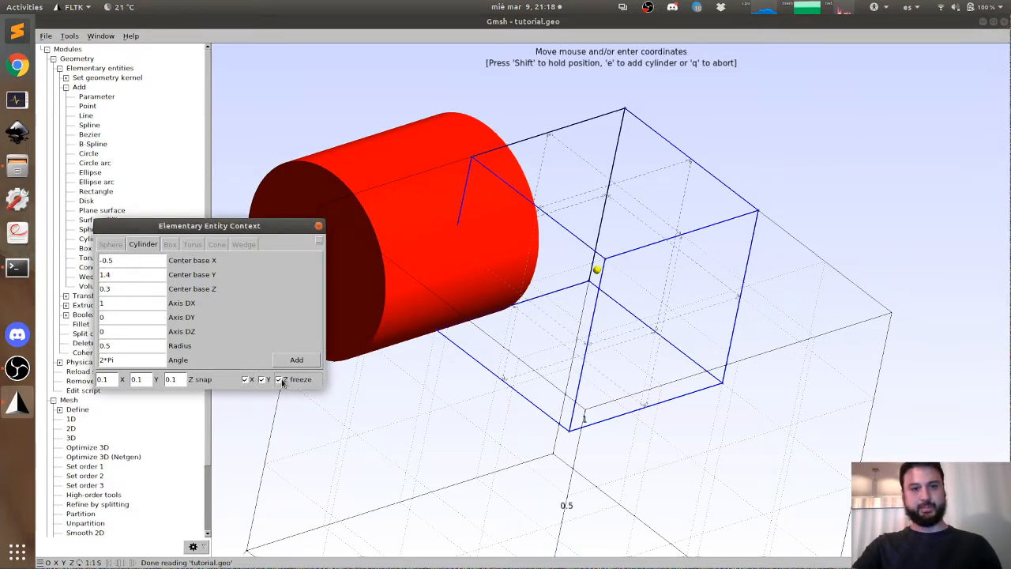
# Step: Set the cylinder's base center to X 0, Y 0 and Z 0
pyautogui.tripleClick(123, 261)
pyautogui.write('0')
pyautogui.press('Tab')
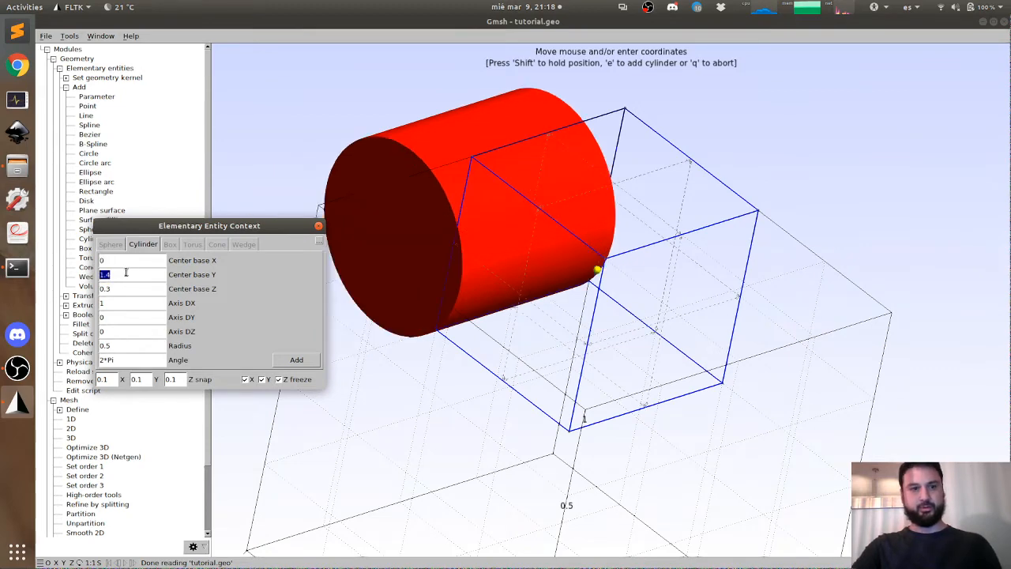
pyautogui.write('0')
pyautogui.press('Tab')
pyautogui.write('0')
# Step: Set the cylinder's center base Y and Z to 0.5 so its base is centered on the box face
pyautogui.click(159, 275)
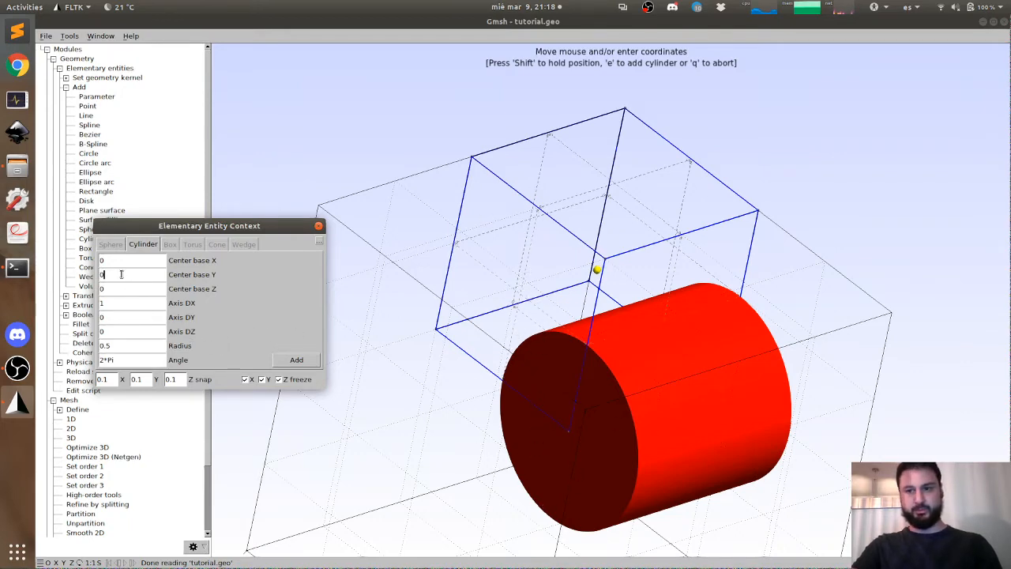
pyautogui.moveTo(526, 445); pyautogui.dragTo(574, 451)
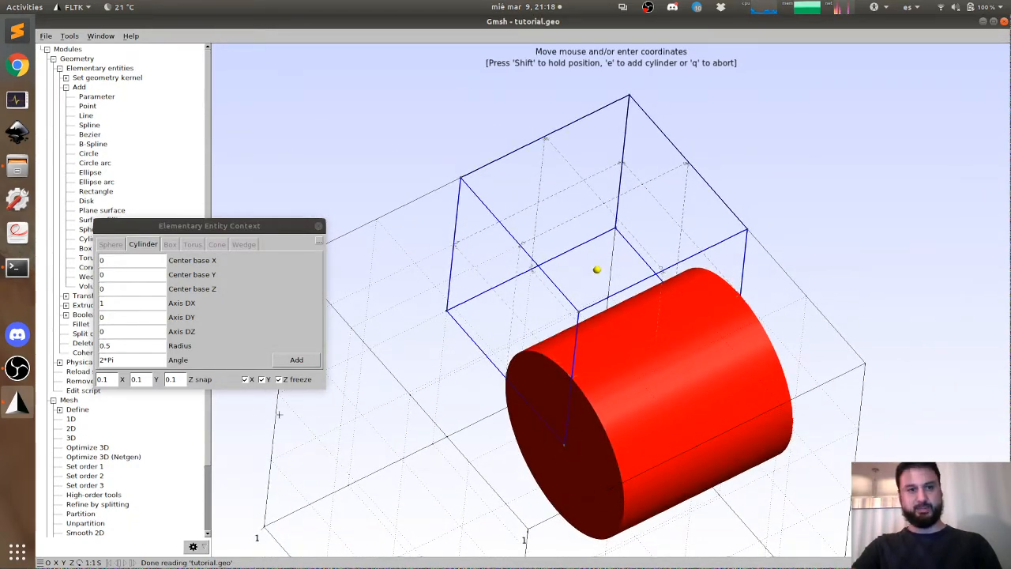
pyautogui.click(123, 274)
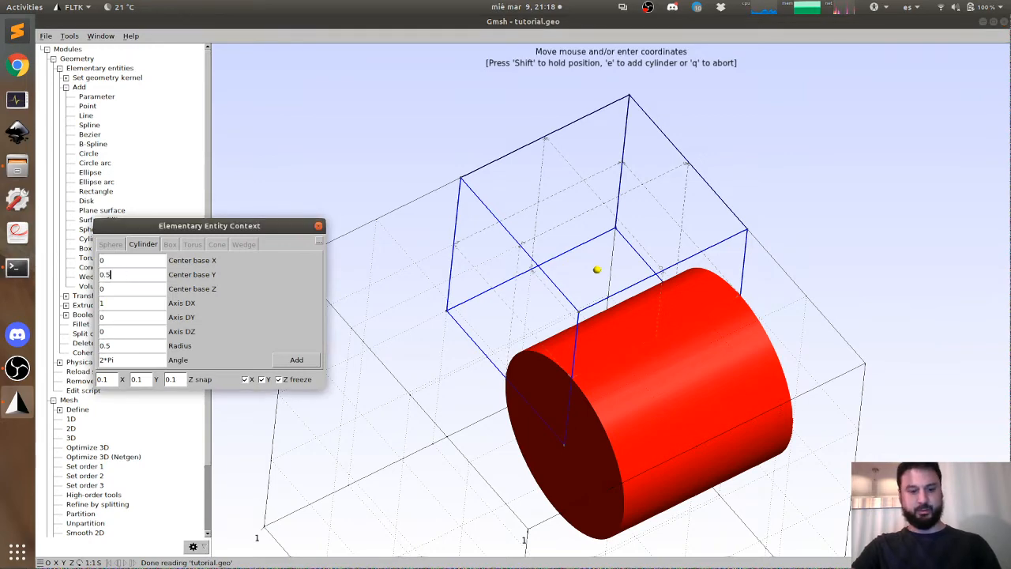
pyautogui.write('0.5')
pyautogui.click(123, 290)
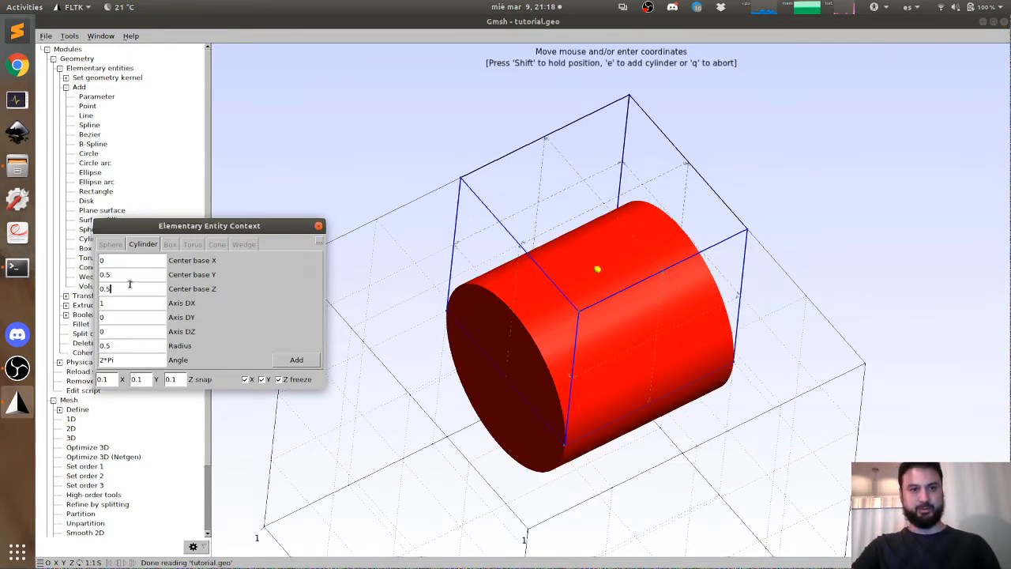
pyautogui.click(130, 273)
# Step: Try an Axis DX of 0.5 for the cylinder preview and set it back to 1
pyautogui.moveTo(477, 443); pyautogui.dragTo(506, 319)
pyautogui.doubleClick(125, 303)
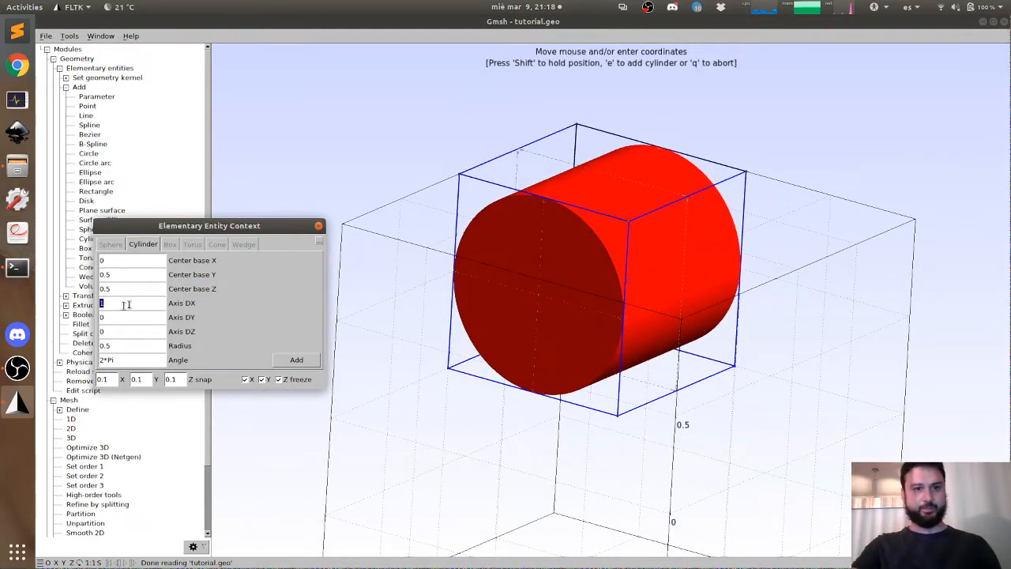
pyautogui.write('0.5')
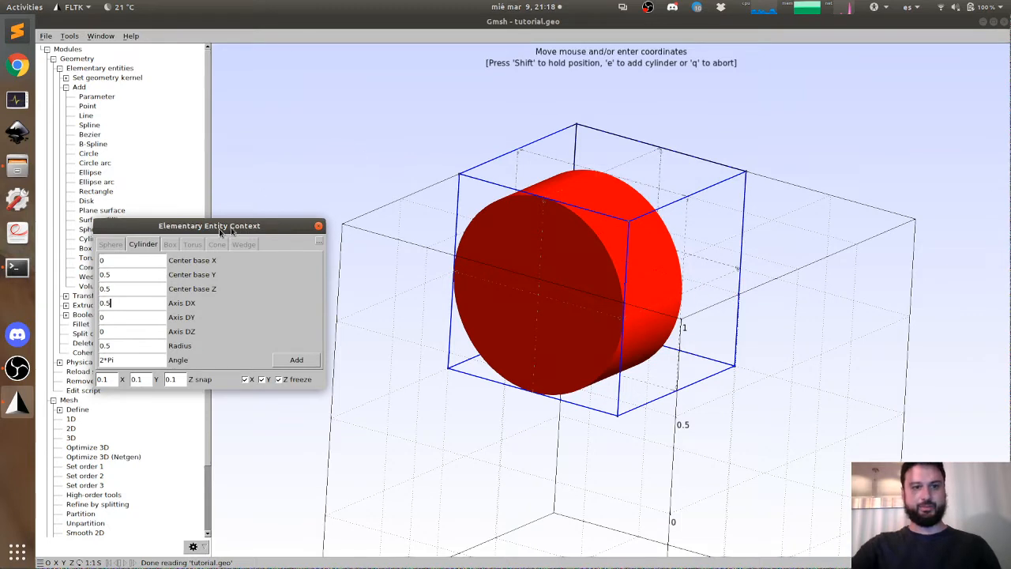
pyautogui.doubleClick(121, 304)
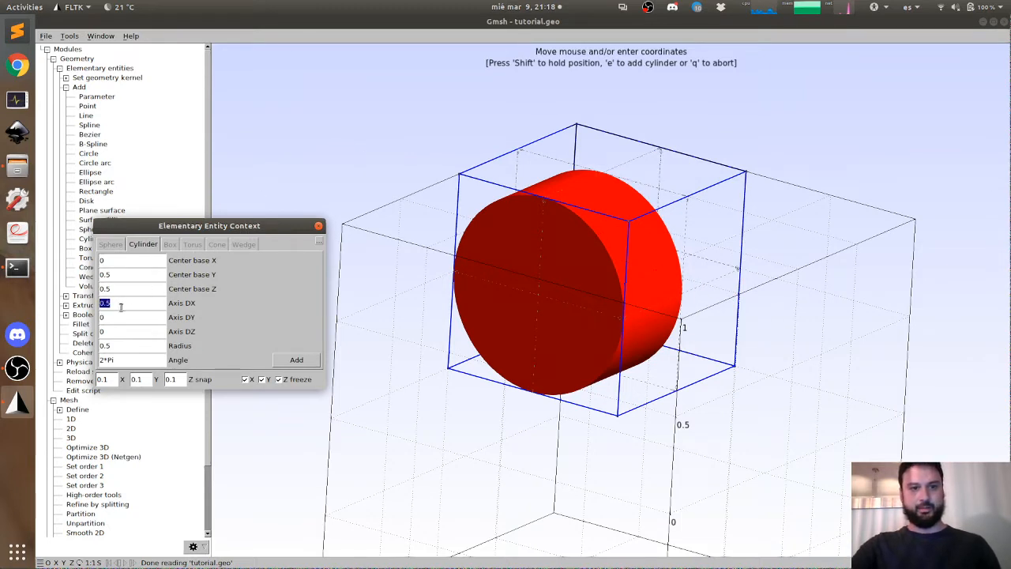
pyautogui.write('1')
pyautogui.click(121, 290)
# Step: Set the cylinder's radius to 0.25 and check its preview inside the box
pyautogui.click(134, 346)
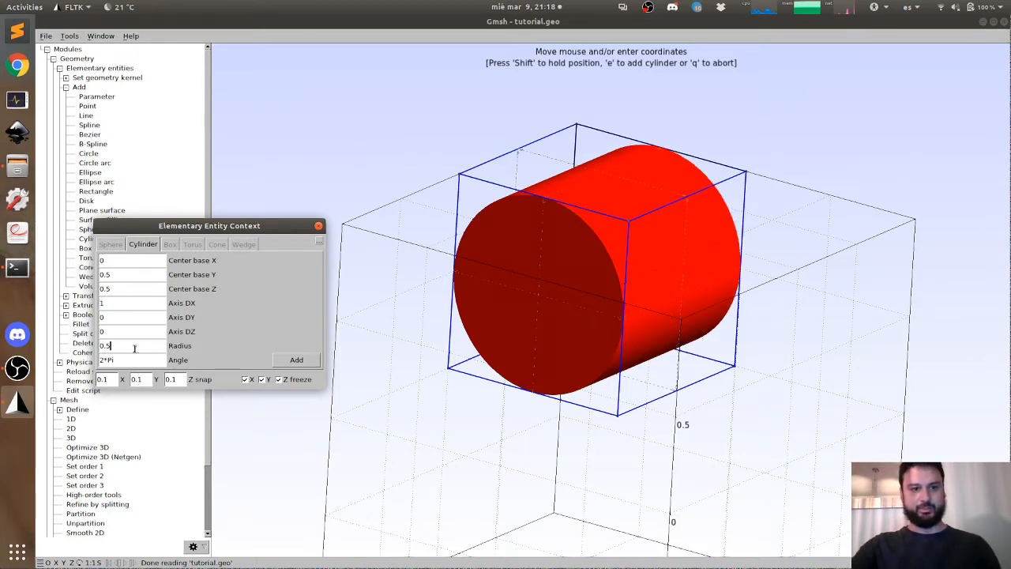
pyautogui.doubleClick(135, 348)
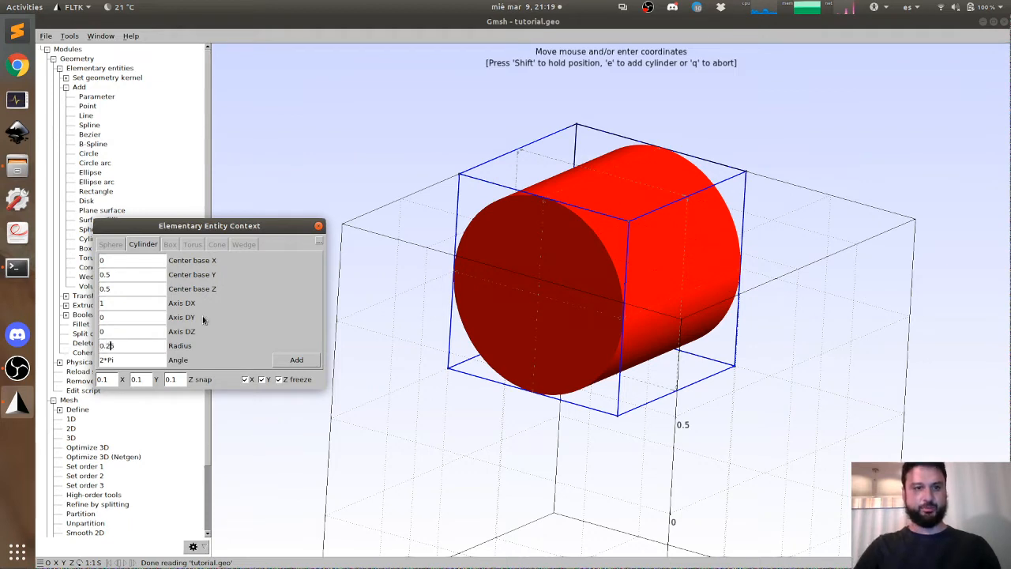
pyautogui.write('0.25')
pyautogui.click(126, 333)
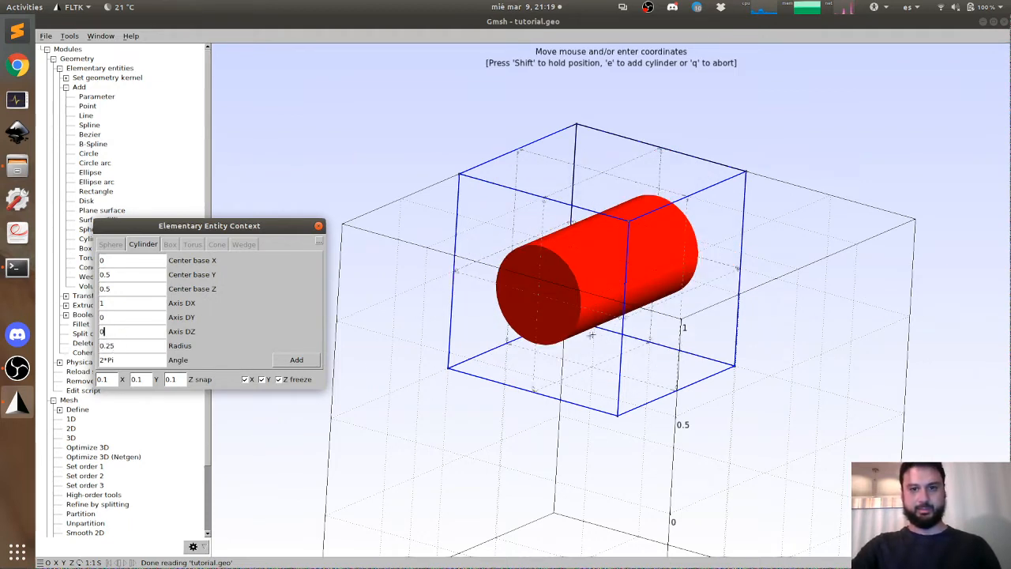
pyautogui.moveTo(592, 335); pyautogui.dragTo(521, 380)
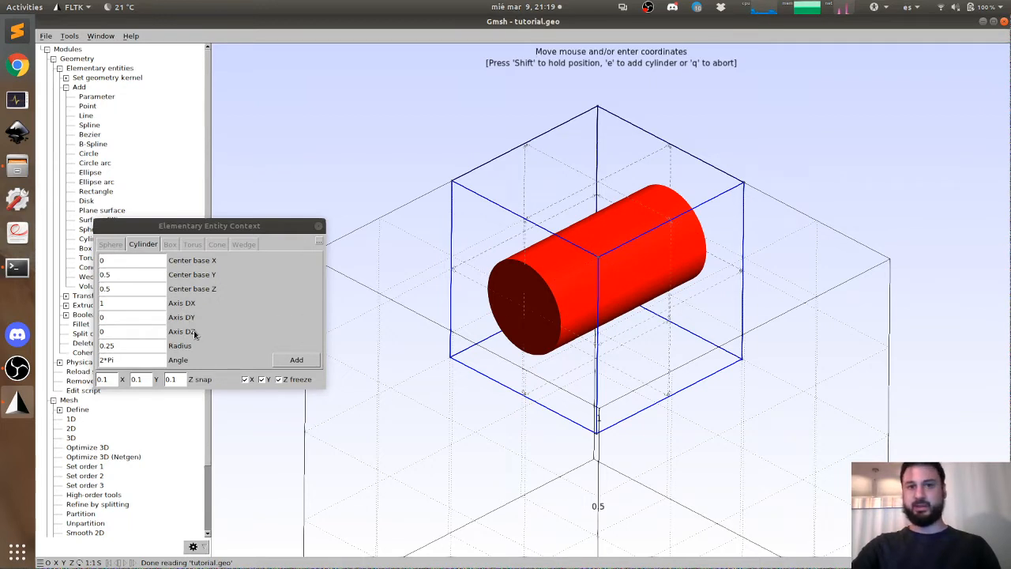
# Step: Try tilting the cylinder with Axis DY 1, first combined with Axis DX 1 and then with Axis DX 0
pyautogui.doubleClick(123, 316)
pyautogui.write('1')
pyautogui.click(127, 305)
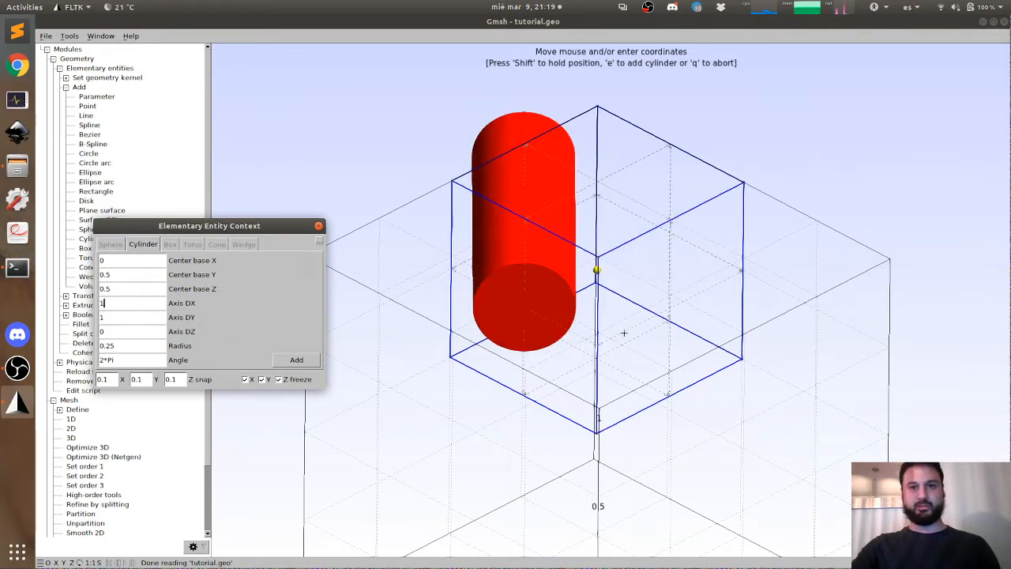
pyautogui.moveTo(624, 333); pyautogui.dragTo(655, 489)
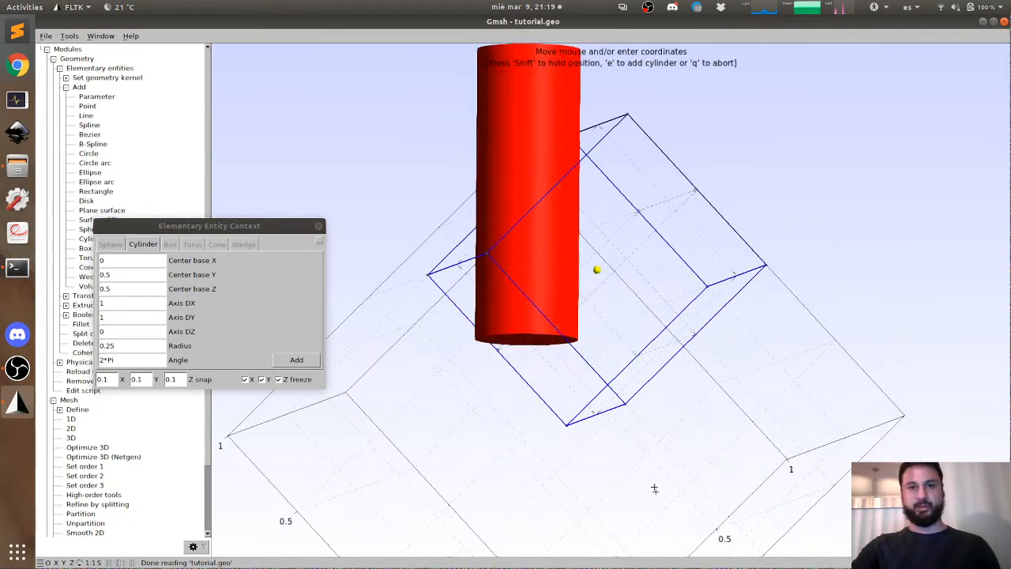
pyautogui.moveTo(557, 296); pyautogui.dragTo(524, 313)
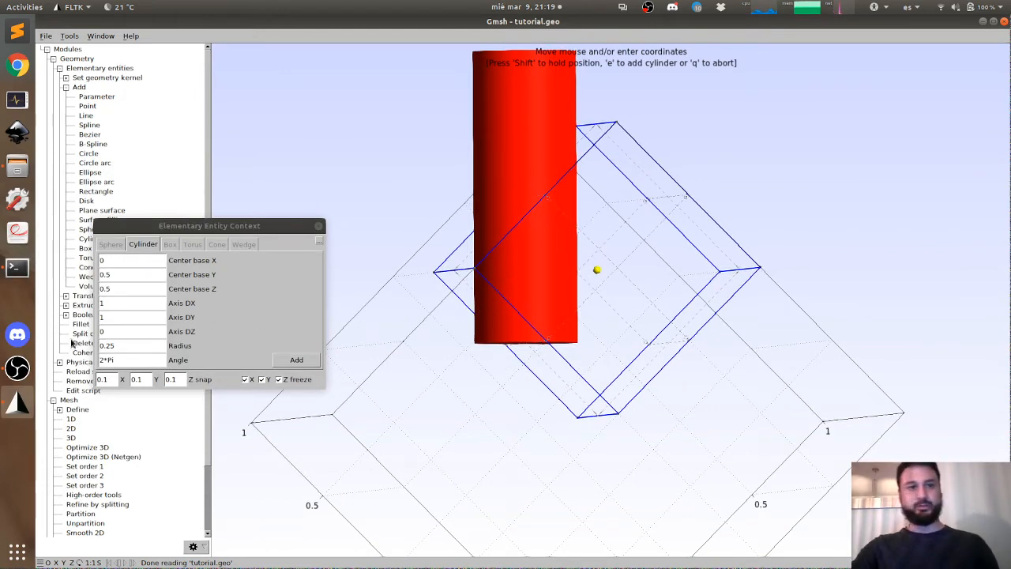
pyautogui.doubleClick(114, 305)
pyautogui.write('0')
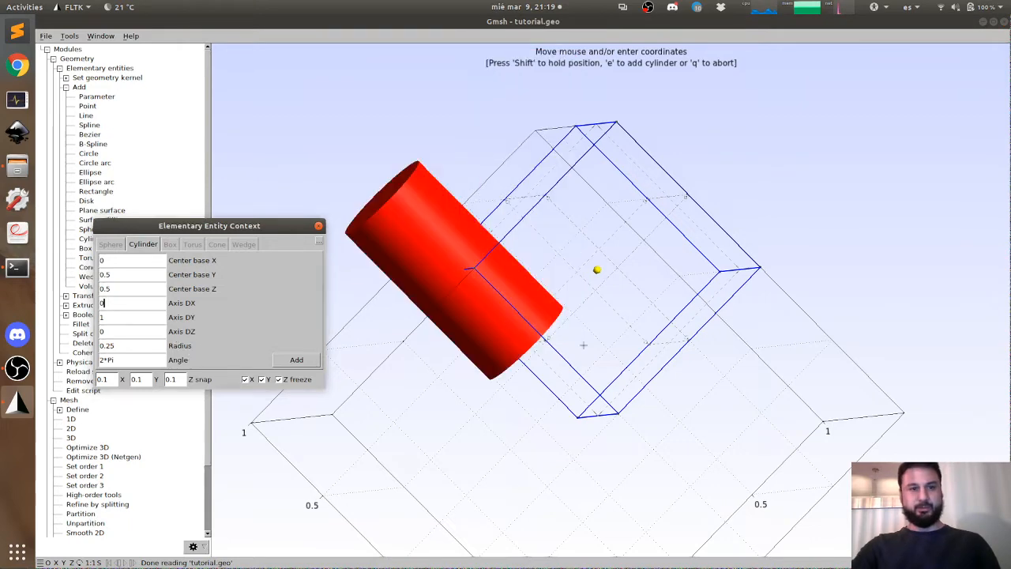
pyautogui.moveTo(584, 345); pyautogui.dragTo(435, 185)
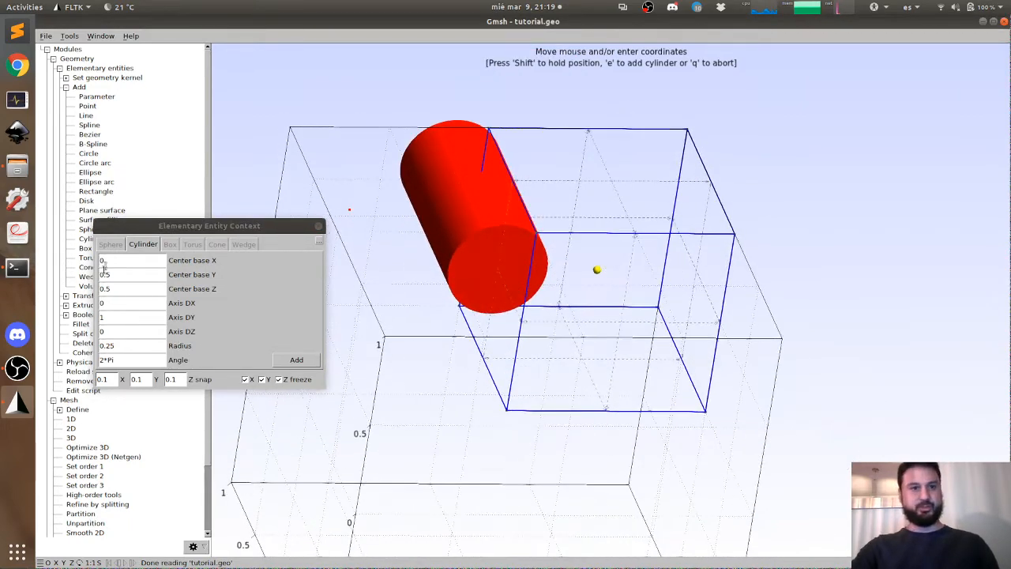
# Step: Try an Axis DY of 10 with Axis DX 1, then return Axis DY to 0 so the cylinder runs along X
pyautogui.click(116, 320)
pyautogui.write('0')
pyautogui.doubleClick(115, 302)
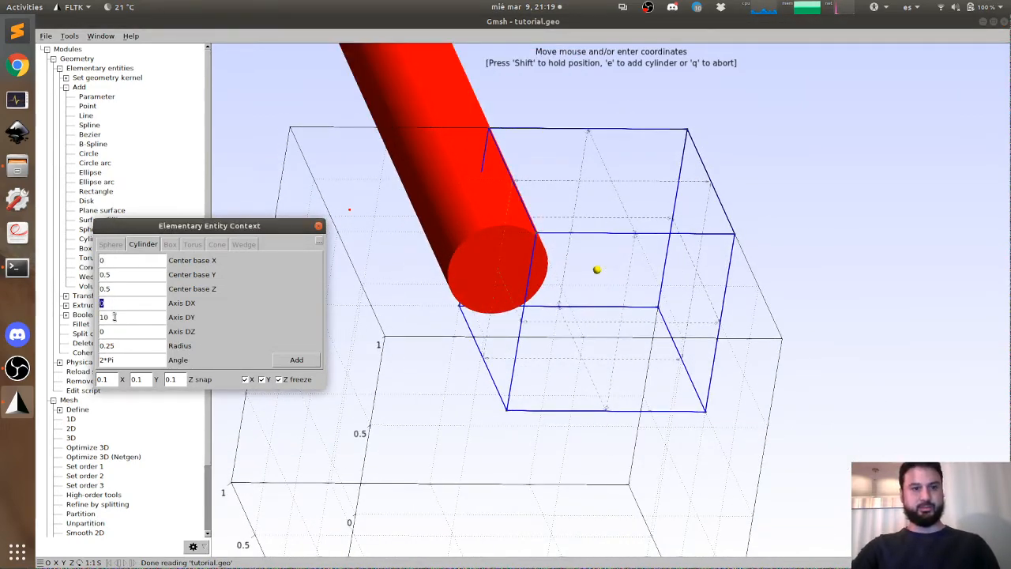
pyautogui.write('1')
pyautogui.doubleClick(117, 331)
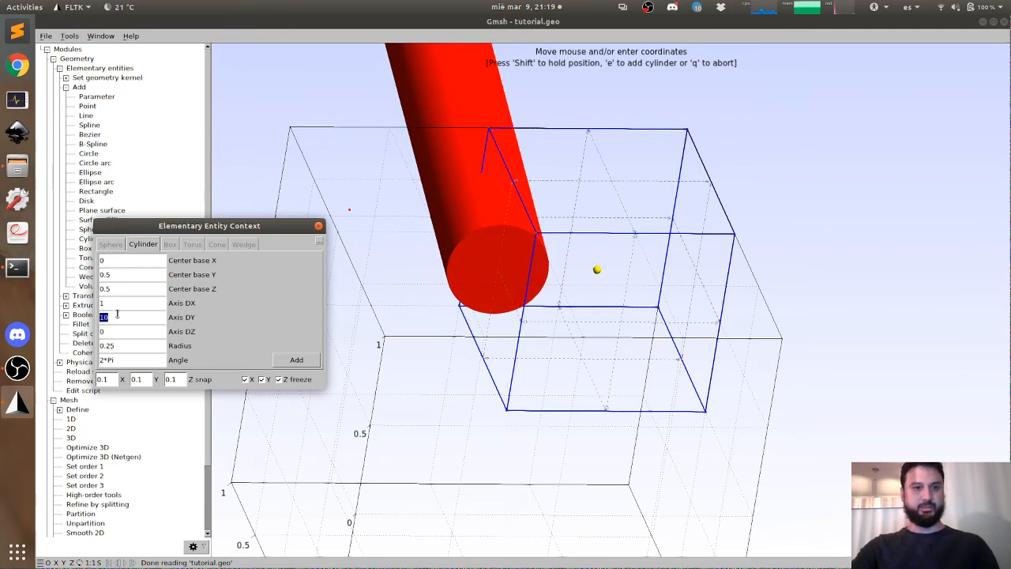
pyautogui.click(117, 303)
pyautogui.moveTo(534, 402); pyautogui.dragTo(738, 231)
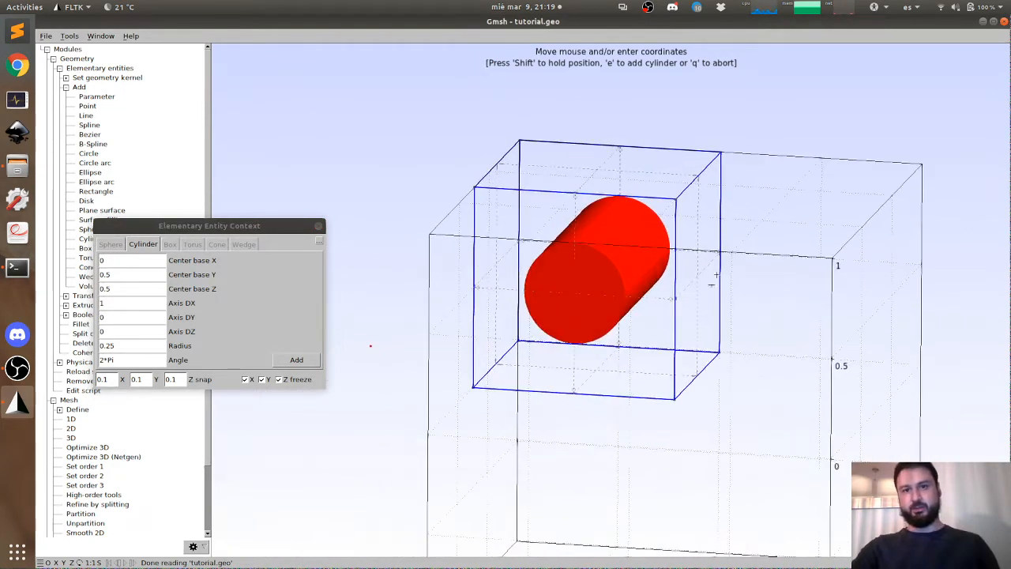
# Step: Add the configured cylinder to the model and close the Elementary Entity Context dialog
pyautogui.click(298, 360)
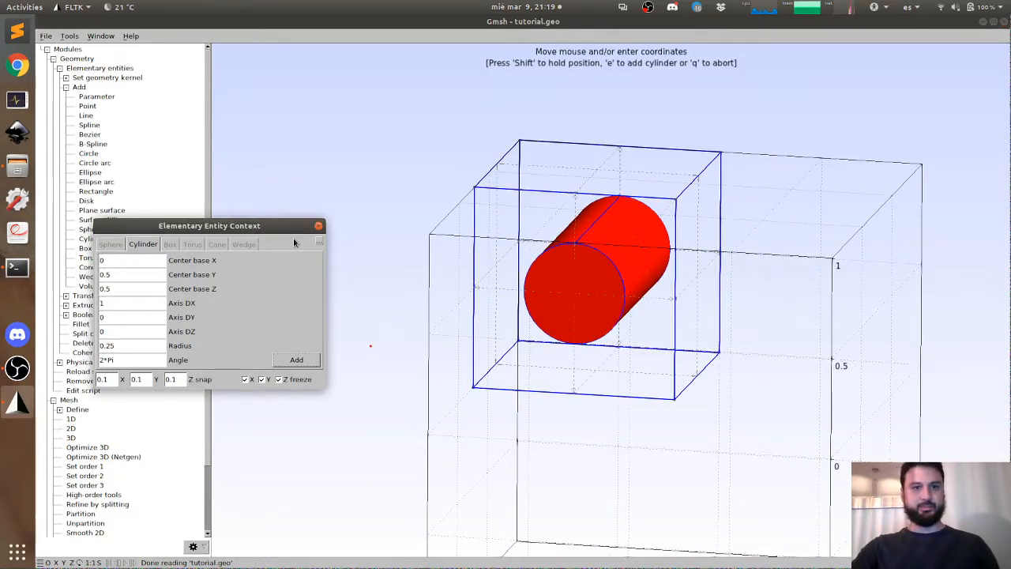
pyautogui.click(320, 227)
pyautogui.moveTo(458, 294); pyautogui.dragTo(474, 308)
# Step: Inspect the volume marker at the box's center and open the script to review the new cylinder definition
pyautogui.moveTo(596, 273)
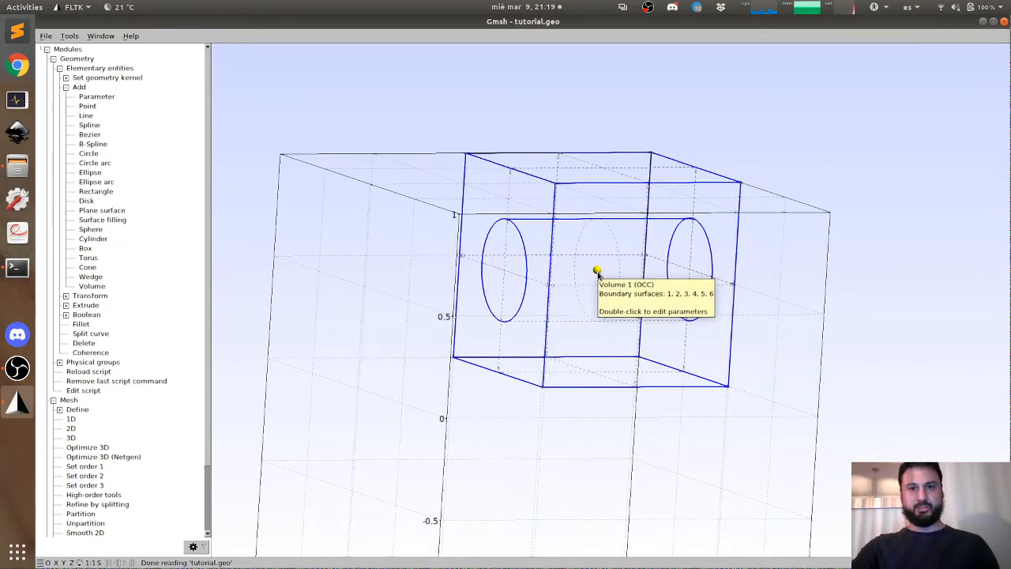
pyautogui.moveTo(593, 276); pyautogui.dragTo(527, 299)
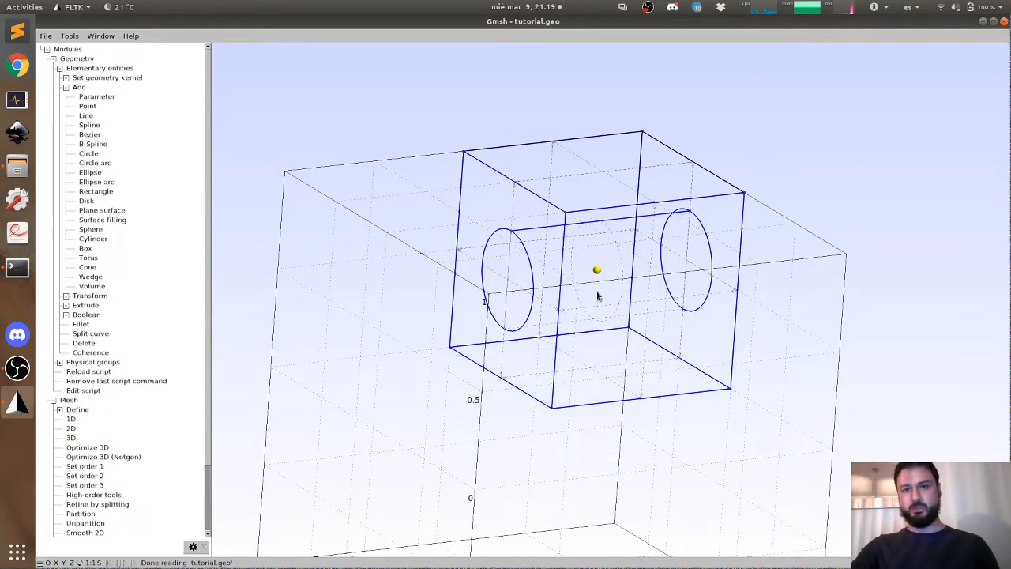
pyautogui.moveTo(598, 272)
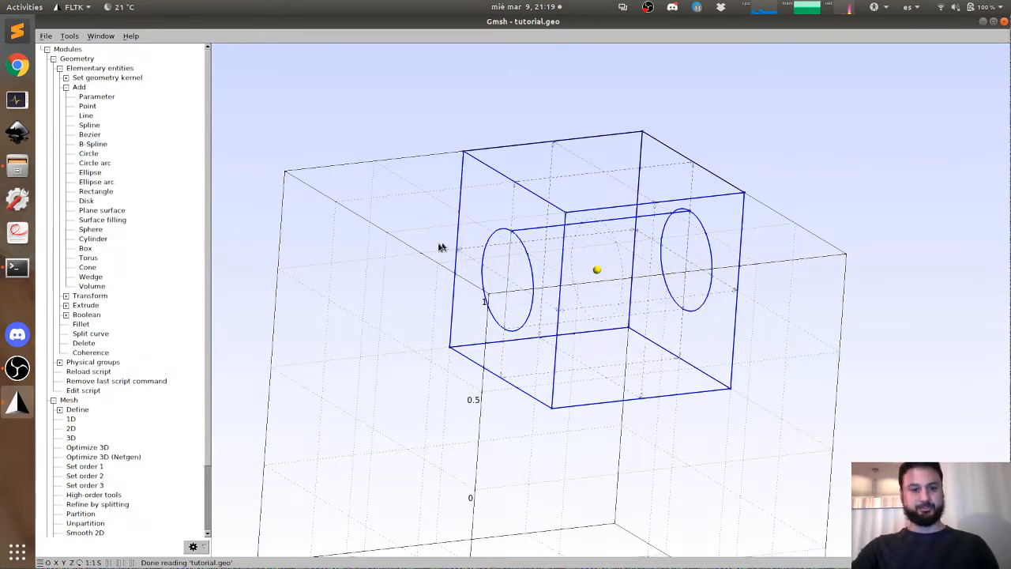
pyautogui.click(98, 392)
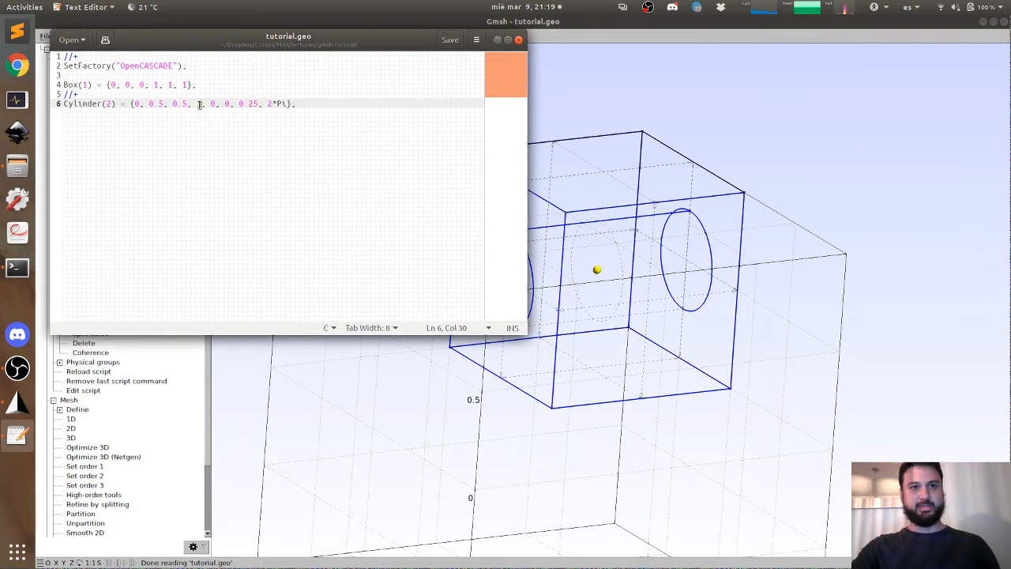
# Step: Try shortening the cylinder by setting its X axis component to 0.5 and then 0.7 in the script, saving each change
pyautogui.write('0.5')
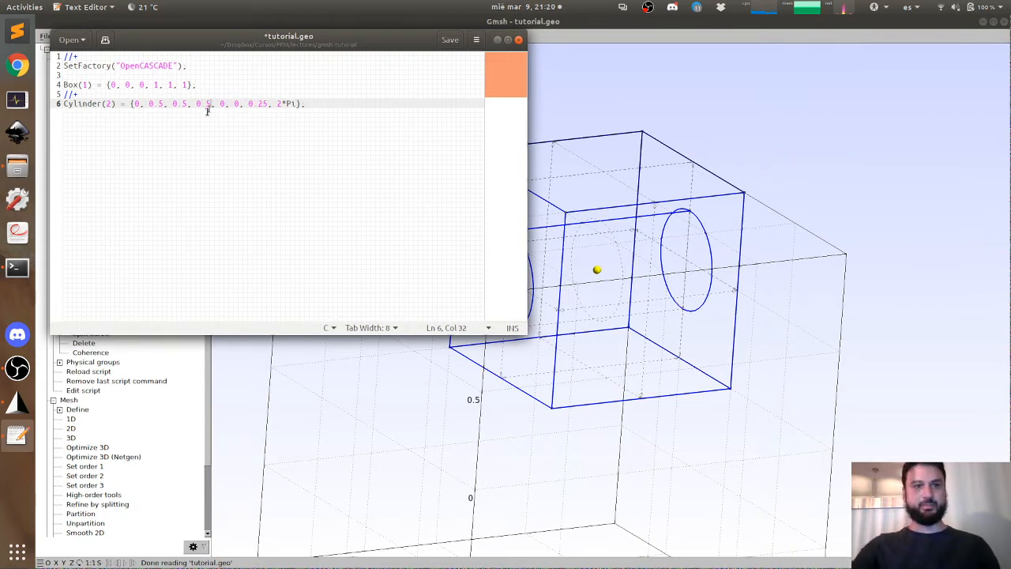
pyautogui.hotkey('ctrl', 's')
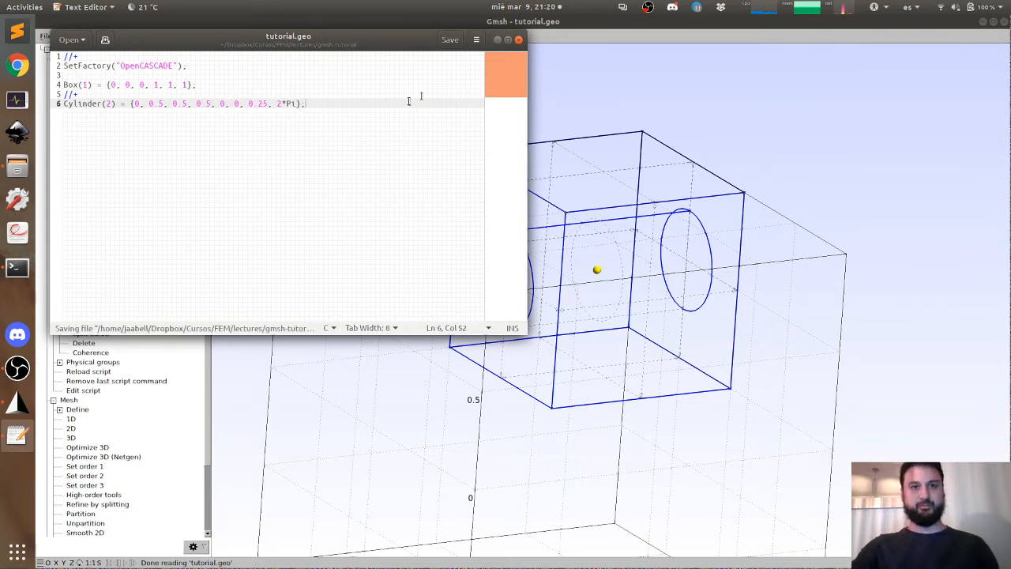
pyautogui.moveTo(205, 104); pyautogui.dragTo(211, 104)
pyautogui.rightClick(211, 122)
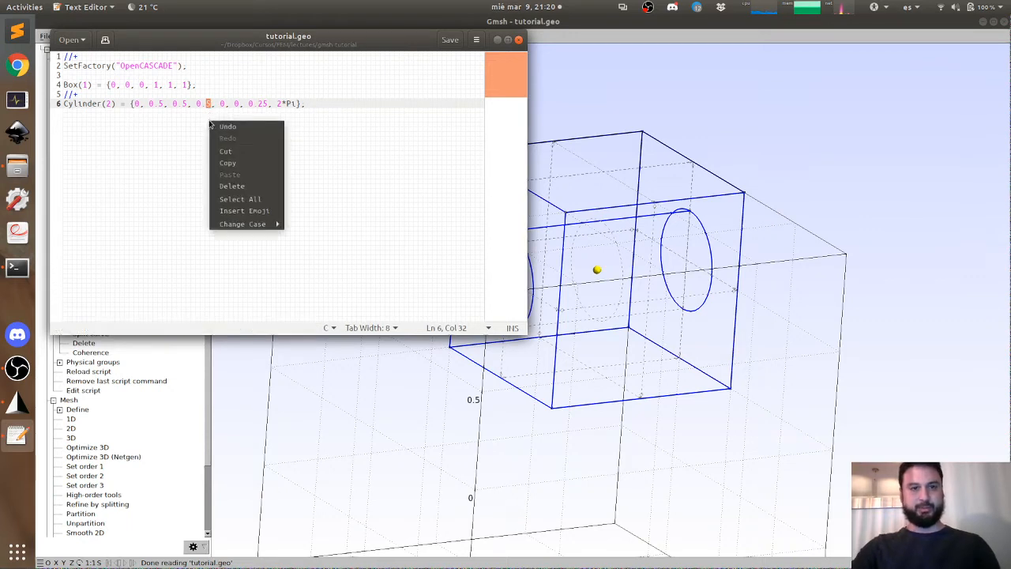
pyautogui.click(204, 102)
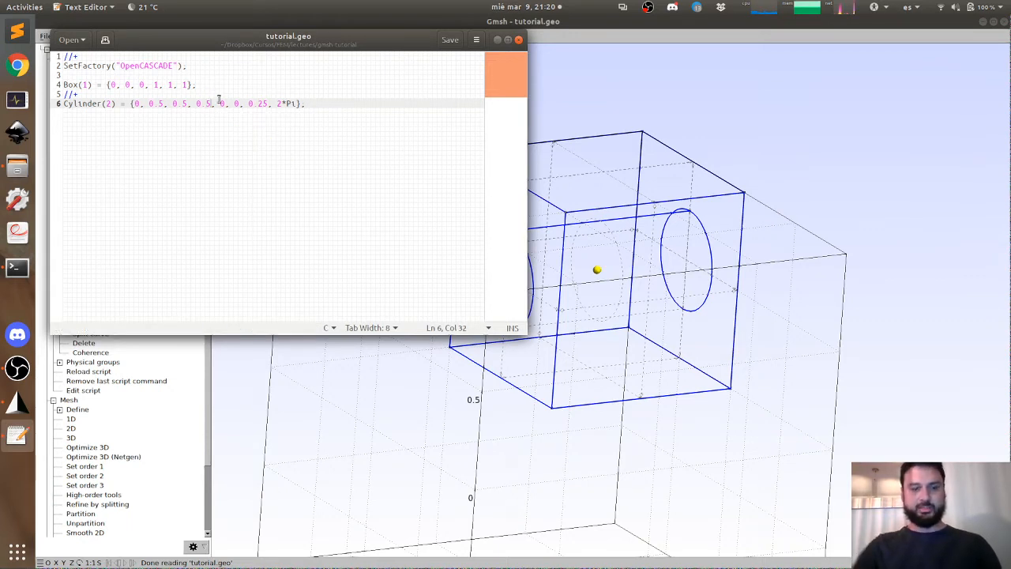
pyautogui.press('Delete')
pyautogui.write('7')
pyautogui.hotkey('ctrl', 's')
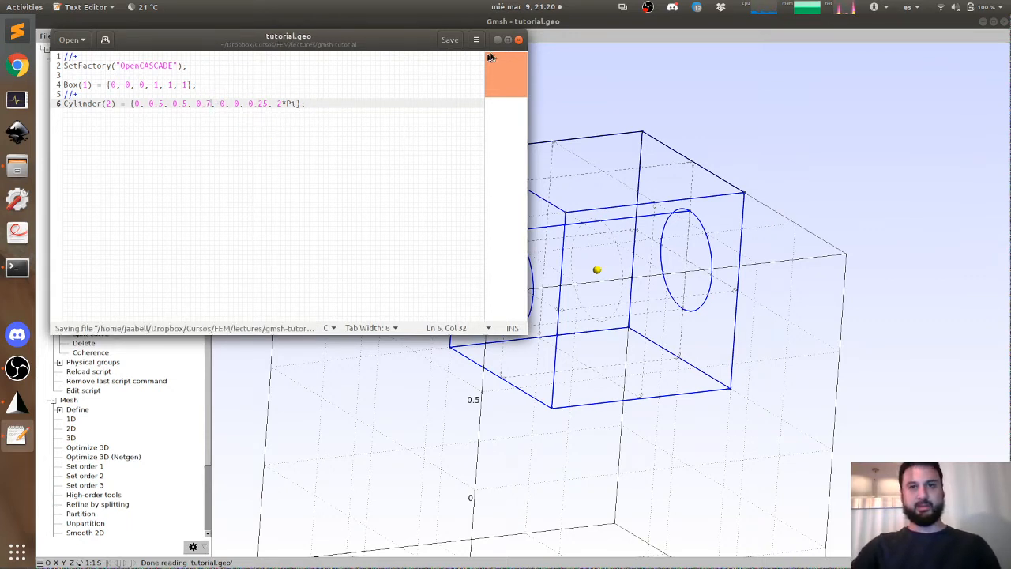
# Step: Close the script editor, reload the script and inspect the shortened cylinder inside the box from different angles
pyautogui.click(518, 40)
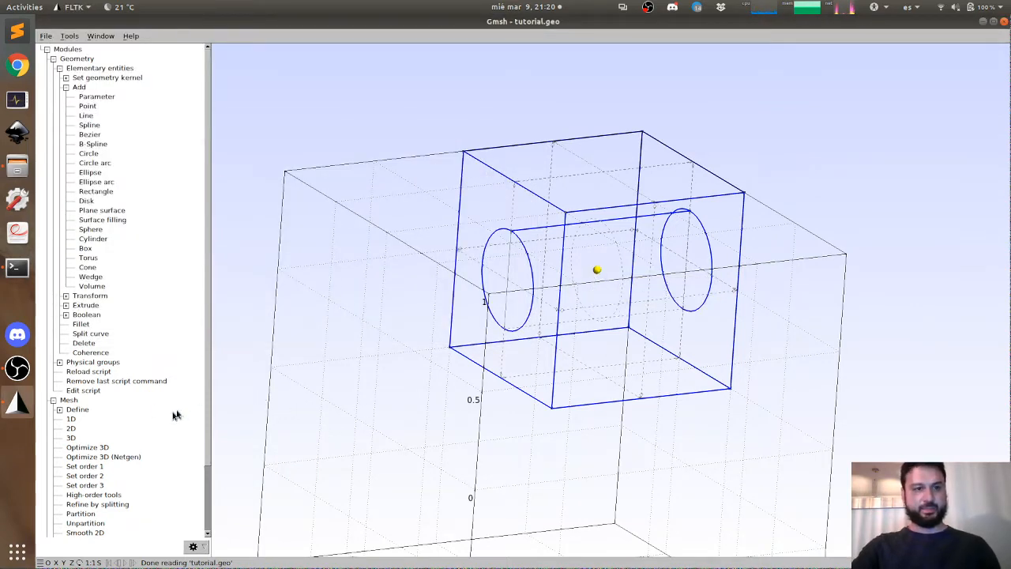
pyautogui.click(102, 373)
pyautogui.moveTo(306, 387); pyautogui.dragTo(690, 285)
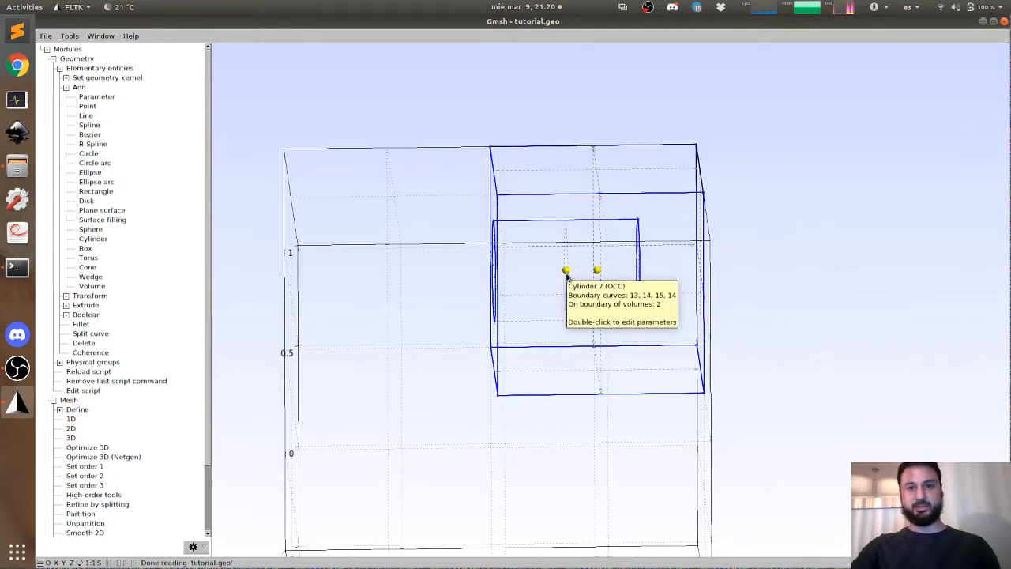
pyautogui.moveTo(569, 311); pyautogui.dragTo(526, 237)
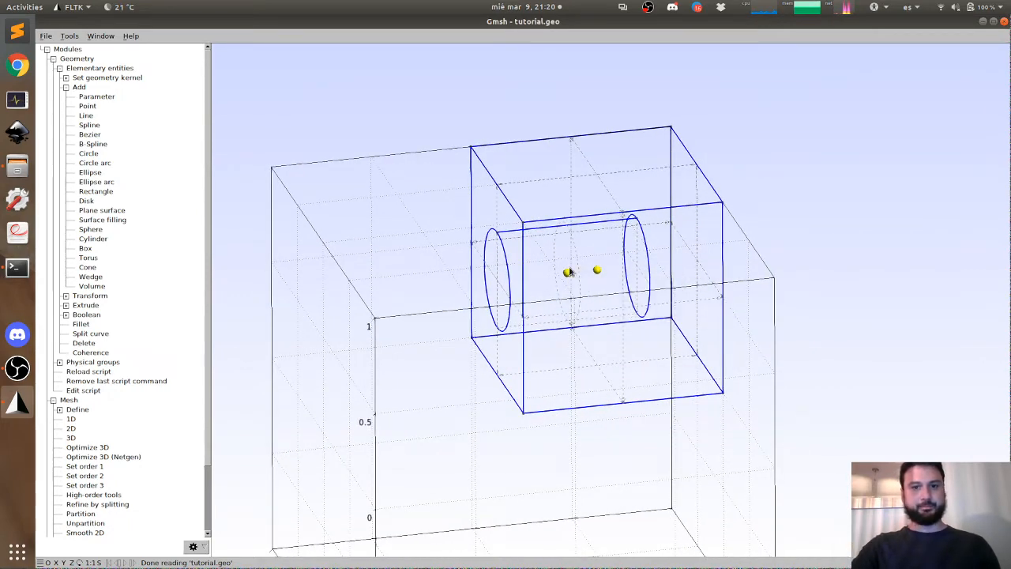
# Step: Subtract the cylinder volume from the box with Boolean Difference, using Volumes selection mode and deleting both object and tool
pyautogui.click(66, 315)
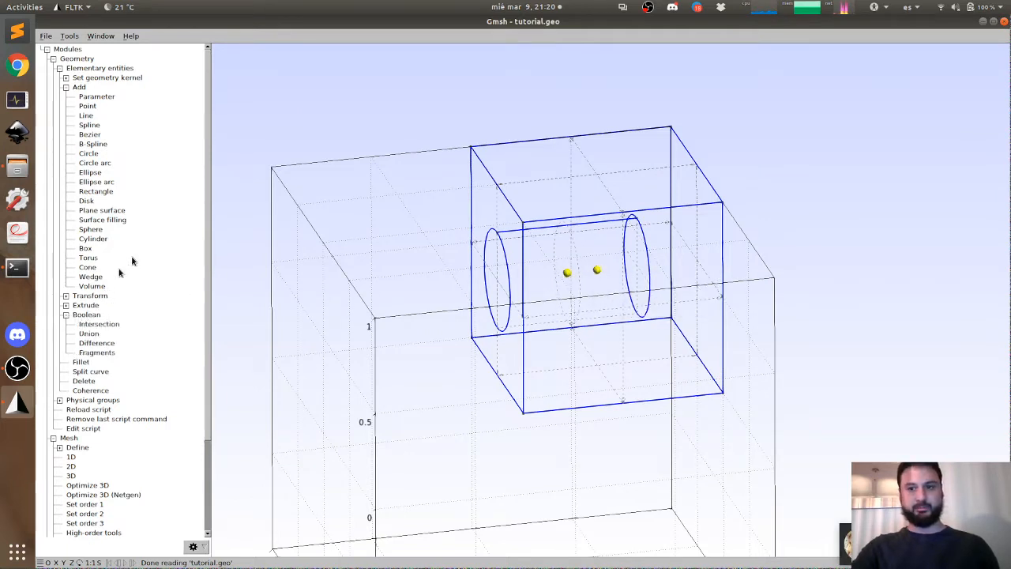
pyautogui.click(698, 10)
pyautogui.click(729, 68)
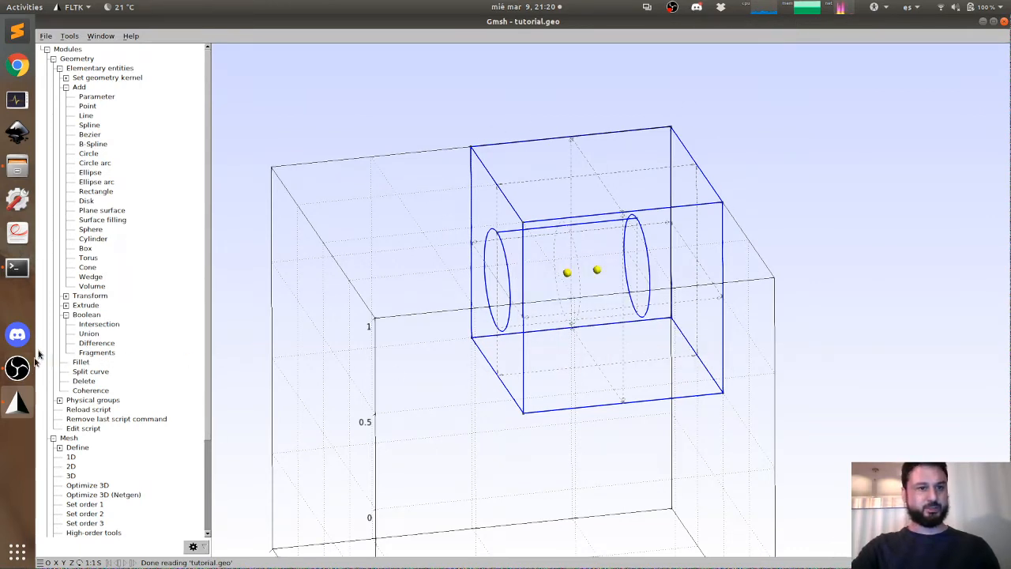
pyautogui.click(98, 343)
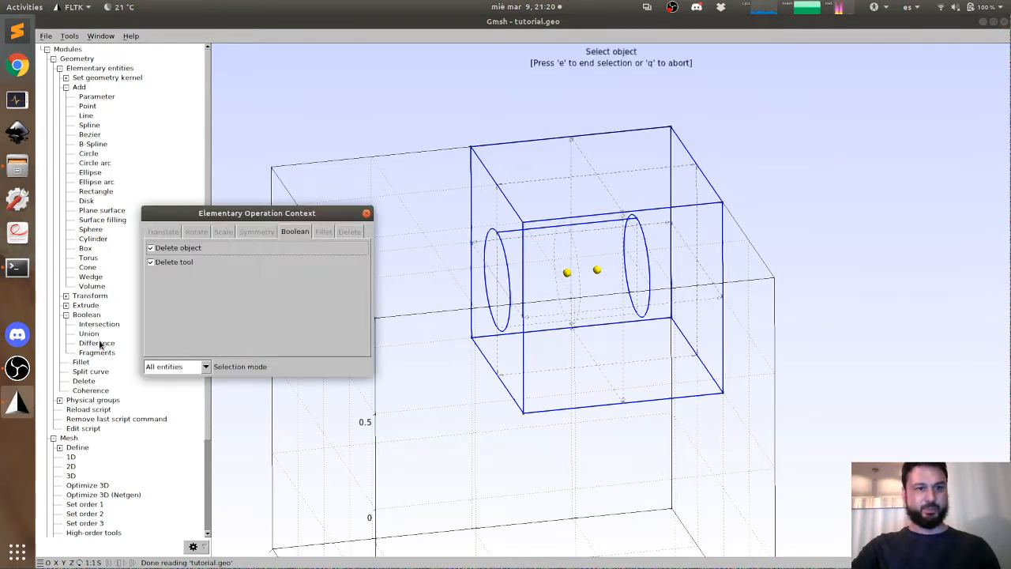
pyautogui.click(199, 367)
pyautogui.click(179, 412)
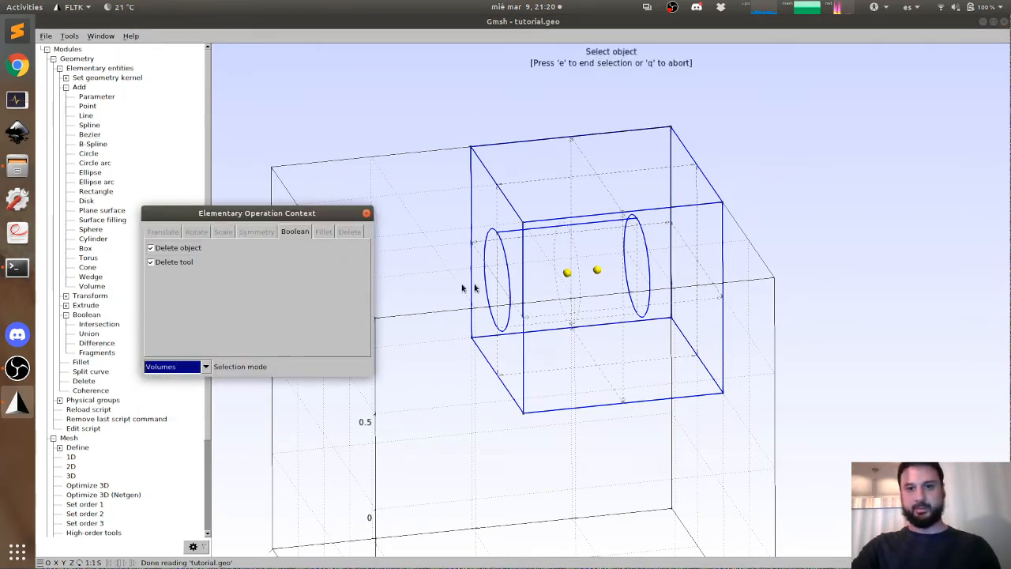
pyautogui.click(597, 270)
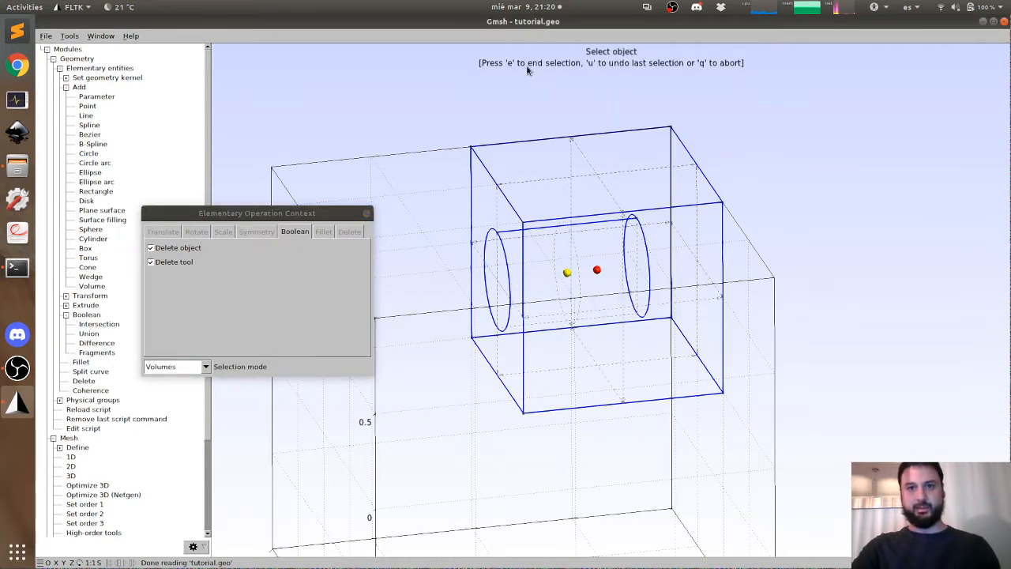
pyautogui.press('e')
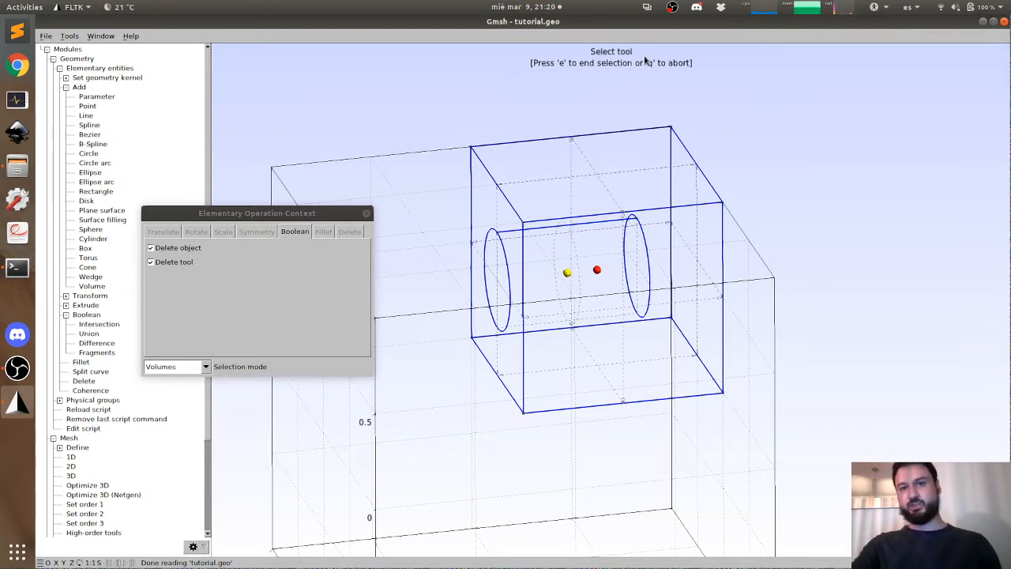
pyautogui.click(567, 272)
pyautogui.press('e')
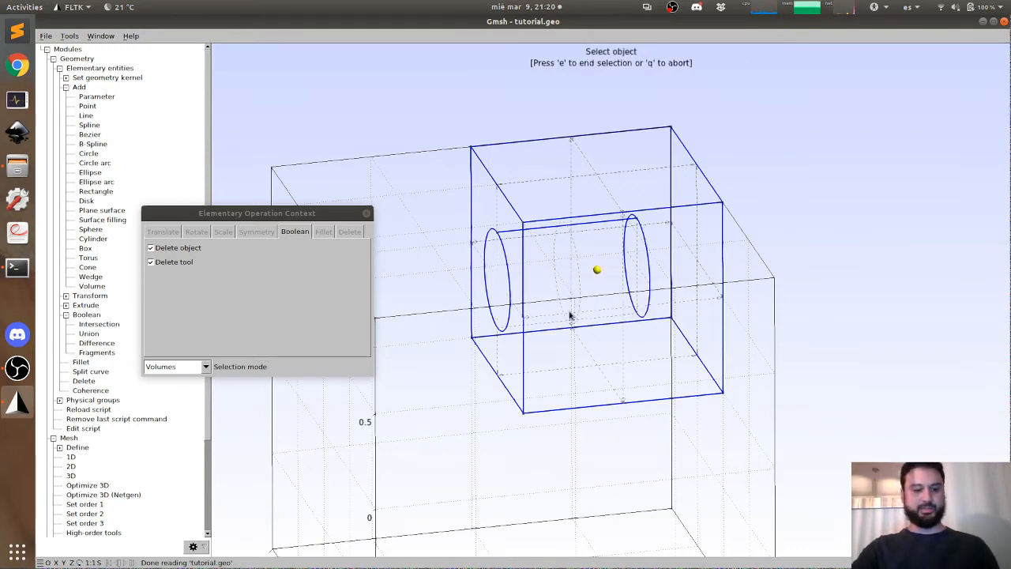
pyautogui.press('q')
# Step: Generate the 3D mesh of the cut box and view it from the side with the hole
pyautogui.moveTo(570, 316); pyautogui.dragTo(548, 372)
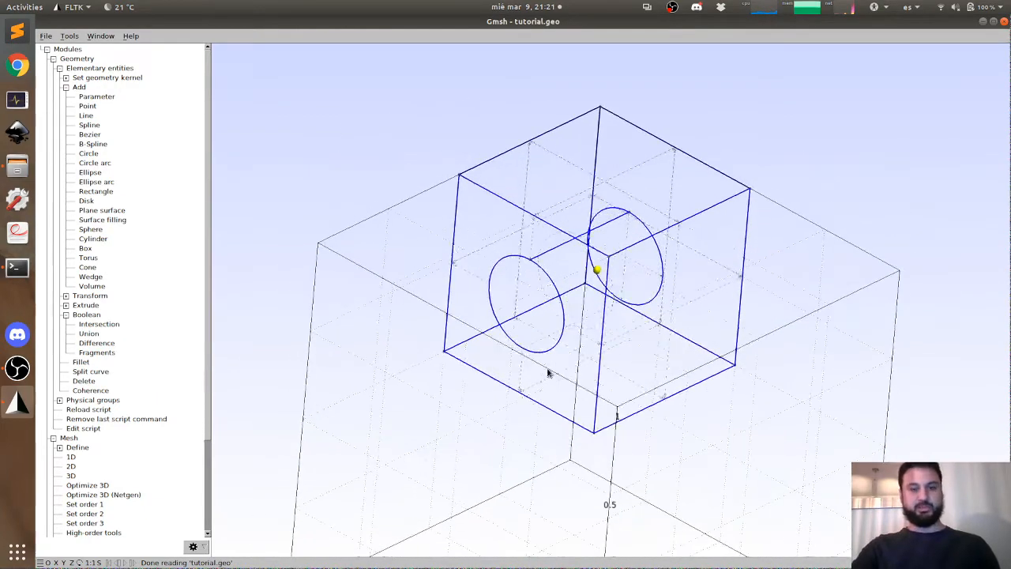
pyautogui.press('3')
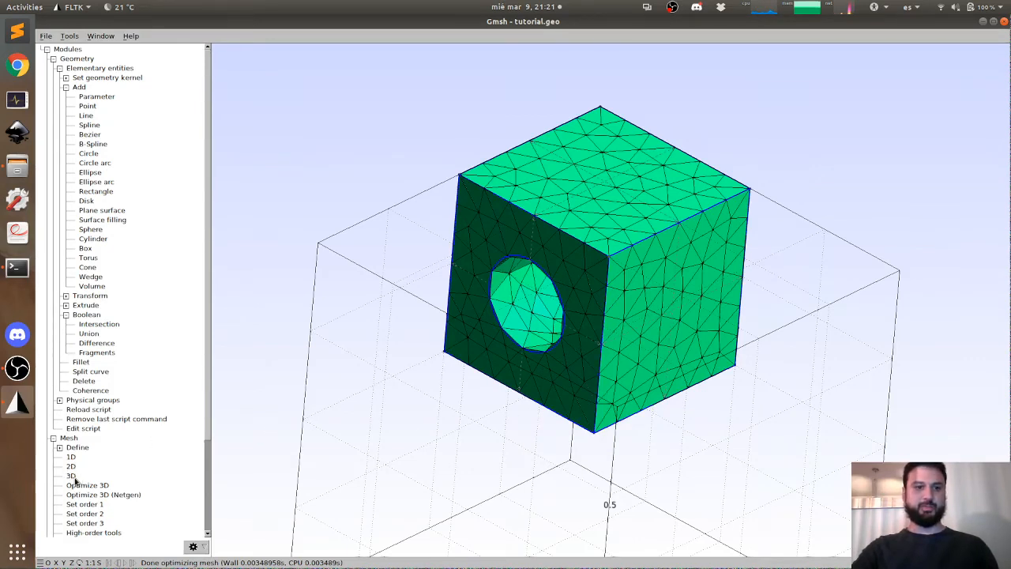
pyautogui.moveTo(549, 408); pyautogui.dragTo(503, 407)
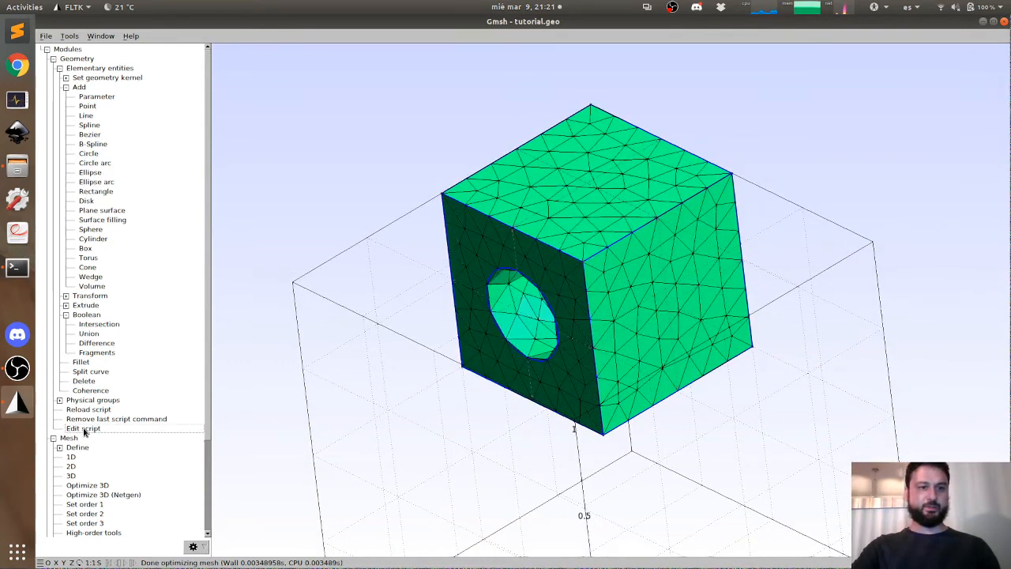
# Step: Set the cylinder's X axis component to 1.0 in the script, save it and return to the model window
pyautogui.click(68, 429)
pyautogui.click(209, 109)
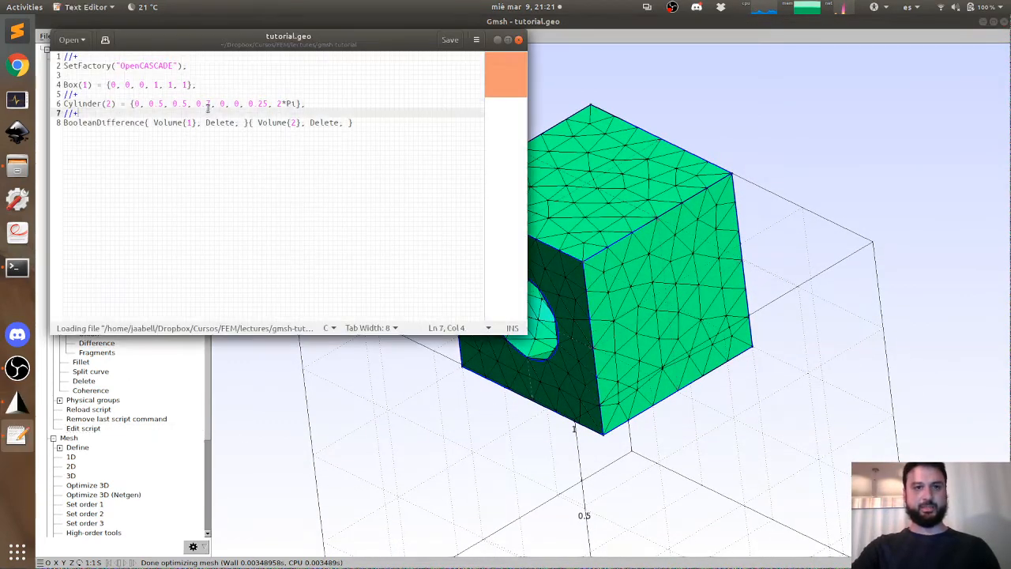
pyautogui.moveTo(203, 105); pyautogui.dragTo(212, 106)
pyautogui.click(212, 106)
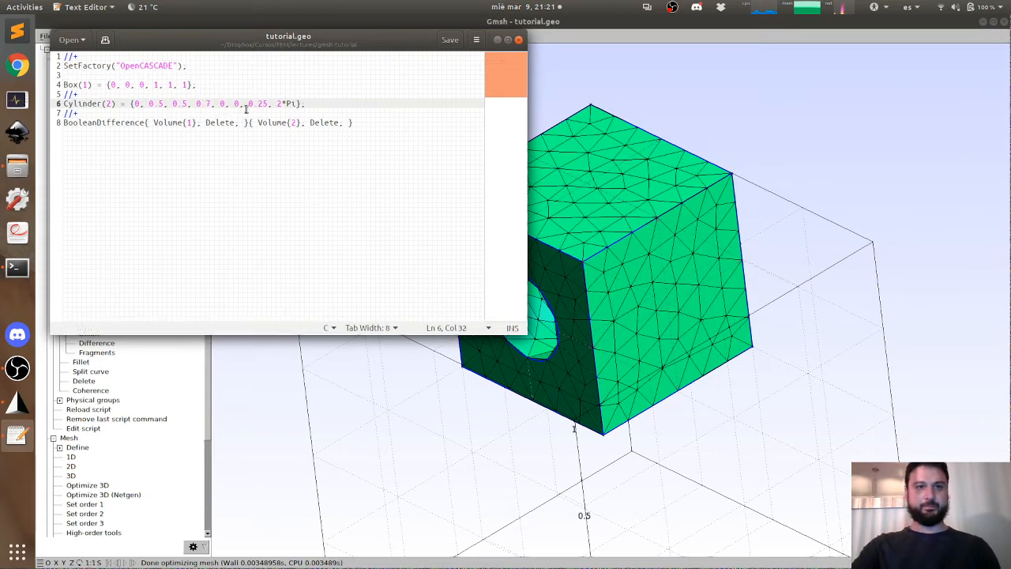
pyautogui.write('1.0')
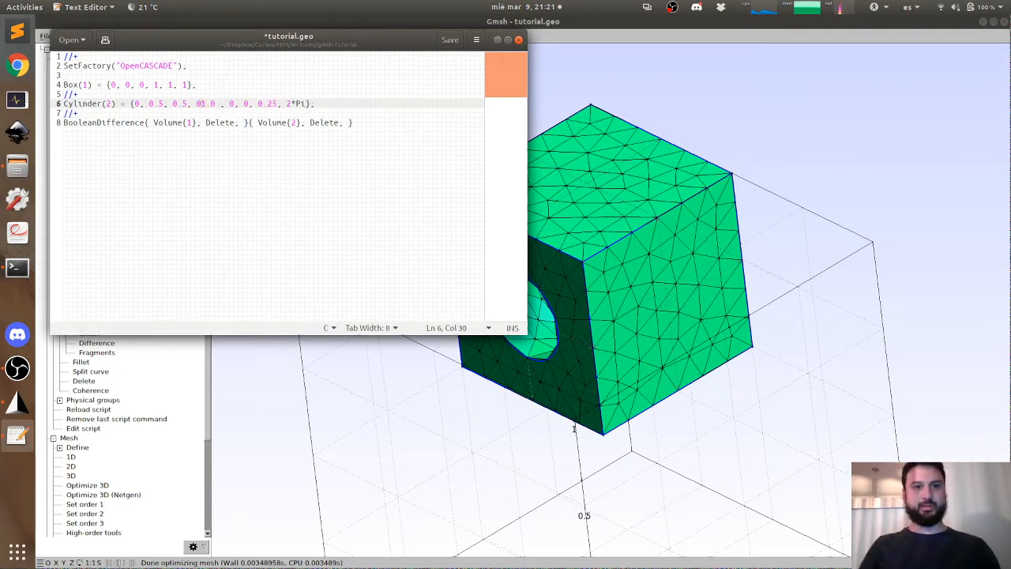
pyautogui.press('BackSpace')
pyautogui.hotkey('ctrl', 's')
pyautogui.hotkey('alt', 'Tab')
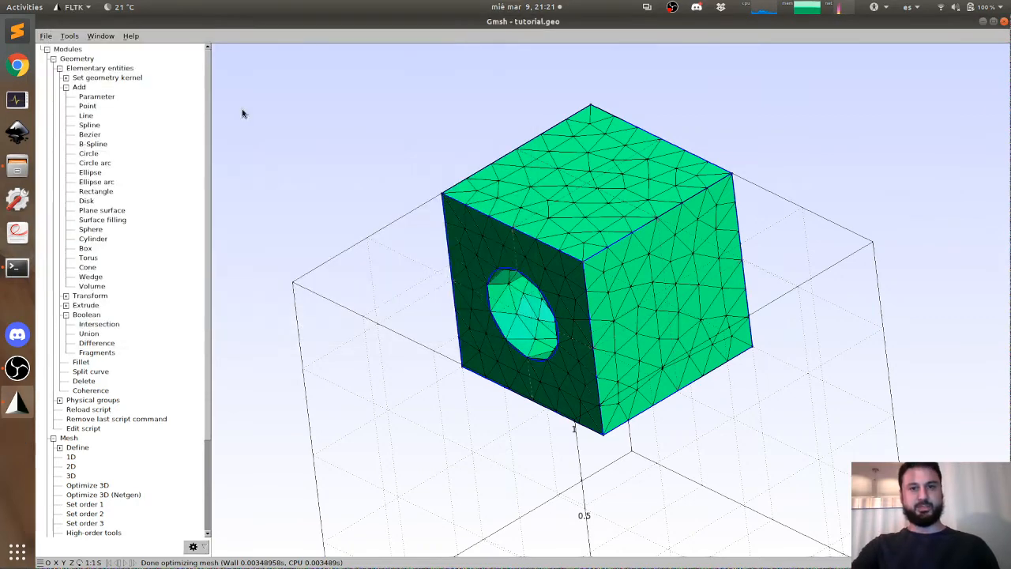
# Step: Reload the script, regenerate the 3D mesh and inspect the hole running through the box
pyautogui.click(85, 411)
pyautogui.moveTo(381, 379); pyautogui.dragTo(473, 379)
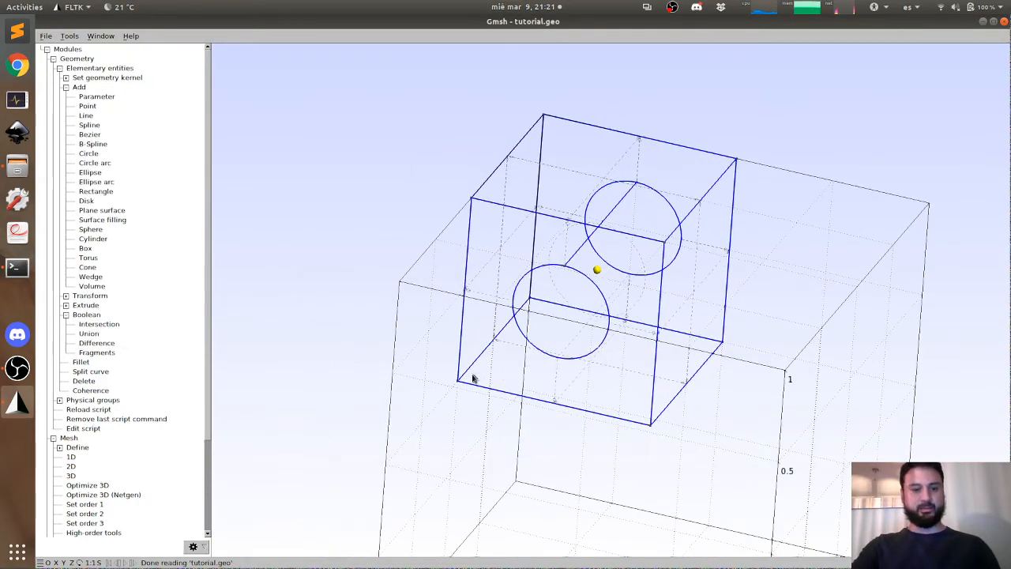
pyautogui.press('3')
pyautogui.moveTo(543, 424); pyautogui.dragTo(498, 393)
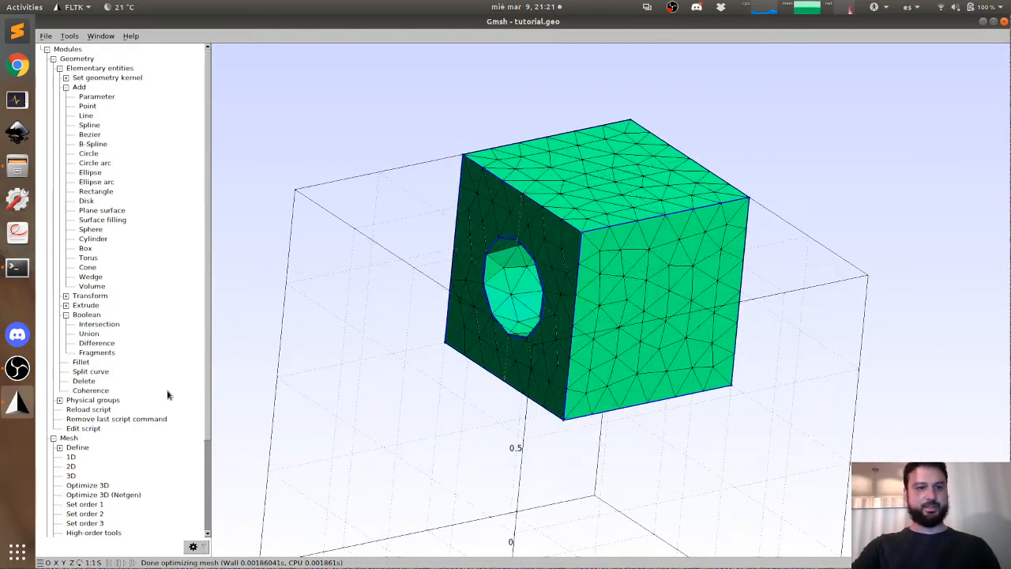
# Step: Open the script, insert two blank lines above the BooleanDifference command and save the file
pyautogui.click(85, 428)
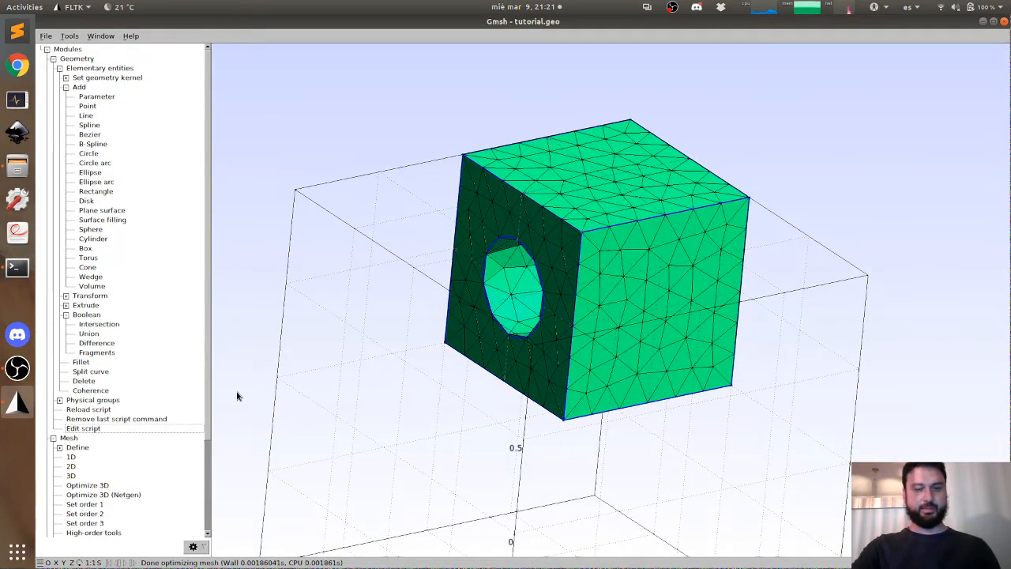
pyautogui.click(104, 121)
pyautogui.click(109, 113)
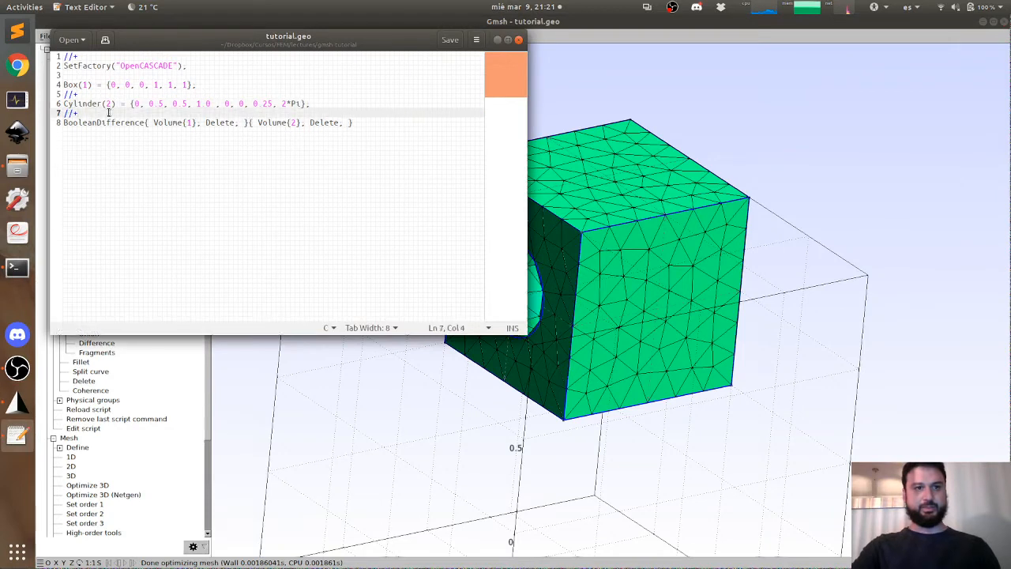
pyautogui.press('Return')
pyautogui.press('Return')
pyautogui.hotkey('ctrl', 's')
# Step: Highlight the Volume{1} argument in the BooleanDifference line to review which object is cut
pyautogui.press('Down')
pyautogui.press('Right')
pyautogui.press('Right')
pyautogui.press('Right')
pyautogui.press('Right')
pyautogui.press('Right')
pyautogui.press('Right')
pyautogui.press('Right')
pyautogui.press('Right')
pyautogui.press('Right')
pyautogui.press('Right')
pyautogui.press('Right')
pyautogui.press('Right')
pyautogui.press('Right')
pyautogui.press('Right')
pyautogui.press('Right')
pyautogui.press('Right')
pyautogui.press('Right')
pyautogui.press('Right')
pyautogui.press('Right')
pyautogui.press('Right')
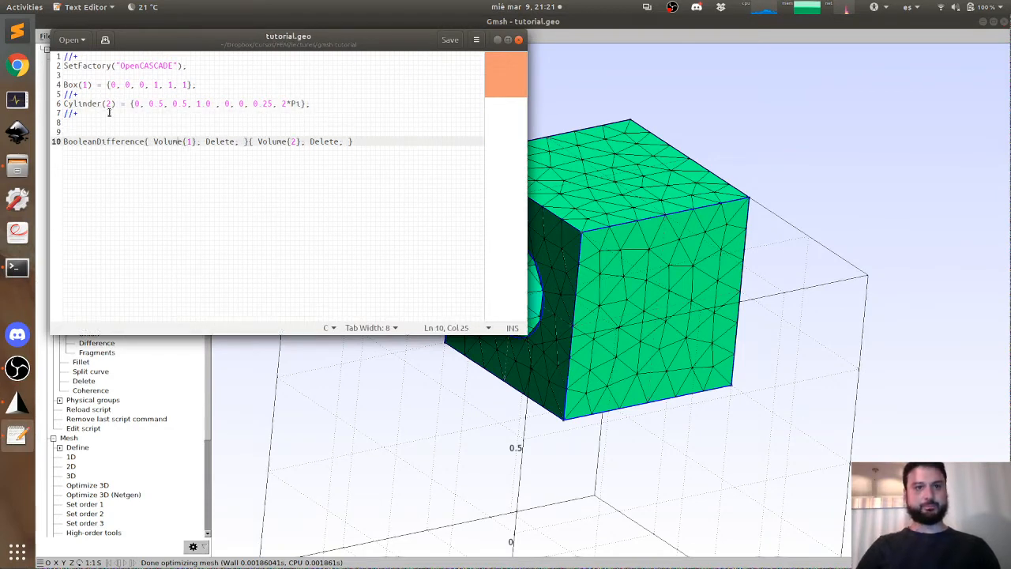
pyautogui.hotkey('shift', 'Right')
pyautogui.hotkey('shift', 'Right')
pyautogui.hotkey('shift', 'Right')
pyautogui.hotkey('shift', 'Right')
pyautogui.hotkey('shift', 'Right')
pyautogui.hotkey('shift', 'Right')
pyautogui.hotkey('shift', 'Right')
pyautogui.hotkey('shift', 'Right')
pyautogui.hotkey('shift', 'Right')
pyautogui.hotkey('shift', 'Right')
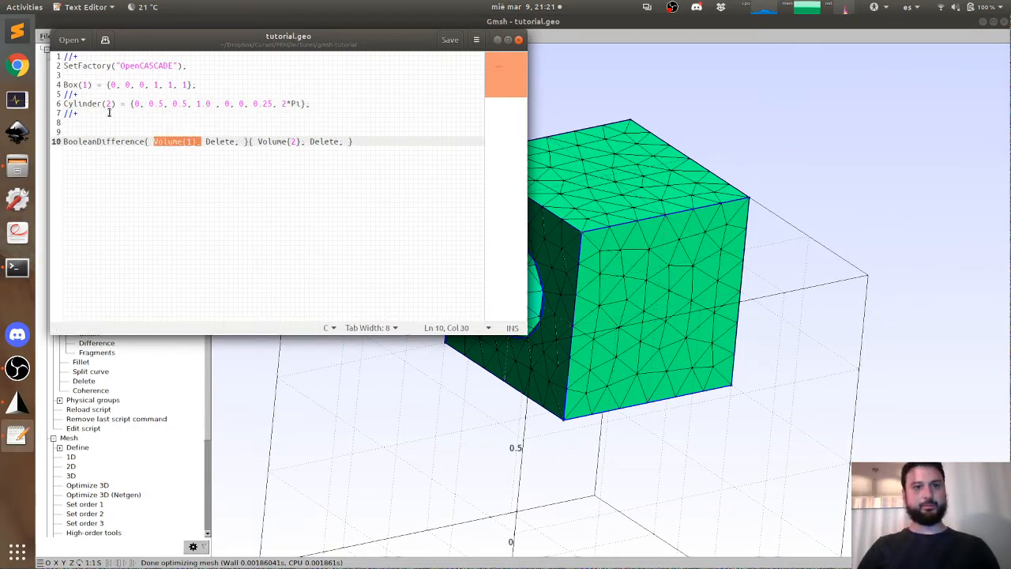
# Step: Review the end of the first BooleanDifference argument group and the start of the Volume{2} group
pyautogui.press('Right')
pyautogui.press('Right')
pyautogui.press('Right')
pyautogui.press('Right')
pyautogui.press('Right')
pyautogui.press('Right')
pyautogui.press('Right')
pyautogui.press('Right')
pyautogui.press('Right')
pyautogui.press('Right')
pyautogui.press('Right')
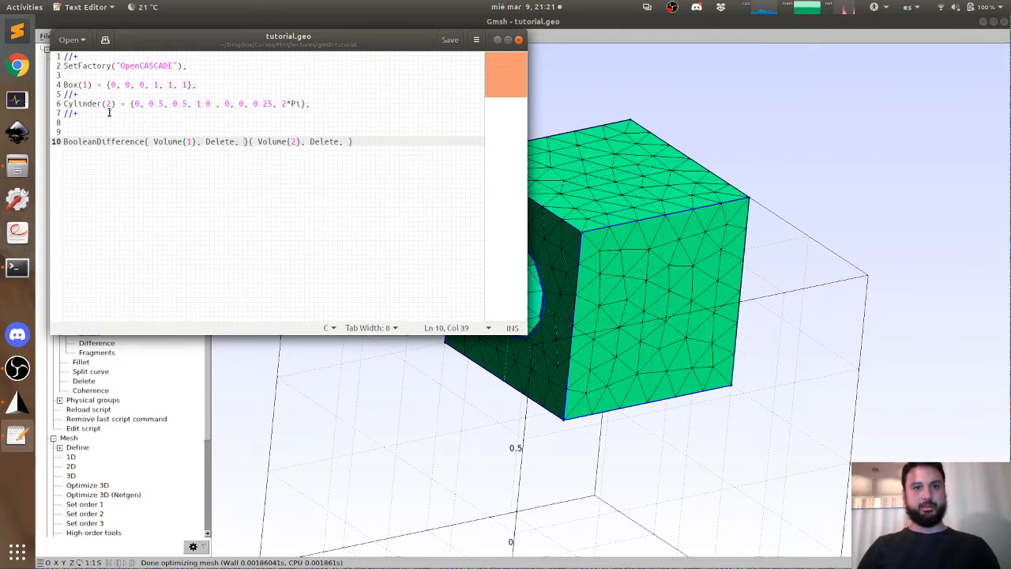
pyautogui.hotkey('shift', 'Left')
pyautogui.hotkey('shift', 'Left')
pyautogui.hotkey('shift', 'Left')
pyautogui.hotkey('shift', 'Left')
pyautogui.hotkey('shift', 'Left')
pyautogui.hotkey('shift', 'Left')
pyautogui.hotkey('shift', 'Left')
pyautogui.hotkey('shift', 'Left')
pyautogui.hotkey('shift', 'Left')
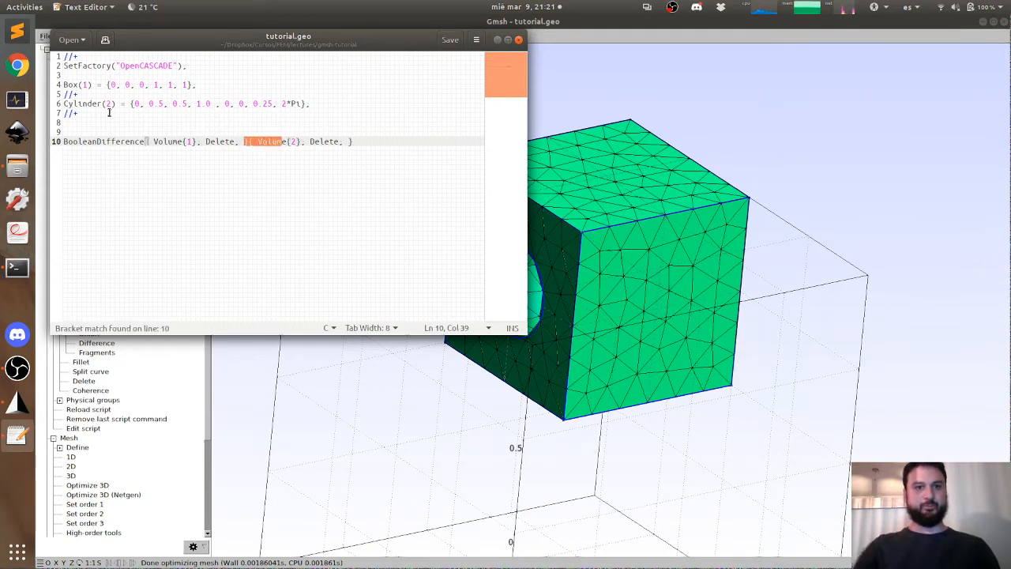
# Step: Review the Box and Cylinder definitions and the first Delete option, then close the script and examine the meshed box
pyautogui.click(86, 104)
pyautogui.click(76, 84)
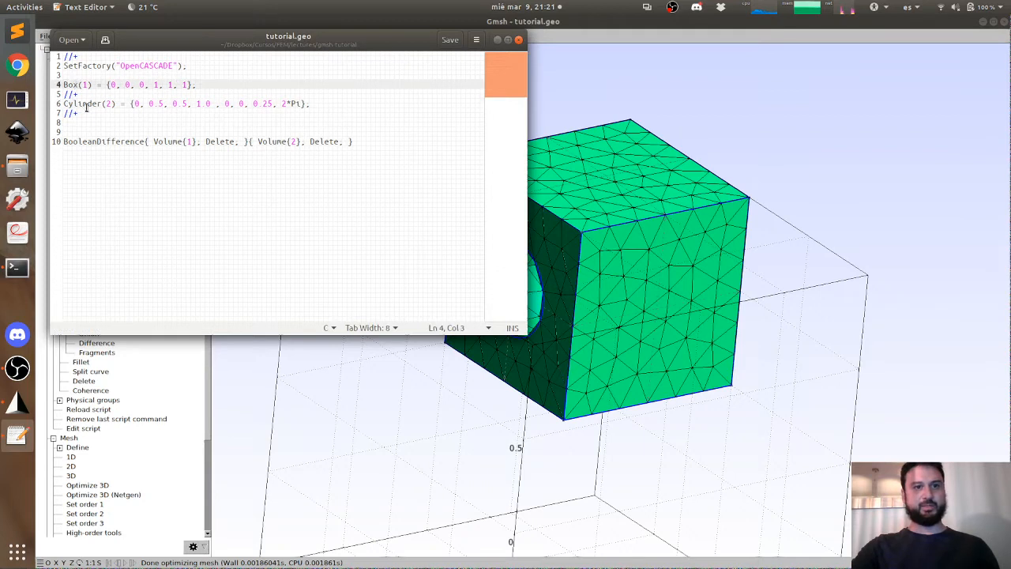
pyautogui.doubleClick(87, 106)
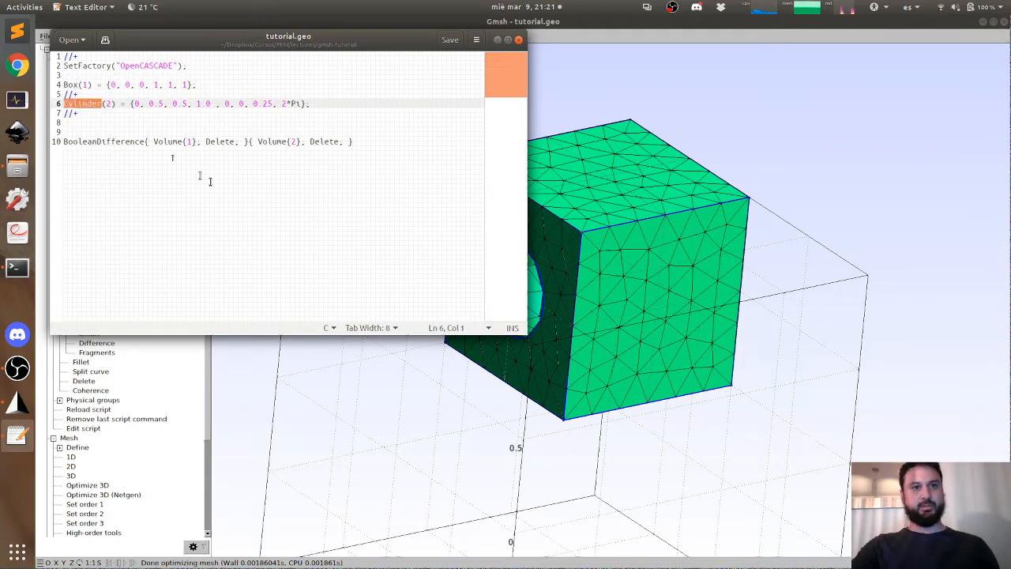
pyautogui.moveTo(206, 143); pyautogui.dragTo(236, 143)
pyautogui.click(236, 142)
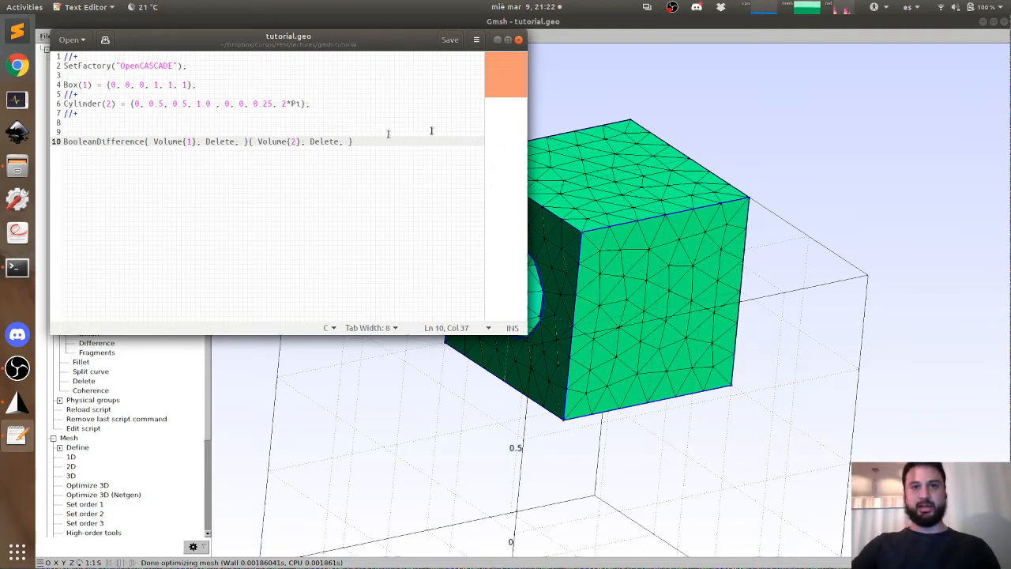
pyautogui.click(519, 39)
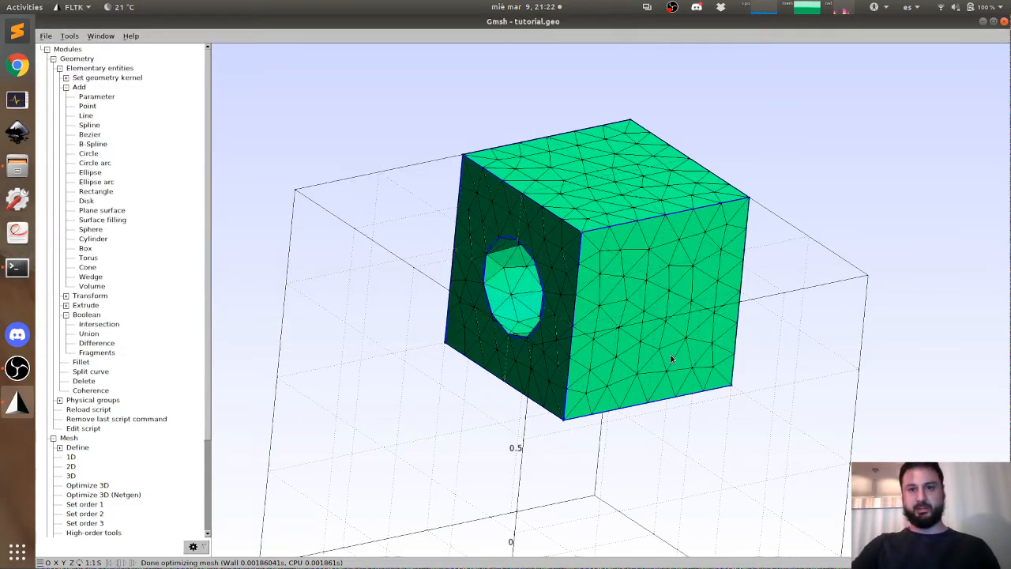
pyautogui.moveTo(584, 476); pyautogui.dragTo(596, 426)
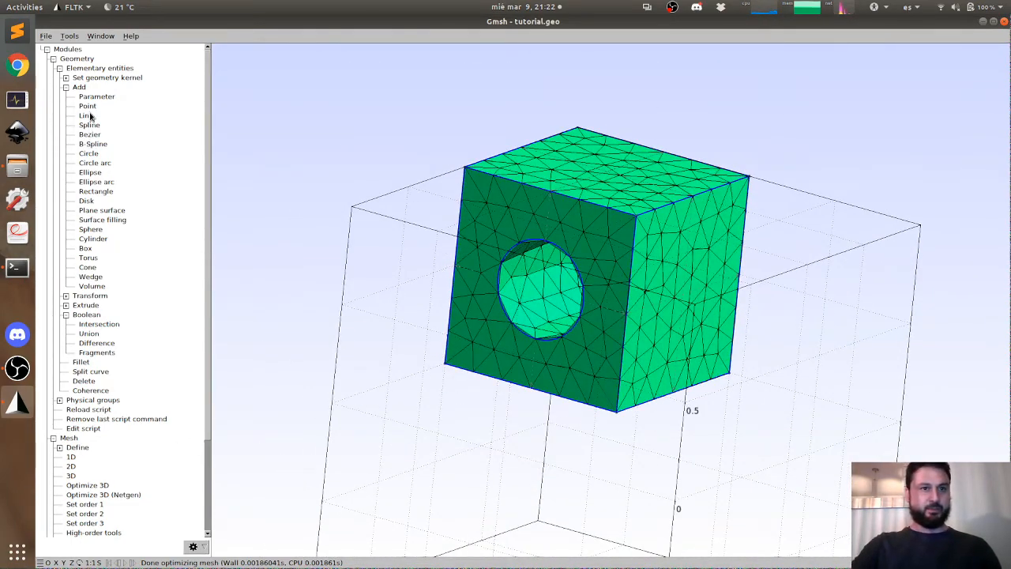
# Step: Reload the geometry and start a new box with its origin at X 0, Y 0, Z 0
pyautogui.press('0')
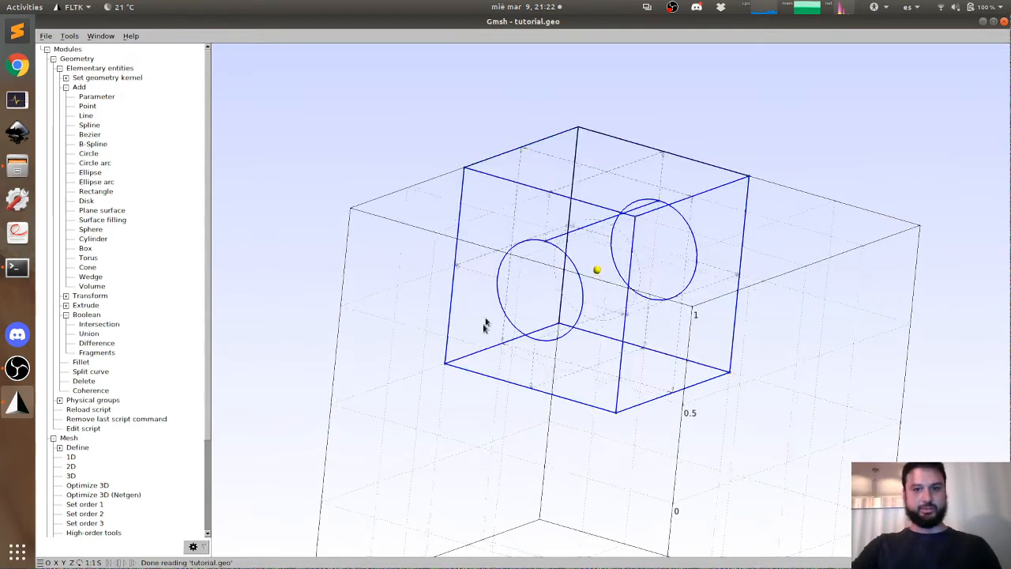
pyautogui.moveTo(485, 326); pyautogui.dragTo(387, 361)
pyautogui.click(87, 248)
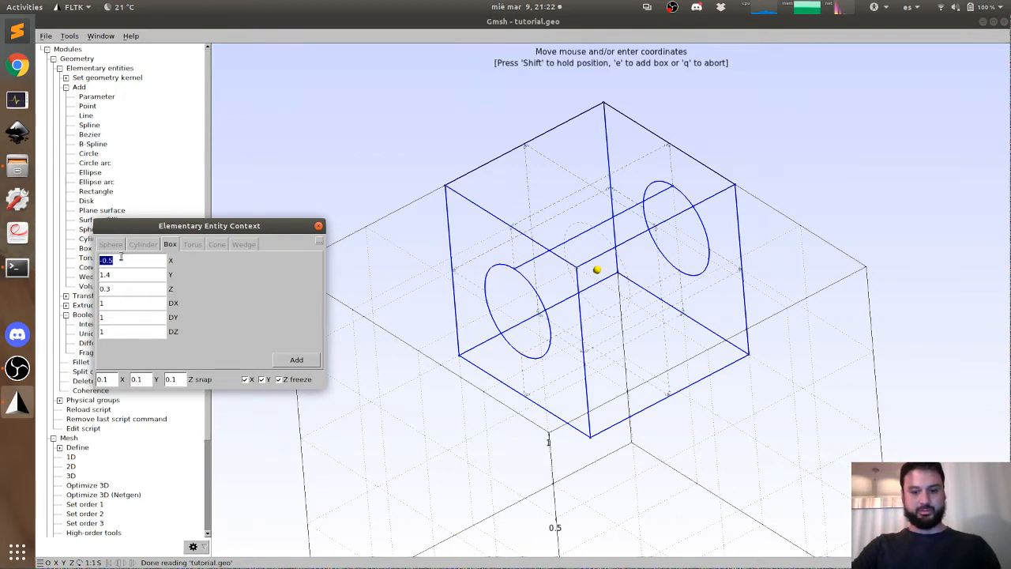
pyautogui.write('0')
pyautogui.tripleClick(128, 274)
pyautogui.write('0')
pyautogui.tripleClick(126, 286)
pyautogui.write('0')
# Step: Set the new box's DX, DY and DZ dimensions to 0.5
pyautogui.click(127, 274)
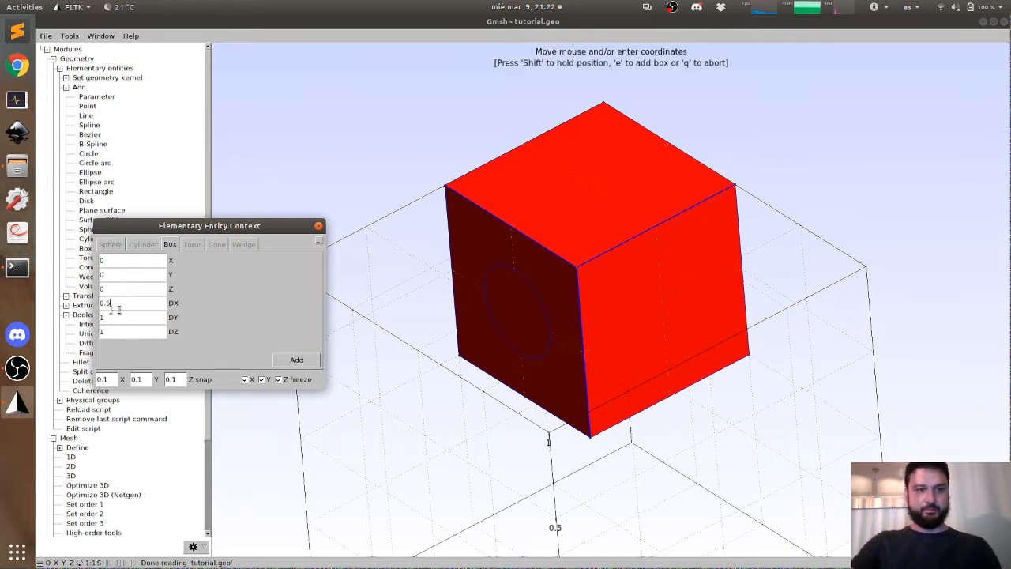
pyautogui.press('Tab')
pyautogui.write('0.5')
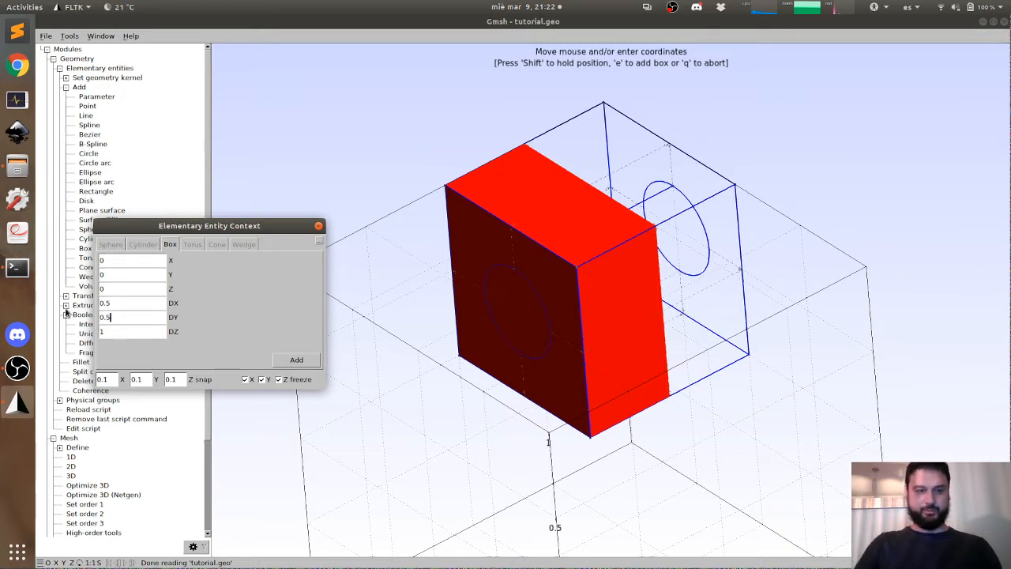
pyautogui.press('Tab')
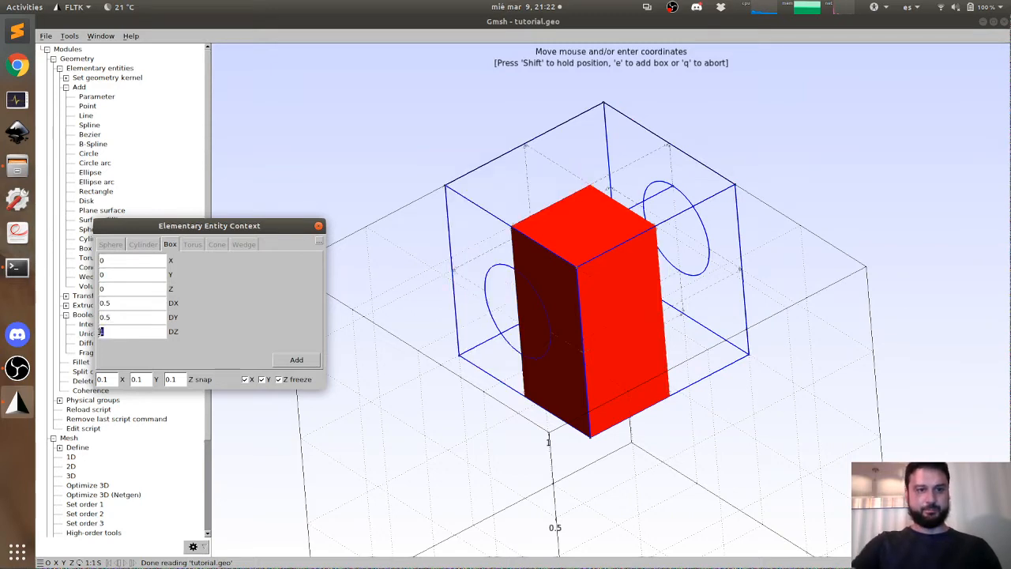
pyautogui.write('0.5')
# Step: Set the new box's DY dimension to 1 so it spans the full depth of the existing box
pyautogui.click(139, 317)
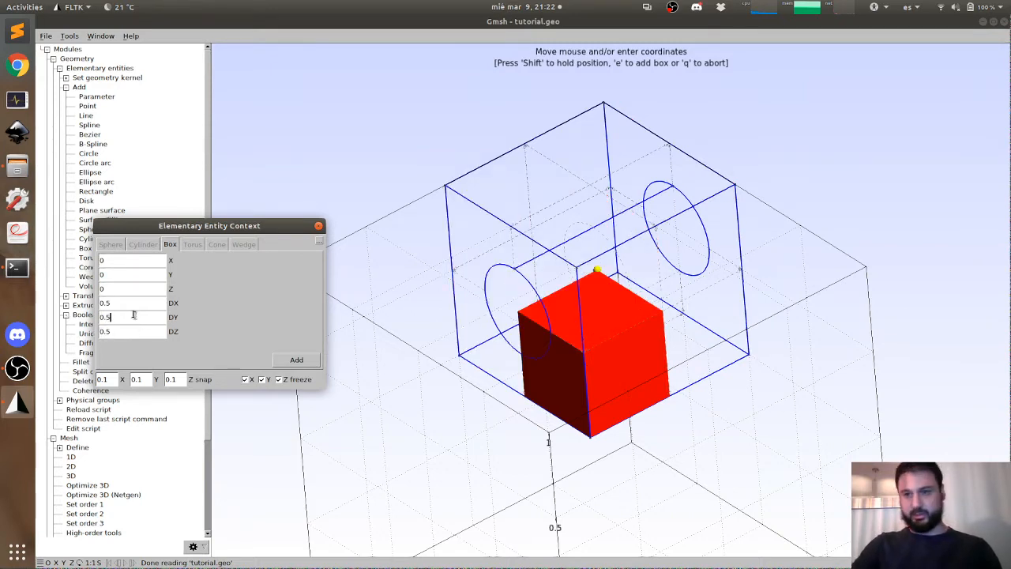
pyautogui.doubleClick(128, 314)
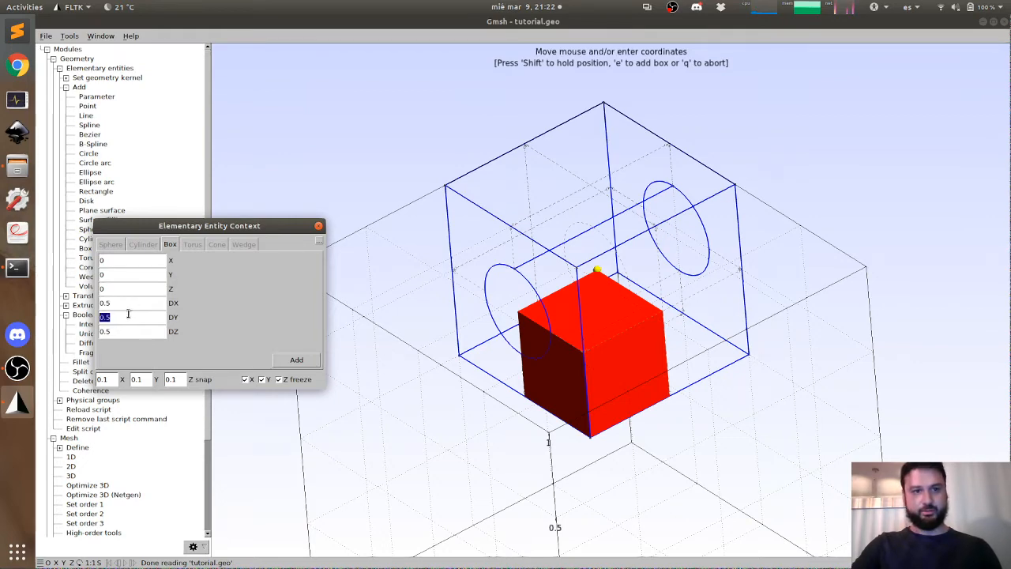
pyautogui.write('1')
pyautogui.click(131, 303)
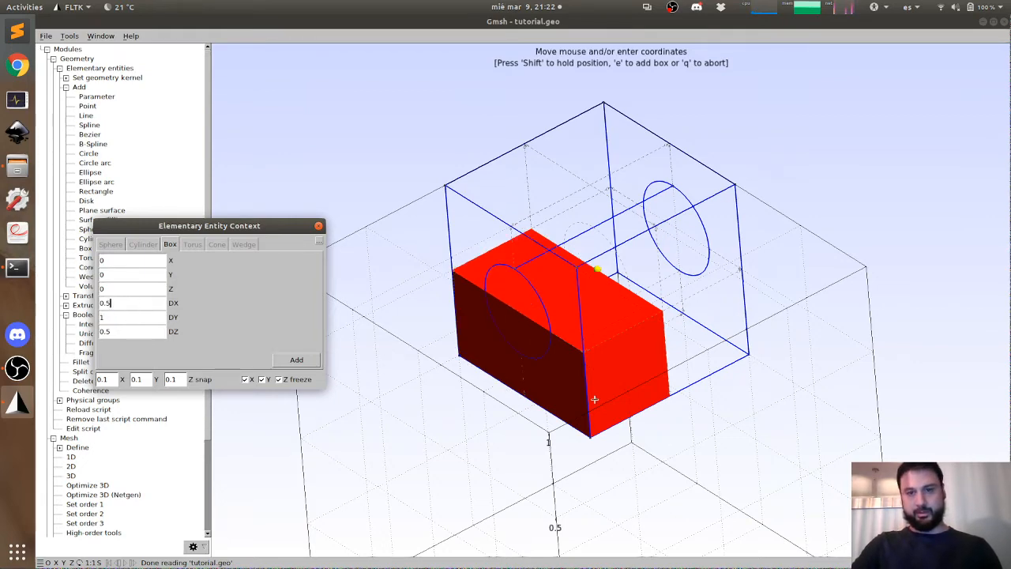
pyautogui.moveTo(653, 431); pyautogui.dragTo(587, 435, button='right')
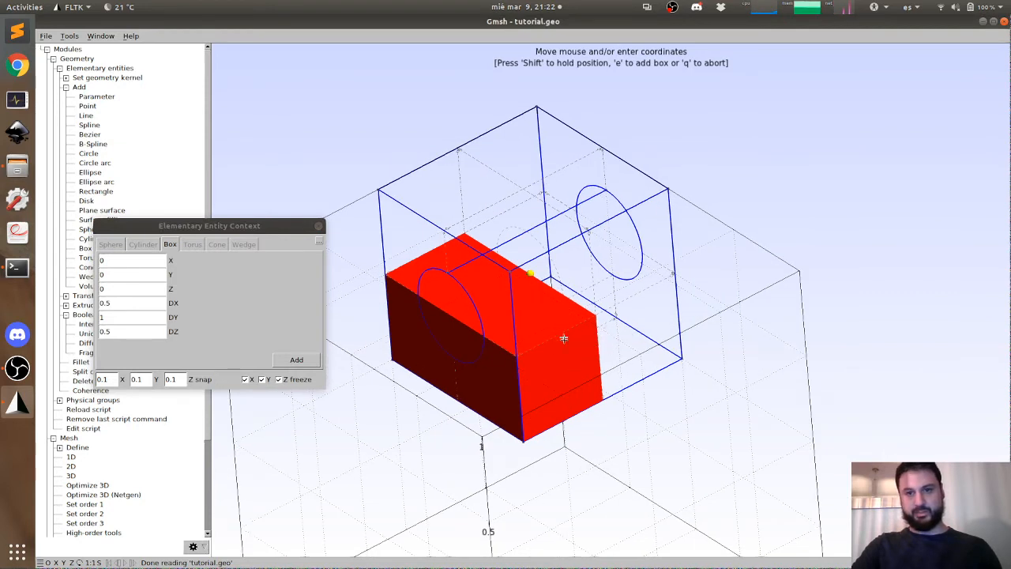
# Step: Set the new box's origin to X 0.25 and Z 0.25, add it to the model and close the entity dialog
pyautogui.click(129, 263)
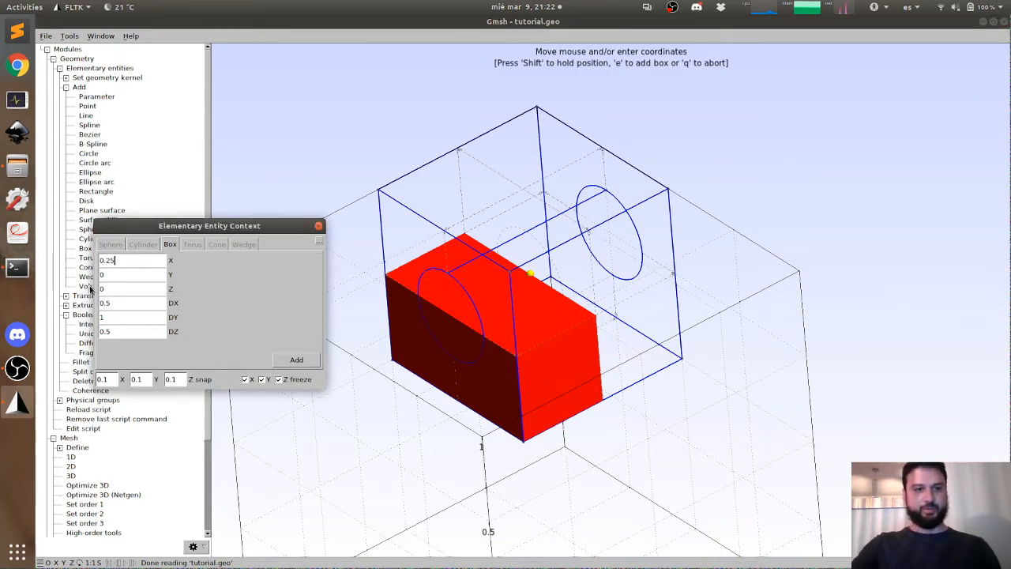
pyautogui.click(105, 289)
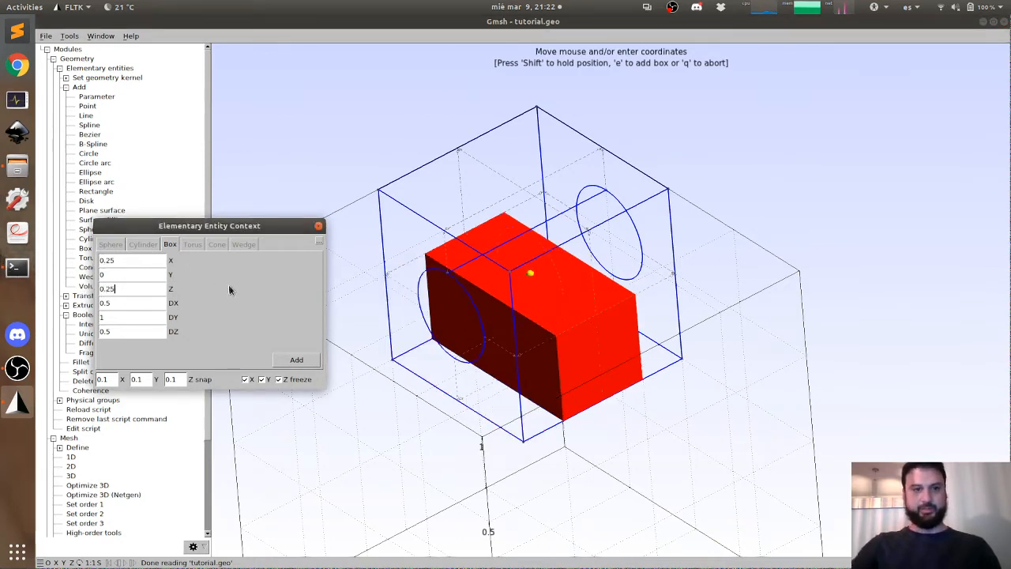
pyautogui.moveTo(584, 335); pyautogui.dragTo(429, 348)
pyautogui.click(294, 362)
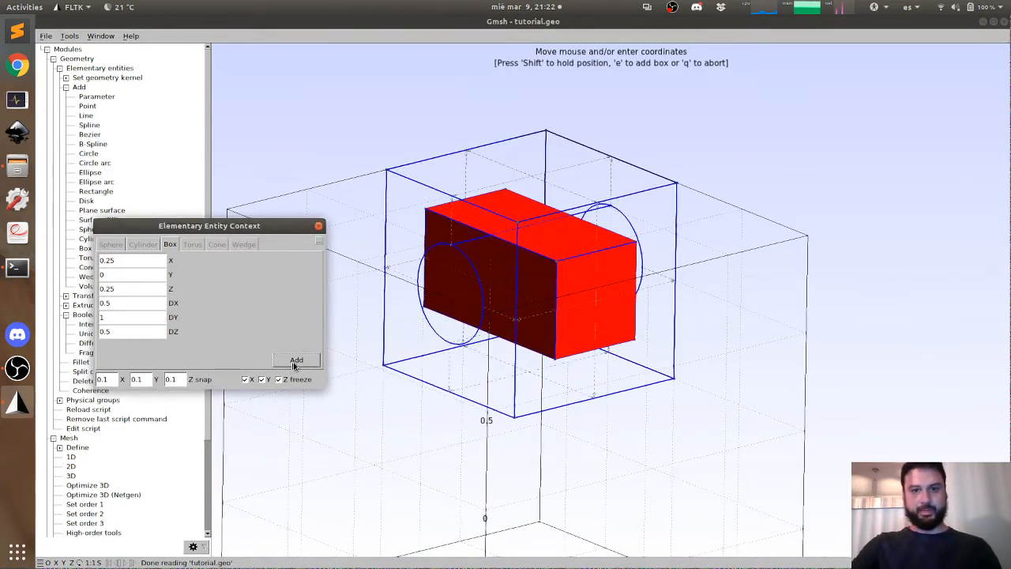
pyautogui.click(319, 227)
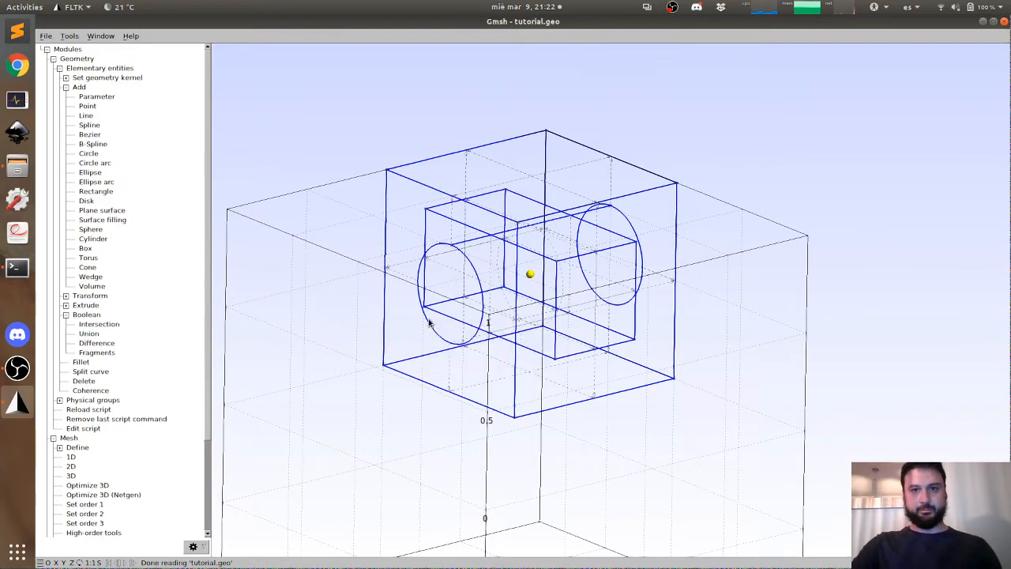
# Step: Generate the 3D mesh and inspect the cylindrical hole and the overlapping inner box from several sides
pyautogui.moveTo(527, 315); pyautogui.dragTo(514, 339)
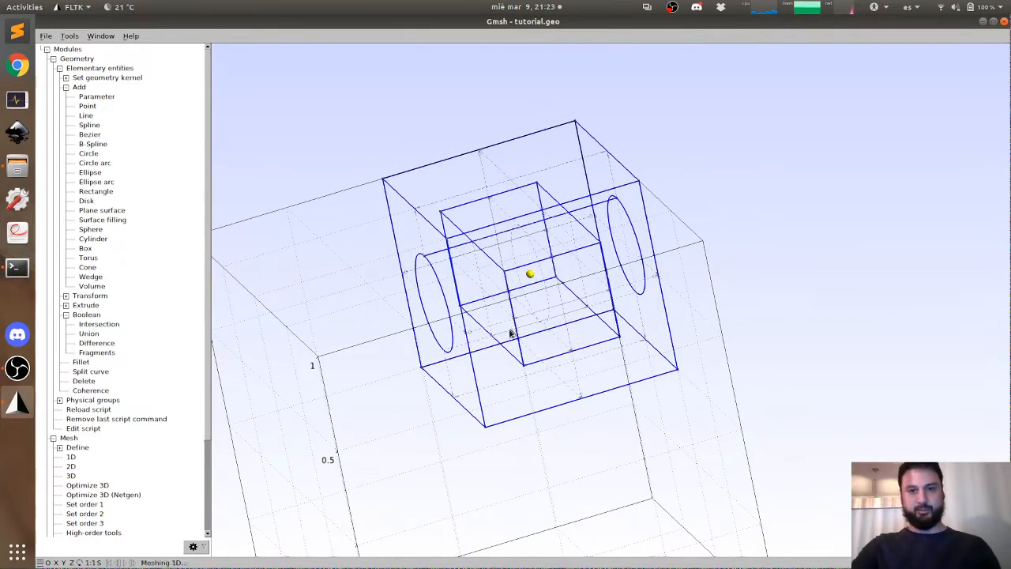
pyautogui.press('3')
pyautogui.moveTo(537, 291); pyautogui.dragTo(565, 322)
pyautogui.scroll(3, 565, 324)
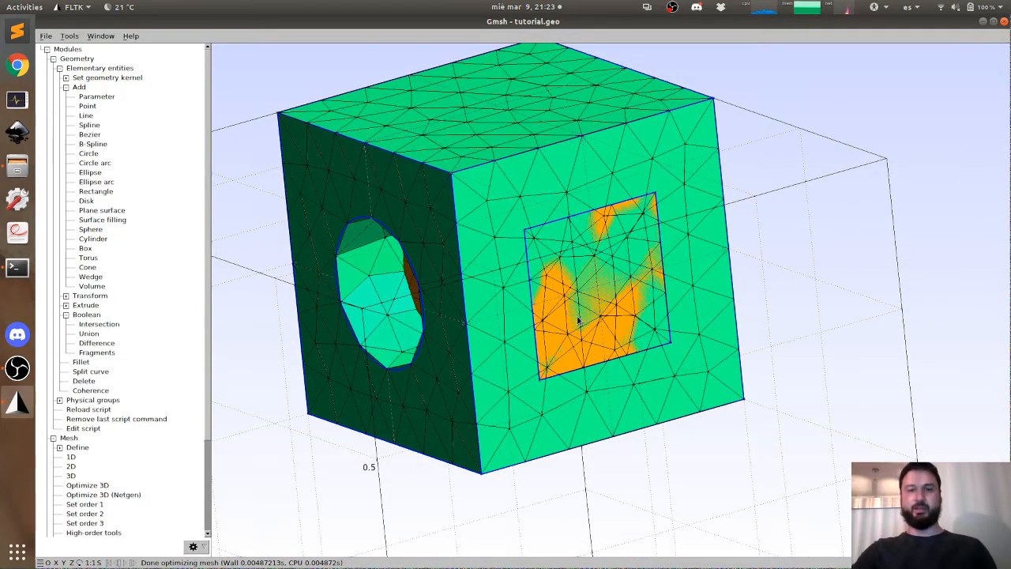
pyautogui.moveTo(367, 297); pyautogui.dragTo(756, 311)
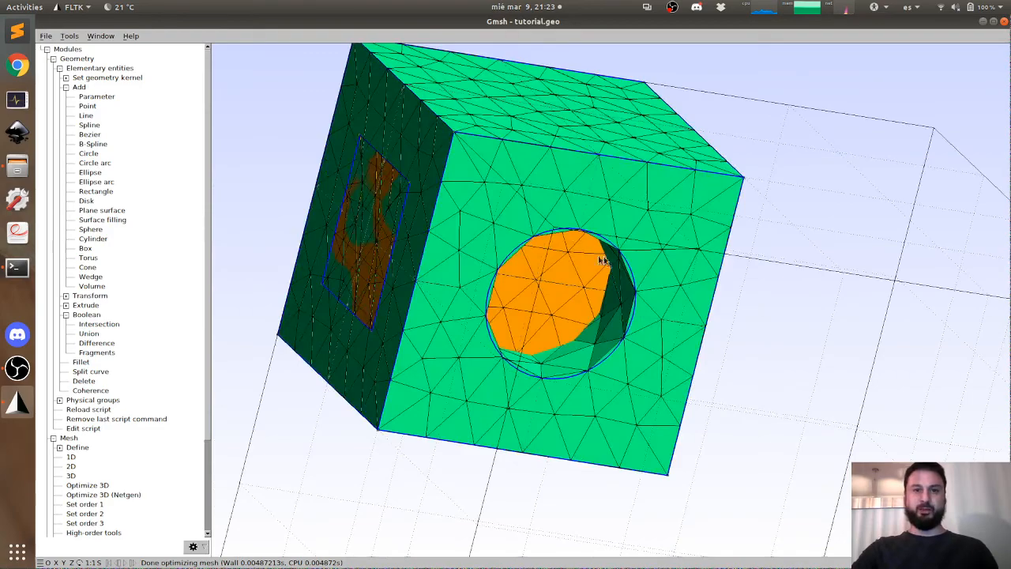
pyautogui.moveTo(605, 260); pyautogui.dragTo(577, 266)
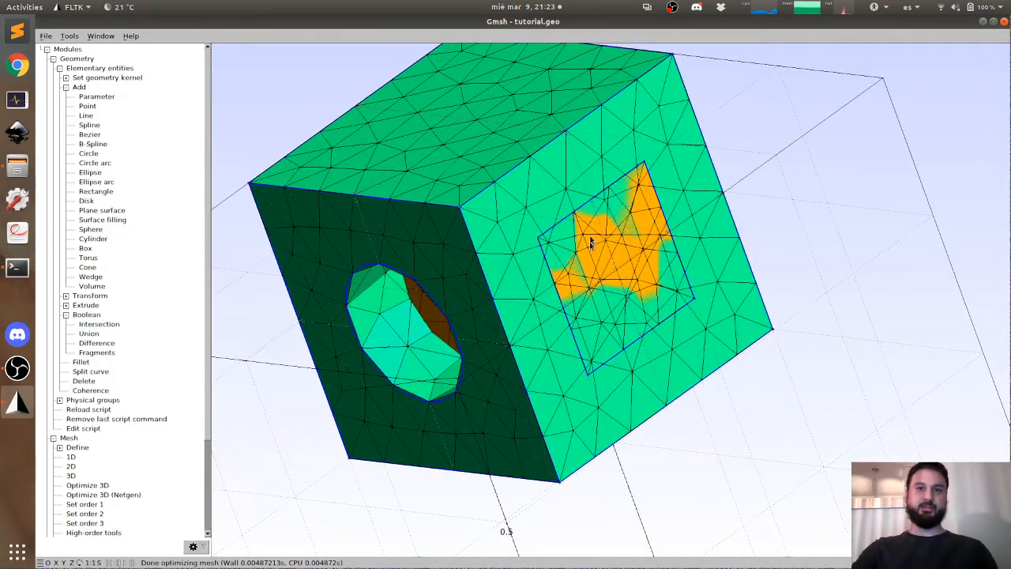
pyautogui.moveTo(368, 338); pyautogui.dragTo(395, 280)
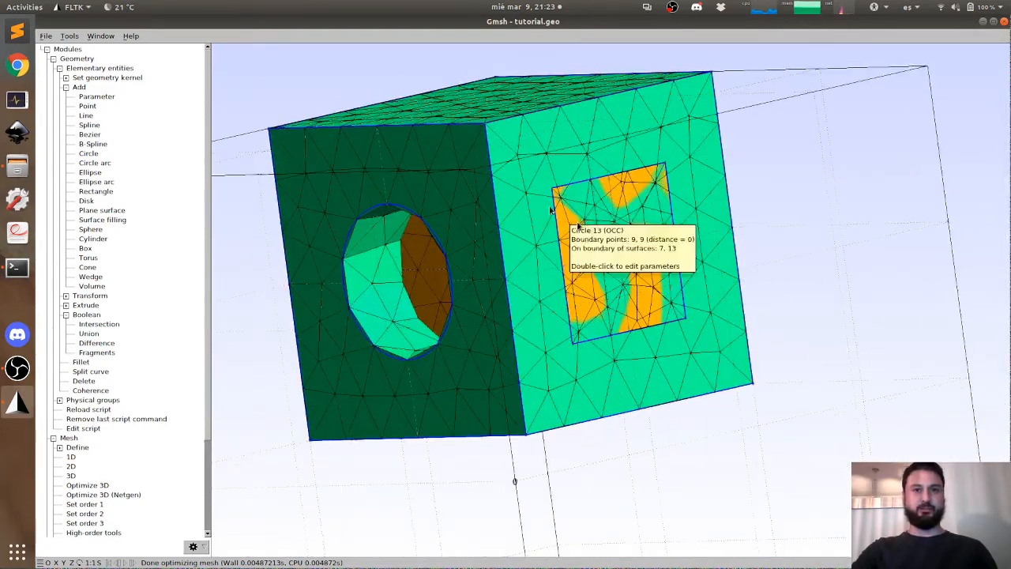
pyautogui.moveTo(578, 222); pyautogui.dragTo(539, 300)
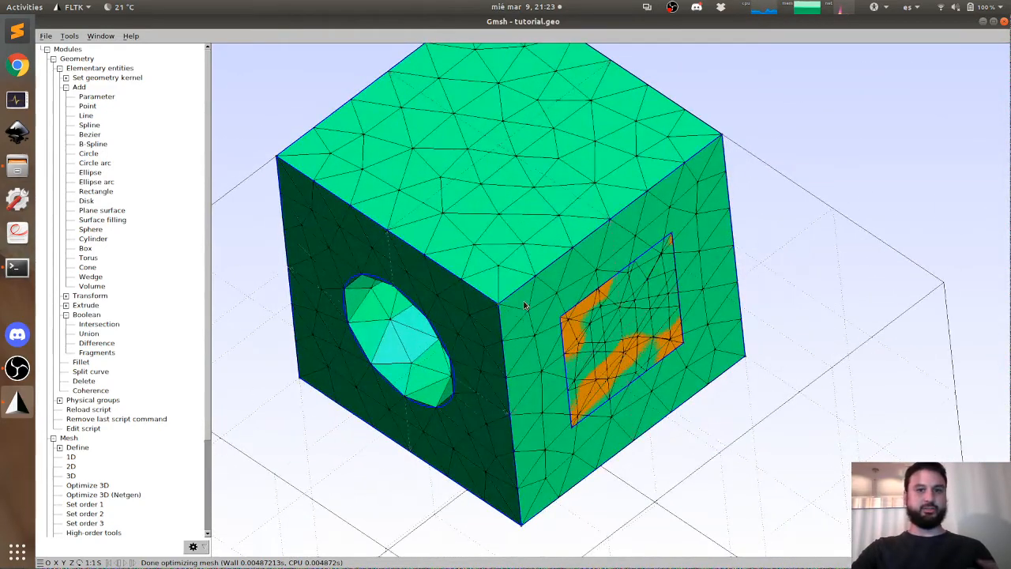
# Step: Open the script and move the Box(2) definition from the last line to above the BooleanDifference command, with blank lines between them
pyautogui.click(80, 431)
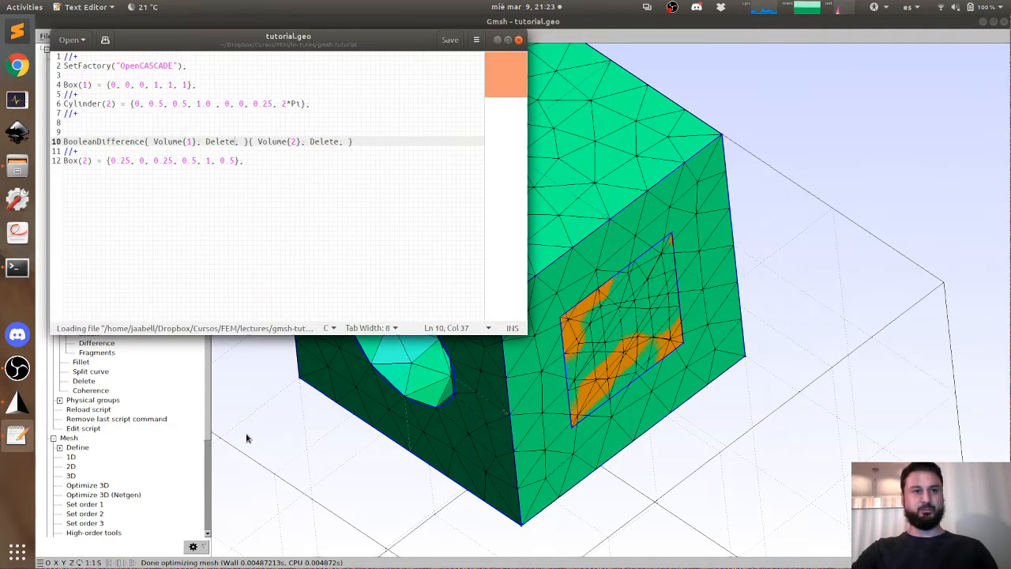
pyautogui.click(251, 244)
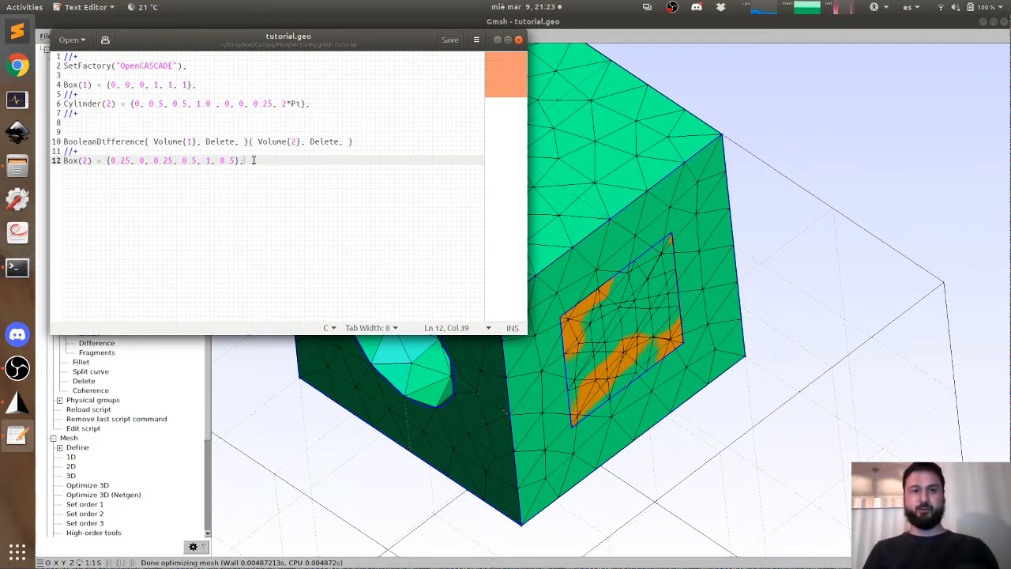
pyautogui.hotkey('shift', 'Home')
pyautogui.hotkey('ctrl', 'x')
pyautogui.press('Up')
pyautogui.press('Up')
pyautogui.press('Up')
pyautogui.press('Return')
pyautogui.press('Return')
pyautogui.press('Up')
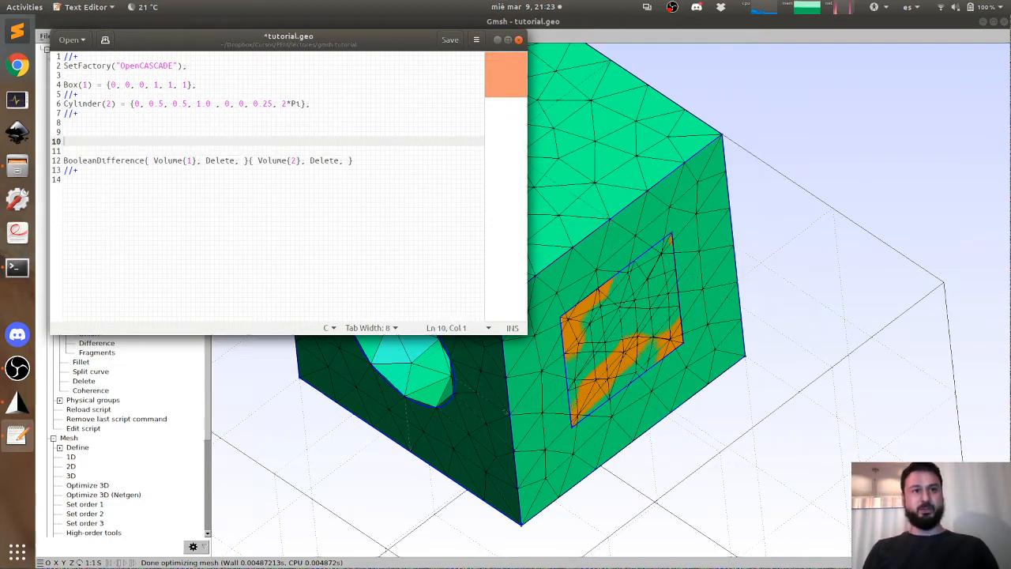
pyautogui.press('Up')
pyautogui.hotkey('ctrl', 'v')
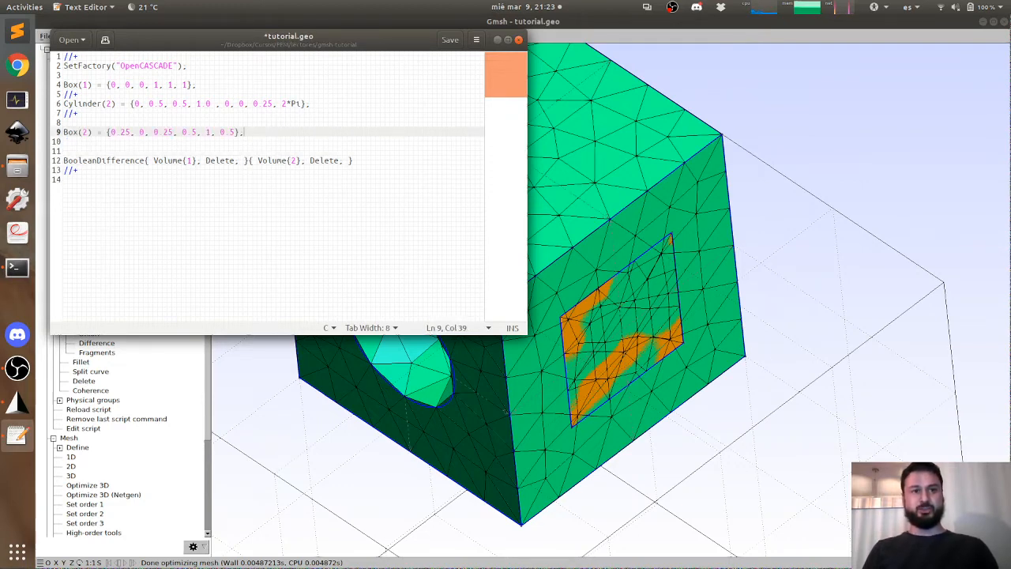
# Step: Renumber the moved Box(2) definition as Box(3) so its tag differs from the cylinder's
pyautogui.press('Down')
pyautogui.press('Down')
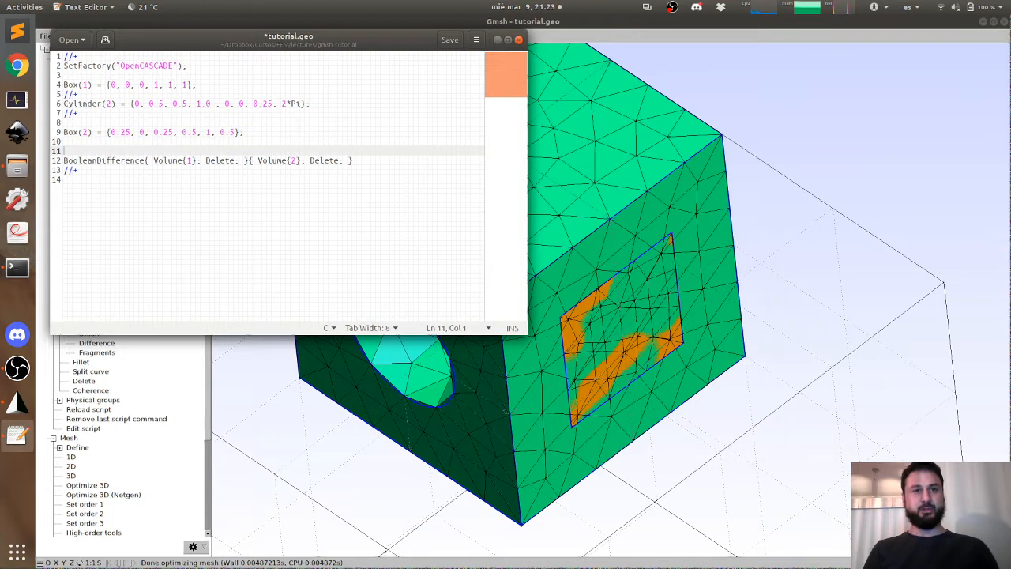
pyautogui.press('Up')
pyautogui.press('Up')
pyautogui.press('Home')
pyautogui.press('Right')
pyautogui.press('Right')
pyautogui.press('Right')
pyautogui.press('Right')
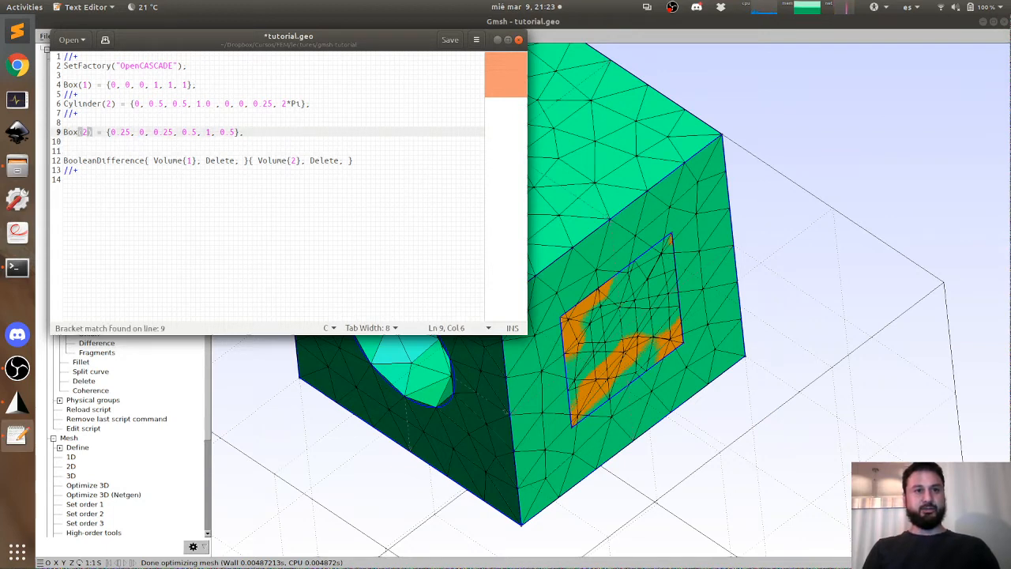
pyautogui.press('Down')
pyautogui.press('Up')
pyautogui.press('Up')
pyautogui.press('Up')
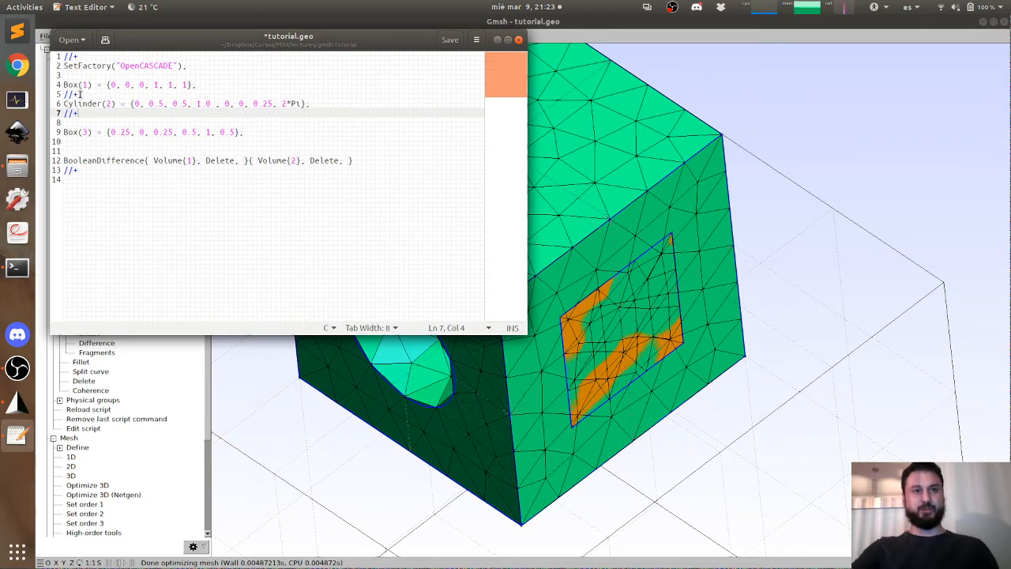
pyautogui.click(89, 104)
pyautogui.click(81, 131)
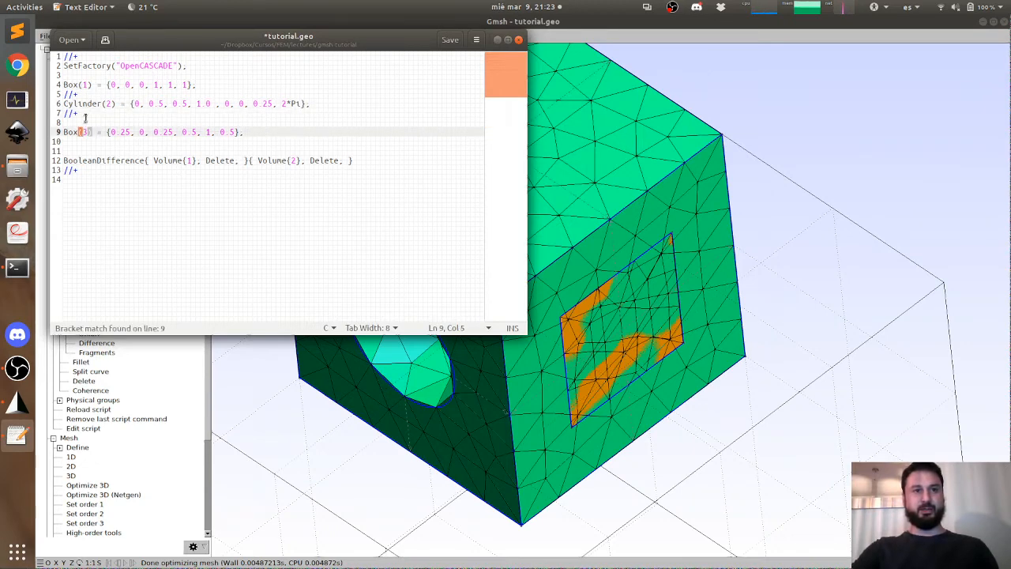
# Step: Delete the //+ comment markers on the first line and around the Cylinder definition
pyautogui.moveTo(80, 114); pyautogui.dragTo(50, 113)
pyautogui.press('BackSpace')
pyautogui.click(88, 95)
pyautogui.press('BackSpace')
pyautogui.press('BackSpace')
pyautogui.press('BackSpace')
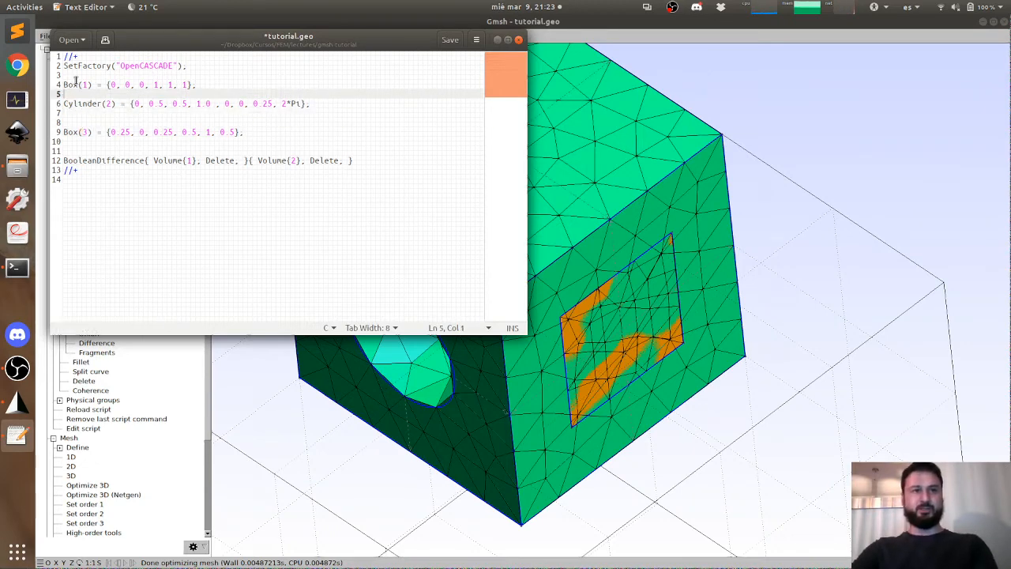
pyautogui.click(87, 57)
pyautogui.press('BackSpace')
pyautogui.press('BackSpace')
pyautogui.press('BackSpace')
# Step: Remove the blank lines between the Box and Cylinder definitions and delete the //+ marker below the BooleanDifference command
pyautogui.click(73, 101)
pyautogui.press('BackSpace')
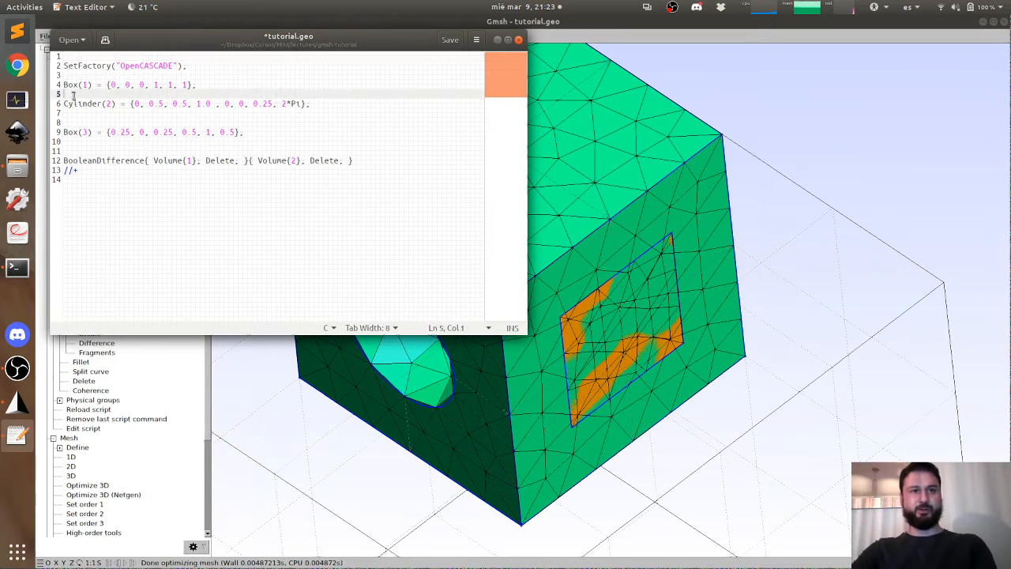
pyautogui.click(73, 112)
pyautogui.press('BackSpace')
pyautogui.press('BackSpace')
pyautogui.click(102, 125)
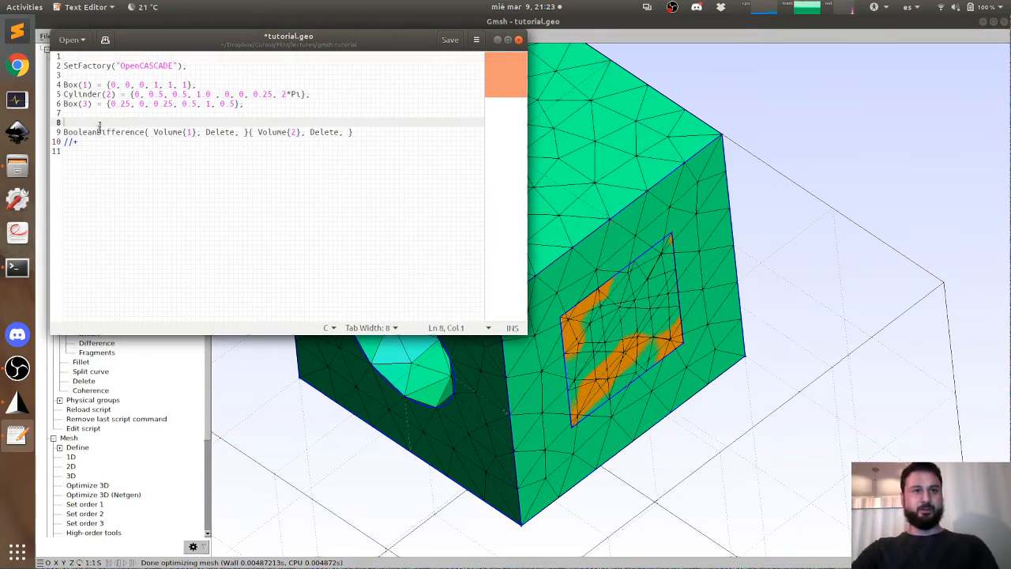
pyautogui.moveTo(87, 143); pyautogui.dragTo(39, 144)
pyautogui.press('BackSpace')
pyautogui.click(103, 116)
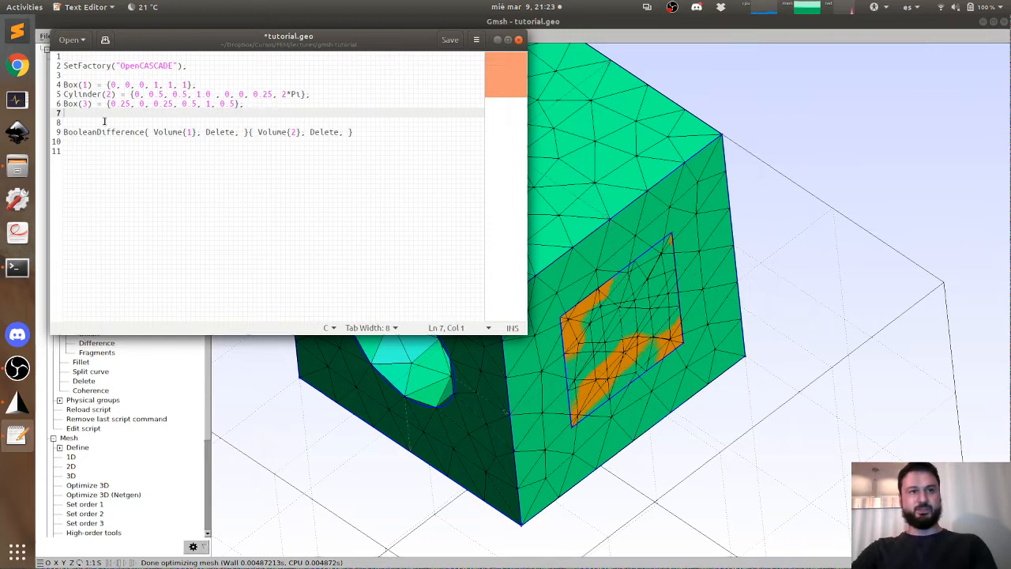
# Step: Change the subtracted volumes in the BooleanDifference command to Volume{2,3}, then save and close the script
pyautogui.moveTo(154, 132); pyautogui.dragTo(196, 134)
pyautogui.click(196, 134)
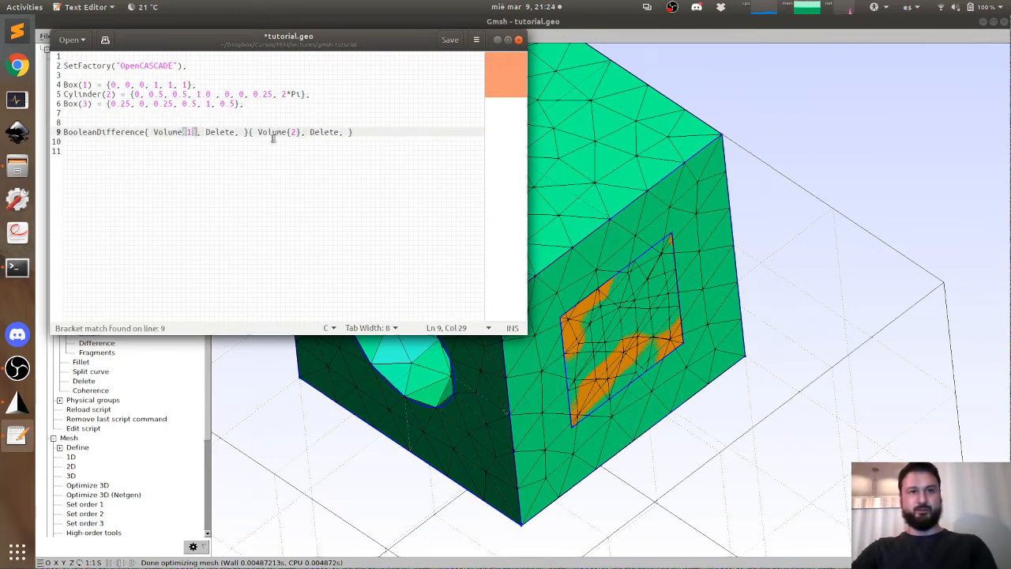
pyautogui.click(295, 133)
pyautogui.write(',3')
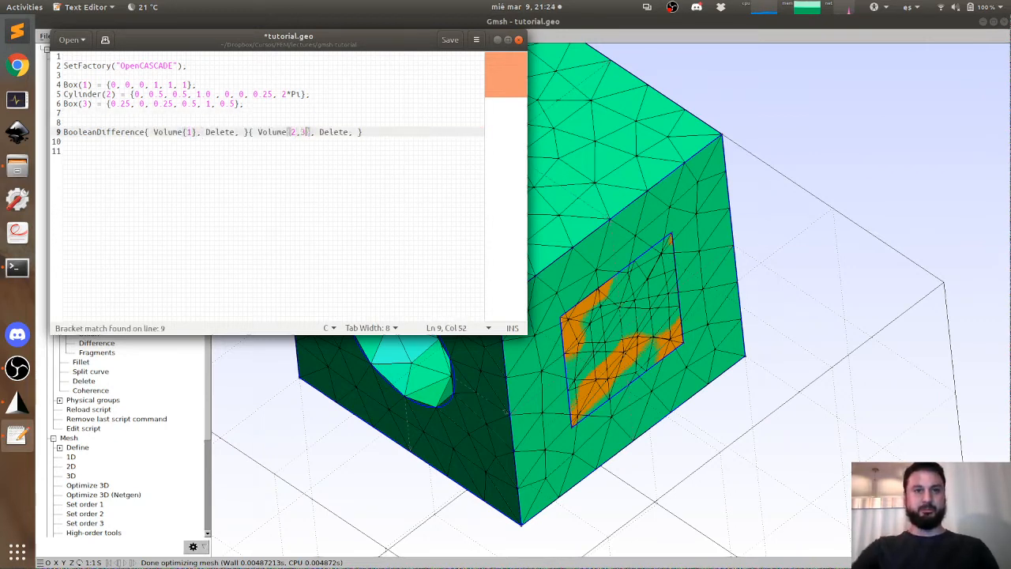
pyautogui.click(350, 150)
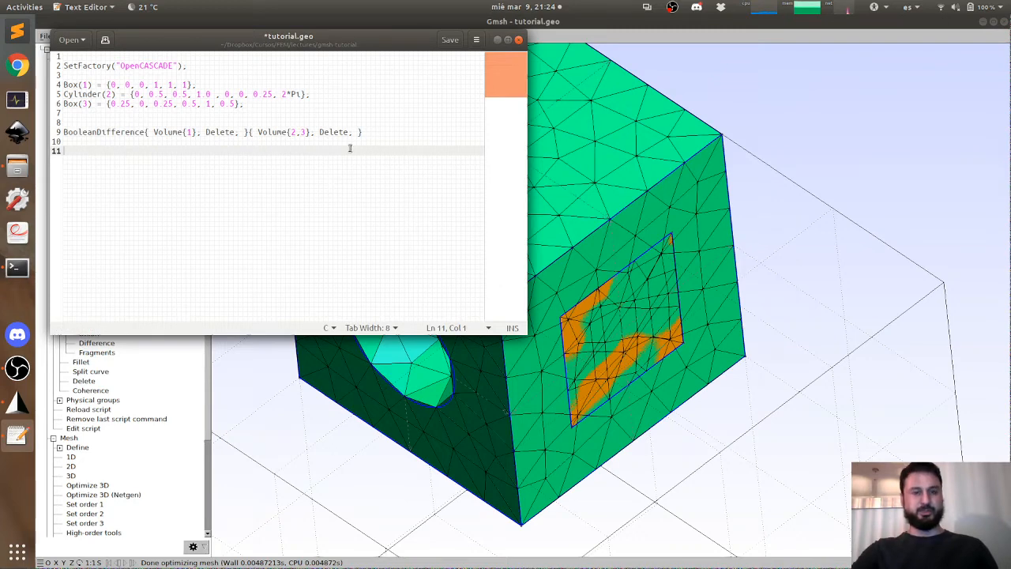
pyautogui.hotkey('ctrl', 's')
pyautogui.click(519, 39)
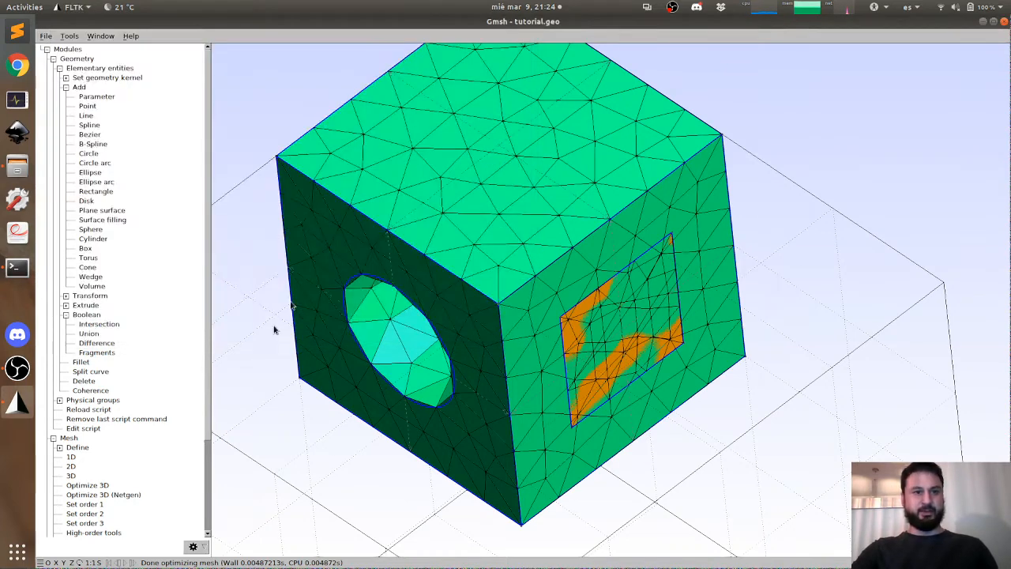
# Step: Reload the script and generate the 3D mesh of the cube with the cylinder and second box subtracted
pyautogui.click(98, 410)
pyautogui.moveTo(345, 423); pyautogui.dragTo(544, 327)
pyautogui.press('3')
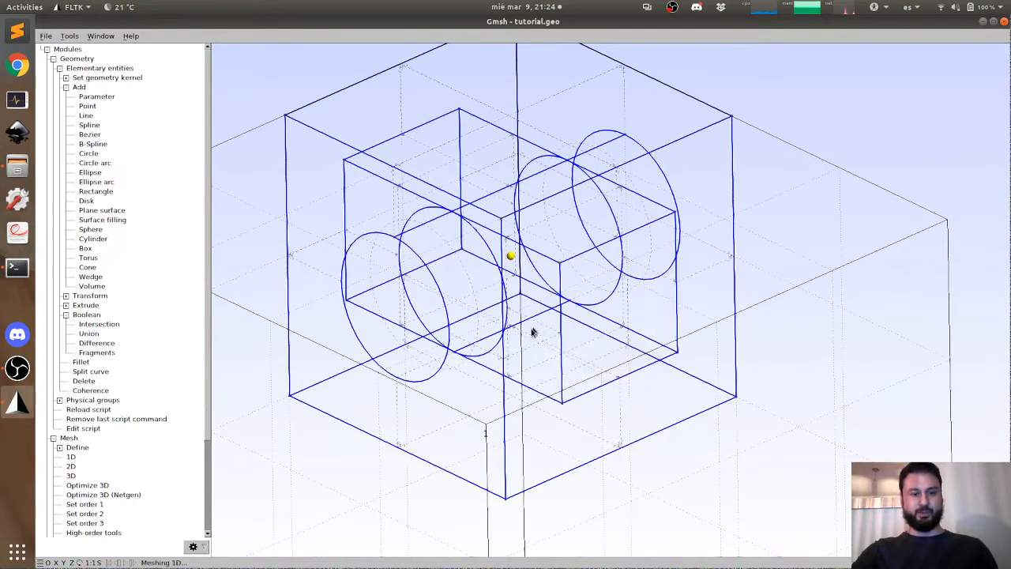
pyautogui.moveTo(510, 384); pyautogui.dragTo(268, 340)
pyautogui.moveTo(387, 329); pyautogui.dragTo(653, 340)
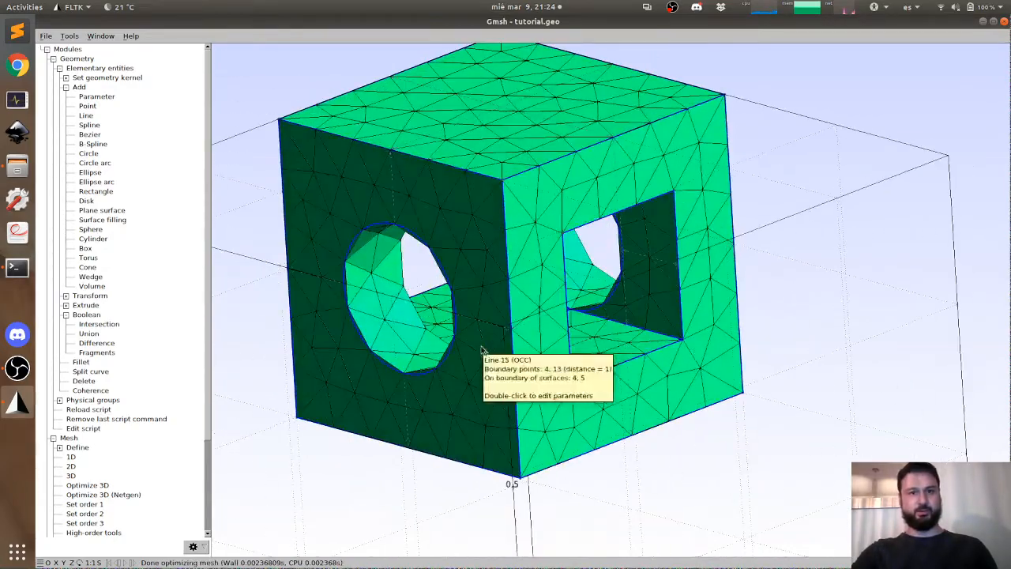
pyautogui.moveTo(481, 346); pyautogui.dragTo(527, 346)
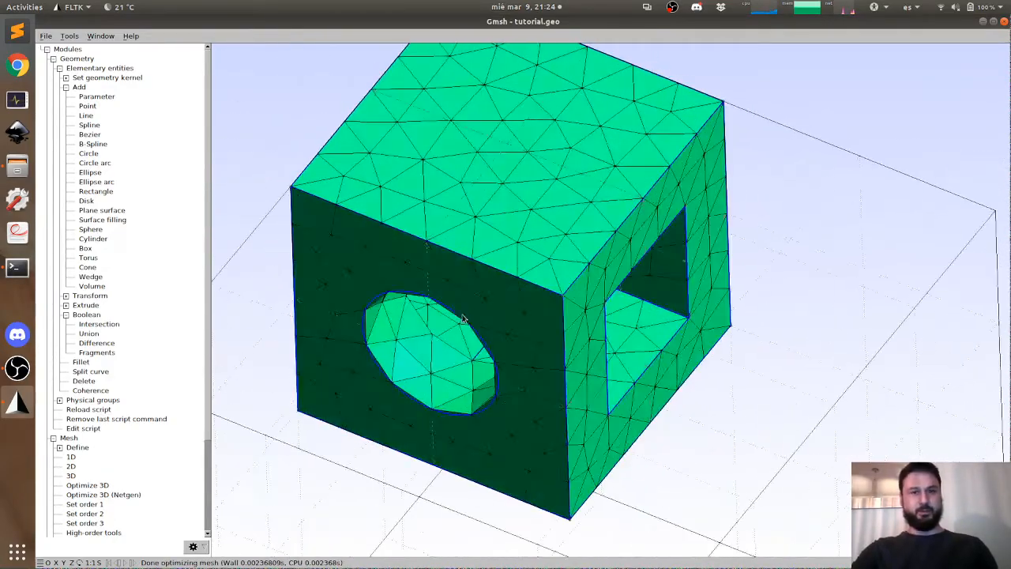
pyautogui.moveTo(522, 301); pyautogui.dragTo(491, 285)
pyautogui.moveTo(489, 322)
pyautogui.mouseDown()
pyautogui.moveTo(510, 331)
pyautogui.moveTo(469, 334)
pyautogui.moveTo(479, 322)
pyautogui.mouseUp()
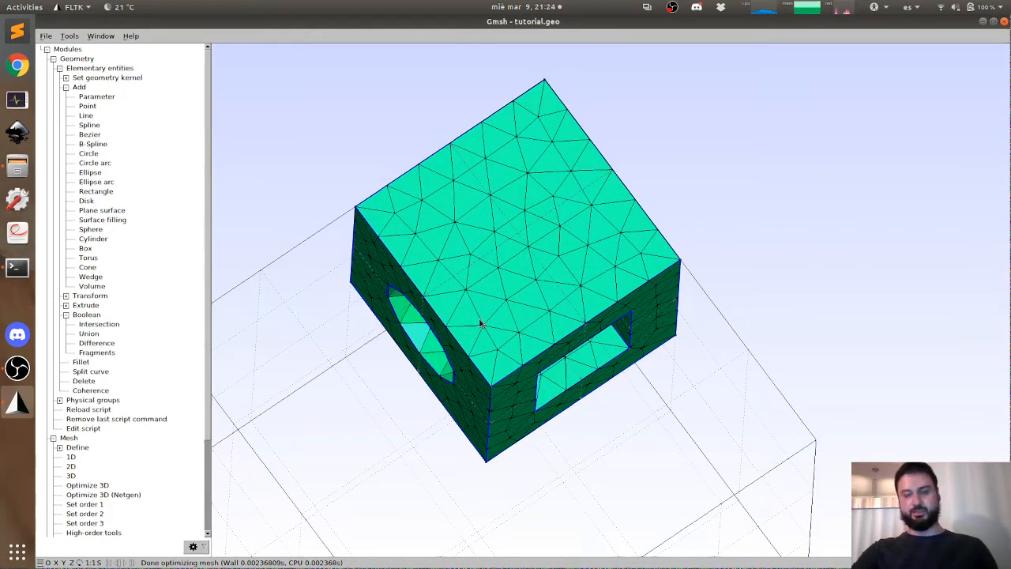
# Step: Add three points beside the cube at (-1, 0.6, 0.3), (-0.9, 0.2, 0.3) and (-0.7, 0.5, 0.3), with X and Y unfrozen
pyautogui.moveTo(521, 302)
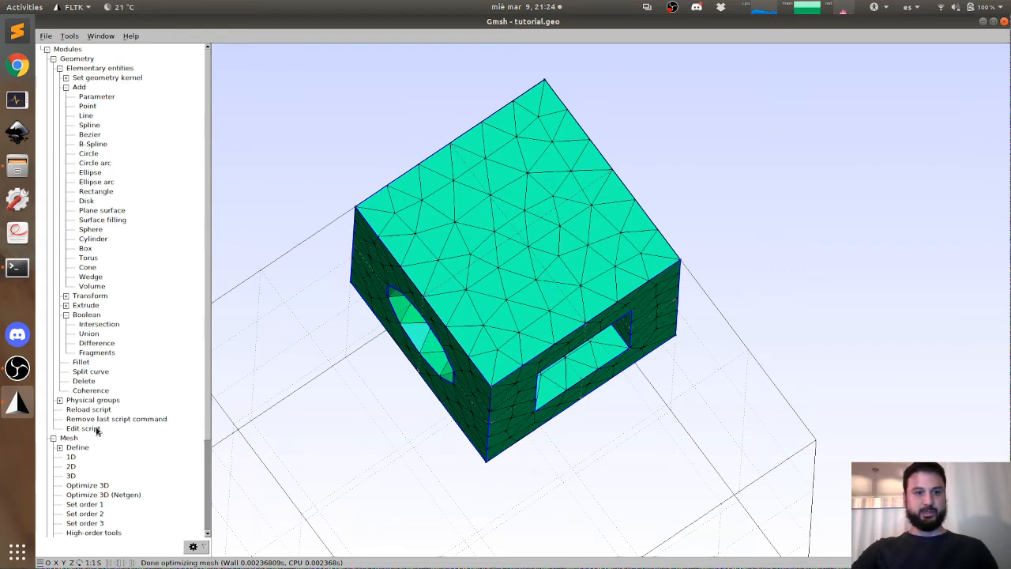
pyautogui.moveTo(481, 353); pyautogui.dragTo(478, 392)
pyautogui.scroll(-4, 494, 346)
pyautogui.moveTo(458, 448); pyautogui.dragTo(576, 283, button='right')
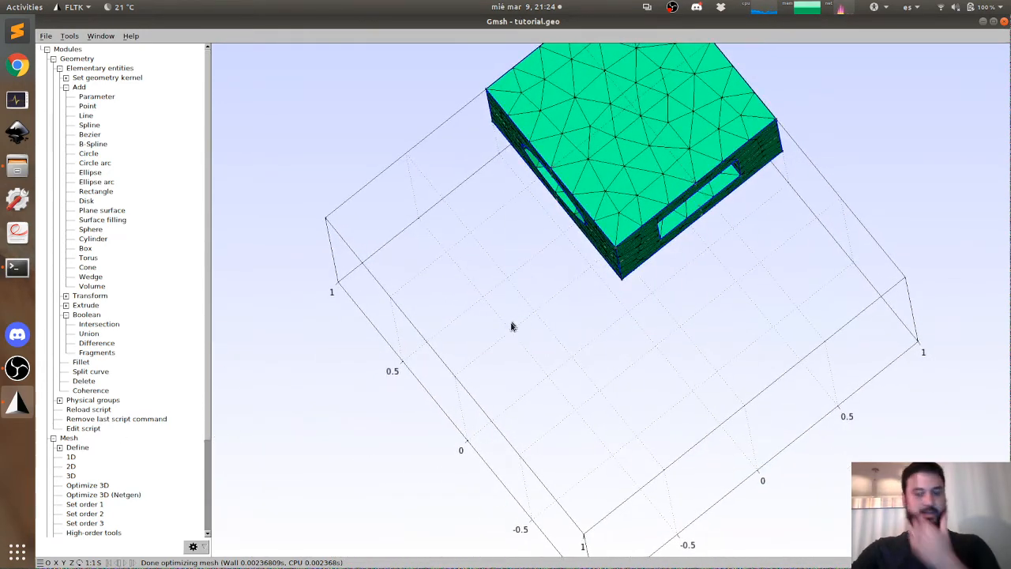
pyautogui.moveTo(534, 316); pyautogui.dragTo(560, 219)
pyautogui.moveTo(566, 282); pyautogui.dragTo(632, 323)
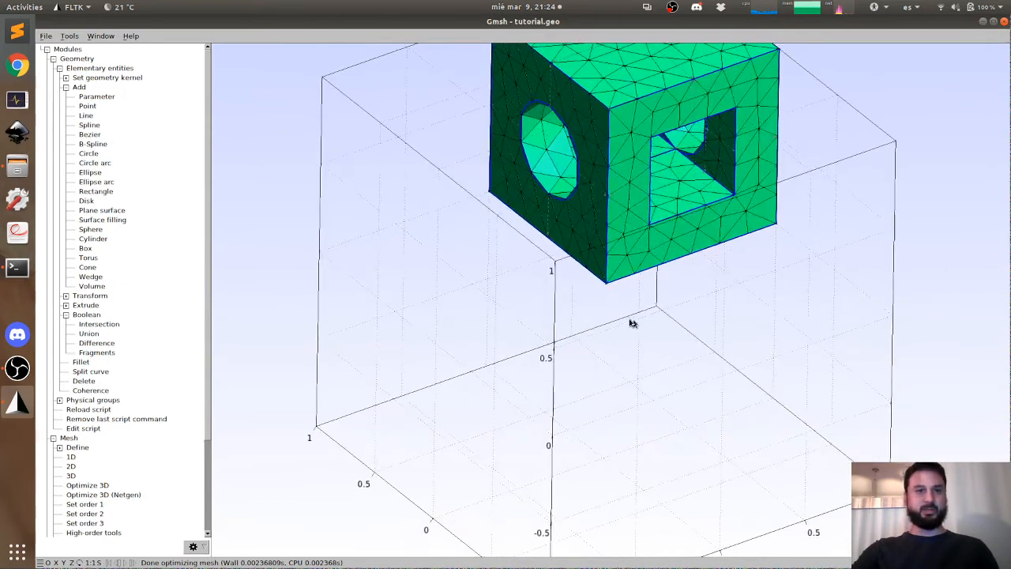
pyautogui.click(87, 105)
pyautogui.doubleClick(120, 259)
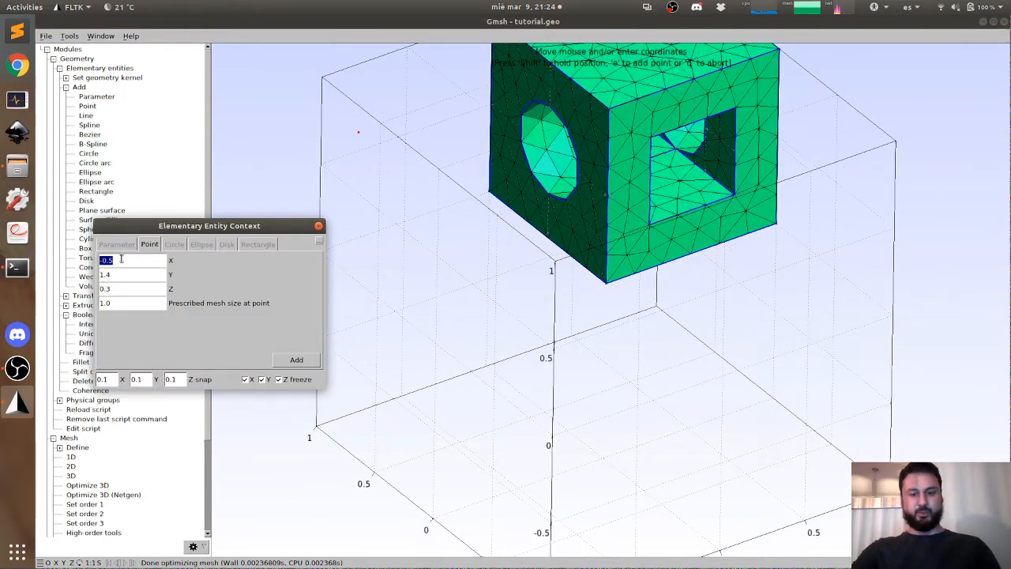
pyautogui.click(262, 380)
pyautogui.click(245, 379)
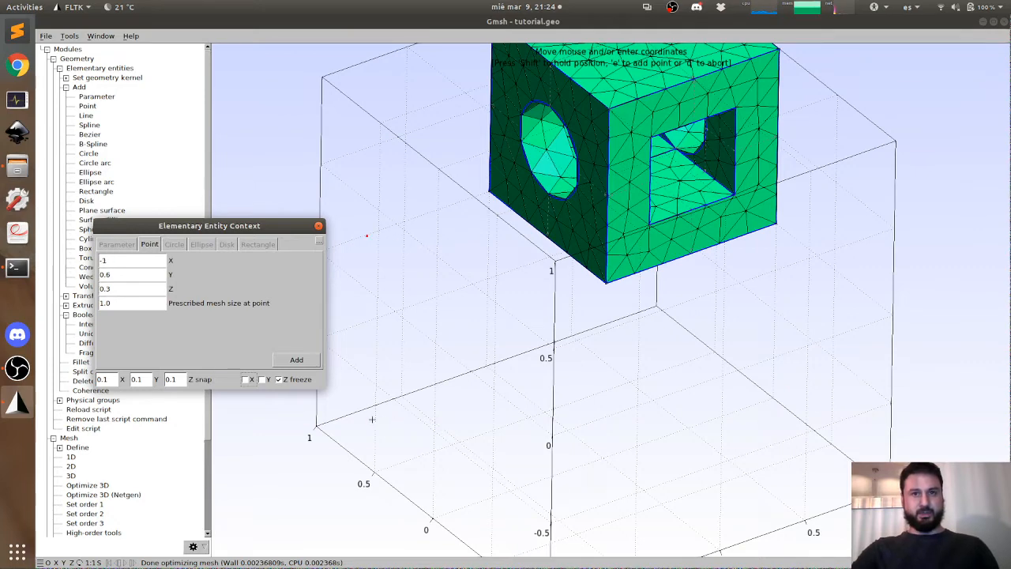
pyautogui.press('e')
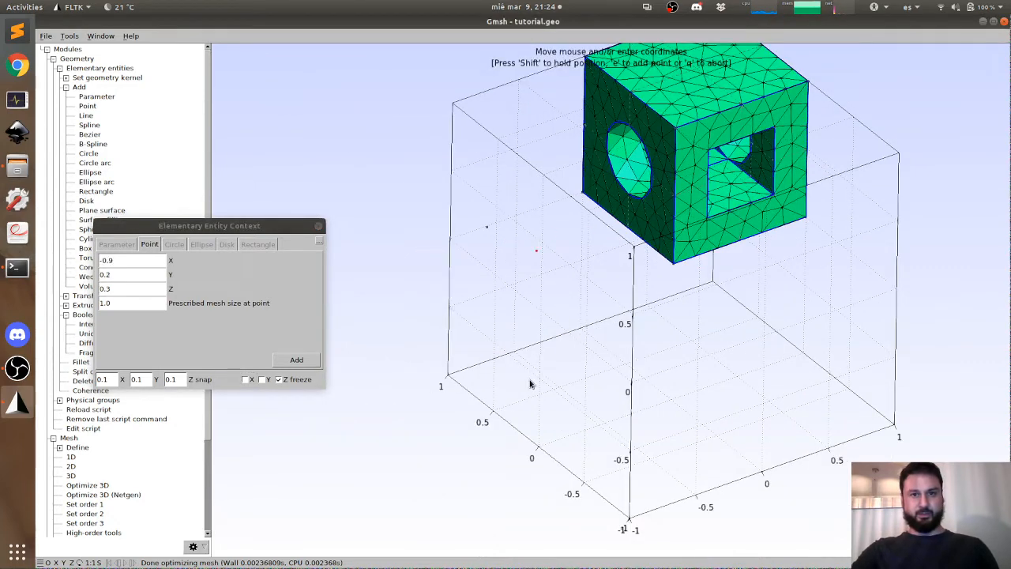
pyautogui.moveTo(559, 293); pyautogui.dragTo(594, 450)
pyautogui.press('q')
# Step: Connect the three new points with straight lines to form a closed triangle
pyautogui.moveTo(551, 363); pyautogui.dragTo(559, 316)
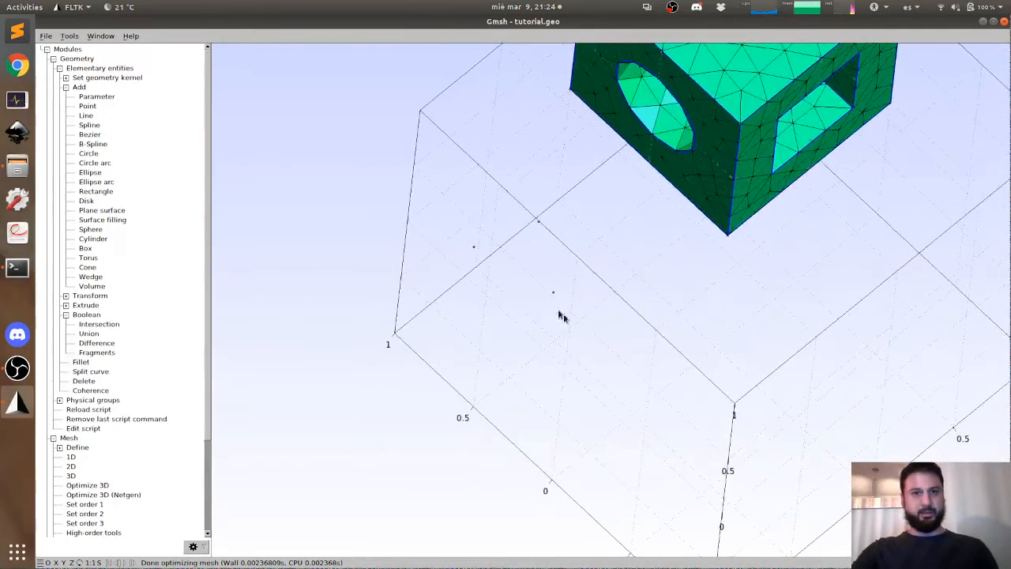
pyautogui.click(89, 115)
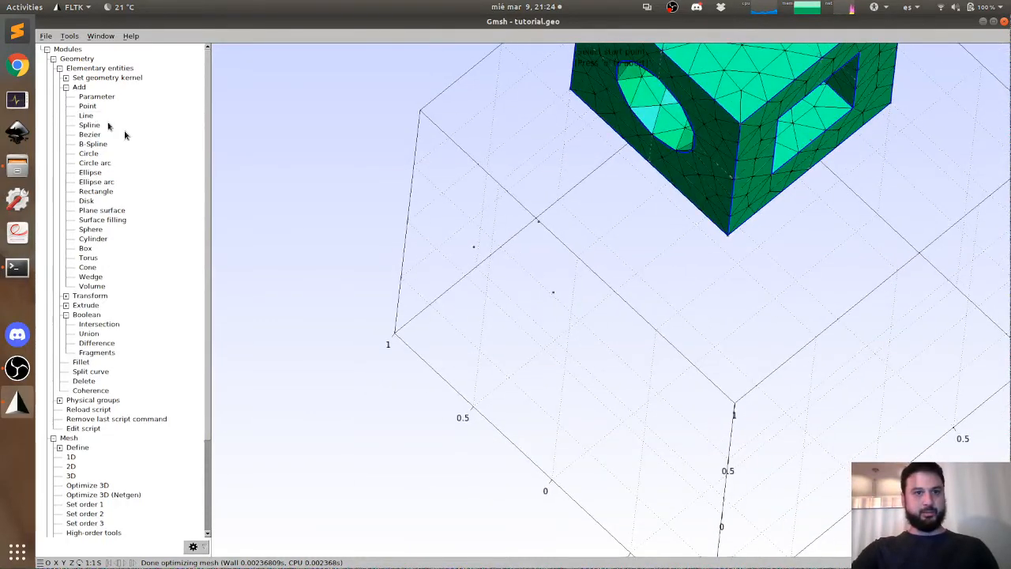
pyautogui.click(474, 248)
pyautogui.click(552, 292)
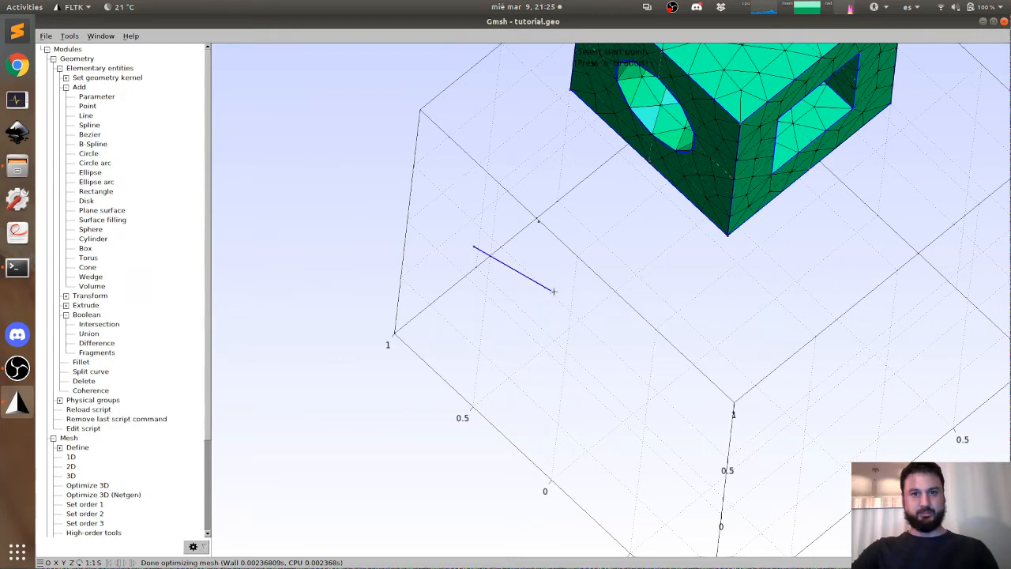
pyautogui.click(538, 222)
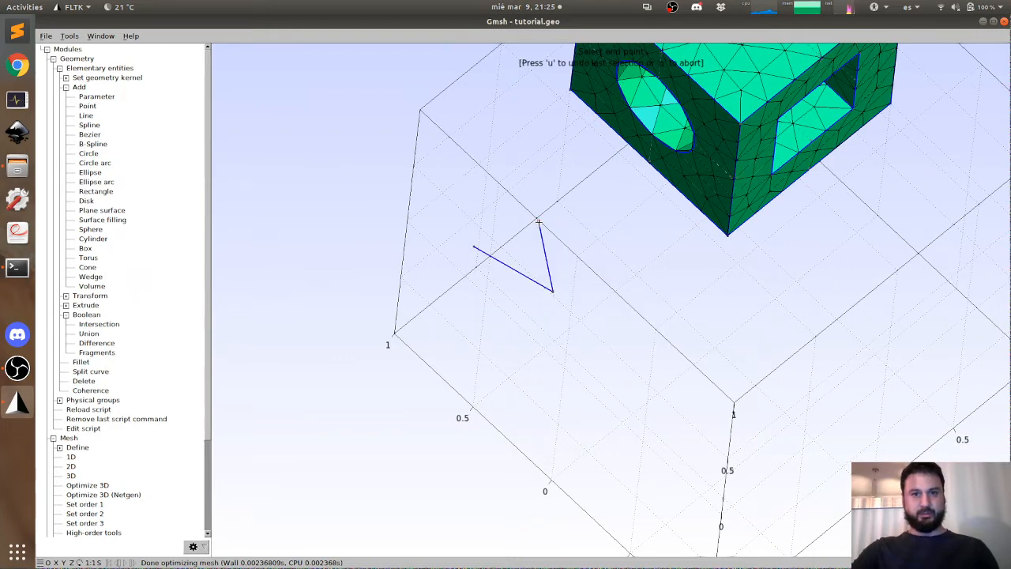
pyautogui.click(474, 248)
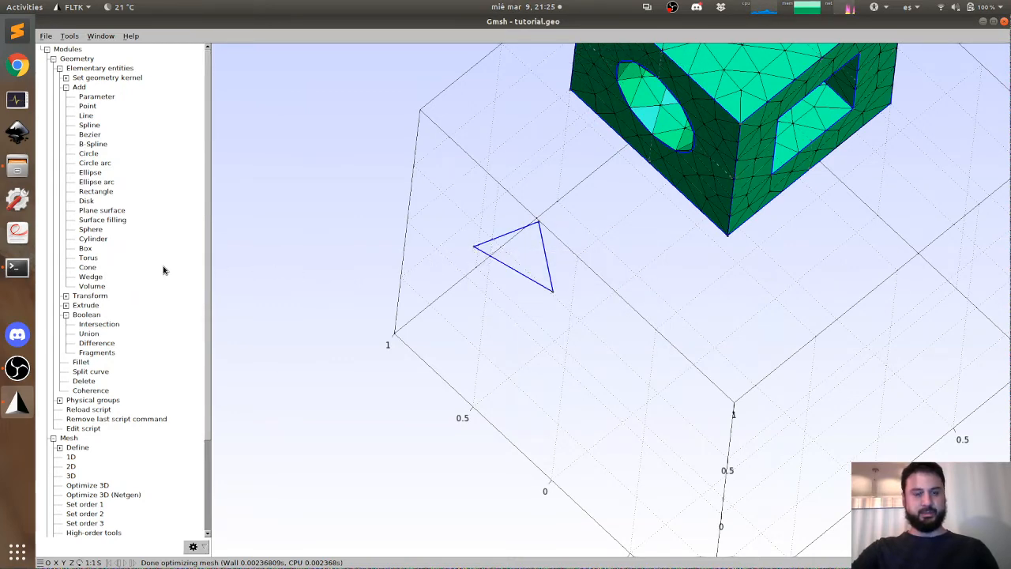
# Step: Create a plane surface bounded by the triangle's three lines
pyautogui.moveTo(646, 414); pyautogui.dragTo(542, 301)
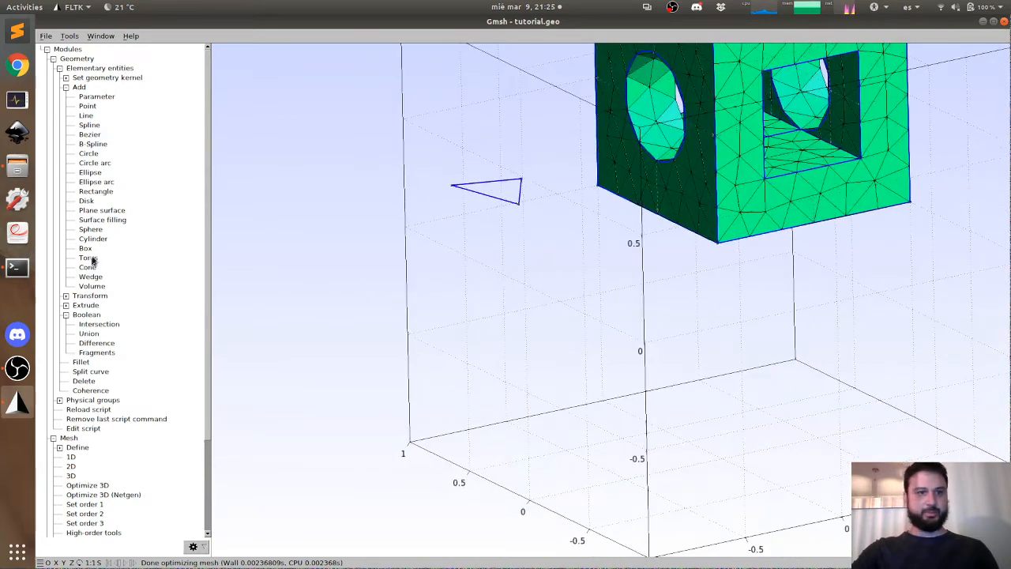
pyautogui.click(98, 219)
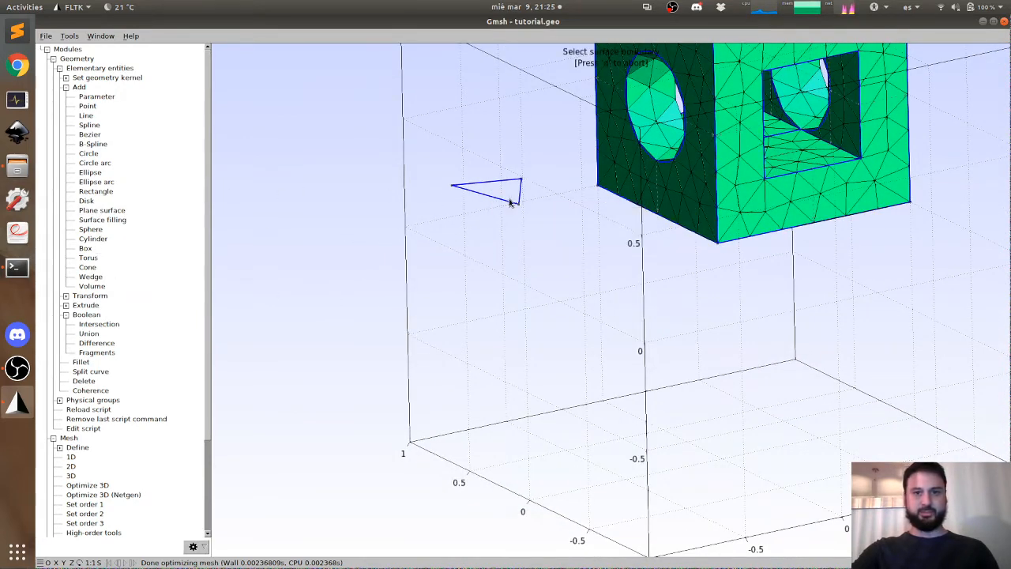
pyautogui.click(509, 202)
pyautogui.moveTo(514, 196); pyautogui.dragTo(630, 353)
pyautogui.press('e')
pyautogui.press('q')
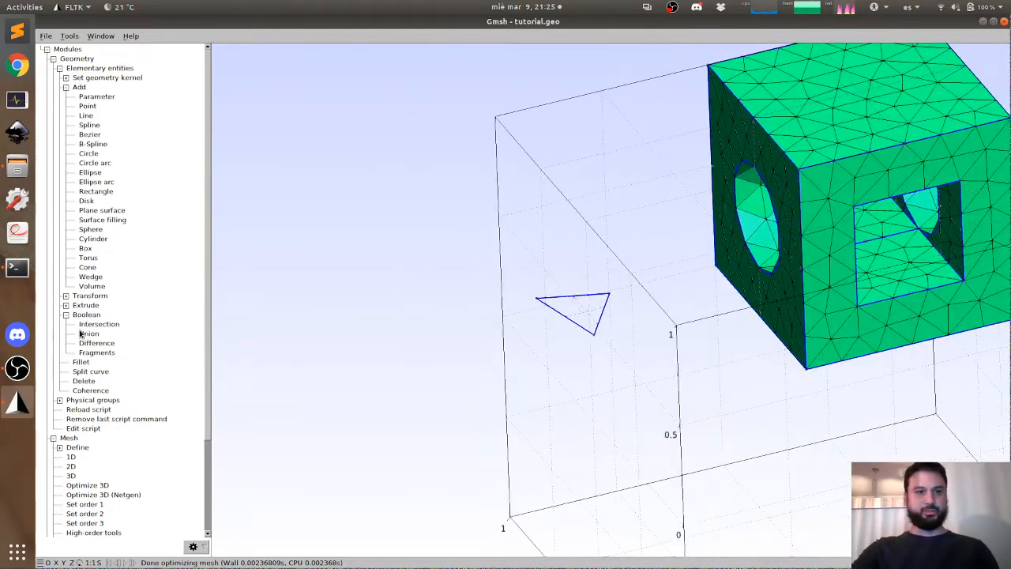
# Step: Extrude the triangular surface by translation with DX 0, DY 0 and DZ 1
pyautogui.click(67, 306)
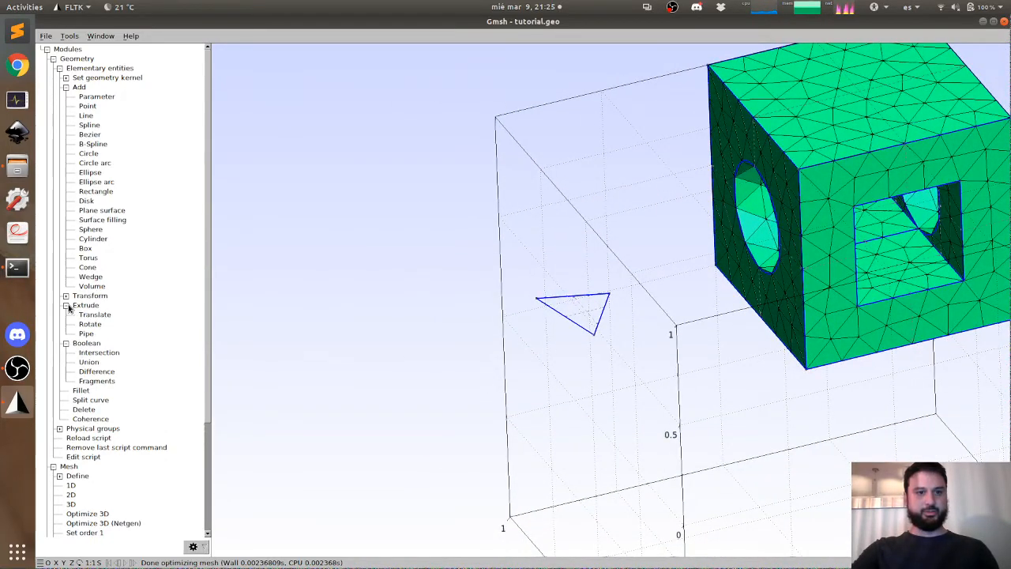
pyautogui.click(90, 315)
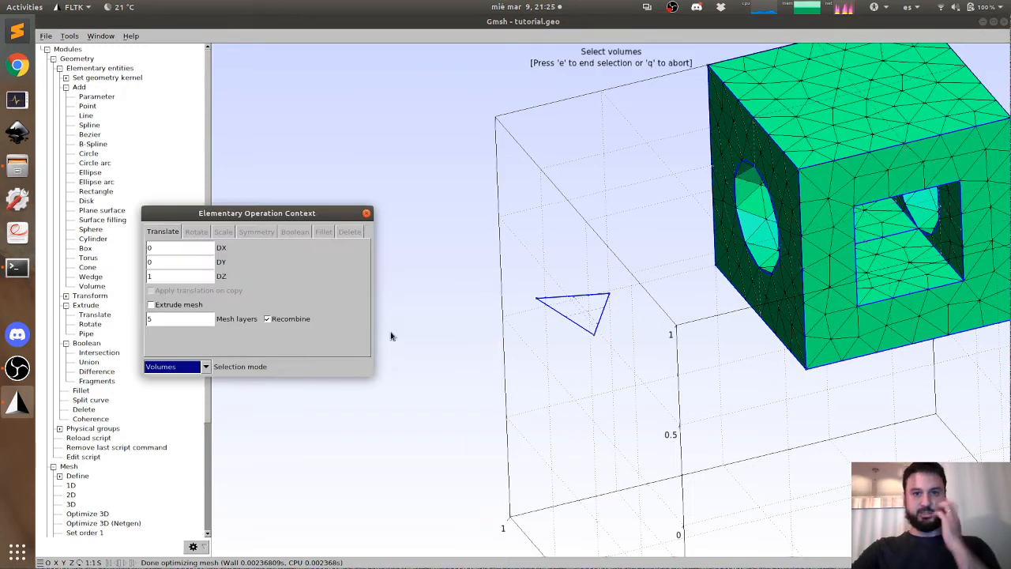
pyautogui.click(205, 366)
pyautogui.click(170, 355)
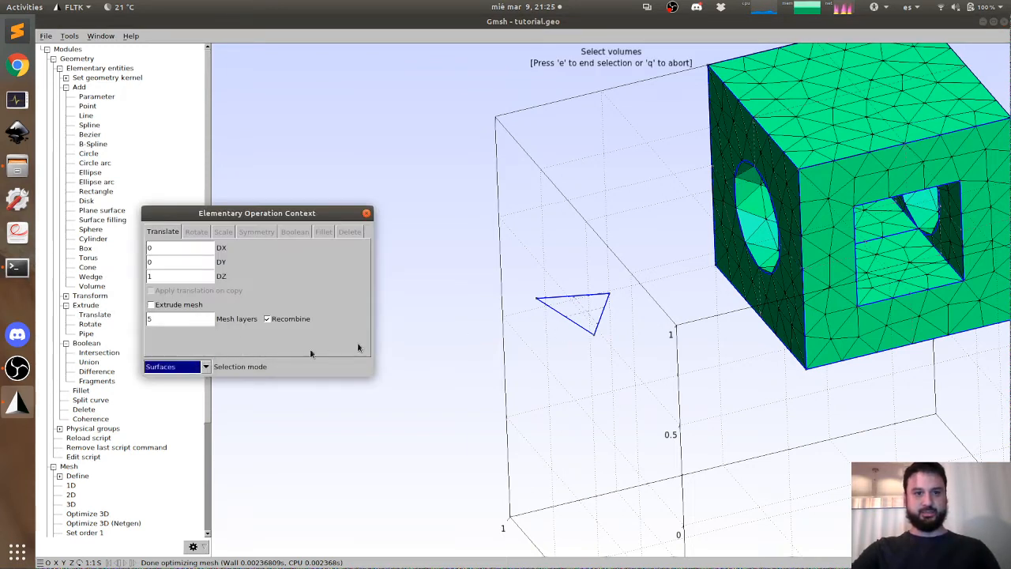
pyautogui.click(587, 311)
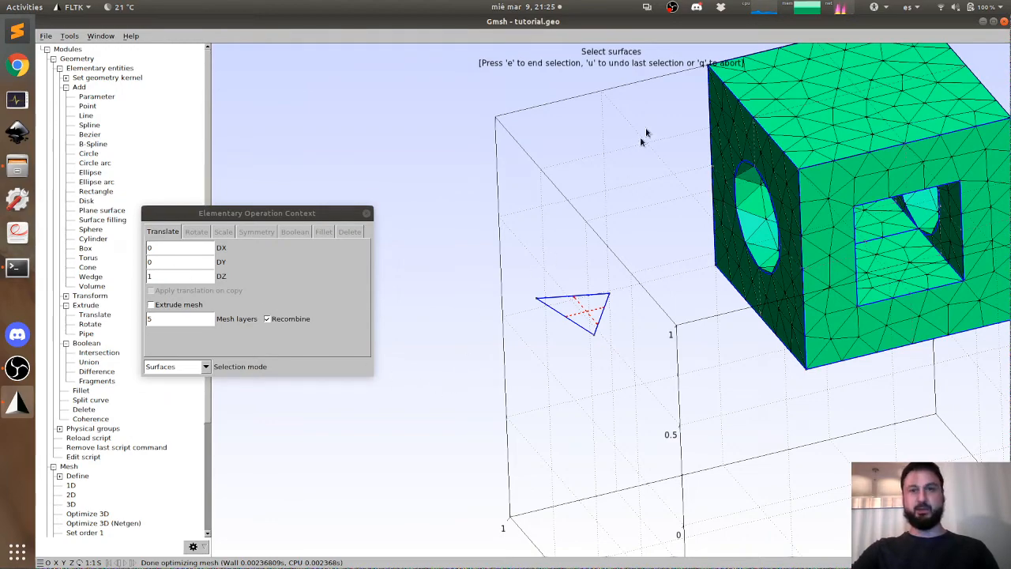
pyautogui.press('e')
pyautogui.moveTo(598, 365); pyautogui.dragTo(548, 285)
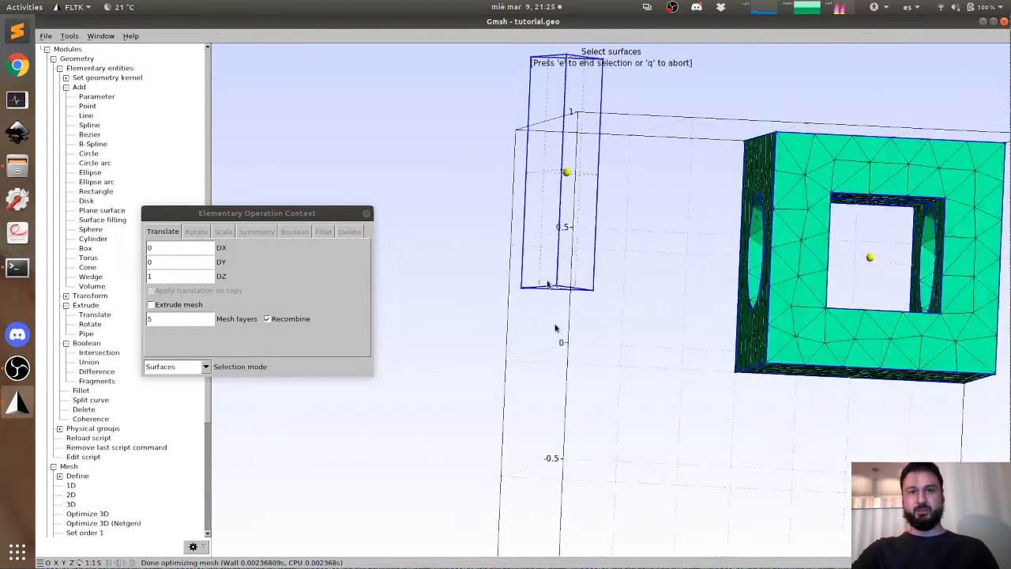
pyautogui.moveTo(556, 328); pyautogui.dragTo(651, 399)
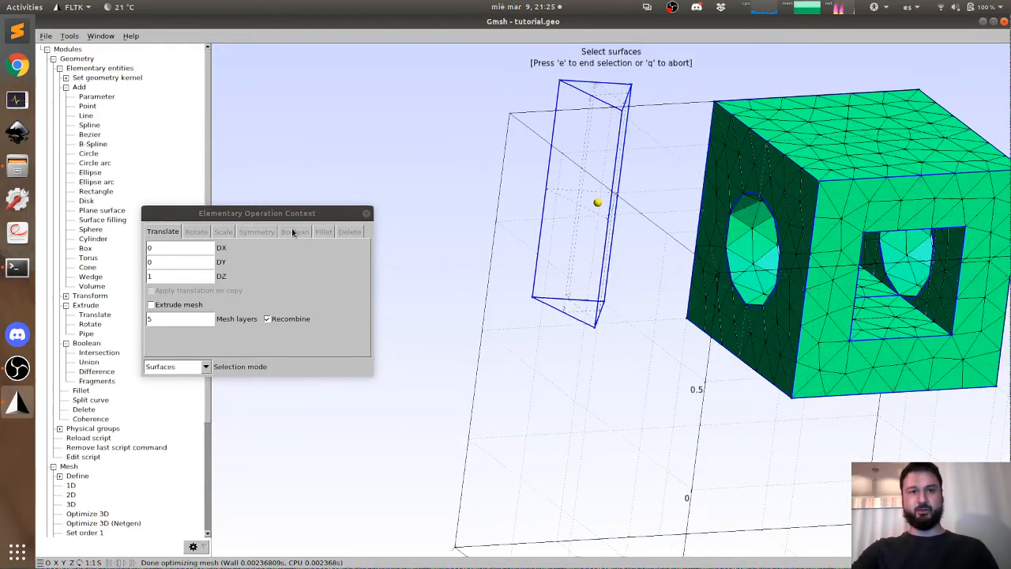
pyautogui.click(366, 213)
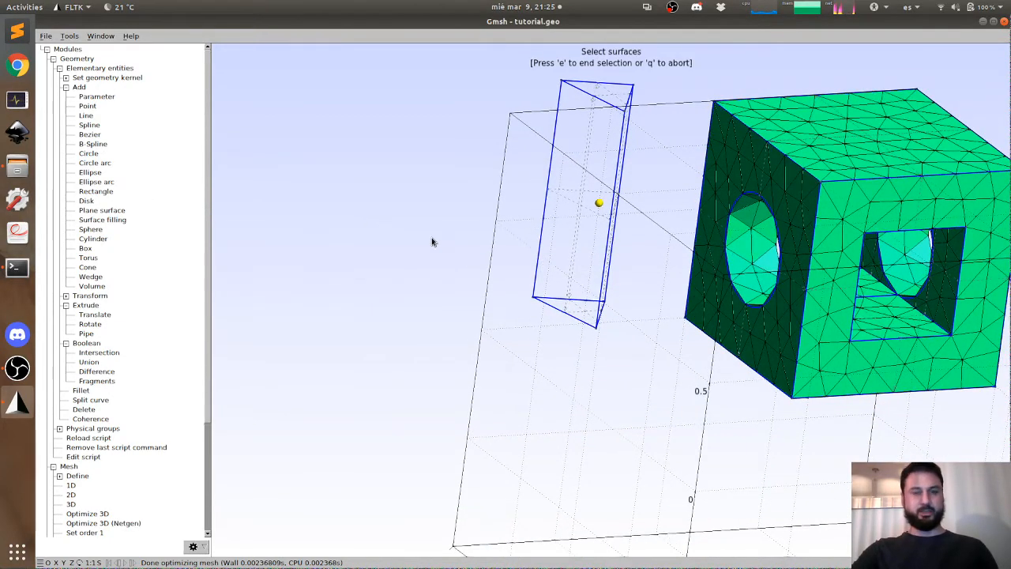
# Step: Reload the script and generate the 3D mesh of the extruded triangular prism and the cut cube
pyautogui.moveTo(432, 242); pyautogui.dragTo(635, 77)
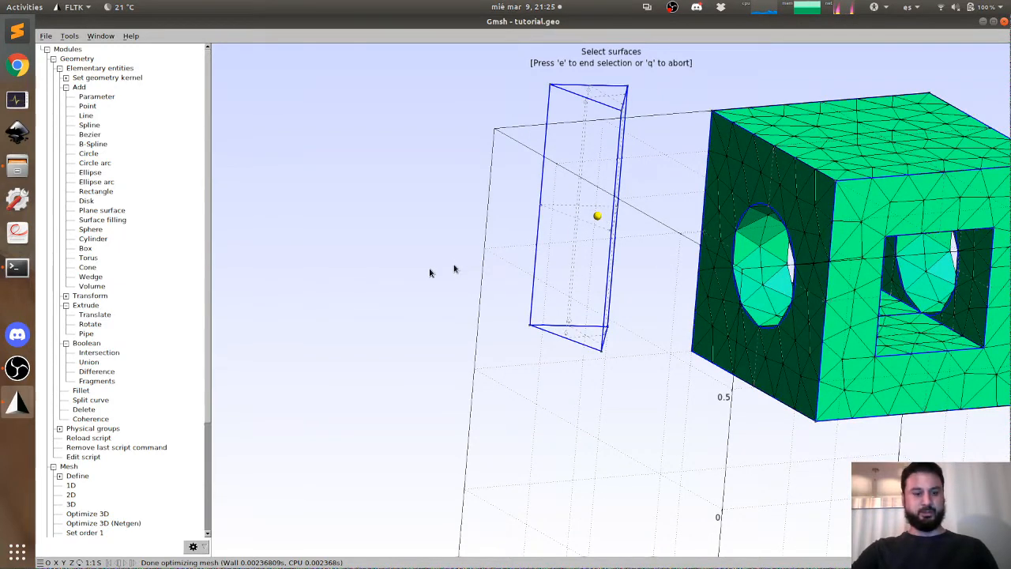
pyautogui.click(90, 440)
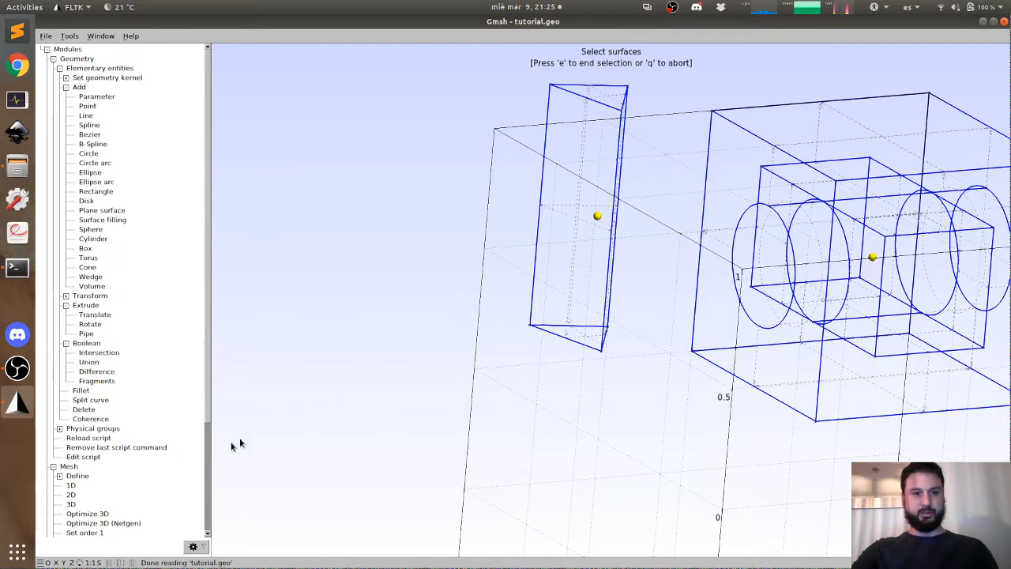
pyautogui.click(70, 504)
pyautogui.moveTo(717, 402); pyautogui.dragTo(574, 250)
pyautogui.moveTo(633, 319); pyautogui.dragTo(544, 439)
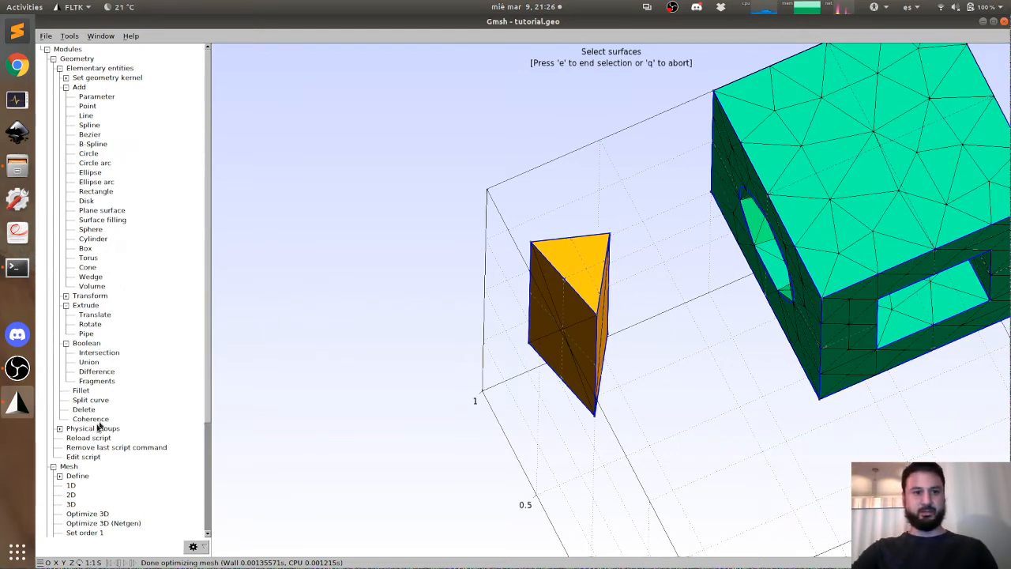
# Step: Open the geometry script in a maximized text editor window and set its syntax highlighting to C++
pyautogui.click(81, 458)
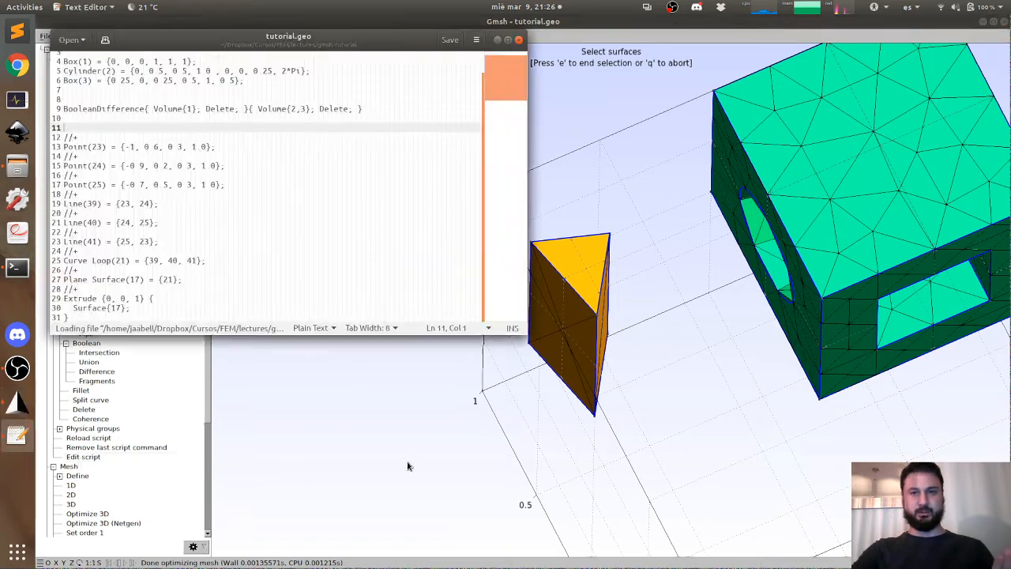
pyautogui.doubleClick(344, 39)
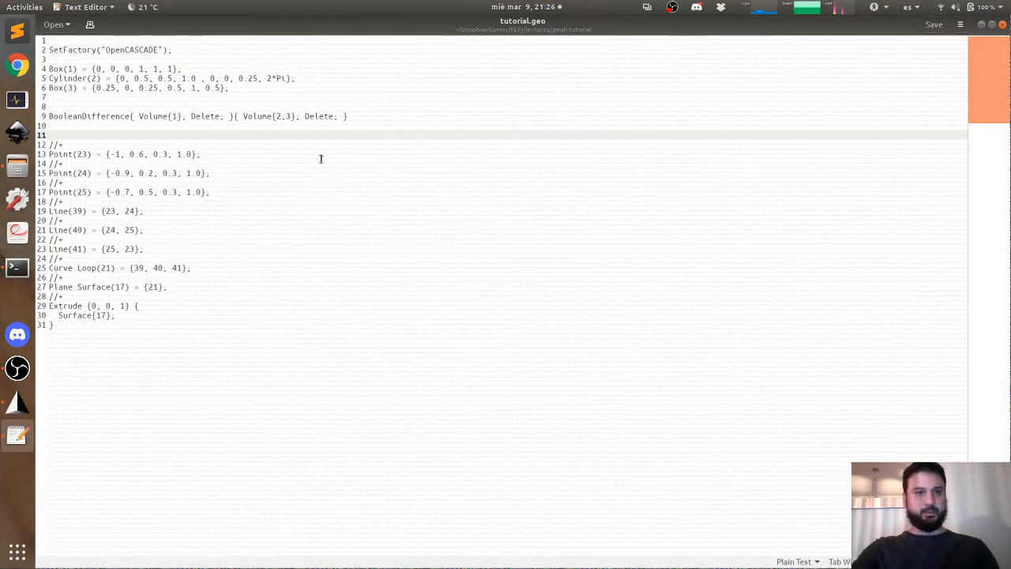
pyautogui.click(793, 561)
pyautogui.write('c')
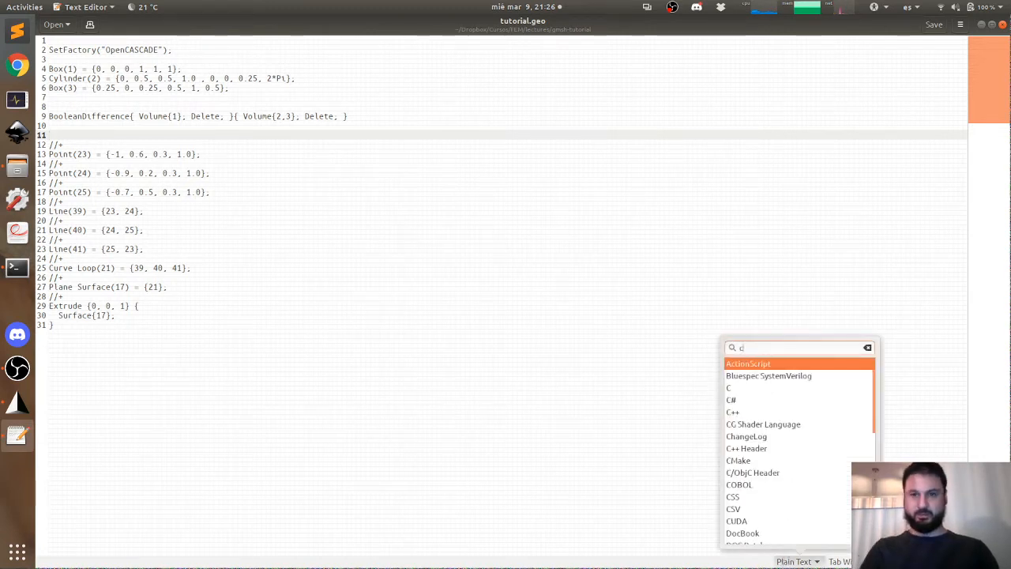
pyautogui.press('Down')
pyautogui.press('Down')
pyautogui.press('Down')
pyautogui.press('Down')
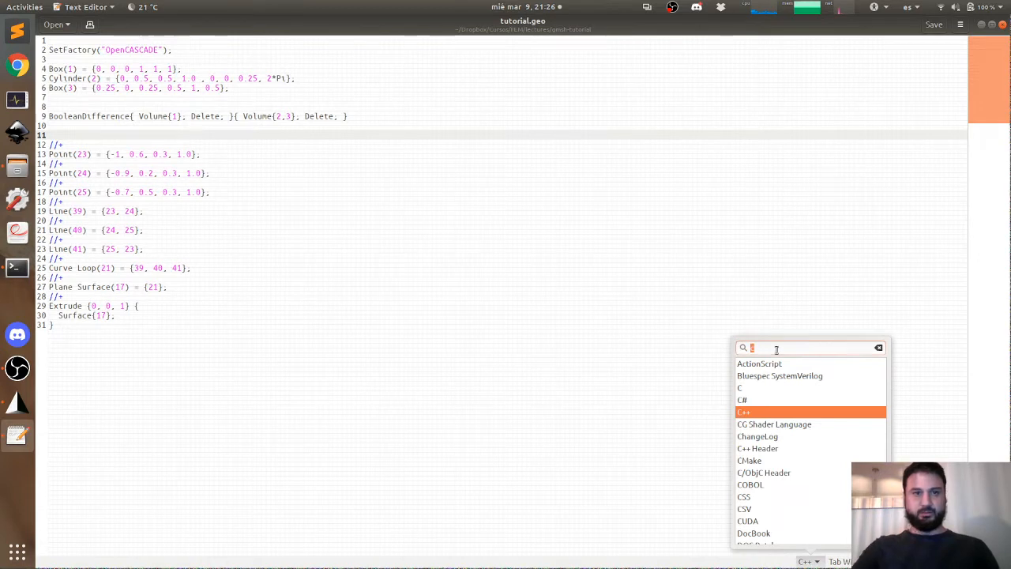
pyautogui.press('Return')
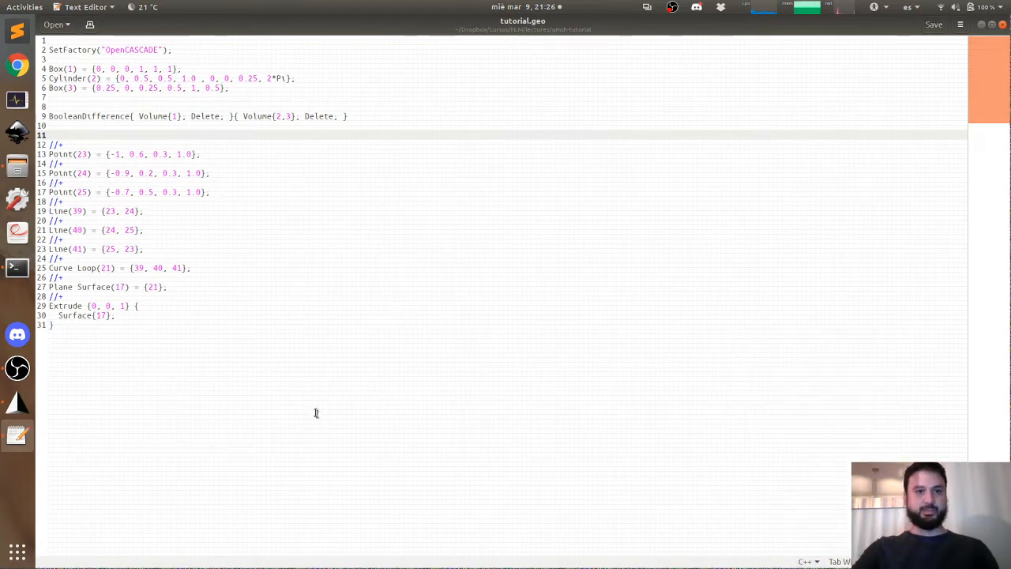
# Step: Look through the script's generated point, line, curve loop, surface and extrude commands below the Boolean difference
pyautogui.moveTo(316, 413); pyautogui.dragTo(210, 180)
pyautogui.click(544, 393)
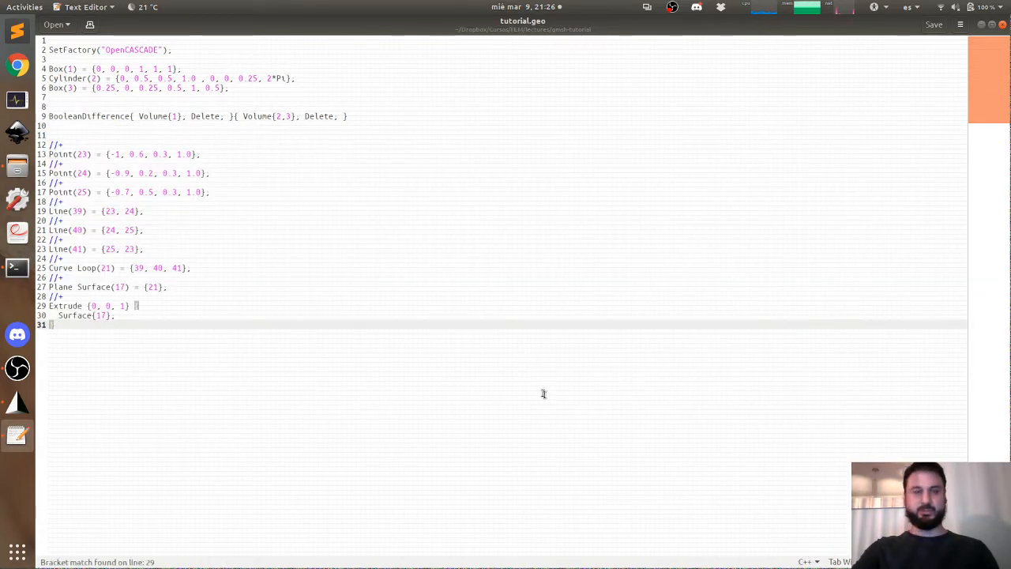
pyautogui.click(166, 226)
pyautogui.tripleClick(69, 145)
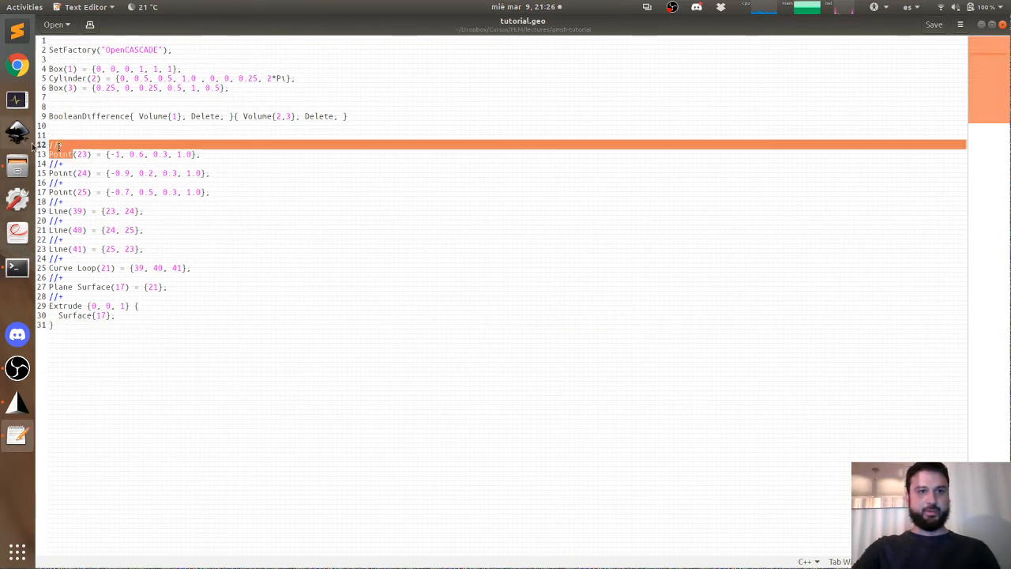
pyautogui.click(68, 144)
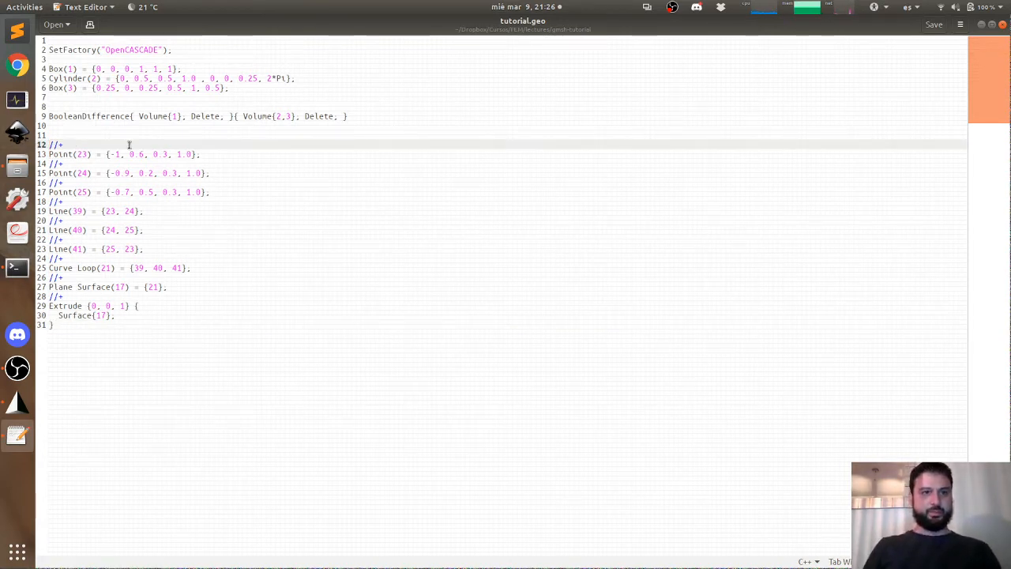
pyautogui.press('Down')
pyautogui.press('Down')
pyautogui.press('Down')
pyautogui.press('Down')
pyautogui.press('Down')
pyautogui.press('Up')
pyautogui.press('Up')
pyautogui.press('Up')
pyautogui.press('Up')
pyautogui.press('Down')
pyautogui.press('Down')
pyautogui.press('Down')
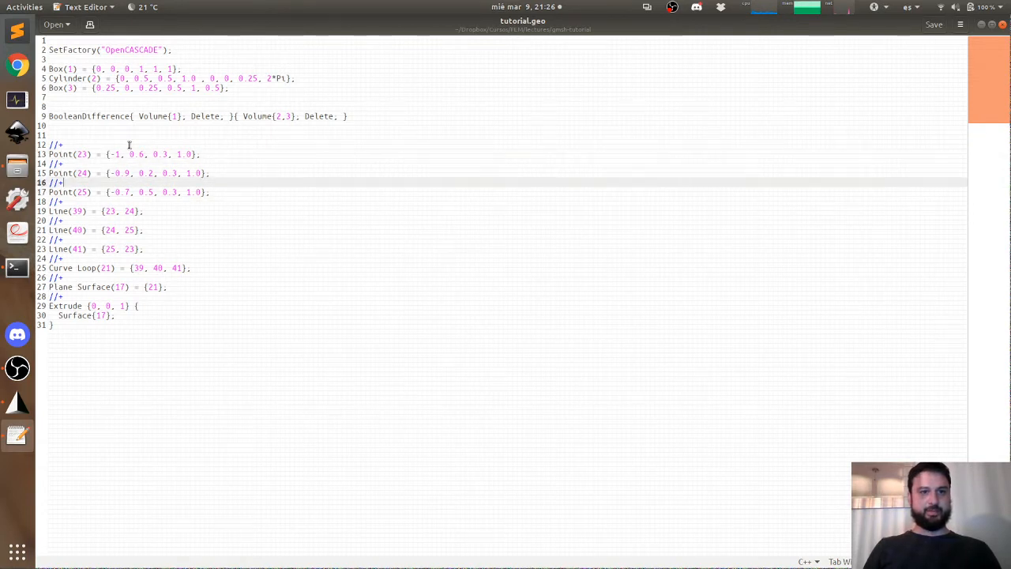
pyautogui.press('Down')
pyautogui.press('Down')
pyautogui.press('Up')
pyautogui.press('Up')
pyautogui.press('Up')
pyautogui.press('Up')
pyautogui.press('Up')
pyautogui.press('Up')
pyautogui.press('Up')
pyautogui.press('Down')
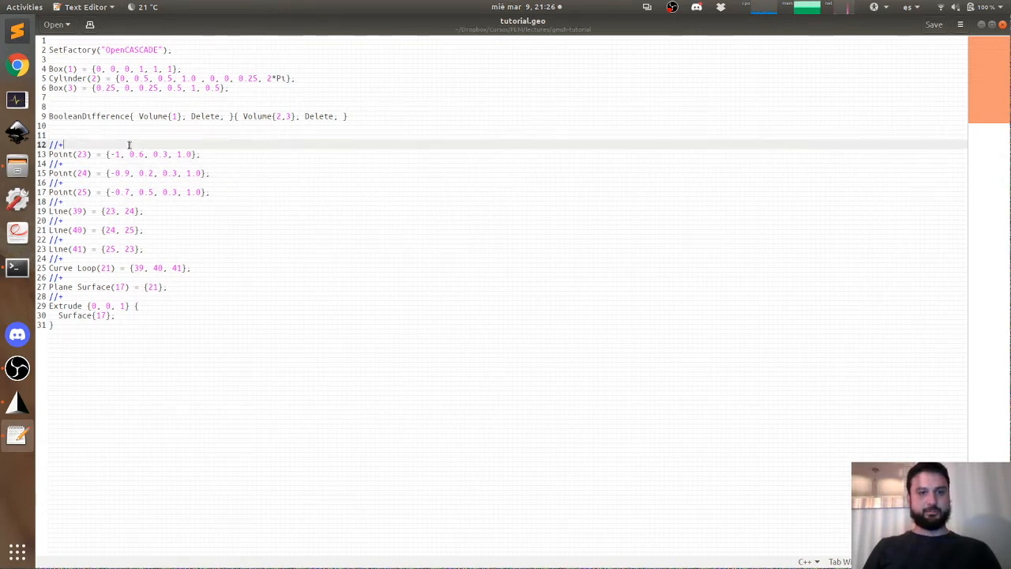
pyautogui.press('Down')
# Step: Insert blank lines above the first point definition and define the parameter a = 0.5; there
pyautogui.press('Up')
pyautogui.press('Up')
pyautogui.press('Up')
pyautogui.press('Return')
pyautogui.press('Return')
pyautogui.press('Return')
pyautogui.press('Up')
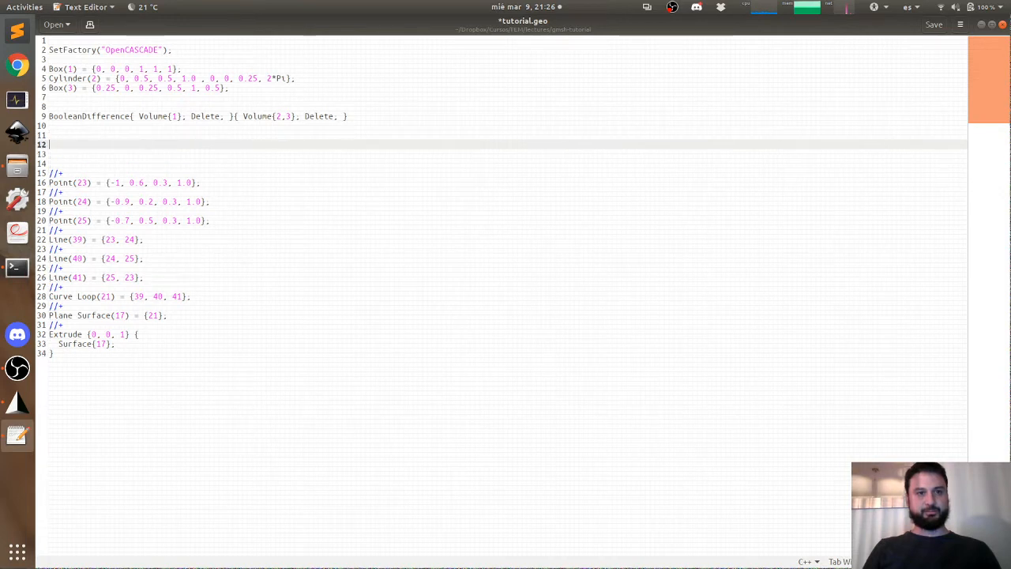
pyautogui.write('a')
pyautogui.press('super+space')
pyautogui.write('= ')
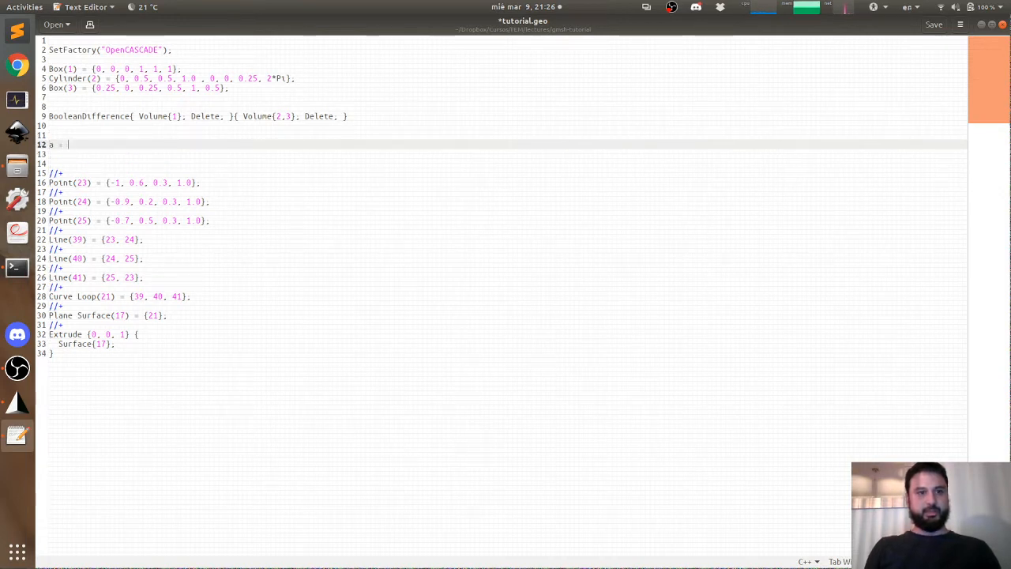
pyautogui.write('0.5;')
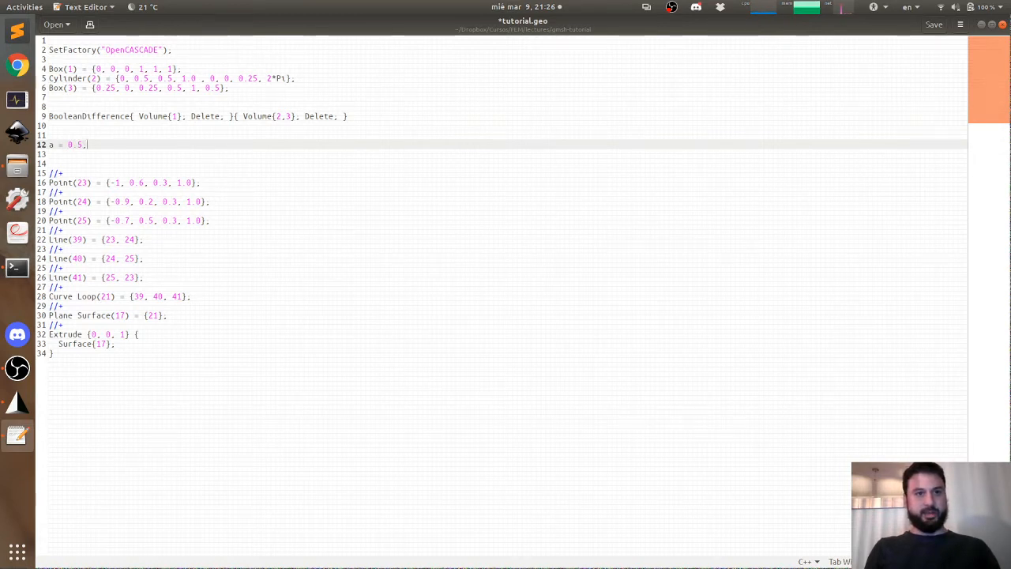
# Step: Define the height parameter h = Sqrt(3)/3; on the line below parameter a
pyautogui.press('Return')
pyautogui.write('h = ')
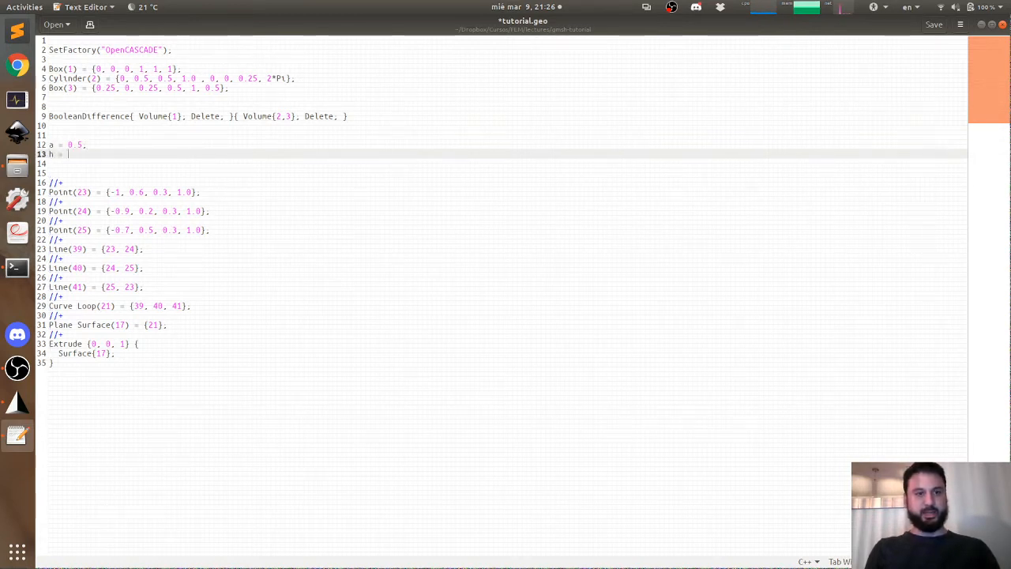
pyautogui.write('Sqrt(3)')
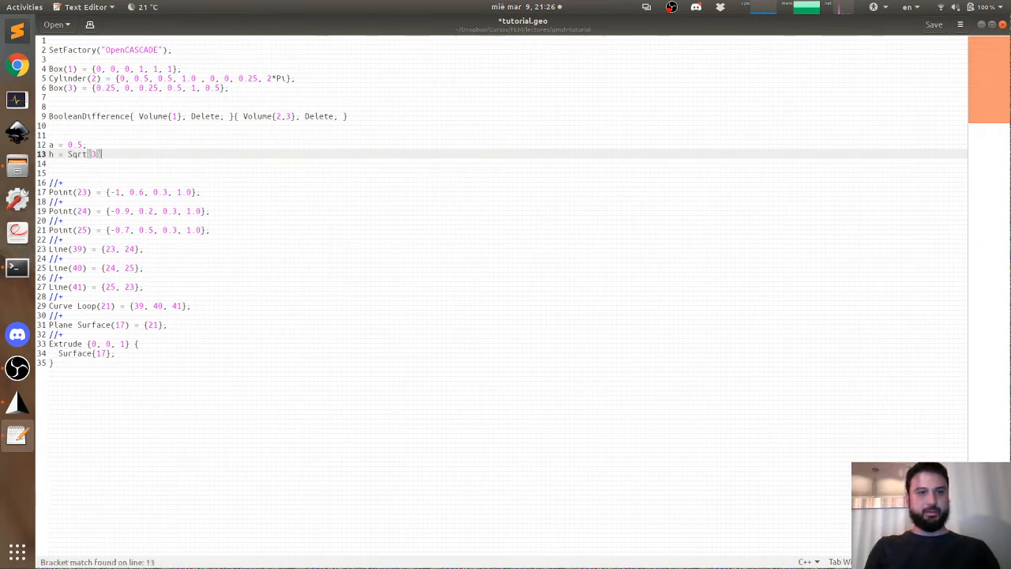
pyautogui.write('/3;')
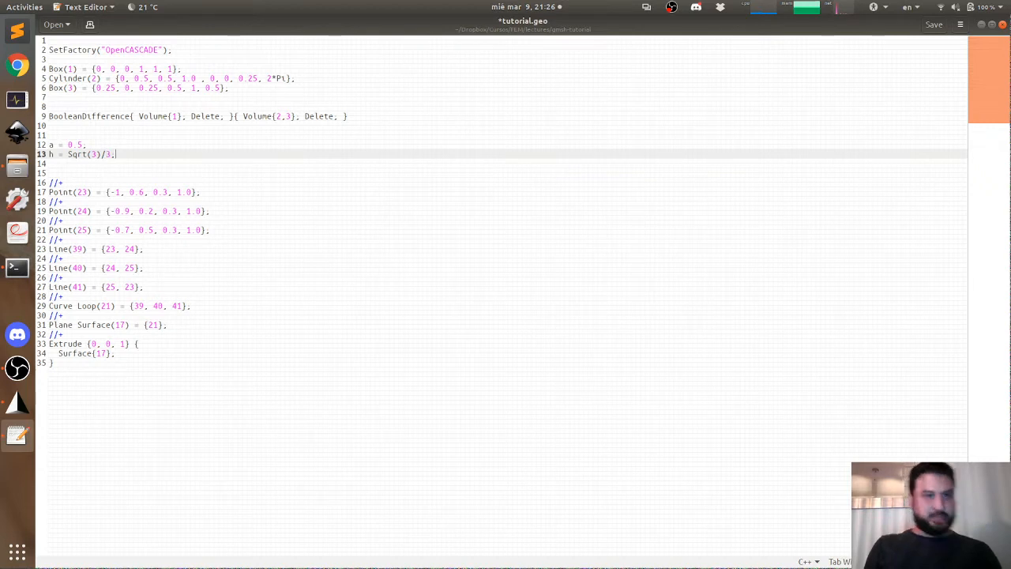
pyautogui.press('Up')
pyautogui.press('Down')
pyautogui.press('Up')
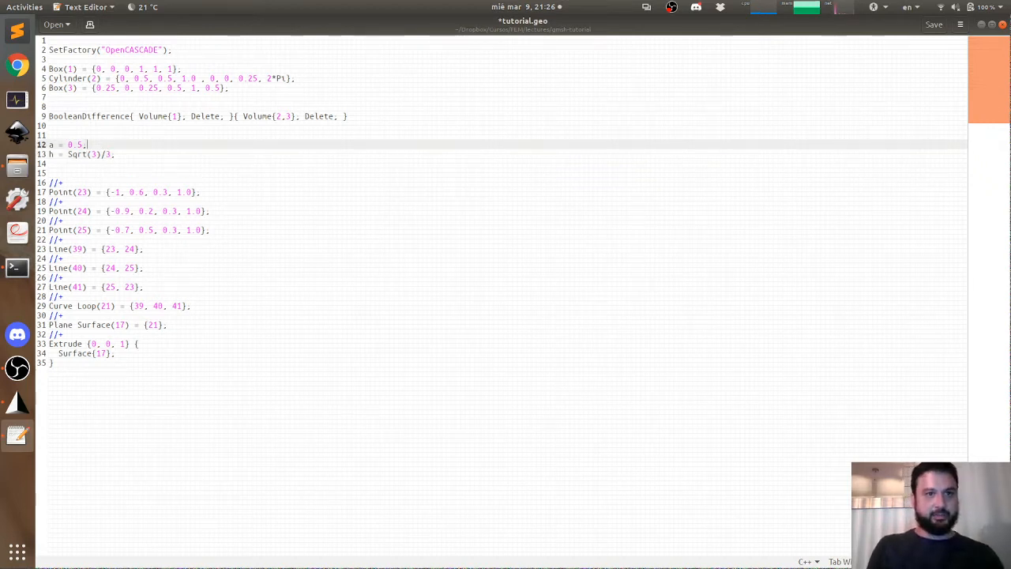
pyautogui.press('Down')
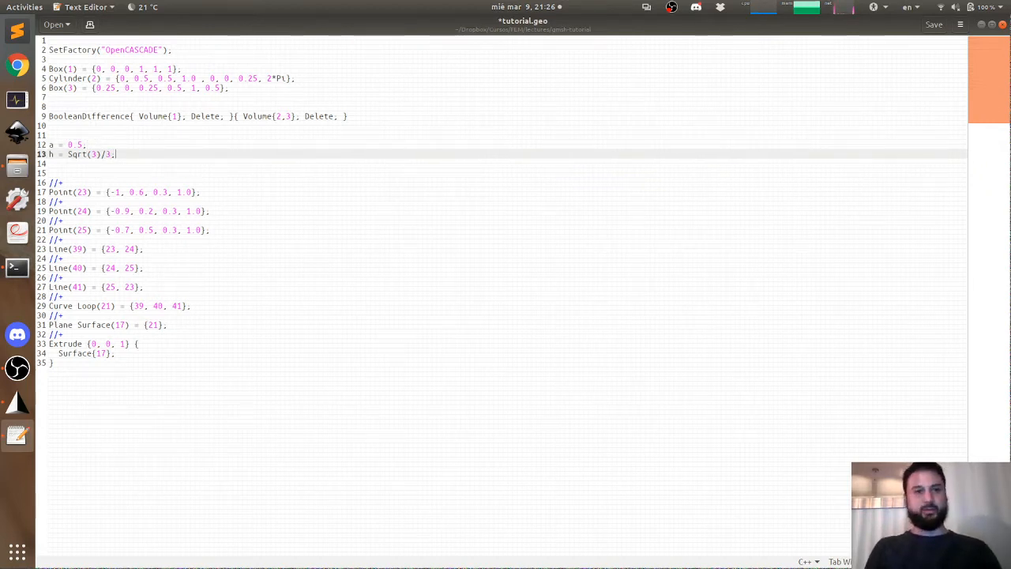
# Step: Set the coordinates of Point(23) to 0, 0, 0, keeping its mesh size of 1.0
pyautogui.click(205, 230)
pyautogui.click(135, 229)
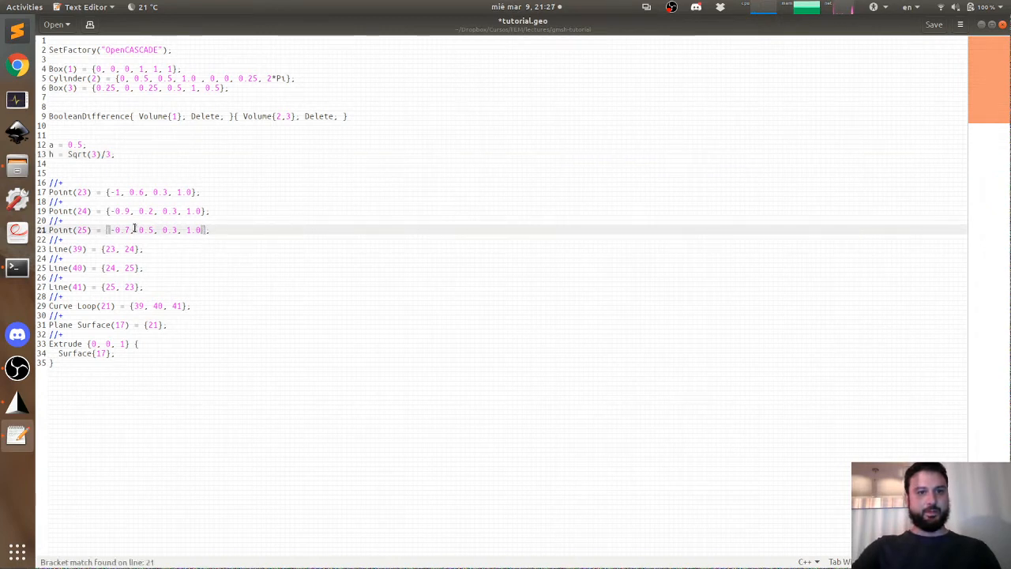
pyautogui.click(117, 192)
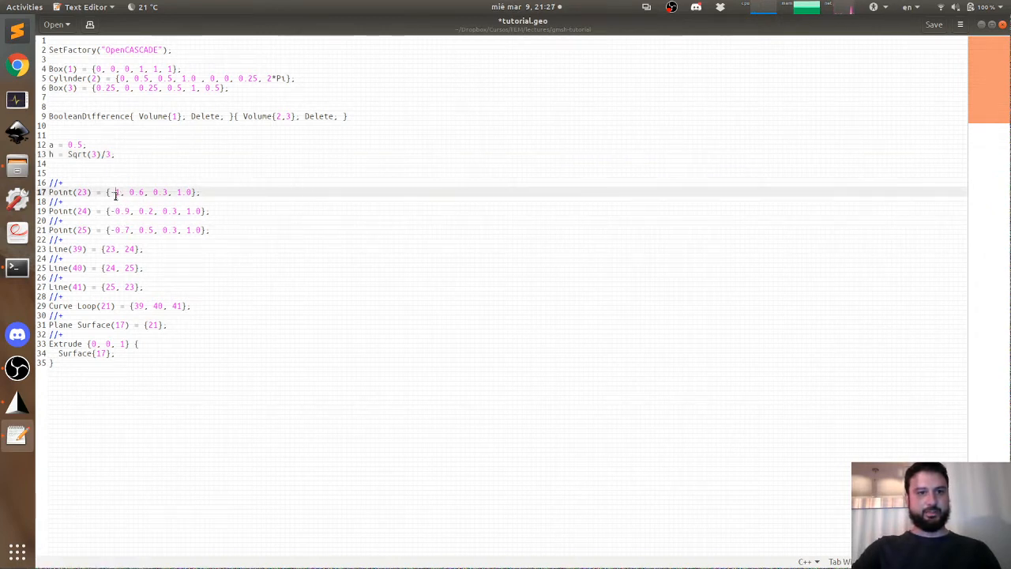
pyautogui.press('BackSpace')
pyautogui.press('BackSpace')
pyautogui.write('0')
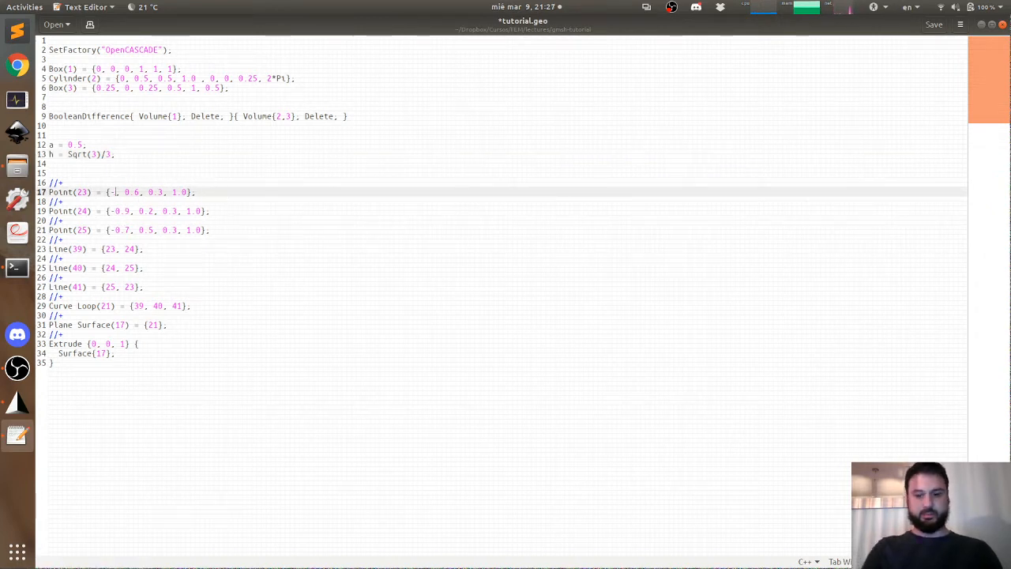
pyautogui.press('BackSpace')
pyautogui.press('BackSpace')
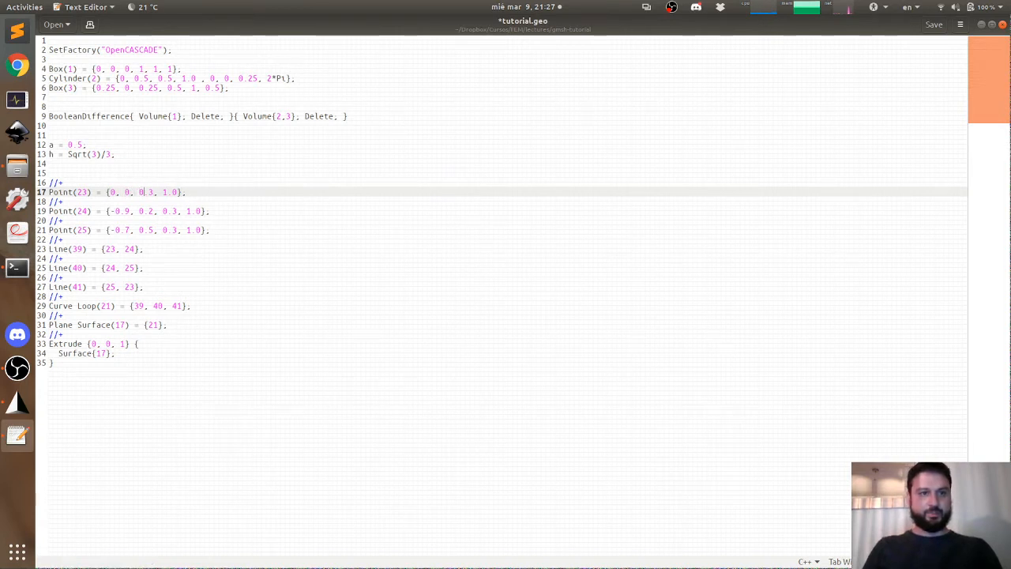
pyautogui.press('BackSpace')
pyautogui.press('BackSpace')
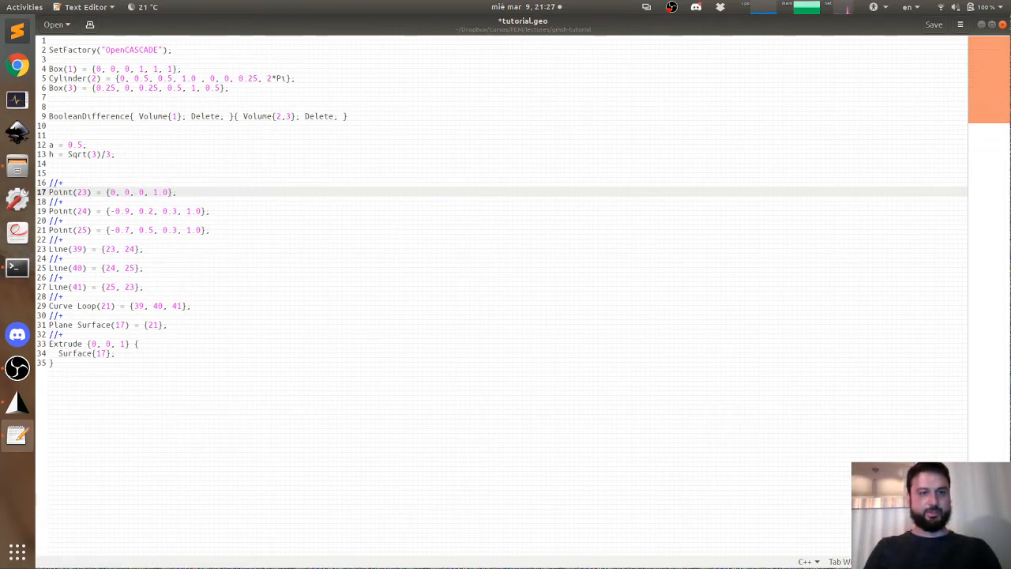
# Step: Set the coordinates of Point(24) to a, 0, 0 using the side-length parameter
pyautogui.press('Down')
pyautogui.press('Down')
pyautogui.press('Delete')
pyautogui.press('Delete')
pyautogui.press('Delete')
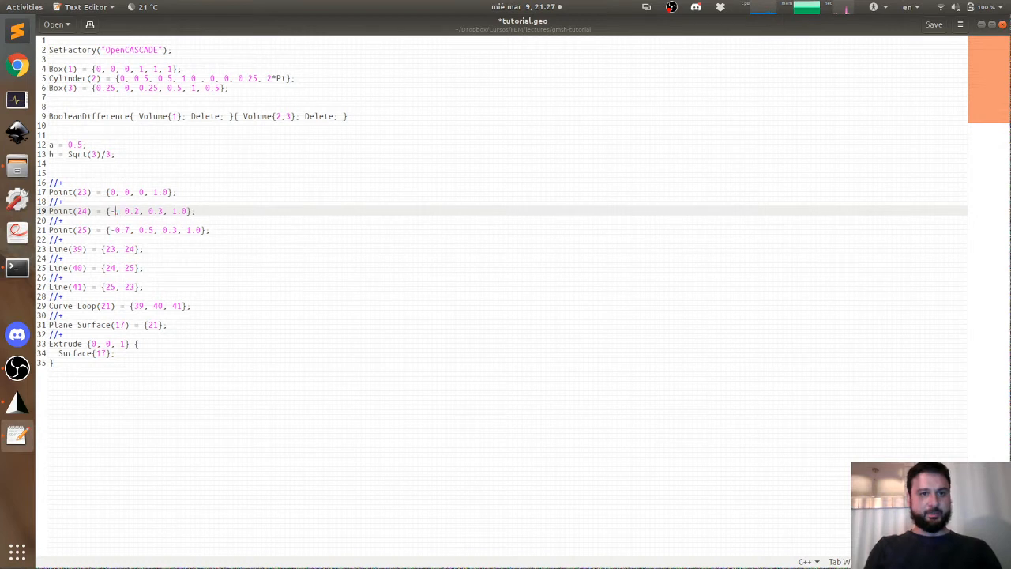
pyautogui.press('BackSpace')
pyautogui.write('a')
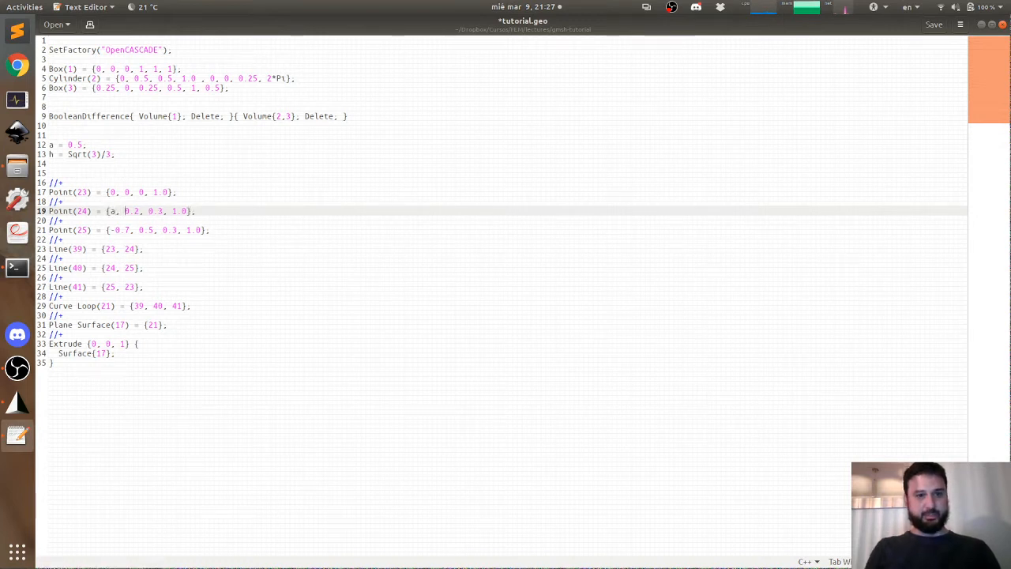
pyautogui.press('Right')
pyautogui.press('Delete')
pyautogui.press('Delete')
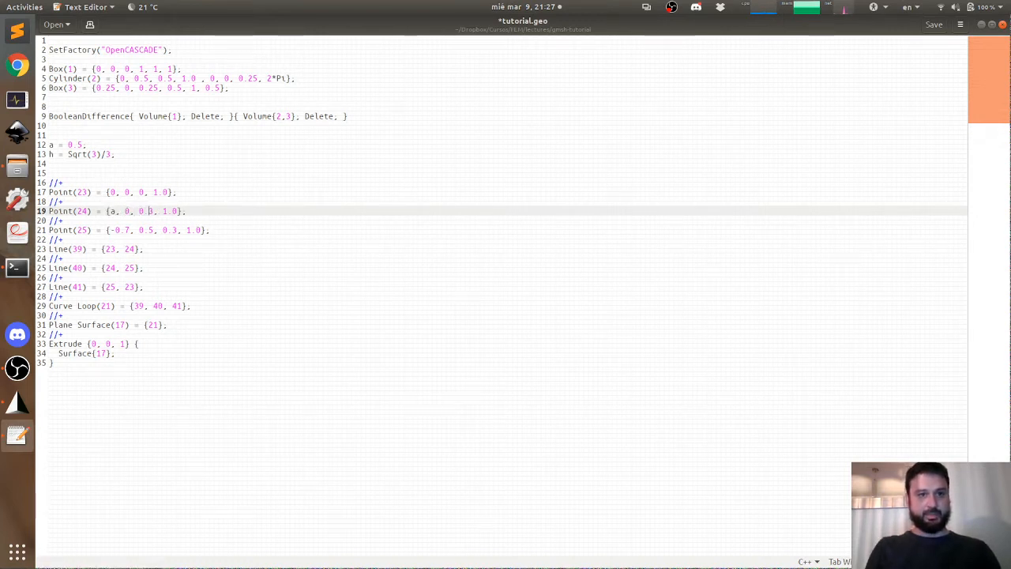
pyautogui.press('Delete')
pyautogui.press('BackSpace')
# Step: Set the coordinates of Point(25) to a/2, h, 0. and save the script
pyautogui.press('Down')
pyautogui.press('Down')
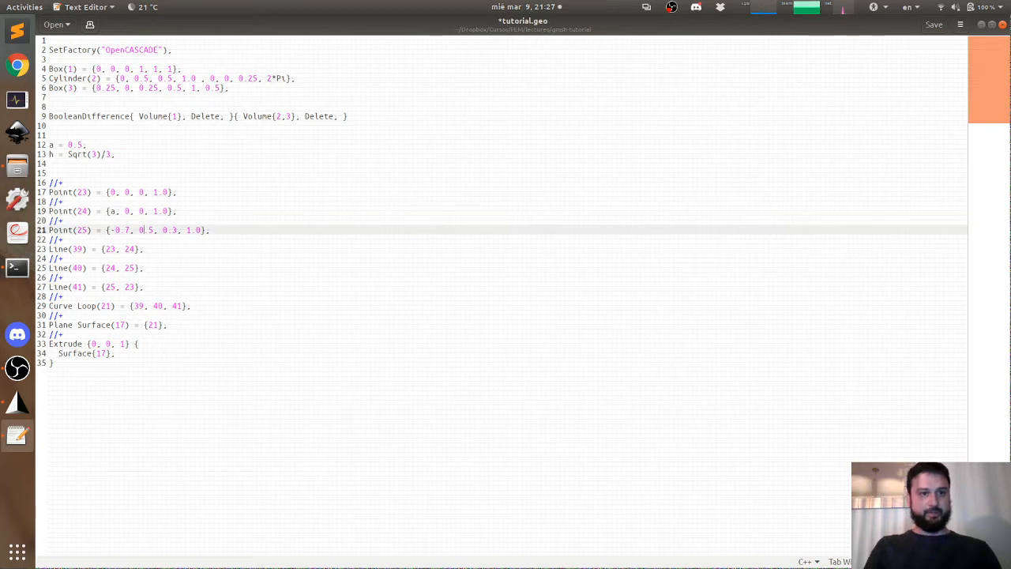
pyautogui.press('BackSpace')
pyautogui.press('BackSpace')
pyautogui.press('BackSpace')
pyautogui.press('BackSpace')
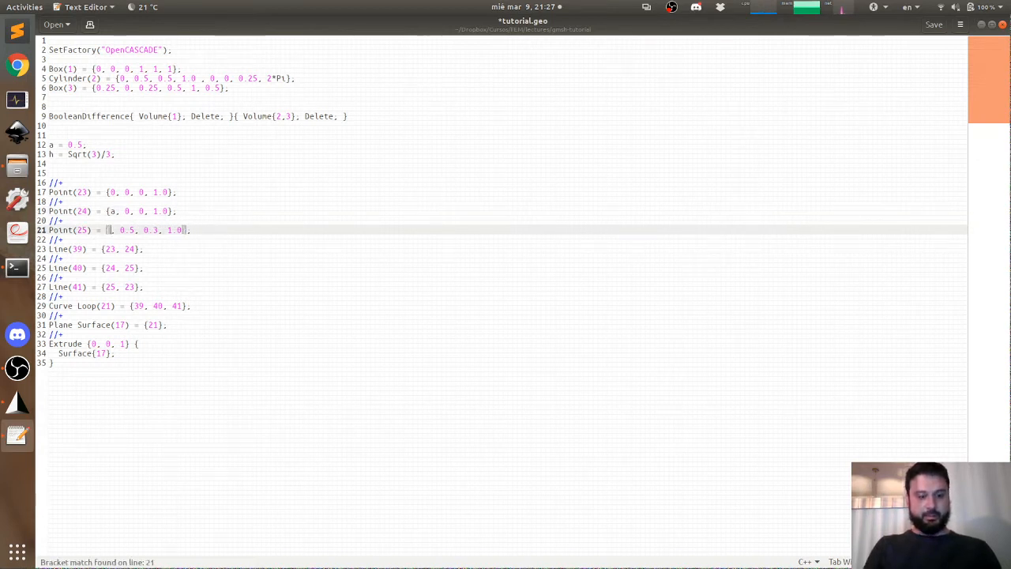
pyautogui.write('a/2, ')
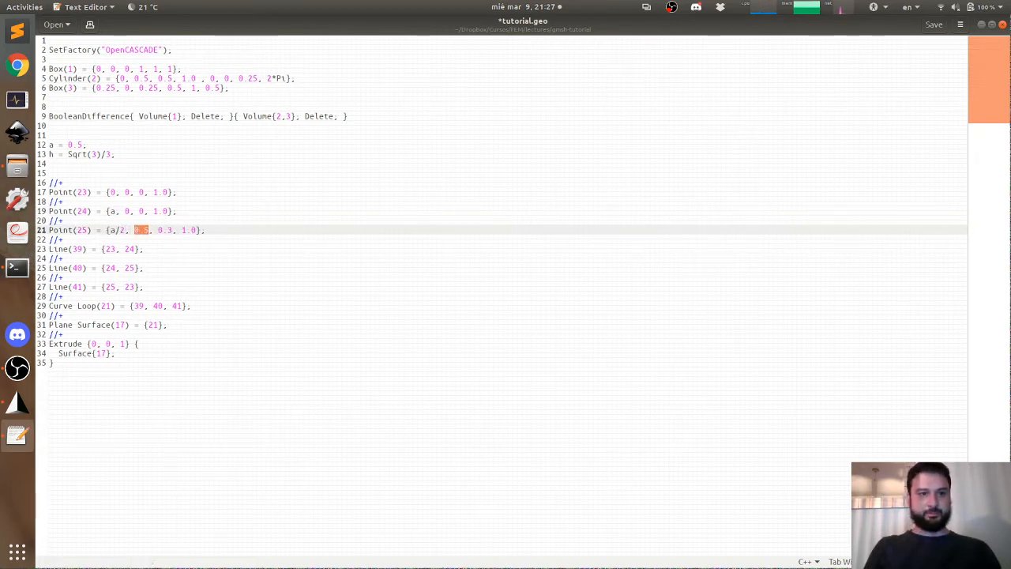
pyautogui.write('h, ')
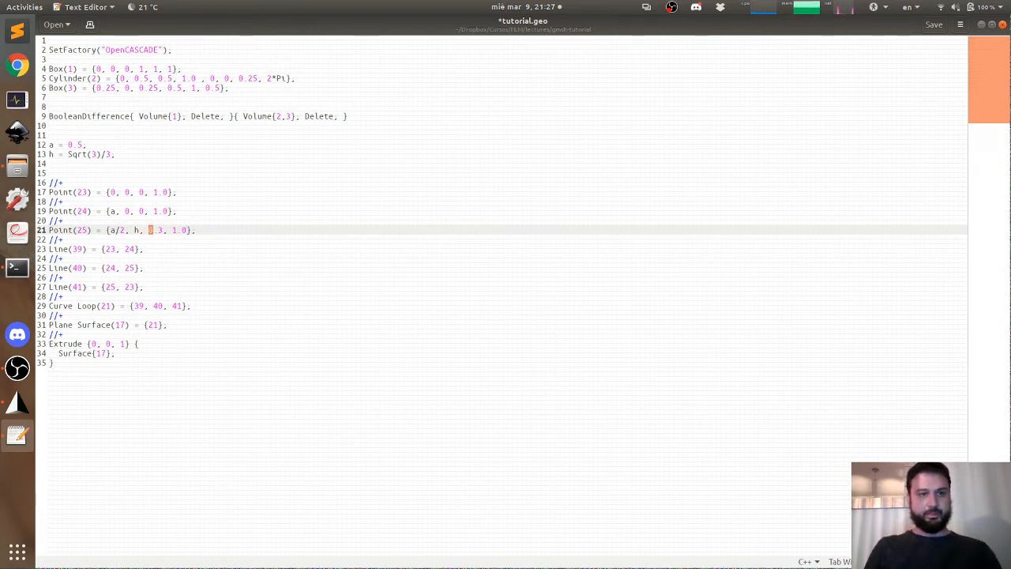
pyautogui.write('0.')
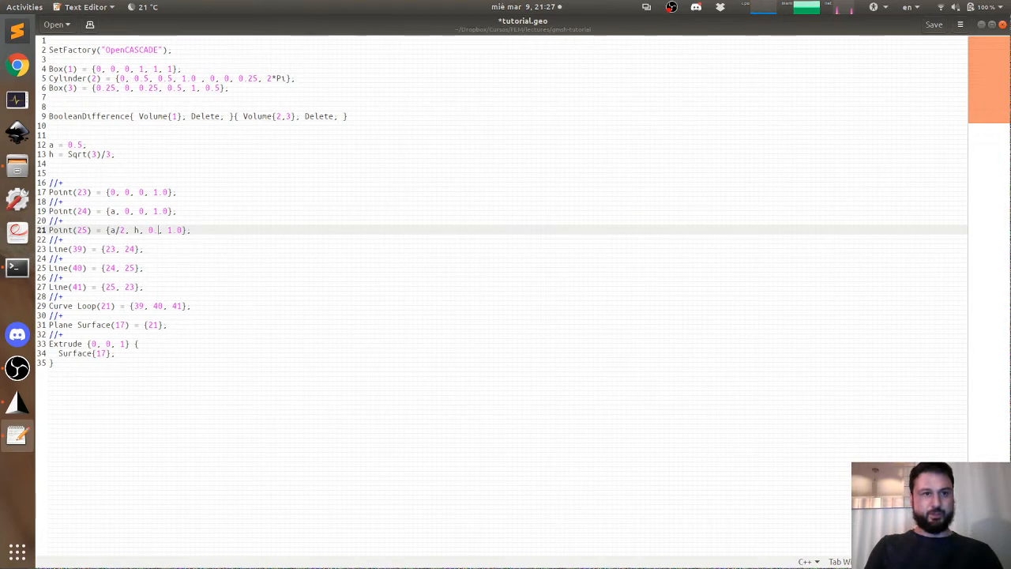
pyautogui.hotkey('ctrl', 's')
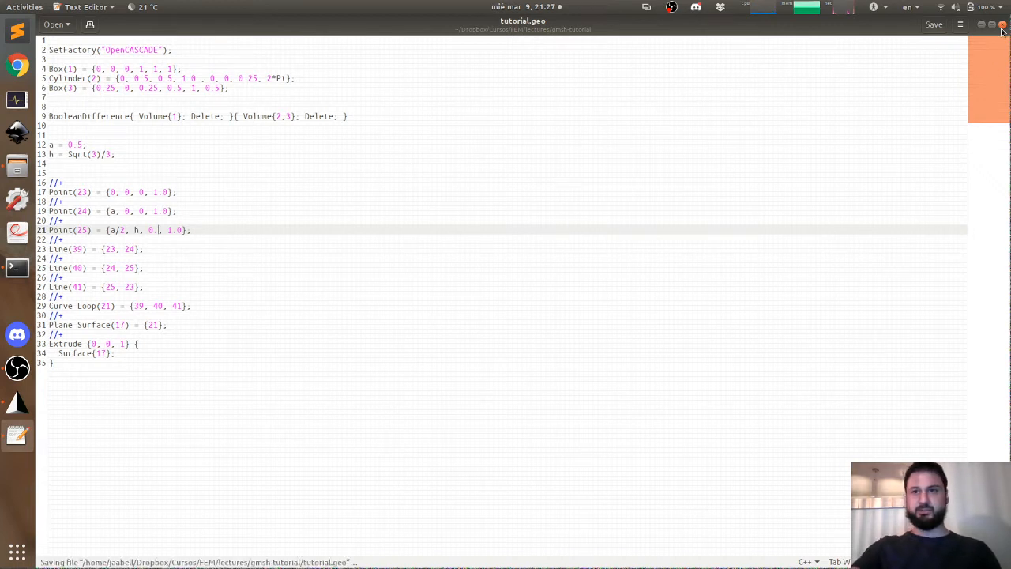
# Step: Switch to Gmsh and reload the script to show the parametrized triangular prism
pyautogui.hotkey('alt', 'Tab')
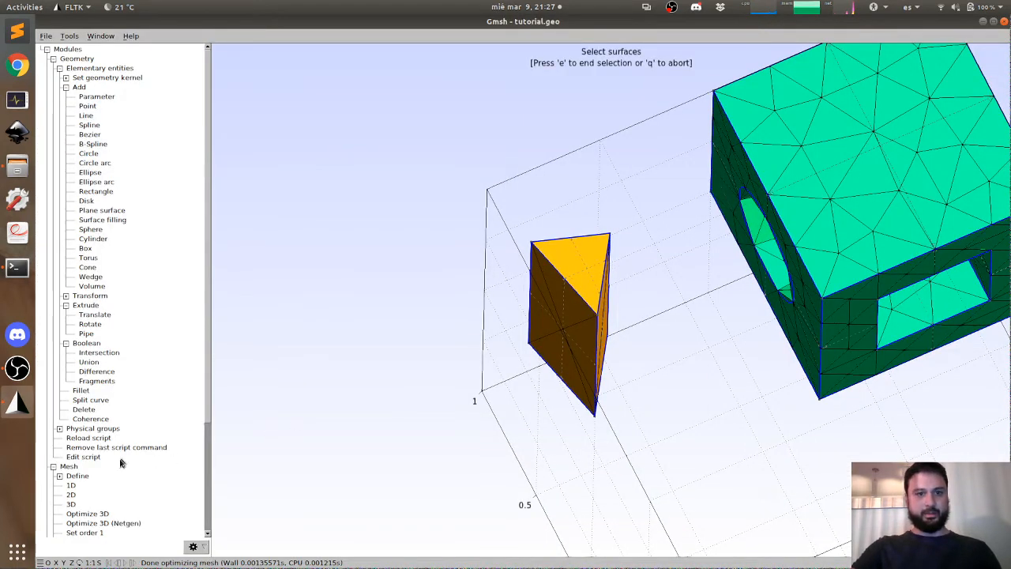
pyautogui.click(76, 439)
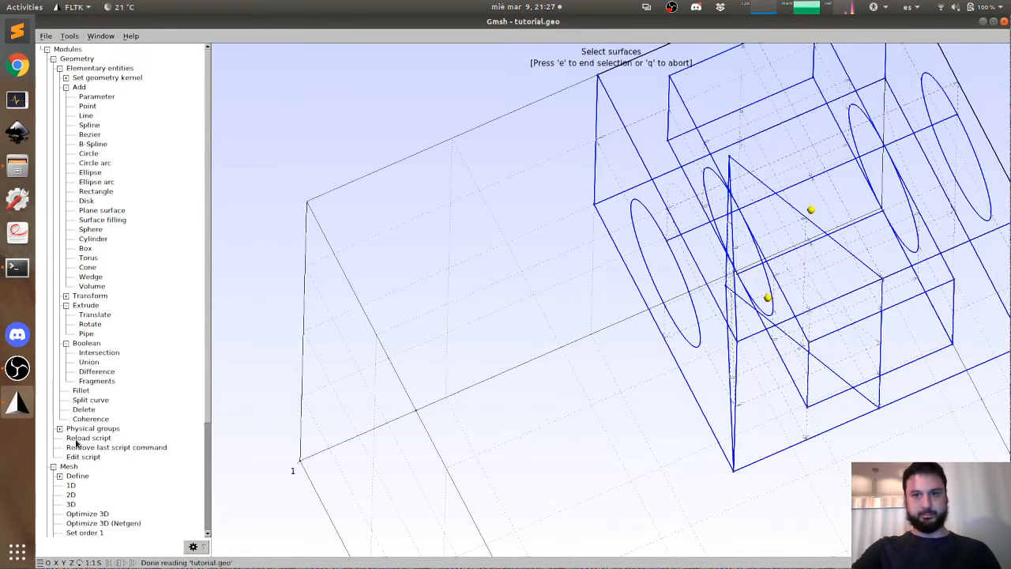
pyautogui.moveTo(745, 399); pyautogui.dragTo(608, 469)
pyautogui.moveTo(745, 287); pyautogui.dragTo(745, 400)
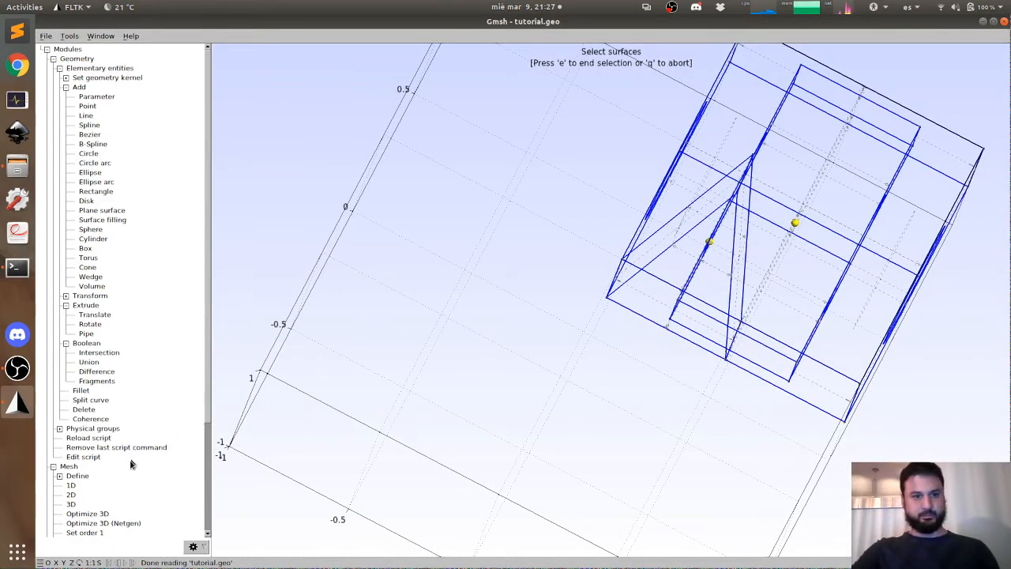
# Step: Generate the 3D mesh of the reloaded geometry and inspect the prism where it meets the cut cube
pyautogui.click(71, 504)
pyautogui.moveTo(773, 417); pyautogui.dragTo(789, 388)
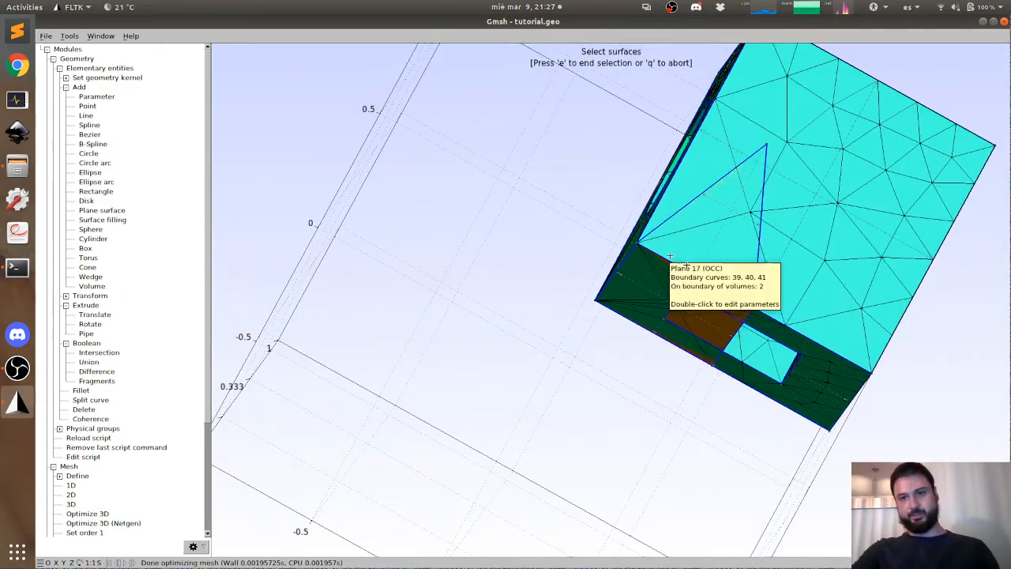
pyautogui.moveTo(765, 328); pyautogui.dragTo(659, 305)
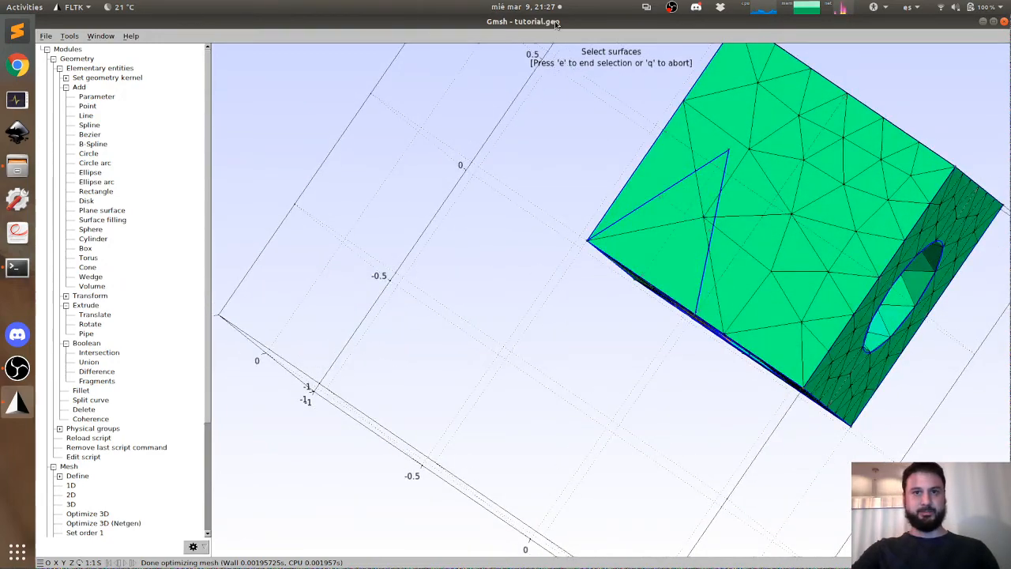
# Step: Open the geometry script in the text editor again from Gmsh
pyautogui.moveTo(558, 23); pyautogui.dragTo(553, 128)
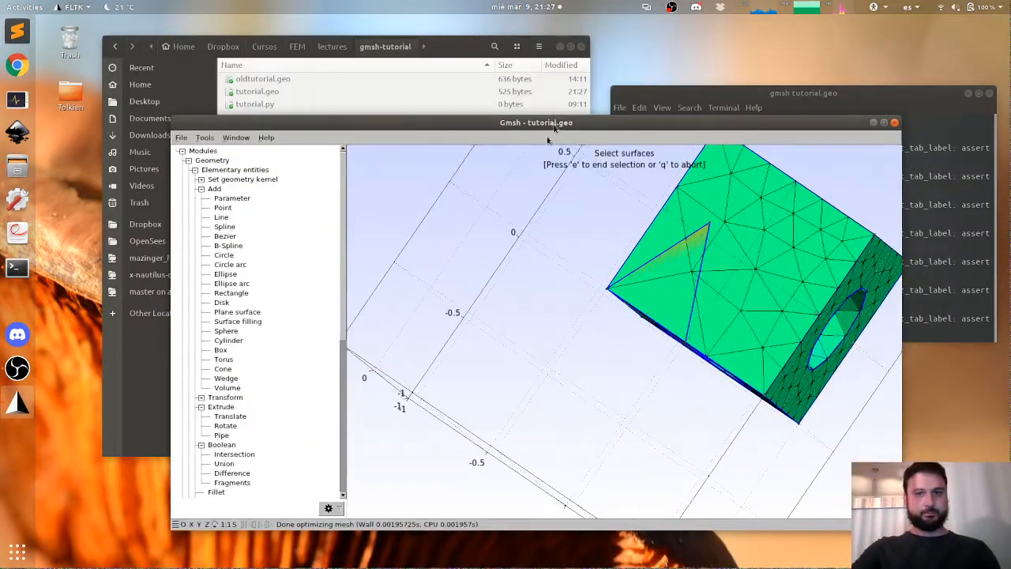
pyautogui.doubleClick(811, 129)
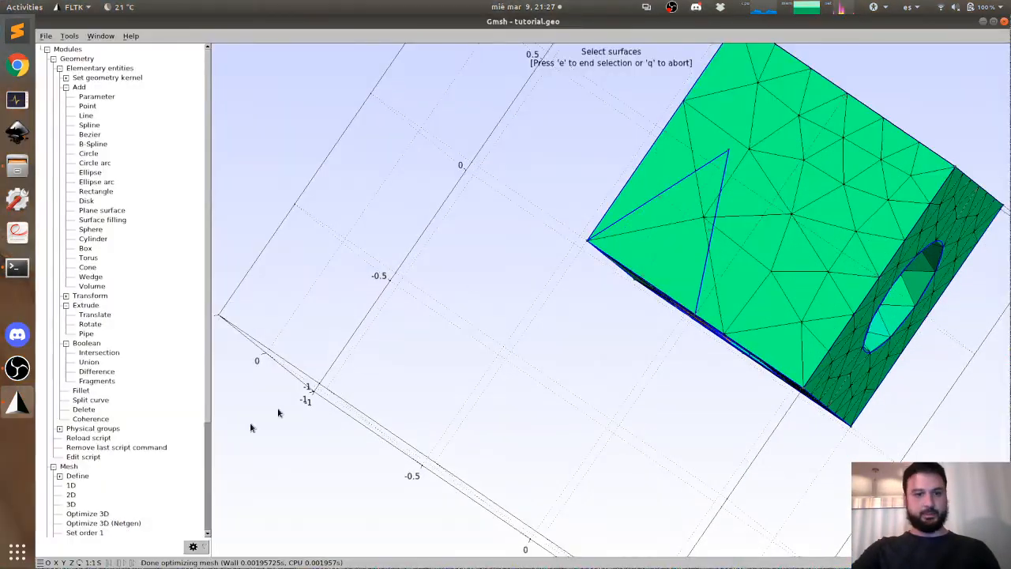
pyautogui.click(83, 456)
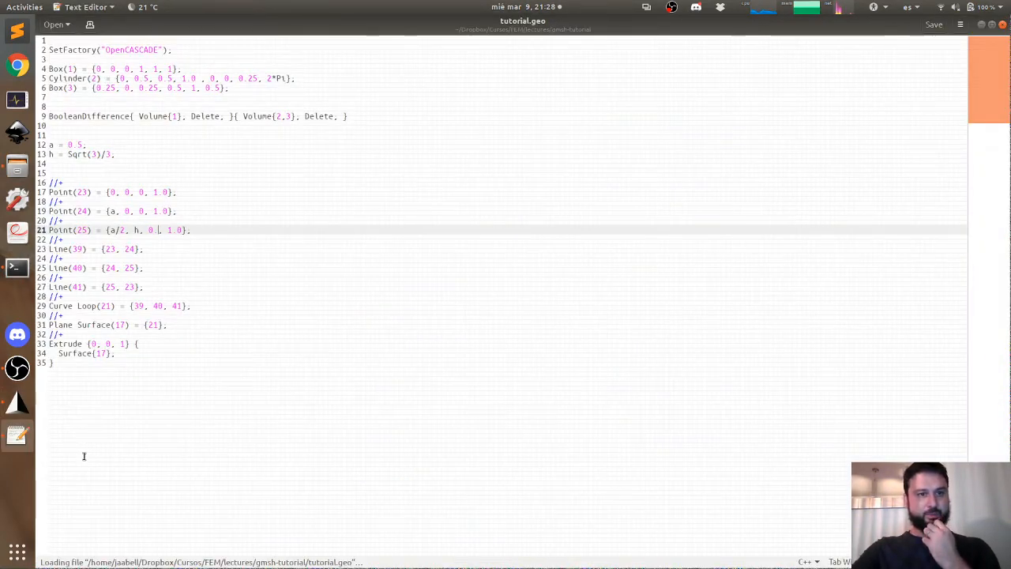
# Step: Set the height variable h to Sqrt(3)/2 in the script and save the file
pyautogui.click(106, 154)
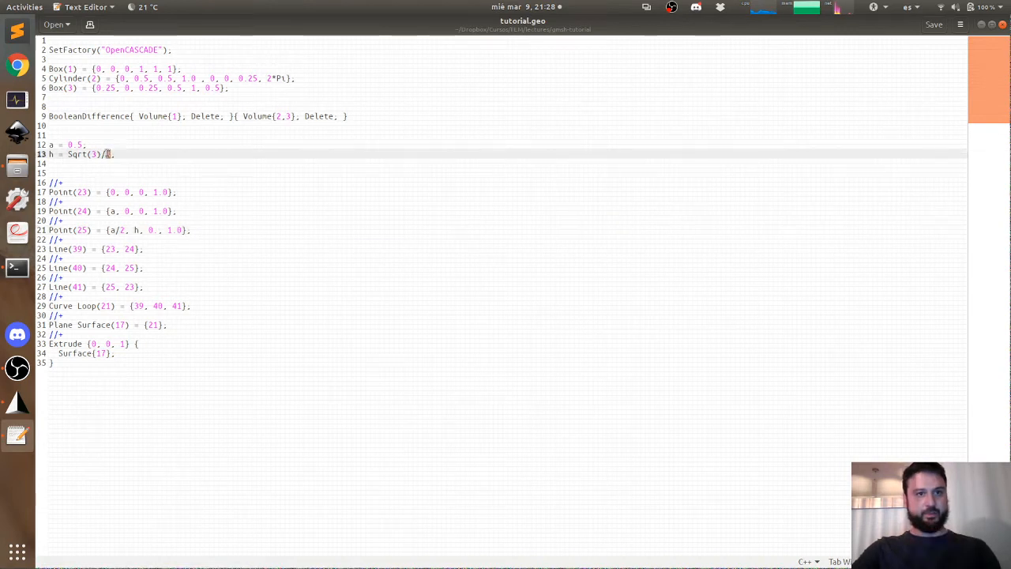
pyautogui.moveTo(106, 154); pyautogui.dragTo(116, 155)
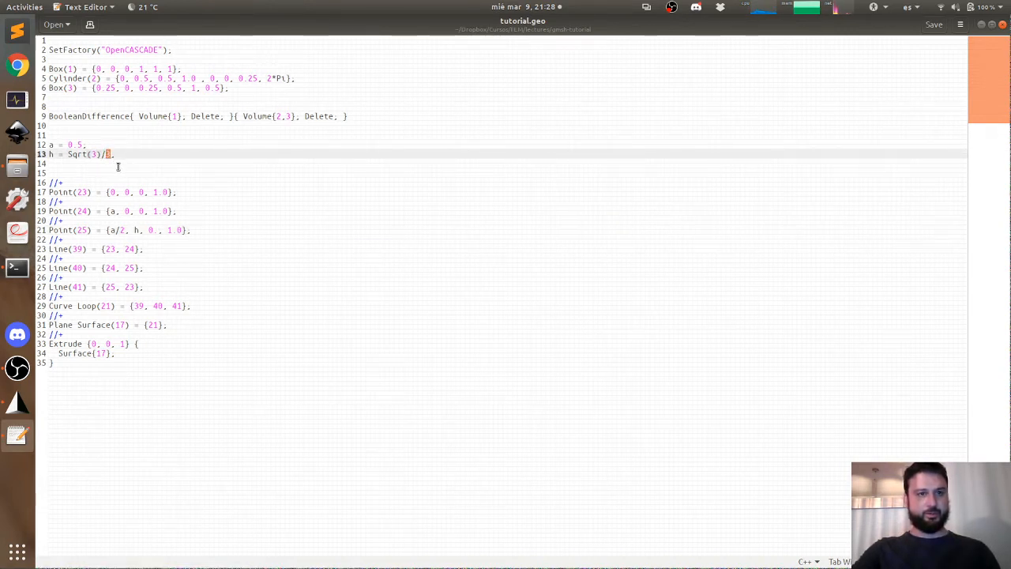
pyautogui.write('2')
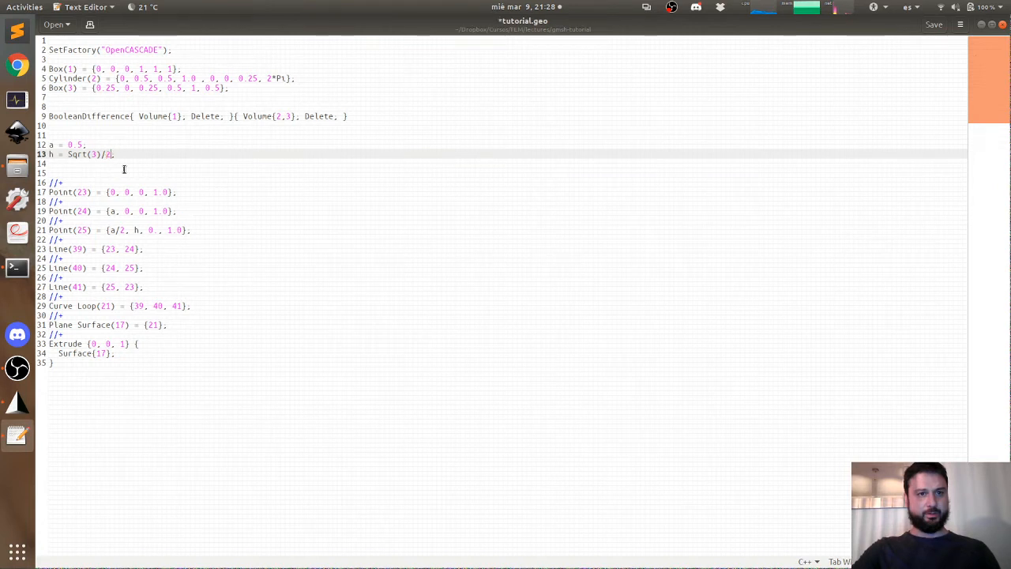
pyautogui.click(130, 165)
pyautogui.hotkey('ctrl', 's')
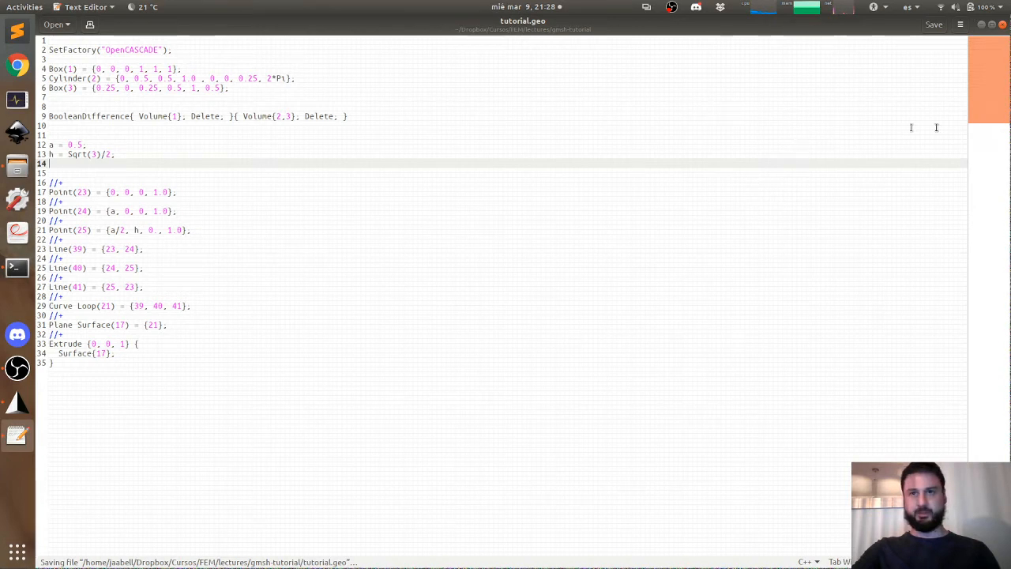
# Step: Return to Gmsh, reload the script and inspect the triangular prism inside the cube
pyautogui.click(1003, 26)
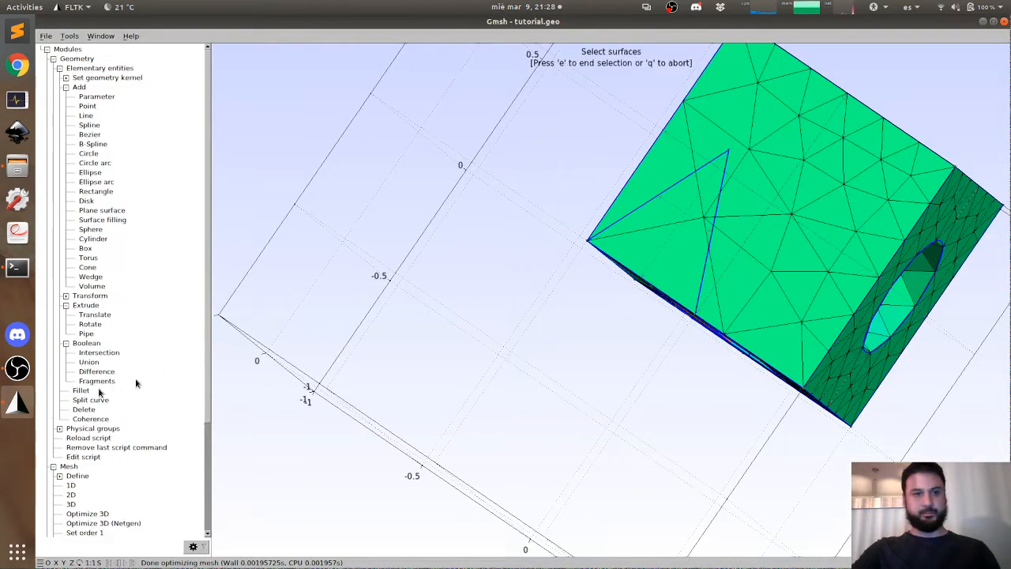
pyautogui.click(87, 437)
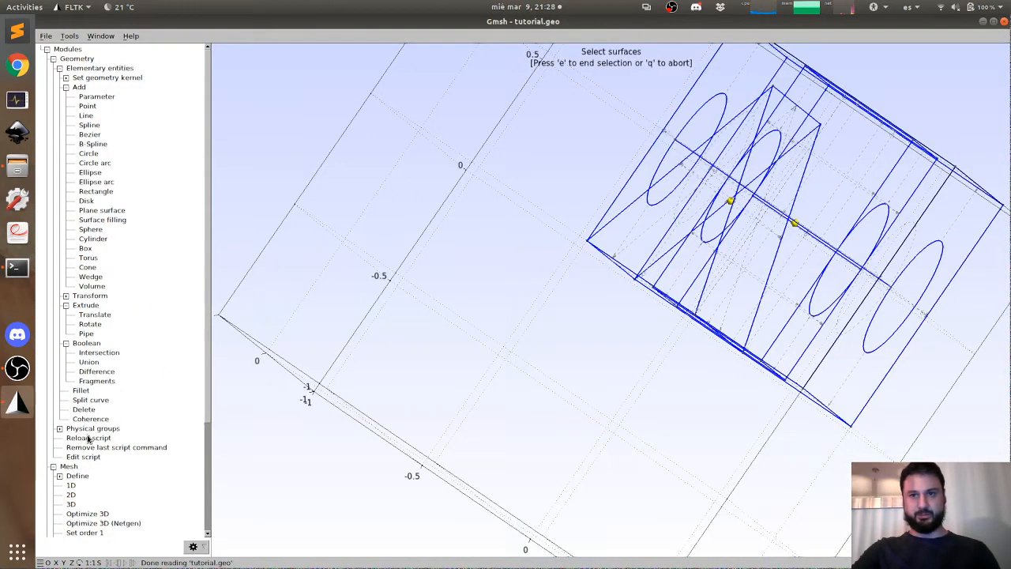
pyautogui.moveTo(540, 336); pyautogui.dragTo(463, 339)
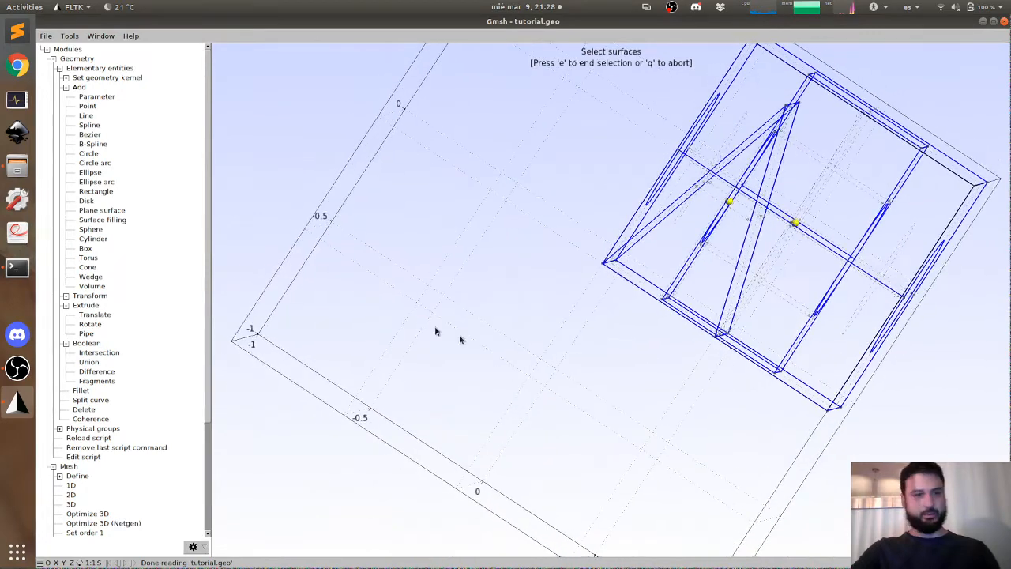
# Step: Open the geometry script for editing again, set h to Sqrt(3)/4 and save the file
pyautogui.click(86, 456)
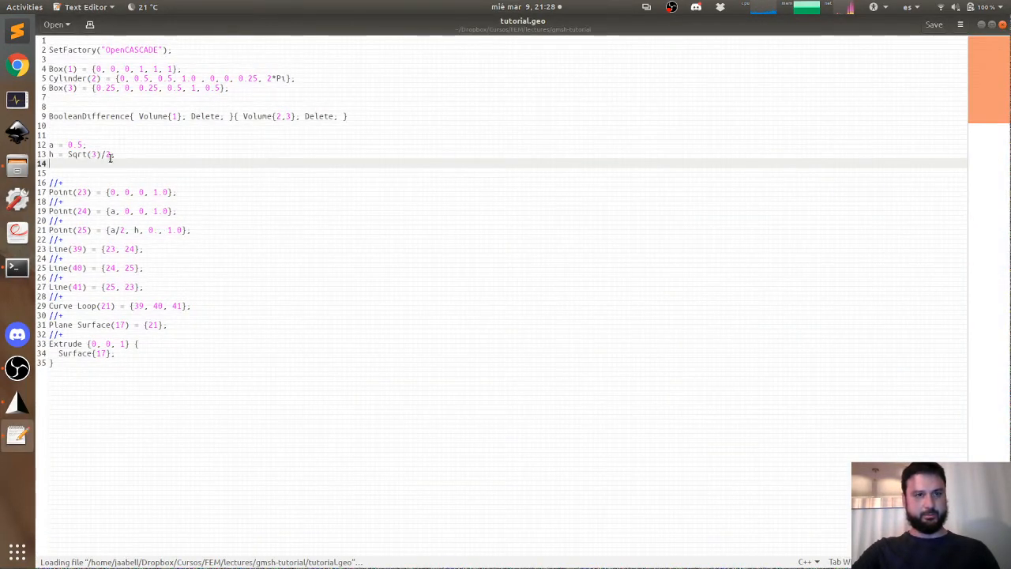
pyautogui.click(111, 155)
pyautogui.write('4')
pyautogui.click(217, 193)
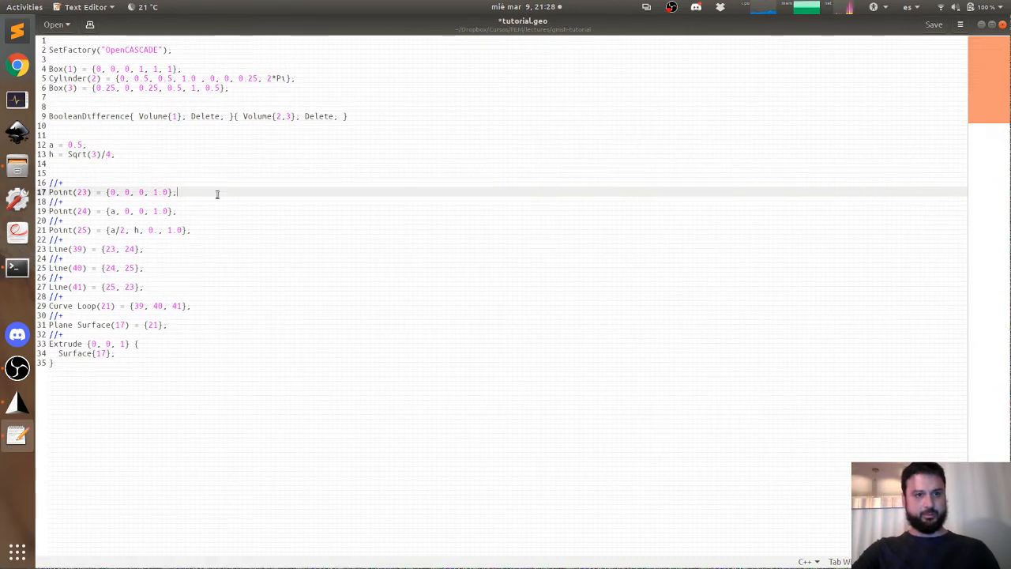
pyautogui.hotkey('ctrl', 's')
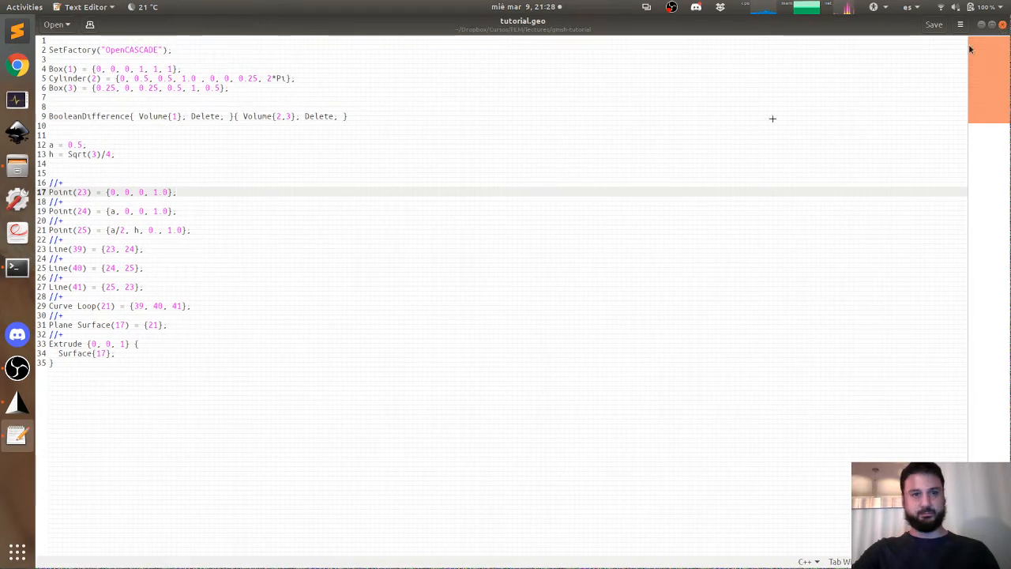
# Step: Switch to Gmsh, reload the script and generate the 3D mesh of the cube with the triangular prism
pyautogui.hotkey('alt', 'Tab')
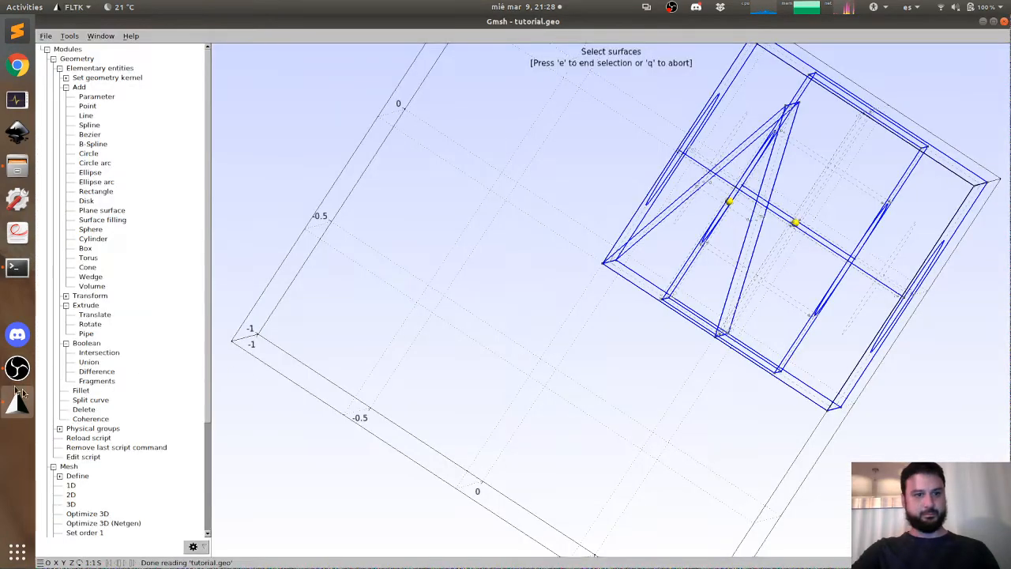
pyautogui.click(85, 438)
pyautogui.moveTo(653, 385); pyautogui.dragTo(675, 361)
pyautogui.moveTo(677, 275); pyautogui.dragTo(655, 334)
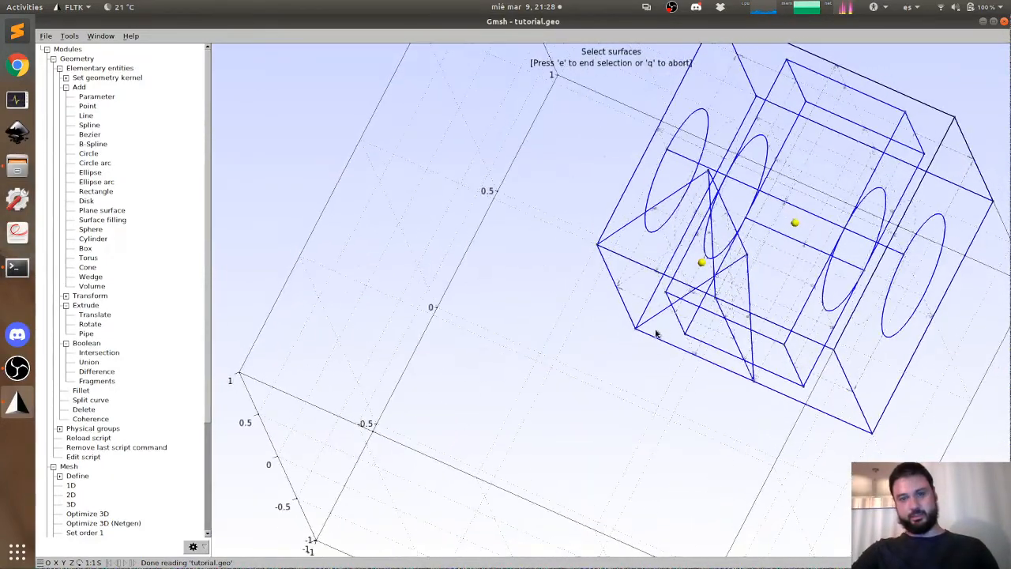
pyautogui.click(70, 504)
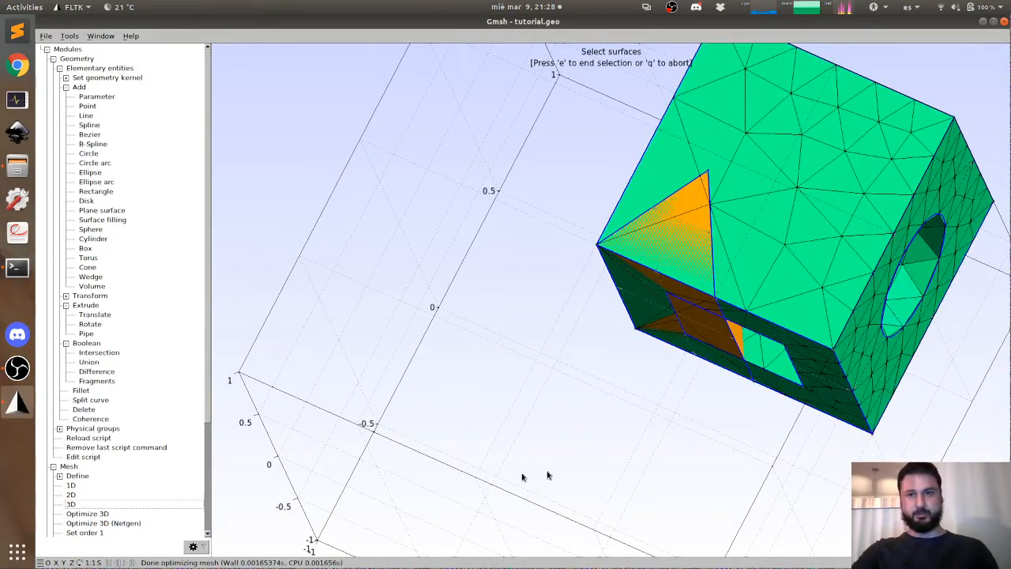
pyautogui.moveTo(548, 474); pyautogui.dragTo(470, 349)
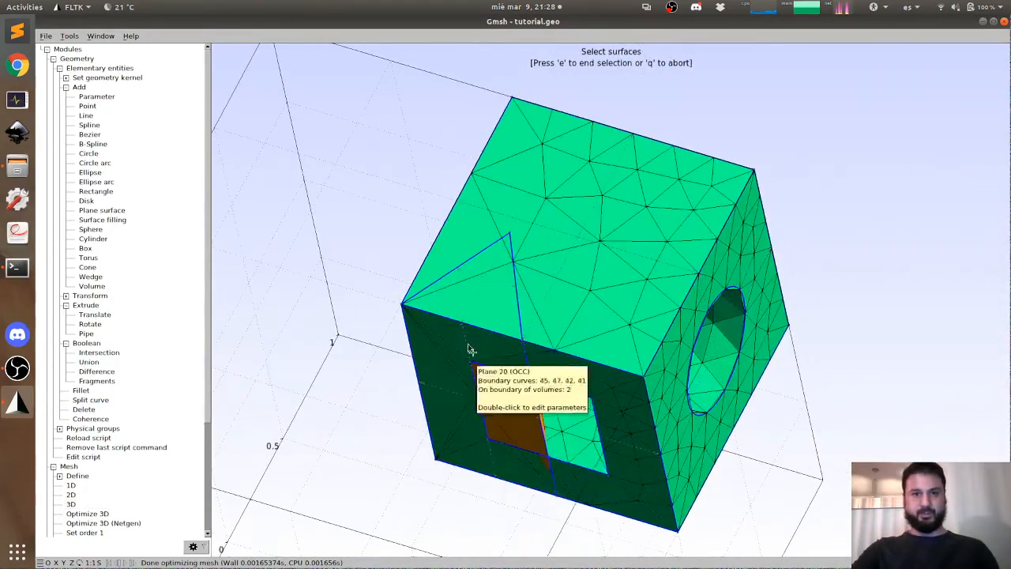
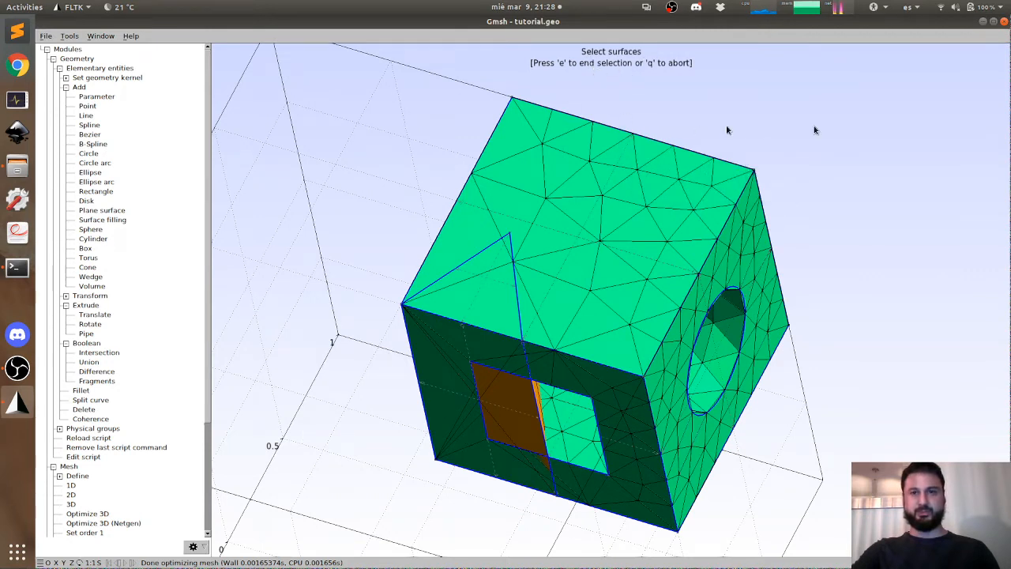
# Step: Close Gmsh, relaunch it on tutorial.geo from the terminal, and generate the 3D mesh
pyautogui.click(1004, 21)
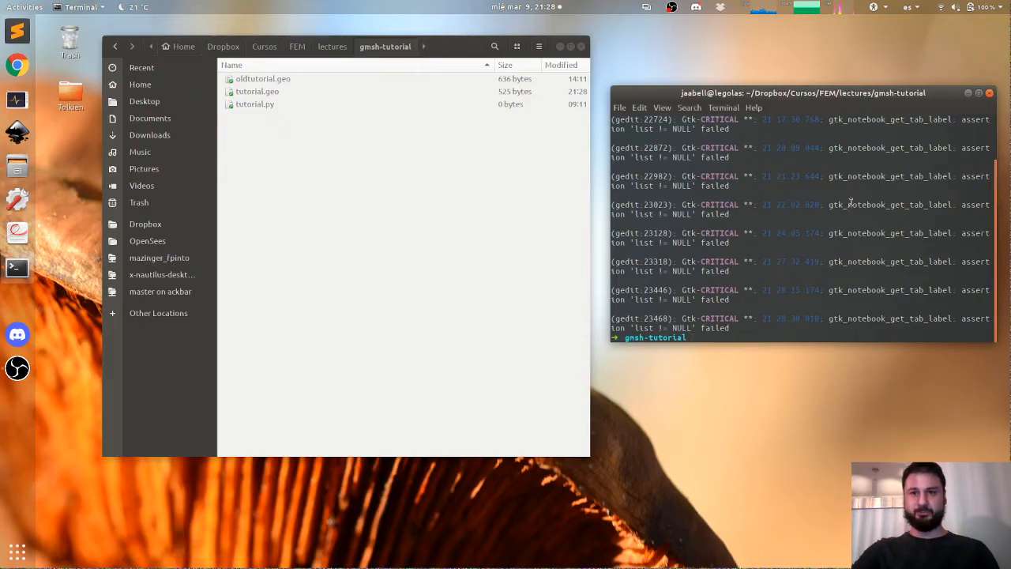
pyautogui.press('Up')
pyautogui.press('Up')
pyautogui.press('Return')
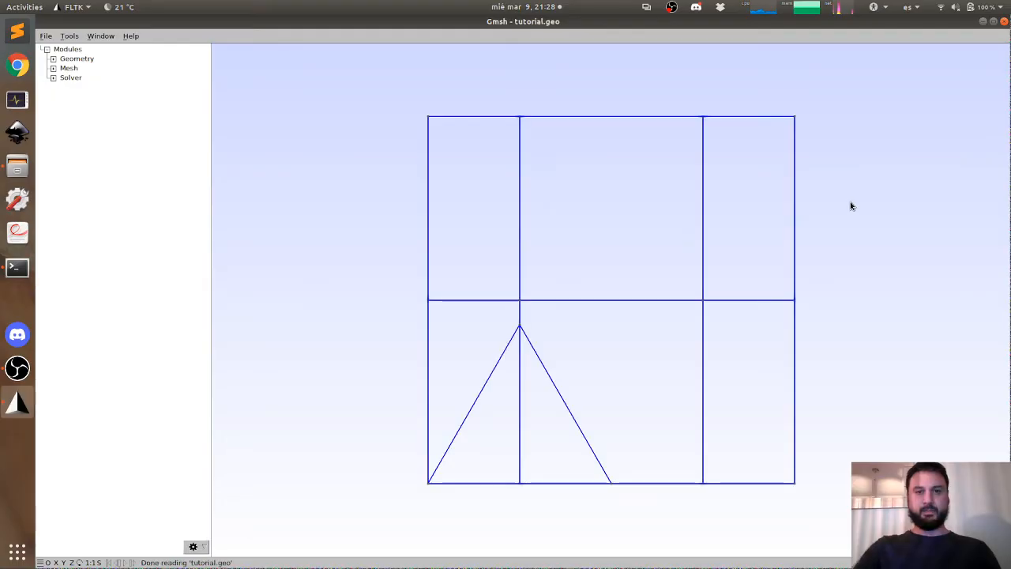
pyautogui.moveTo(576, 509); pyautogui.dragTo(711, 384)
pyautogui.press('3')
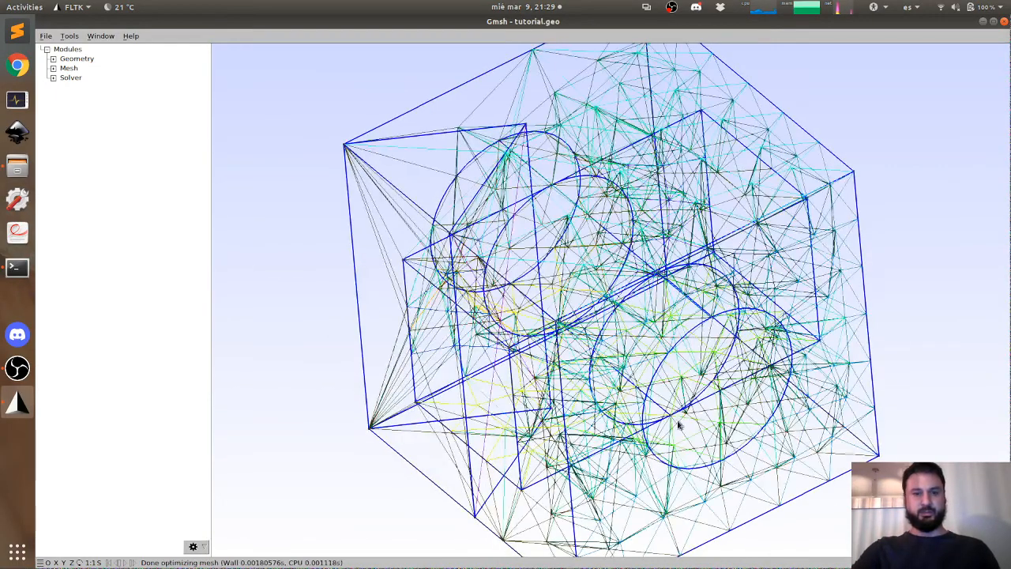
# Step: Show the 3D element faces and hide the 2D element edges in the mesh display, with the whole cube in view
pyautogui.rightClick(271, 127)
pyautogui.moveTo(272, 98)
pyautogui.moveTo(306, 118)
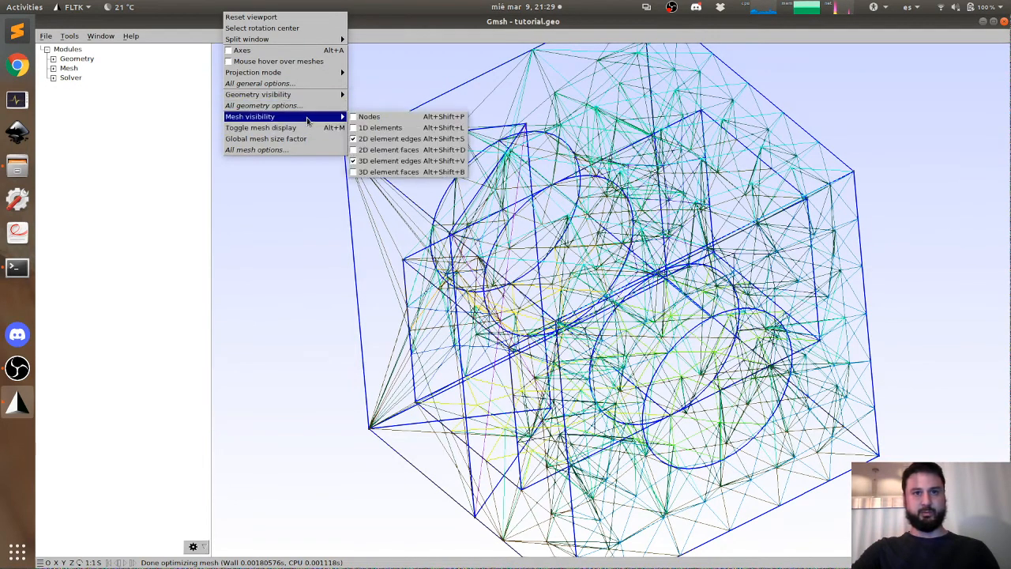
pyautogui.click(380, 172)
pyautogui.rightClick(314, 181)
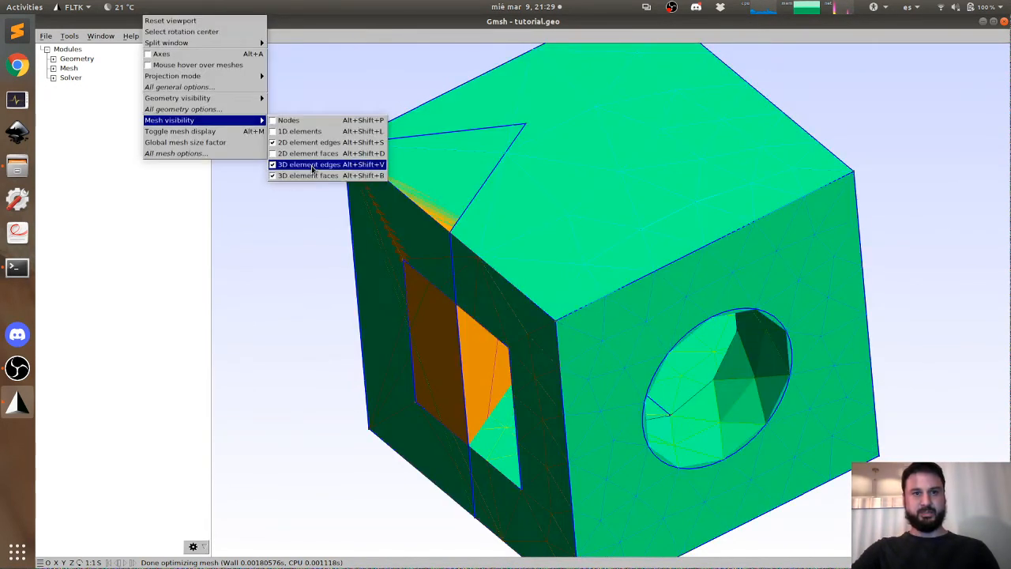
pyautogui.click(313, 141)
pyautogui.scroll(15, 298, 199)
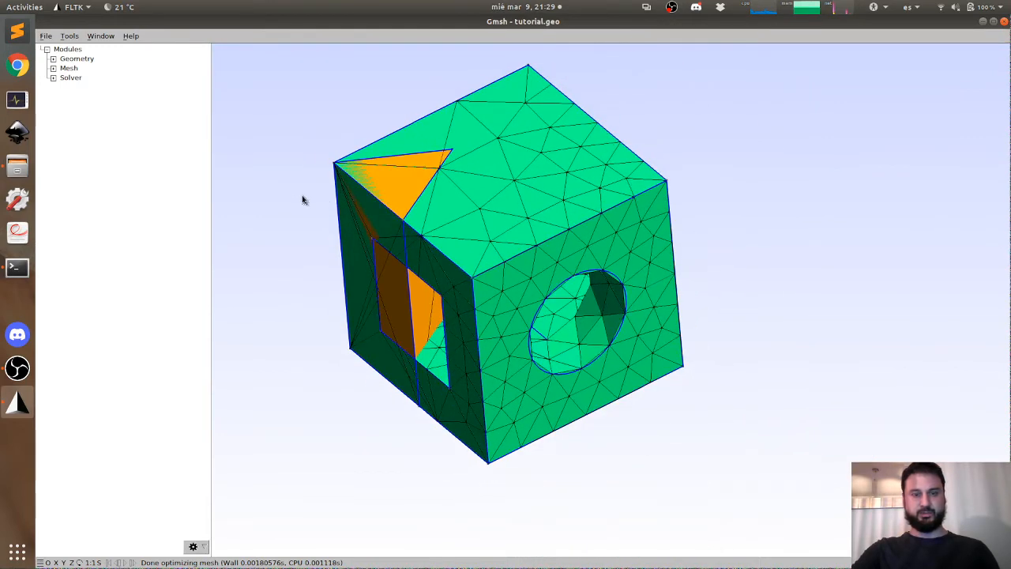
pyautogui.moveTo(303, 195); pyautogui.dragTo(368, 226)
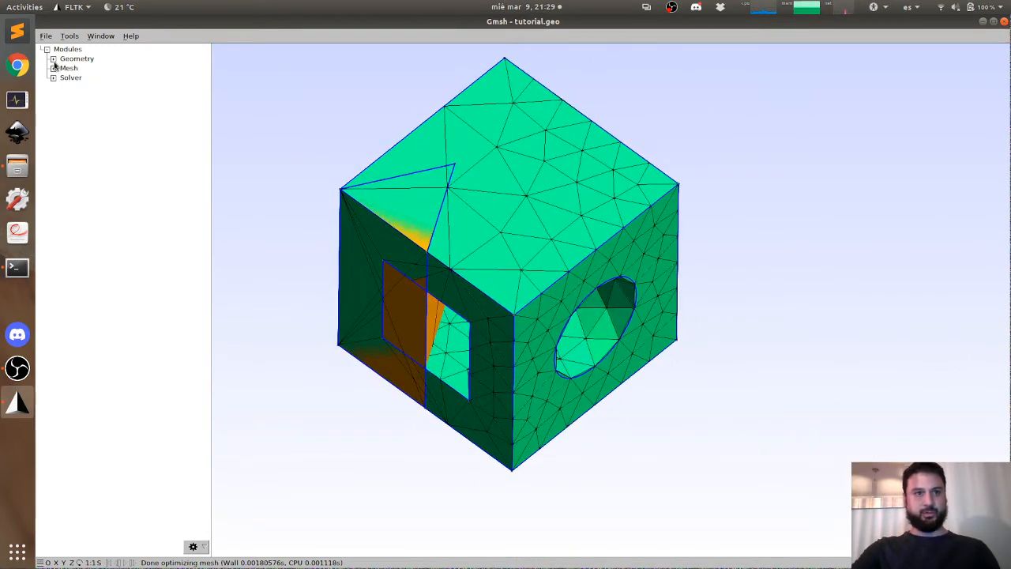
# Step: Open the geometry script in the text editor and insert several blank lines below the definition of h
pyautogui.click(53, 59)
pyautogui.click(68, 106)
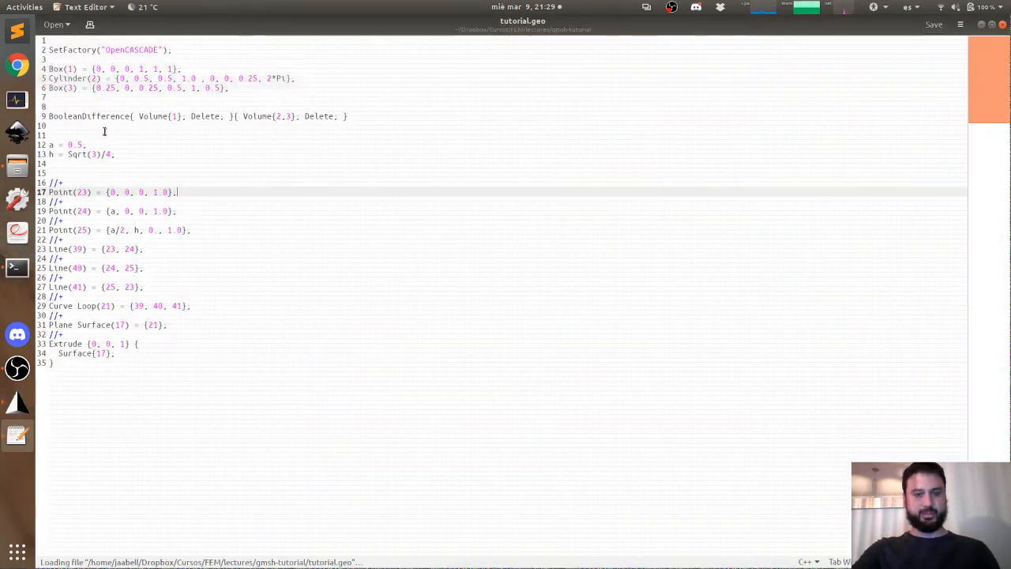
pyautogui.click(145, 269)
pyautogui.click(95, 173)
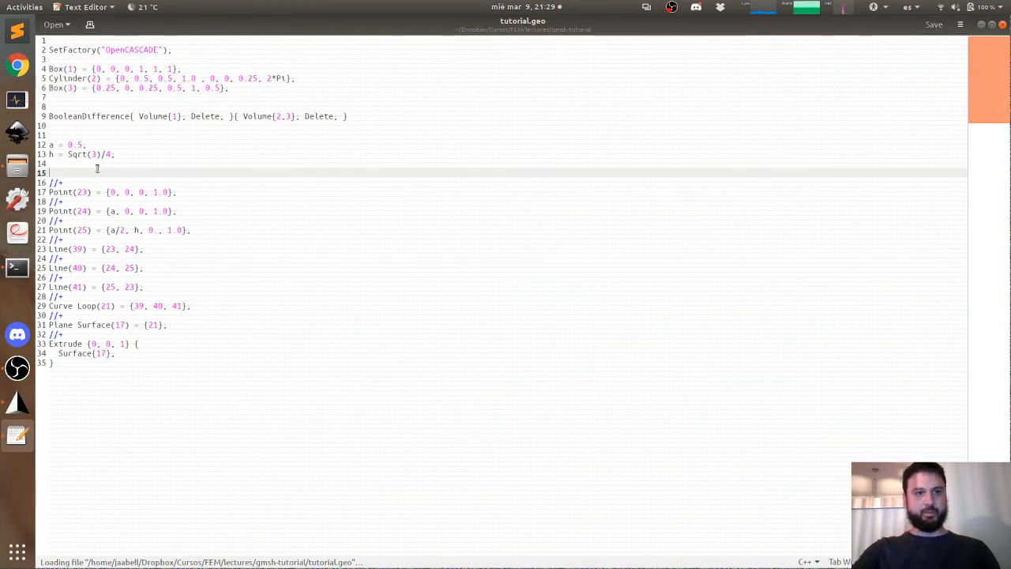
pyautogui.press('Return')
pyautogui.press('Return')
pyautogui.press('Return')
pyautogui.press('Return')
pyautogui.press('Up')
pyautogui.press('Up')
pyautogui.press('Up')
pyautogui.press('Up')
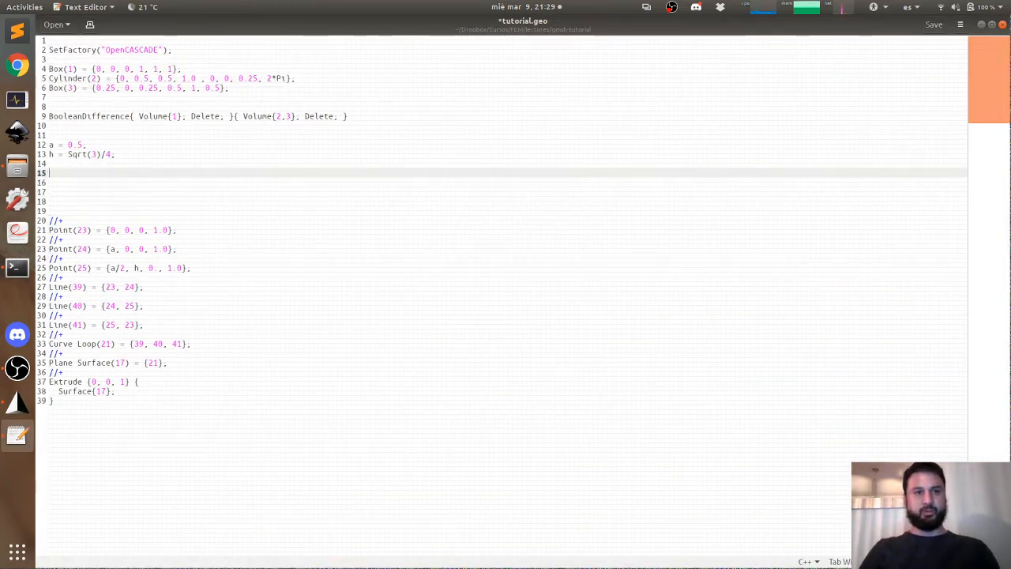
pyautogui.press('Return')
pyautogui.press('Return')
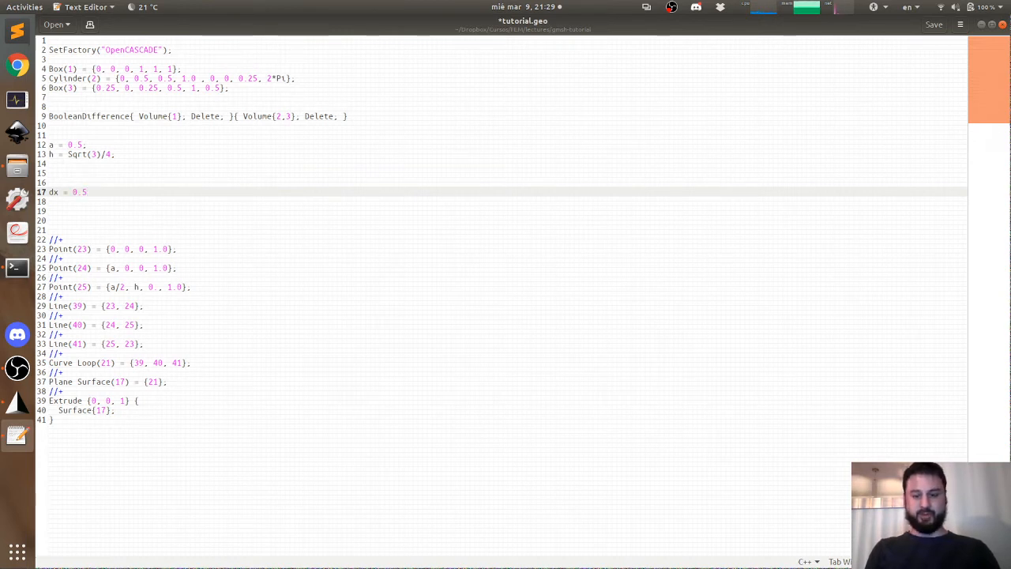
# Step: Define the offset variables dx = 0.5 - a/2; and dy = 0.5 - h/2; below the definition of h
pyautogui.write('/')
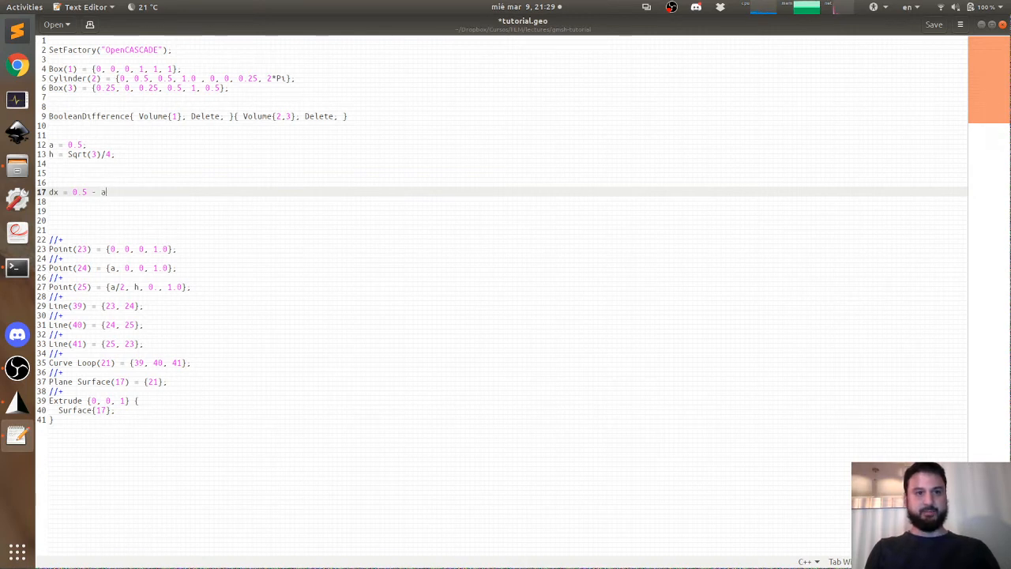
pyautogui.press('BackSpace')
pyautogui.write('/')
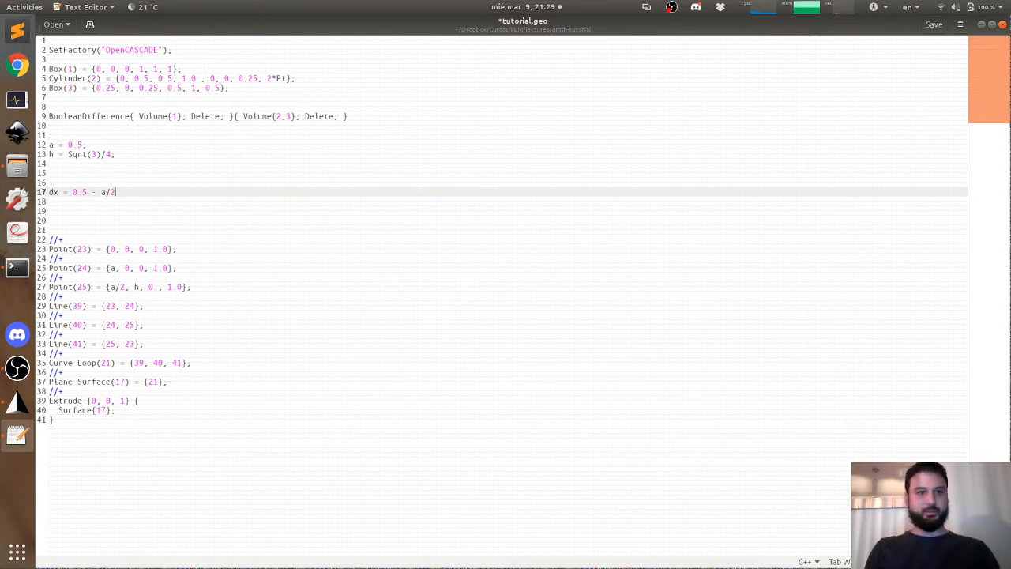
pyautogui.write('2,')
pyautogui.press('Return')
pyautogui.write('dy = 0.5')
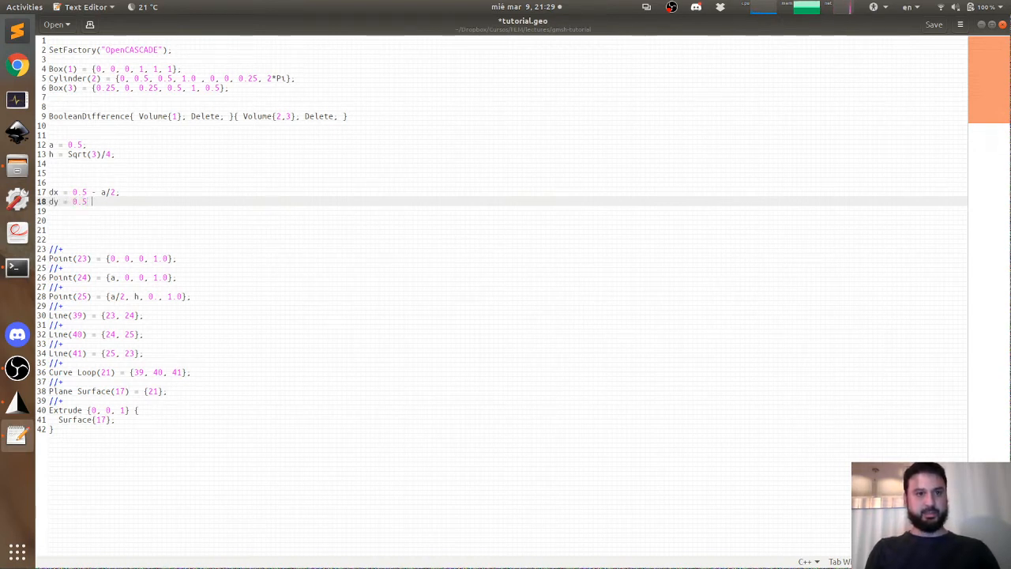
pyautogui.write(' - h')
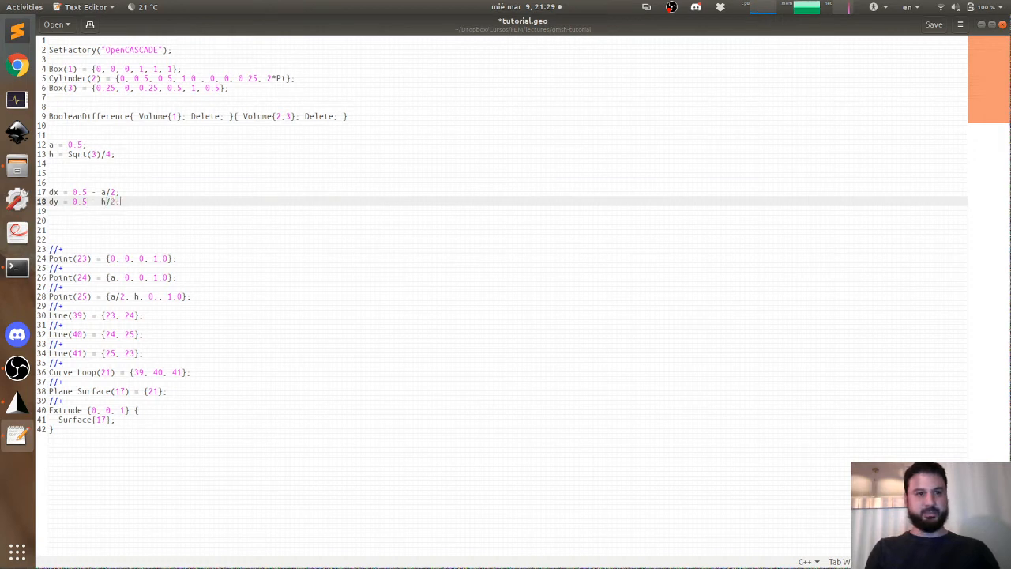
pyautogui.write('/2,')
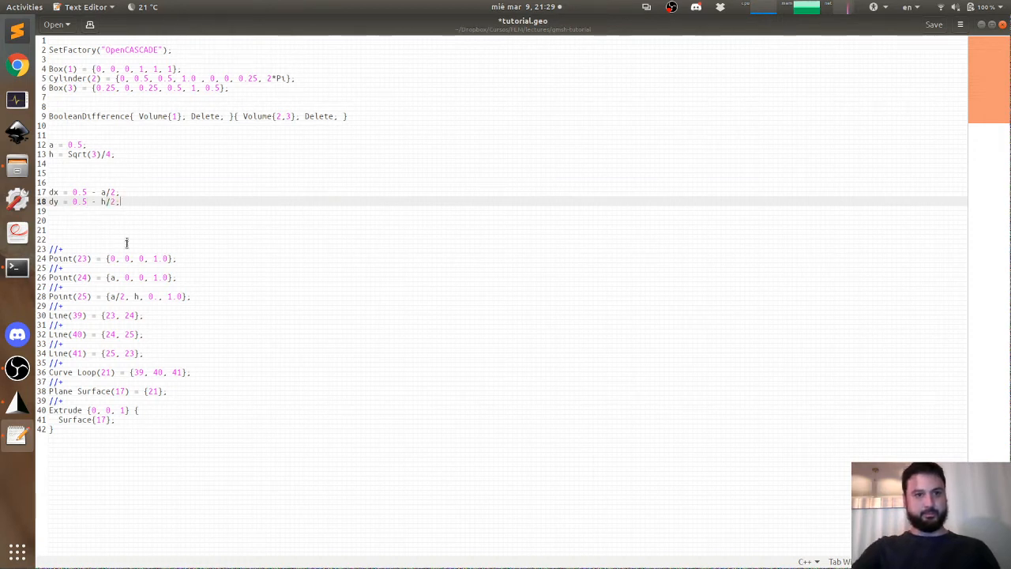
# Step: Compare the x-coordinate entries of Point(23), Point(24) and Point(25) in the script
pyautogui.click(123, 270)
pyautogui.click(111, 259)
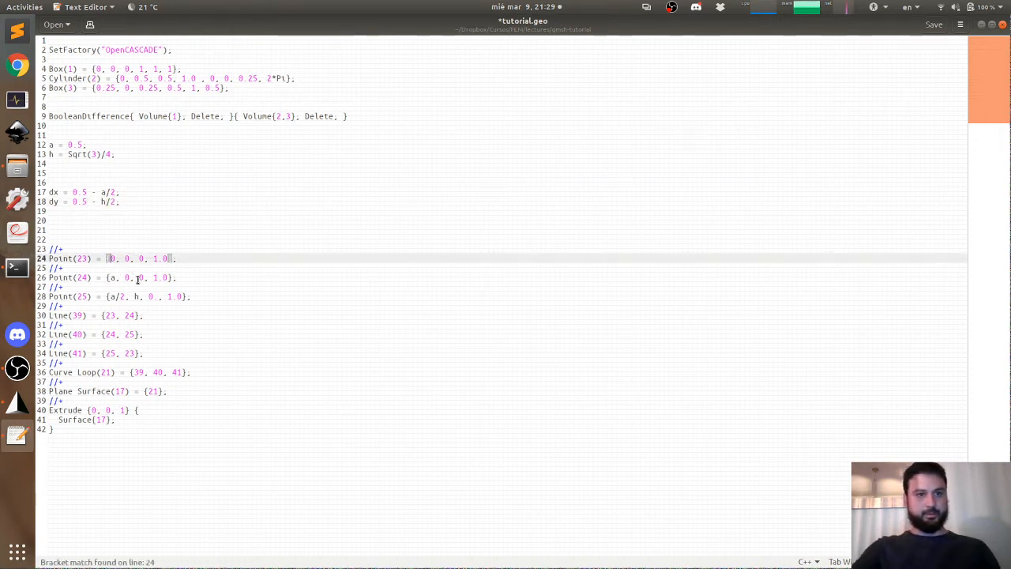
pyautogui.press('Down')
pyautogui.press('Down')
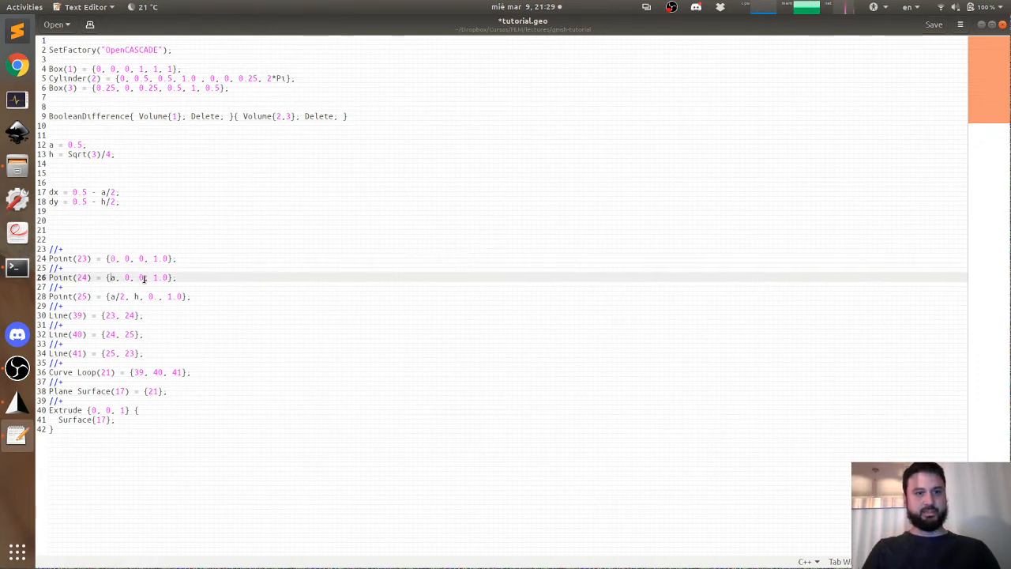
pyautogui.press('Up')
pyautogui.press('Up')
pyautogui.press('Down')
pyautogui.press('Down')
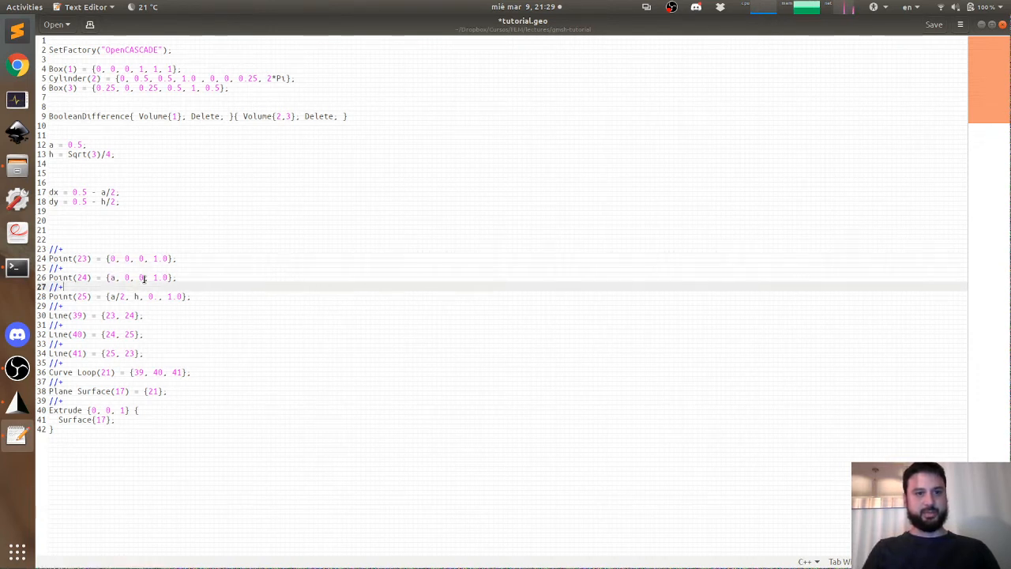
pyautogui.press('Down')
pyautogui.press('Down')
pyautogui.press('Up')
pyautogui.press('Up')
pyautogui.press('Up')
pyautogui.press('Up')
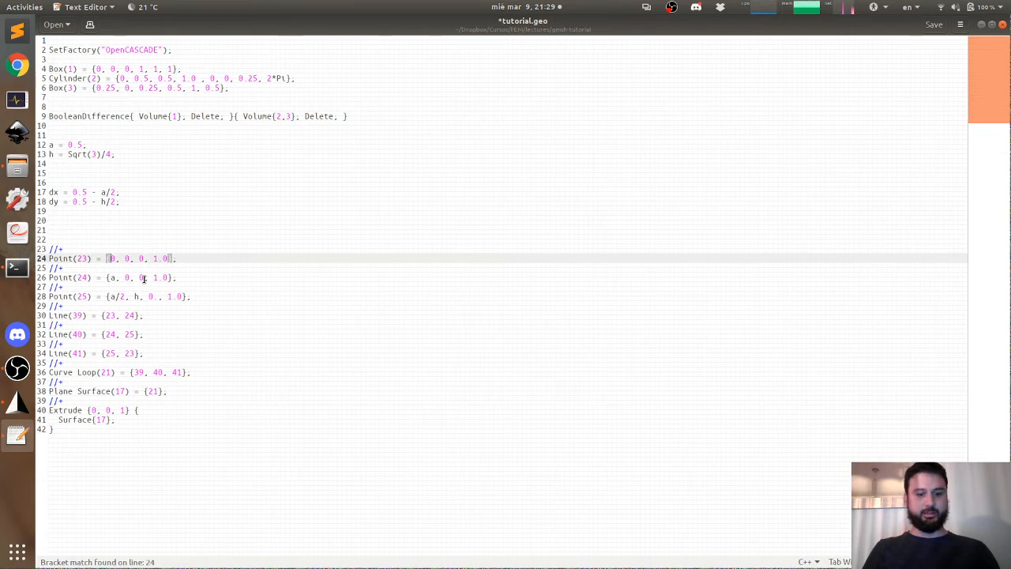
pyautogui.press('Down')
pyautogui.press('Down')
pyautogui.press('Down')
pyautogui.press('Up')
pyautogui.press('Up')
pyautogui.press('Up')
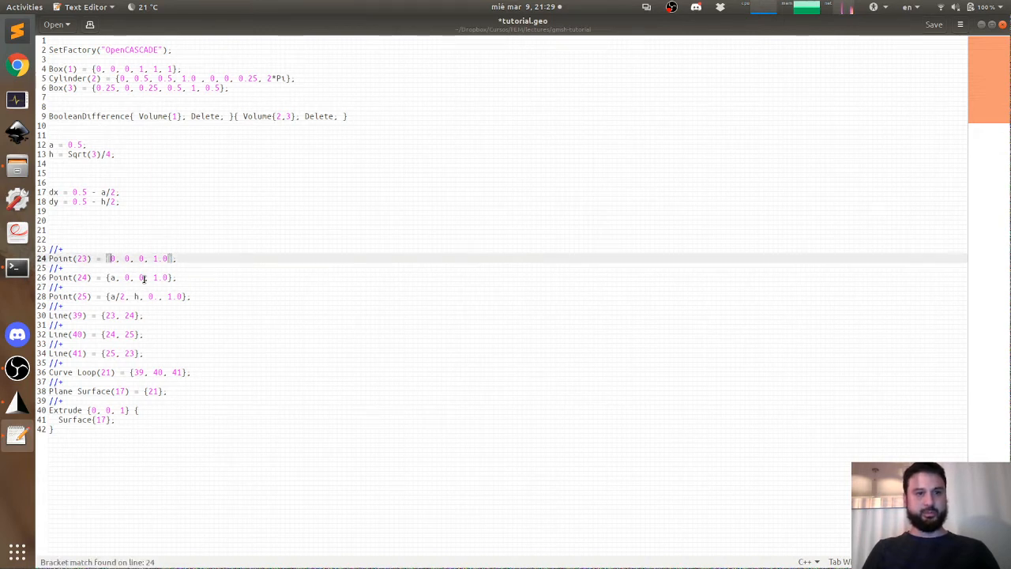
# Step: Add the dx offset in front of the x-coordinates of Point(23), Point(24) and Point(25)
pyautogui.write('dx +')
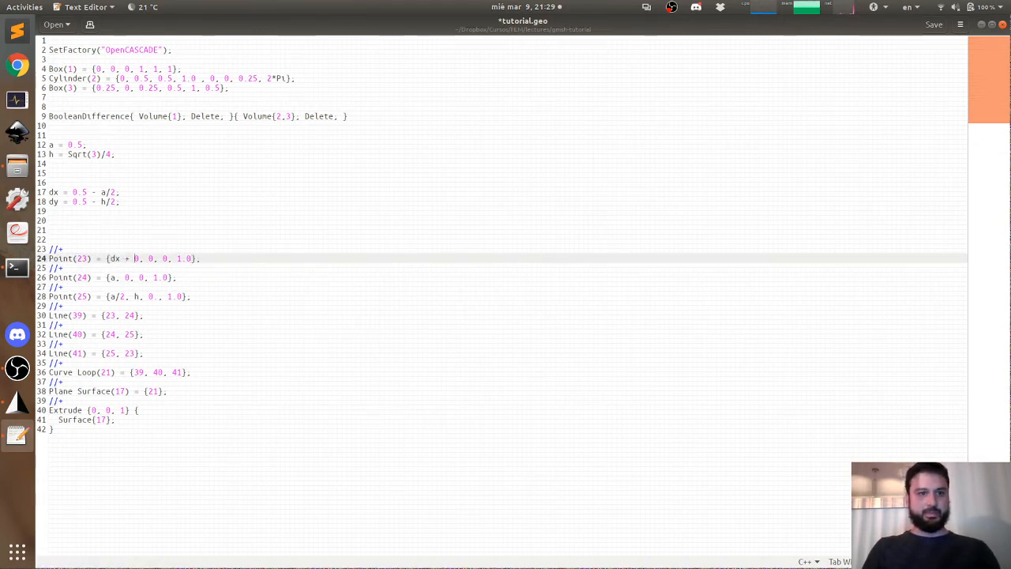
pyautogui.press('Down')
pyautogui.press('Down')
pyautogui.write('dx ')
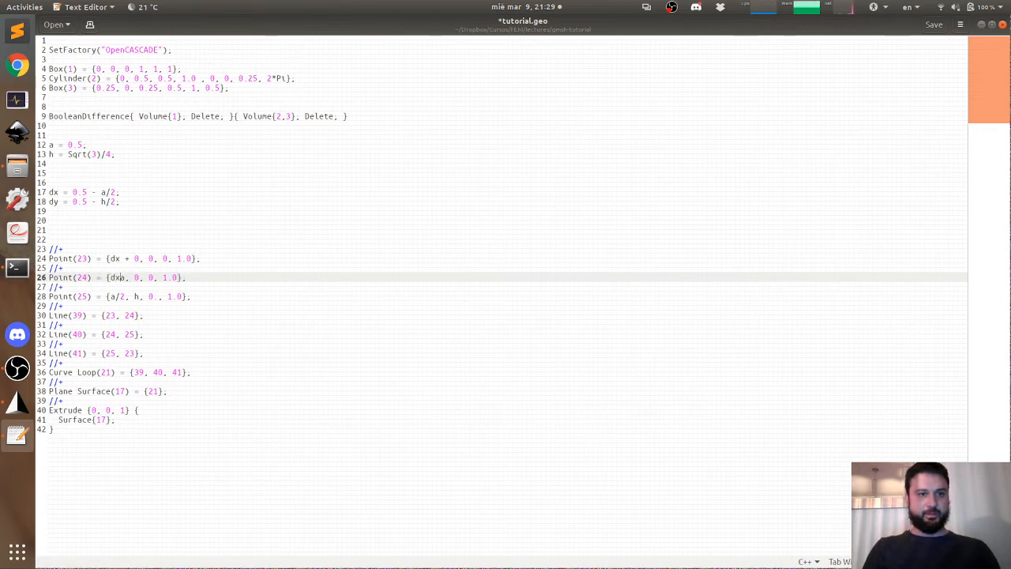
pyautogui.write('+')
pyautogui.press('Down')
pyautogui.press('Down')
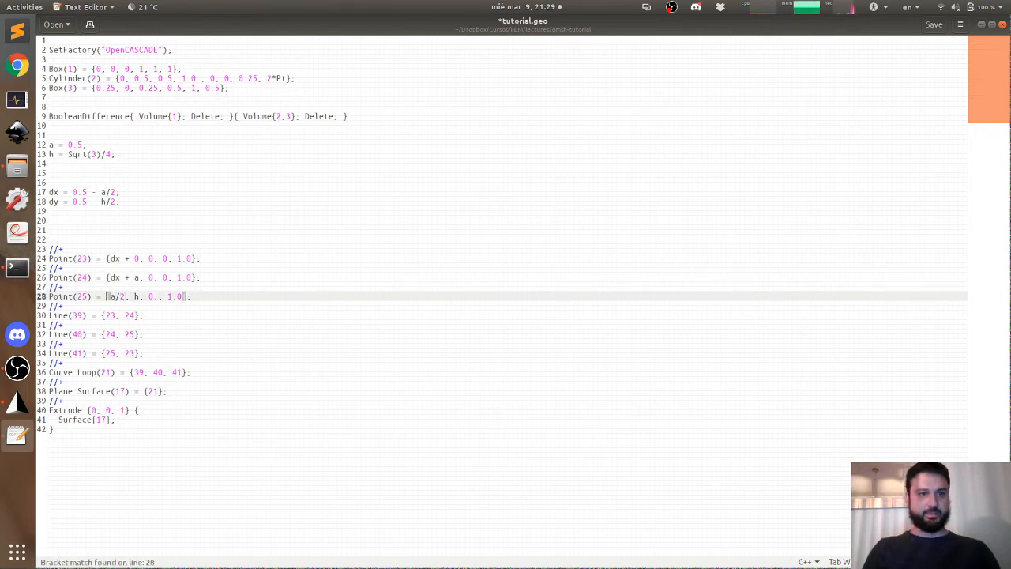
pyautogui.write('dx +')
# Step: Set the y-coordinates of Point(23) and Point(24) to dy and of Point(25) to h+dy, and save the script
pyautogui.press('Up')
pyautogui.press('Up')
pyautogui.press('Up')
pyautogui.press('Up')
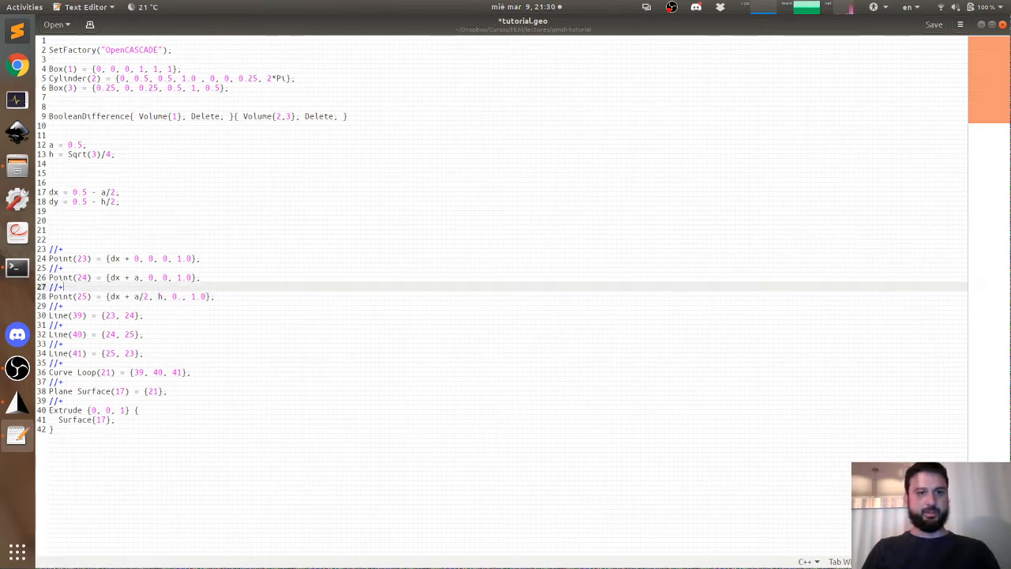
pyautogui.press('BackSpace')
pyautogui.write('dy')
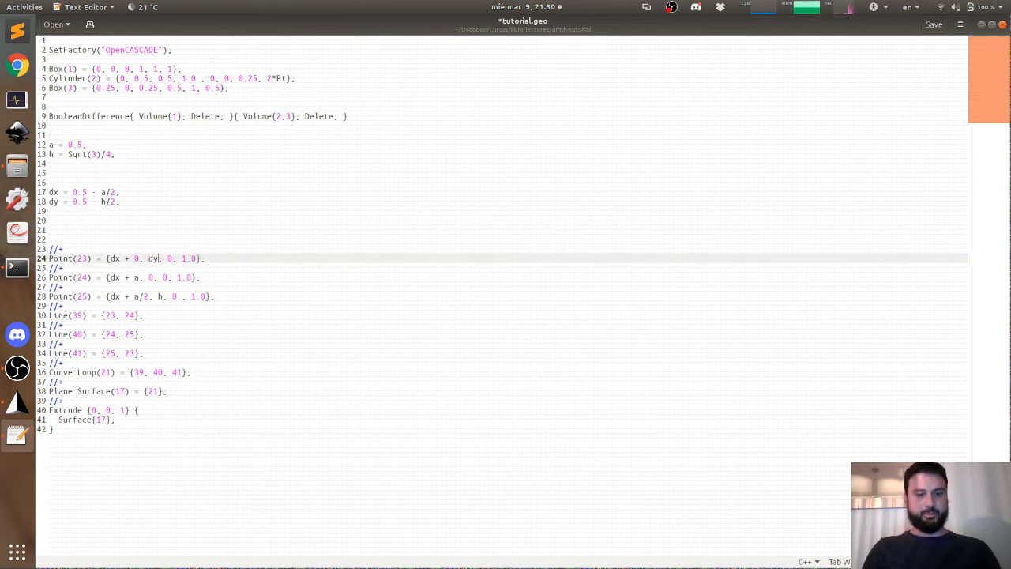
pyautogui.press('Down')
pyautogui.press('Down')
pyautogui.write('dy')
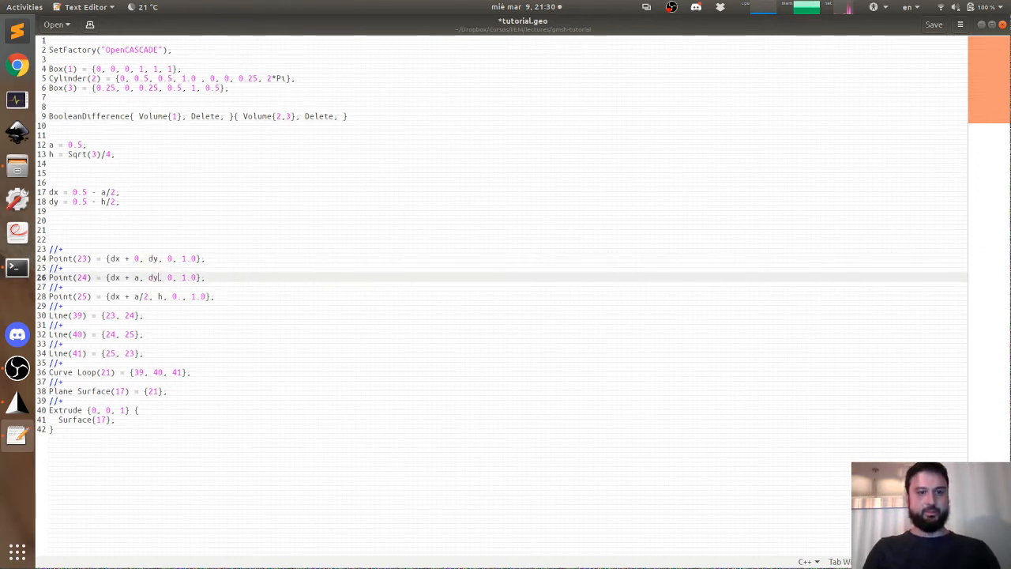
pyautogui.press('Down')
pyautogui.press('Down')
pyautogui.write('+dy')
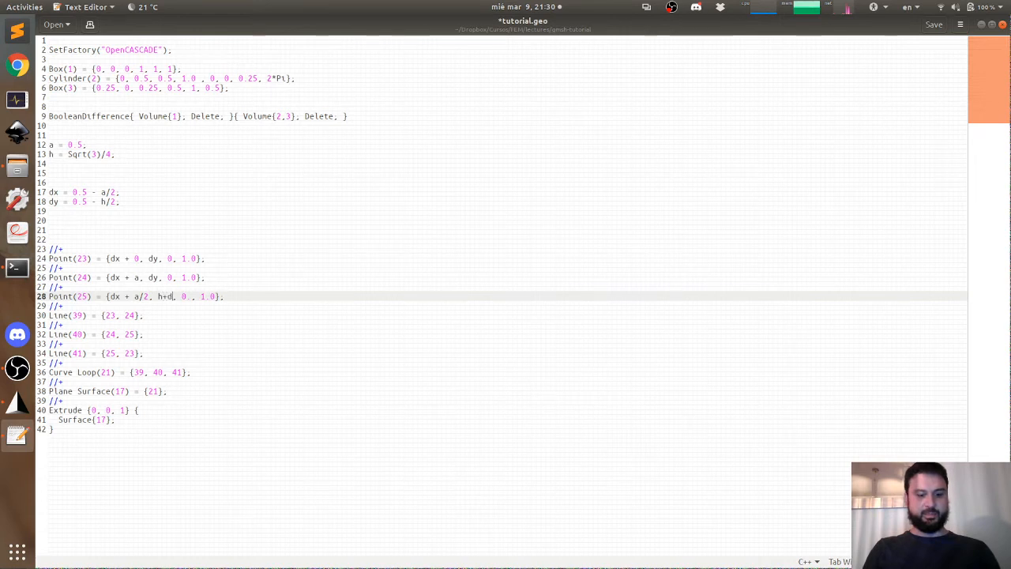
pyautogui.hotkey('ctrl', 's')
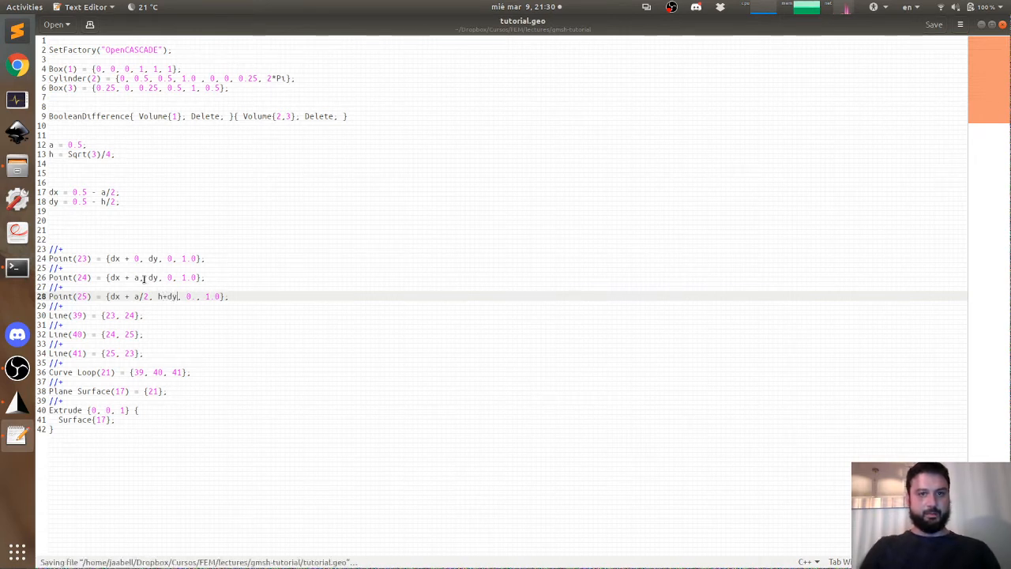
# Step: Switch back to Gmsh, reload the script, and generate the 3D mesh with the offset triangular prism
pyautogui.hotkey('alt', 'Tab')
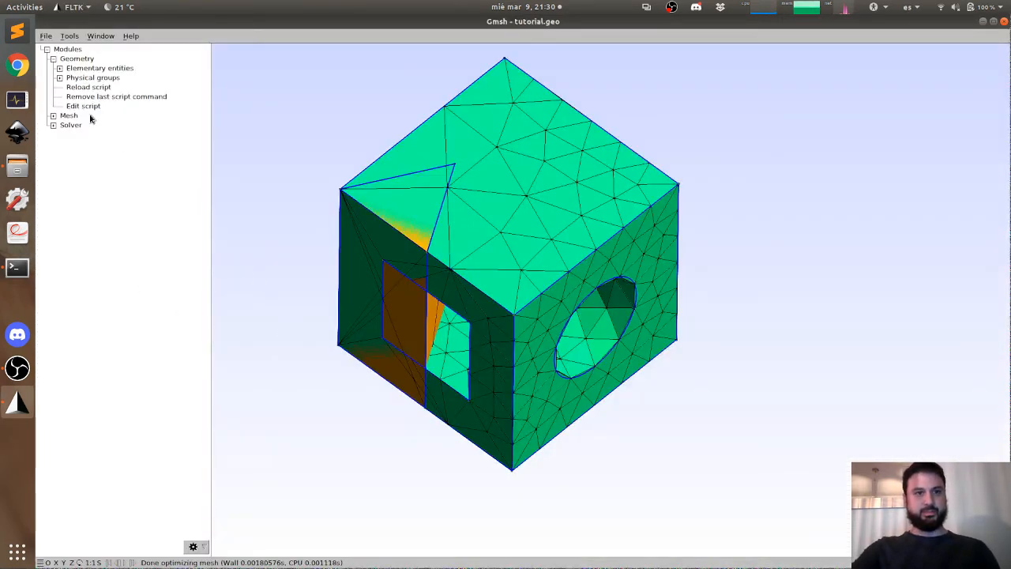
pyautogui.click(88, 89)
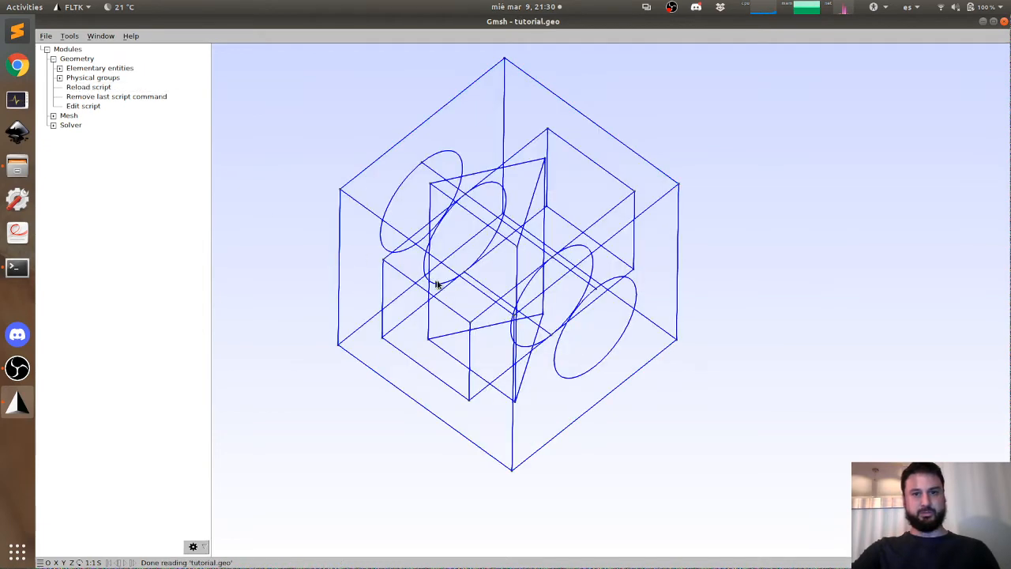
pyautogui.moveTo(437, 284); pyautogui.dragTo(437, 356)
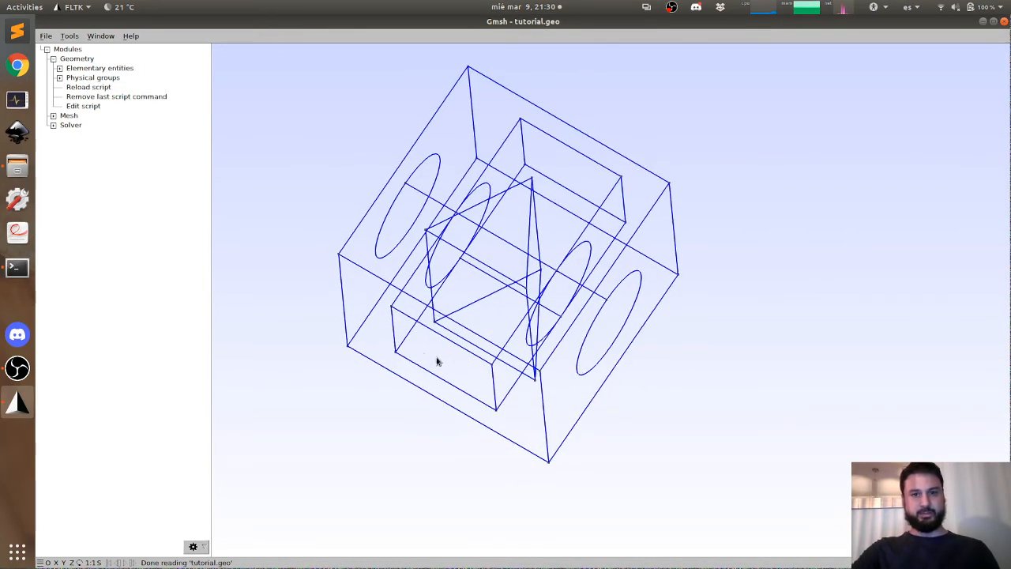
pyautogui.click(69, 117)
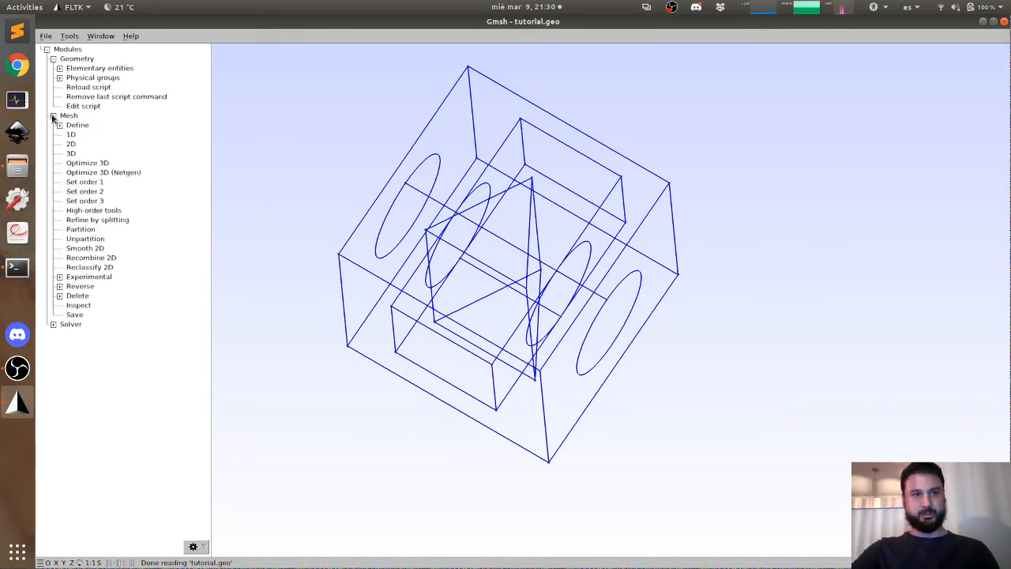
pyautogui.click(71, 154)
pyautogui.moveTo(405, 332); pyautogui.dragTo(465, 250)
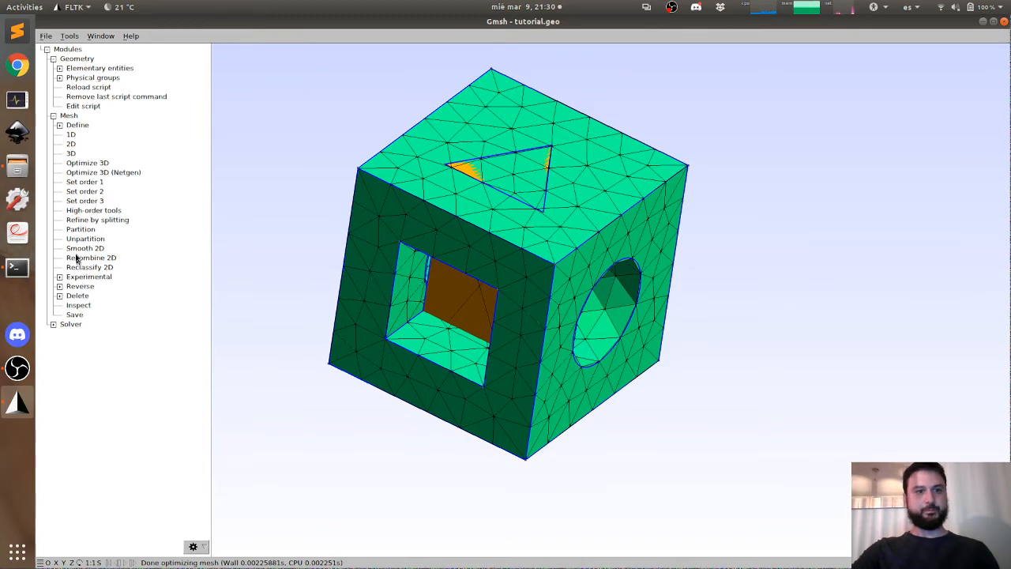
# Step: Open the script for editing and move the block from a = 0.5 through the Extrude command above the BooleanDifference line
pyautogui.click(79, 108)
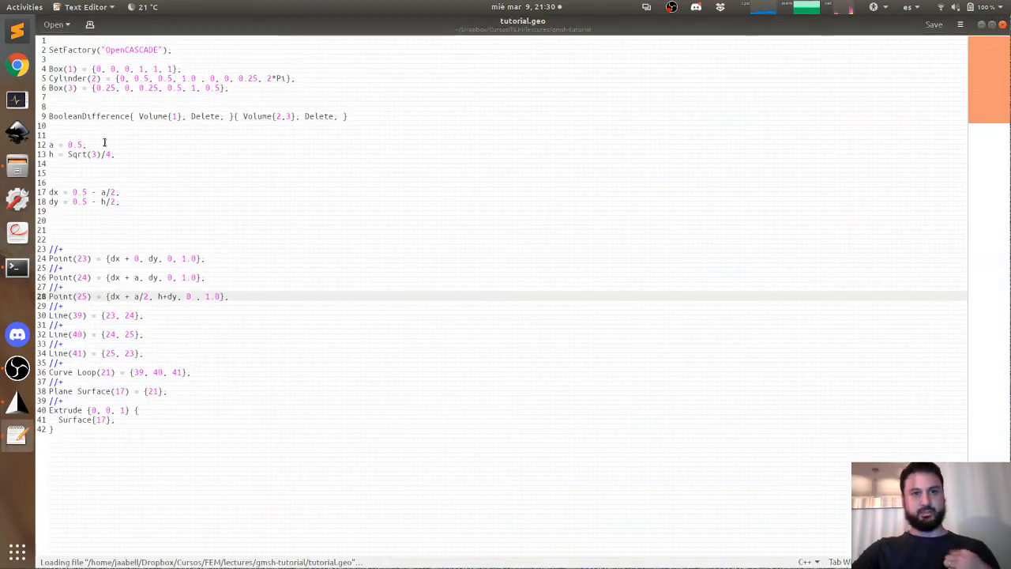
pyautogui.moveTo(129, 456); pyautogui.dragTo(10, 237)
pyautogui.click(180, 185)
pyautogui.moveTo(146, 484); pyautogui.dragTo(32, 145)
pyautogui.hotkey('ctrl', 'x')
pyautogui.press('Up')
pyautogui.press('Up')
pyautogui.press('Up')
pyautogui.press('Up')
pyautogui.press('Up')
pyautogui.press('Return')
pyautogui.press('Return')
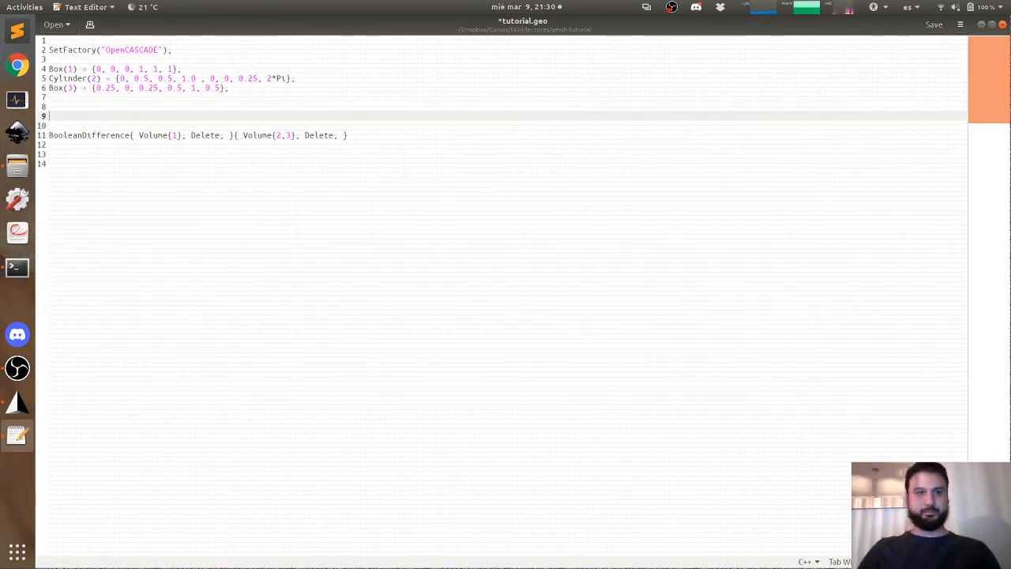
pyautogui.hotkey('ctrl', 'v')
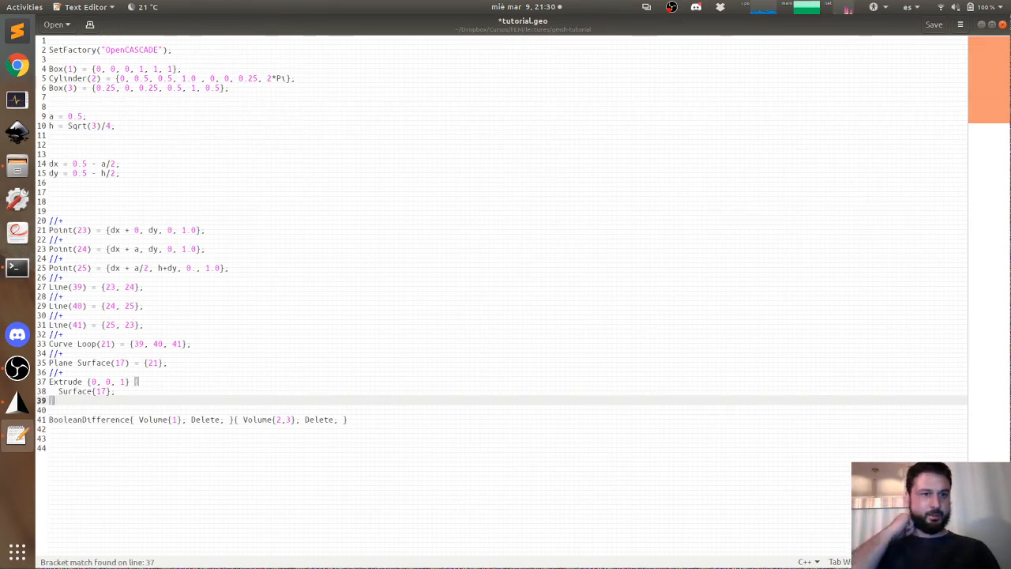
# Step: Add volume 4 to the subtracted volumes in BooleanDifference, making the list {2,3,4}, then save and close the script
pyautogui.click(354, 173)
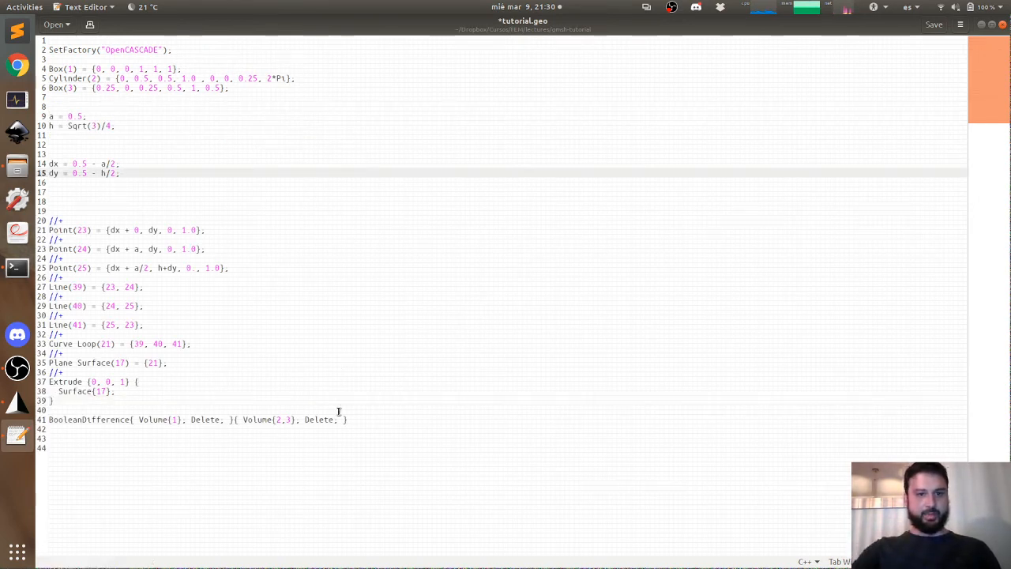
pyautogui.click(291, 420)
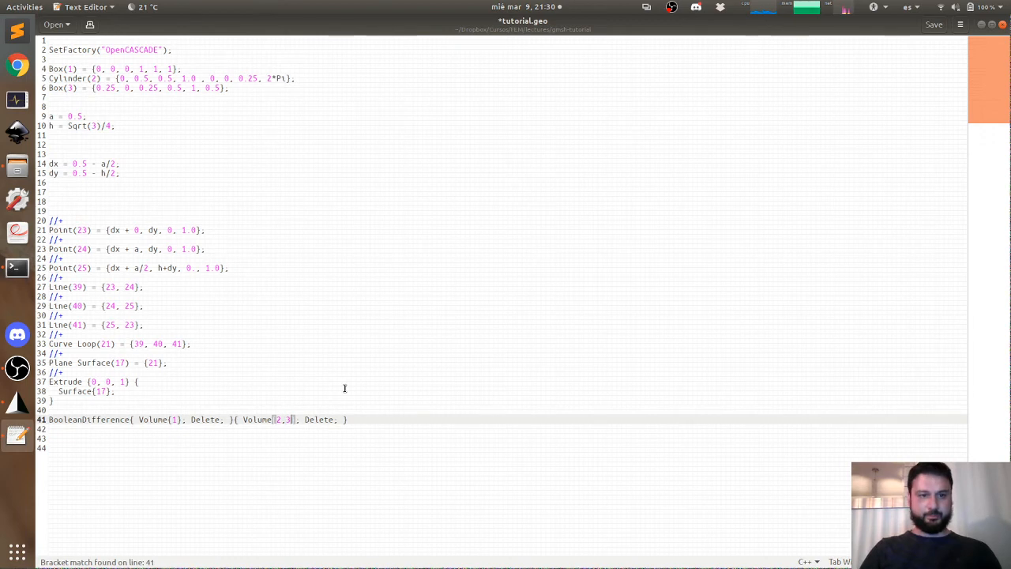
pyautogui.write(',4')
pyautogui.hotkey('ctrl', 's')
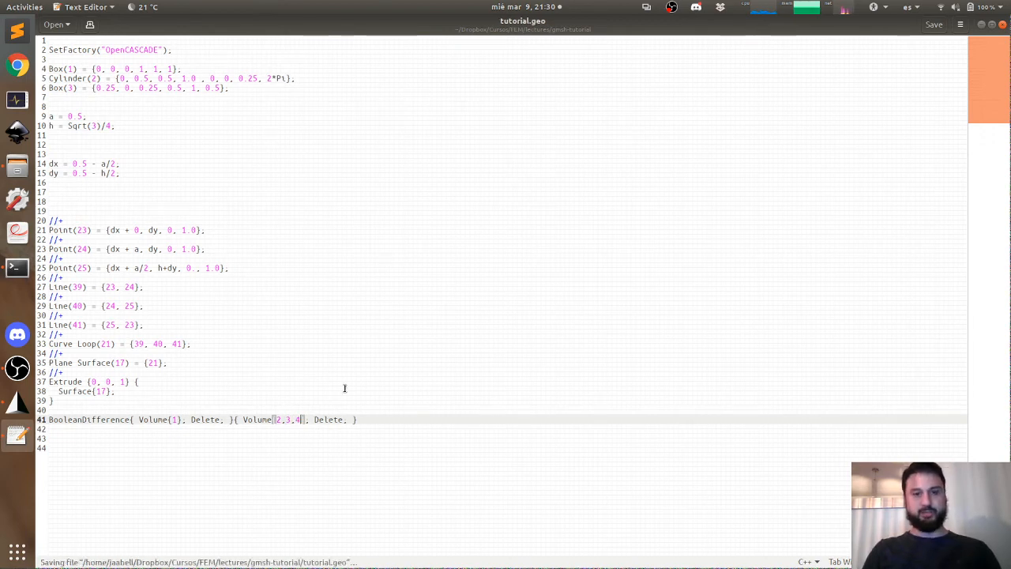
pyautogui.click(352, 386)
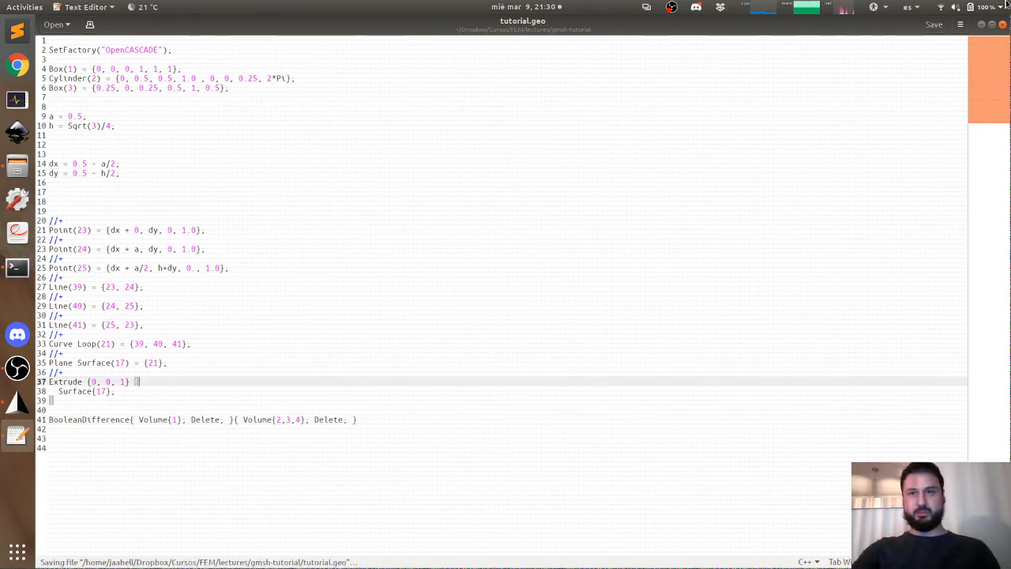
pyautogui.click(1004, 25)
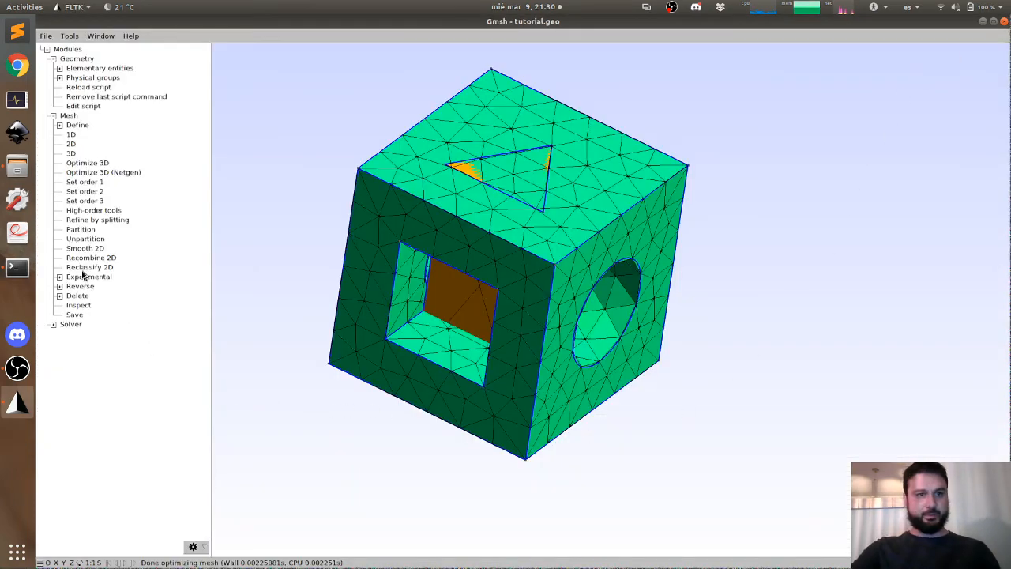
# Step: Reload the edited script and generate the 3D mesh of the cube with the triangular prism subtracted
pyautogui.click(89, 88)
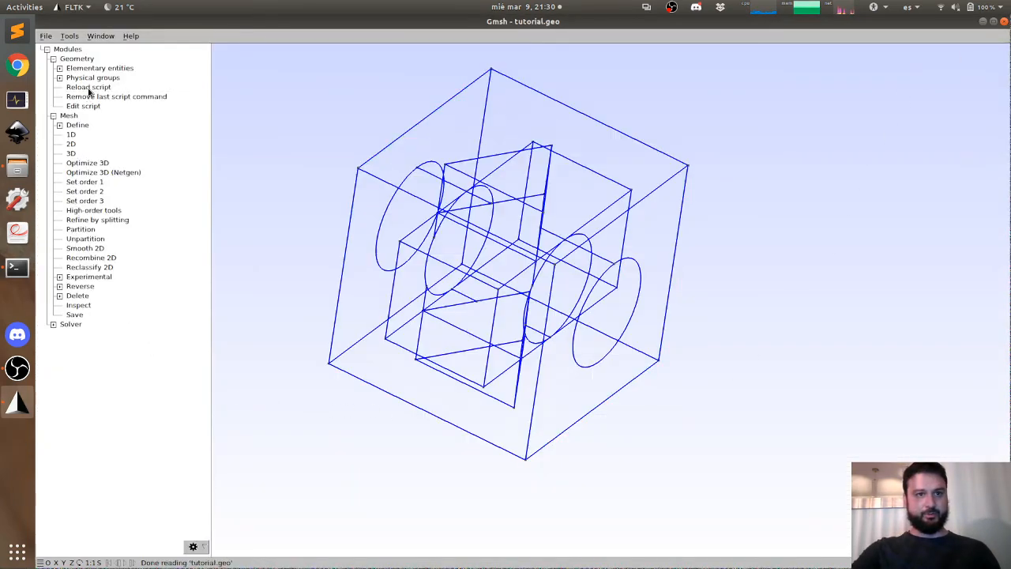
pyautogui.moveTo(245, 225); pyautogui.dragTo(376, 259)
pyautogui.click(71, 153)
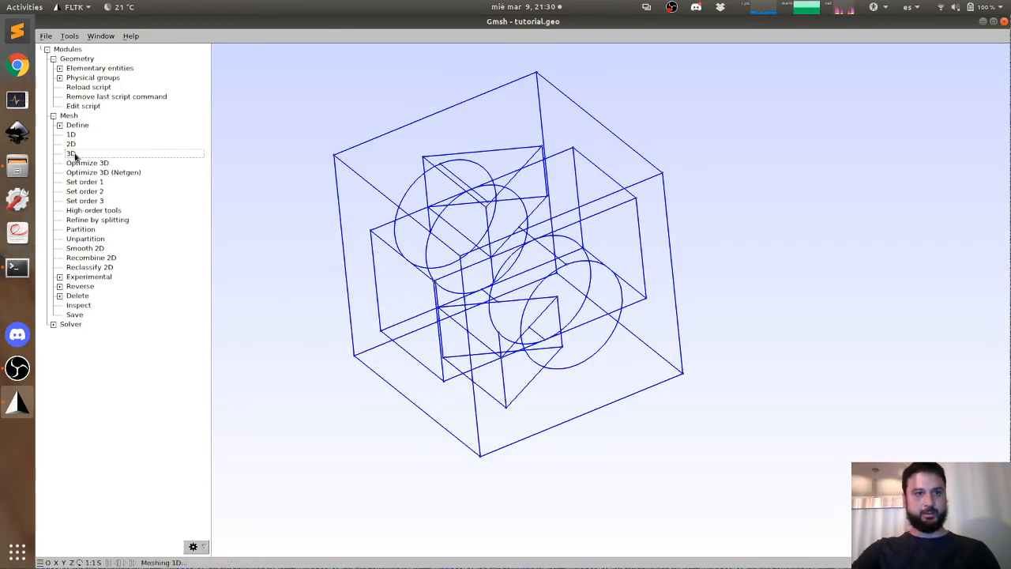
pyautogui.moveTo(369, 296); pyautogui.dragTo(540, 315)
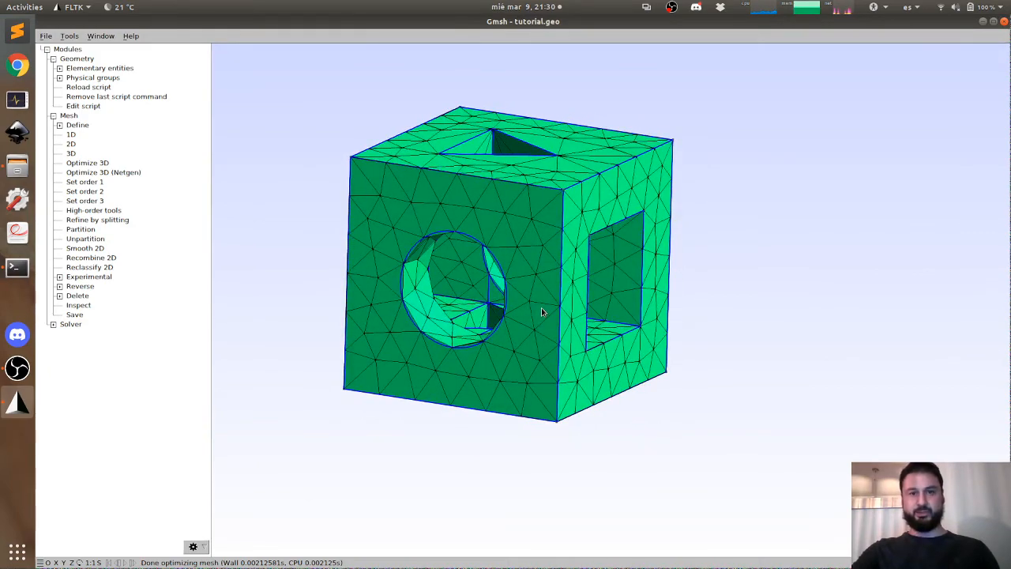
pyautogui.scroll(-6, 506, 267)
pyautogui.scroll(10, 506, 271)
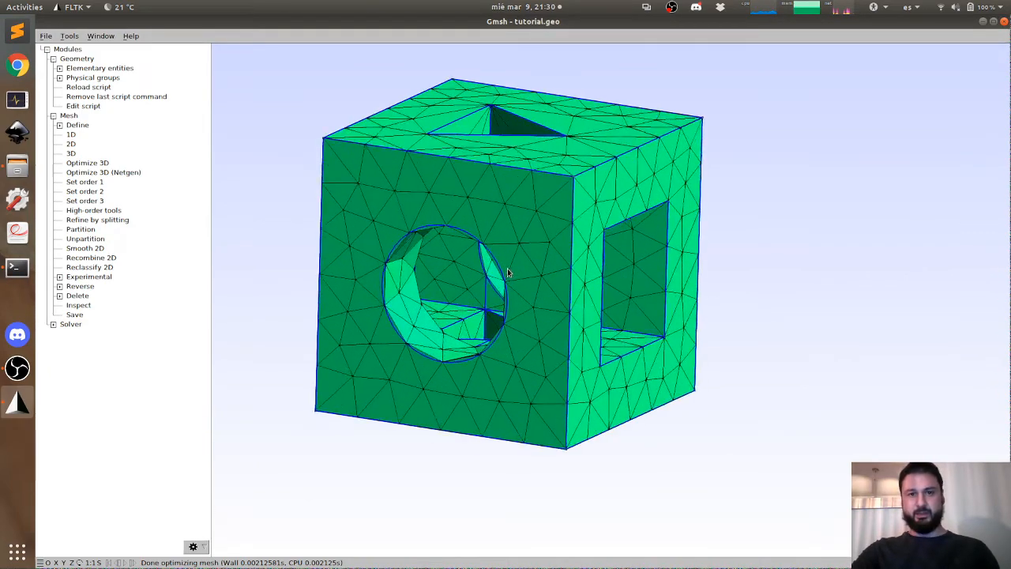
pyautogui.moveTo(498, 288); pyautogui.dragTo(641, 267)
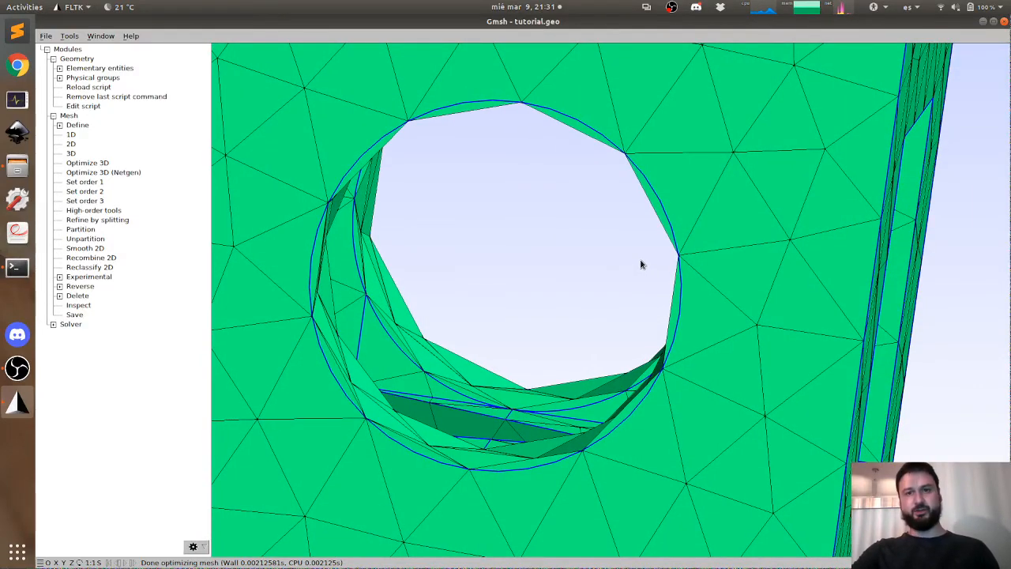
pyautogui.moveTo(684, 235); pyautogui.dragTo(586, 268)
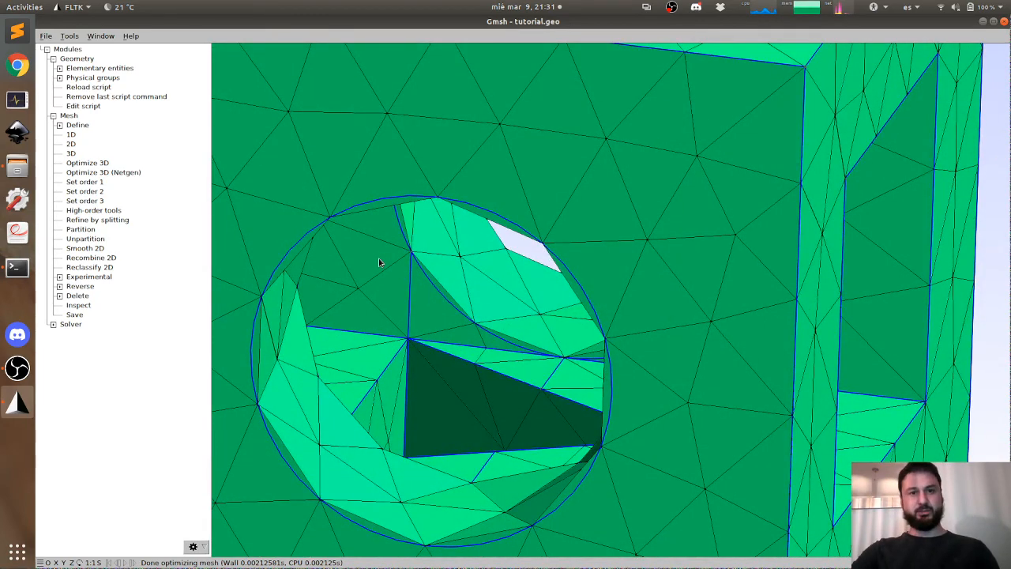
# Step: Set the global mesh size factor to 0.5 and regenerate the 3D mesh of the cube with its cut-outs
pyautogui.rightClick(221, 235)
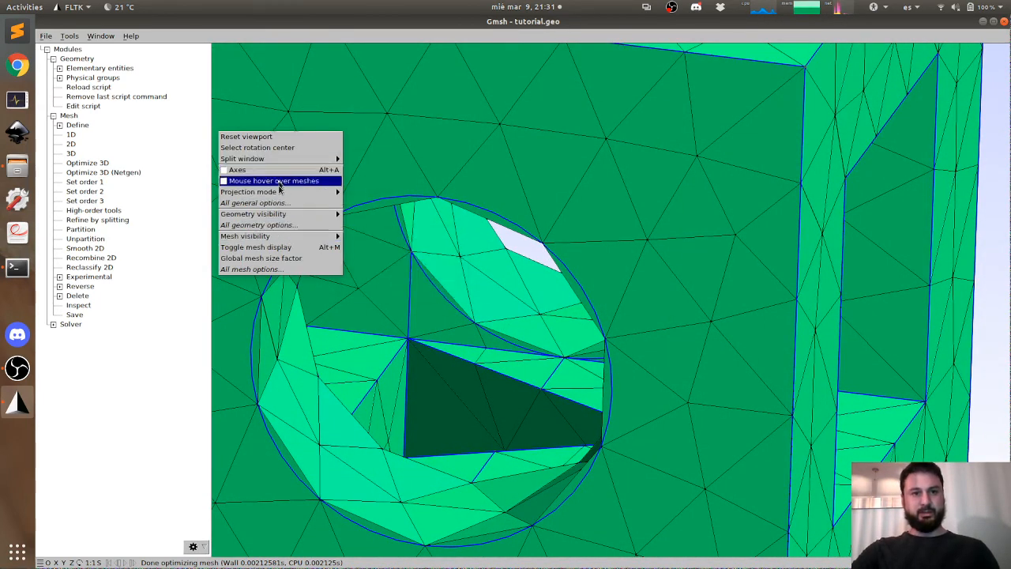
pyautogui.moveTo(265, 236)
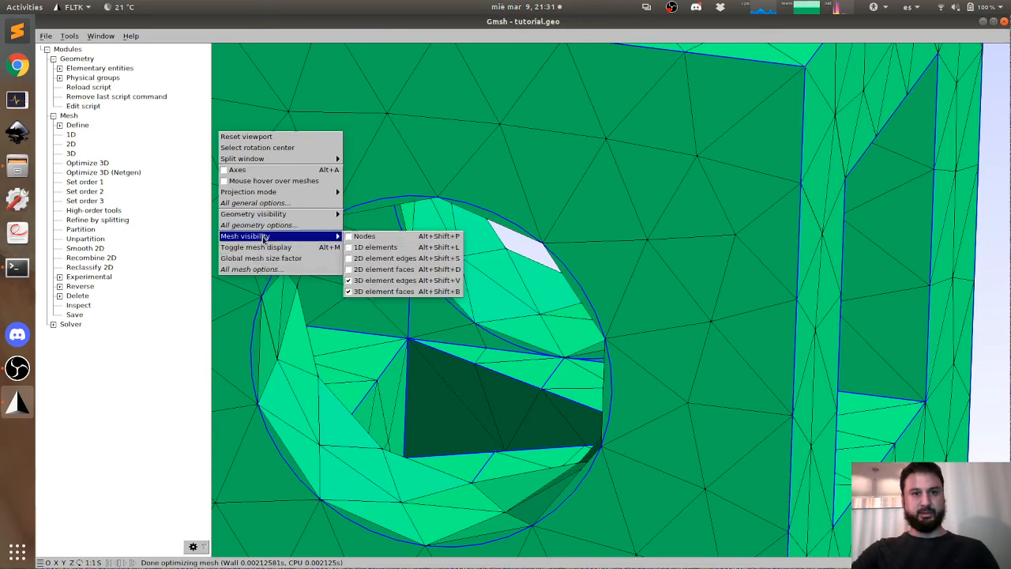
pyautogui.moveTo(264, 217)
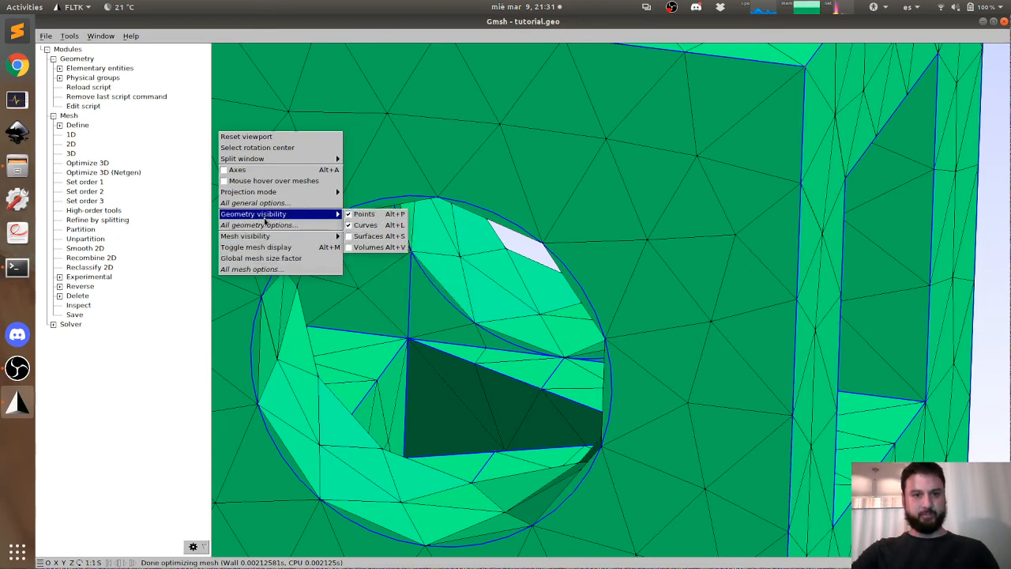
pyautogui.click(268, 259)
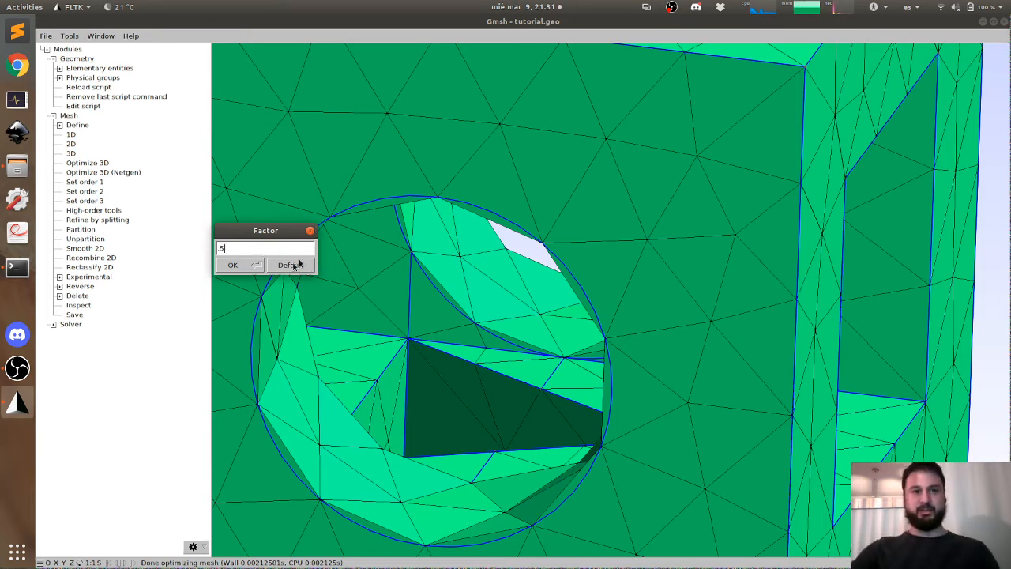
pyautogui.write('5')
pyautogui.click(242, 266)
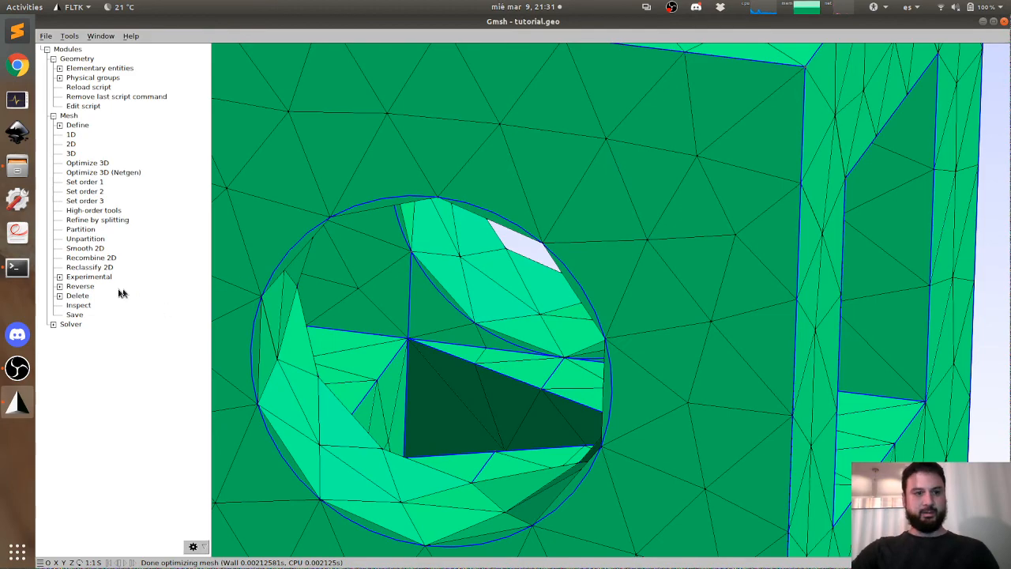
pyautogui.click(71, 153)
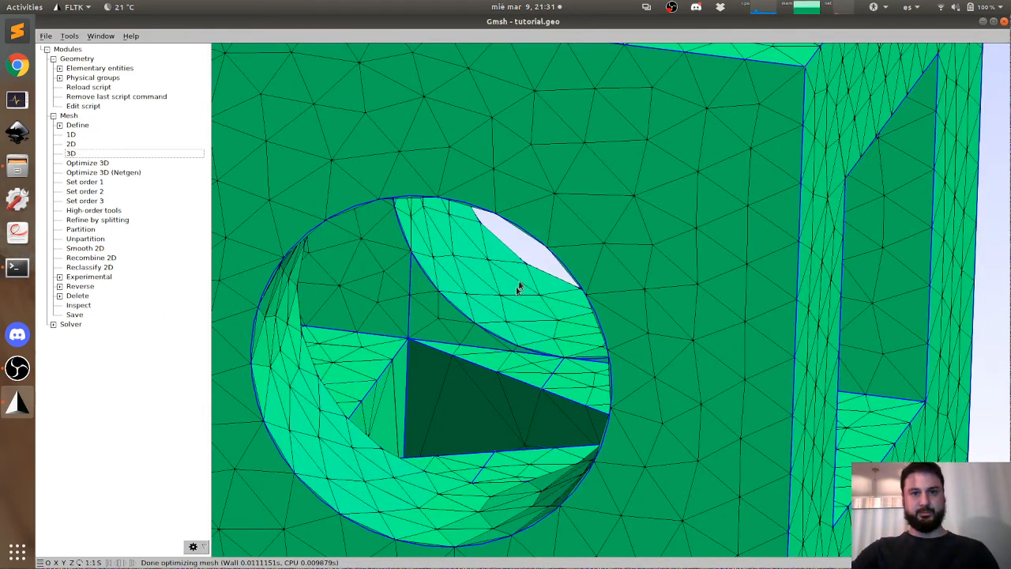
pyautogui.moveTo(519, 286); pyautogui.dragTo(595, 320)
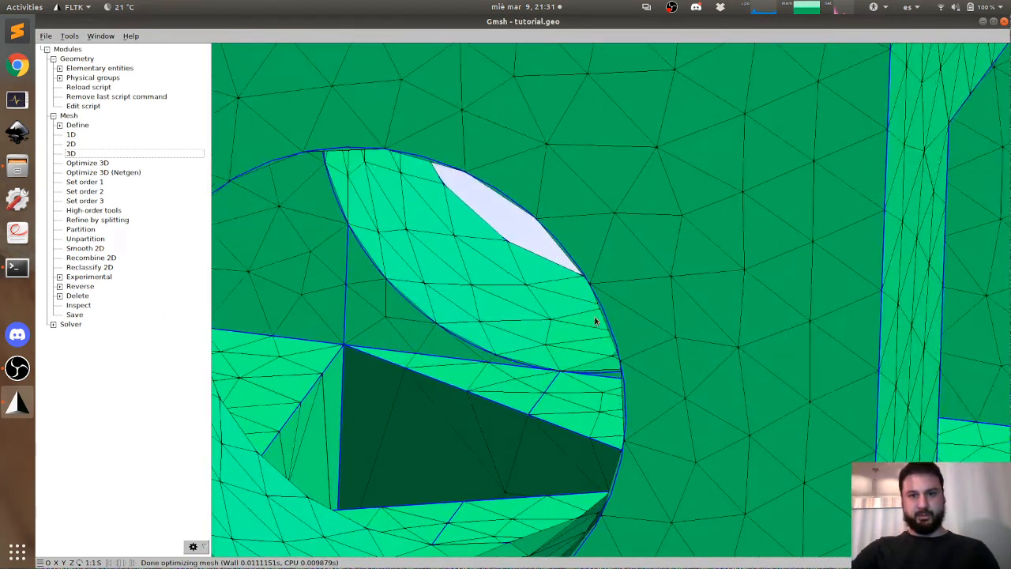
pyautogui.scroll(5, 596, 319)
pyautogui.scroll(-15, 607, 329)
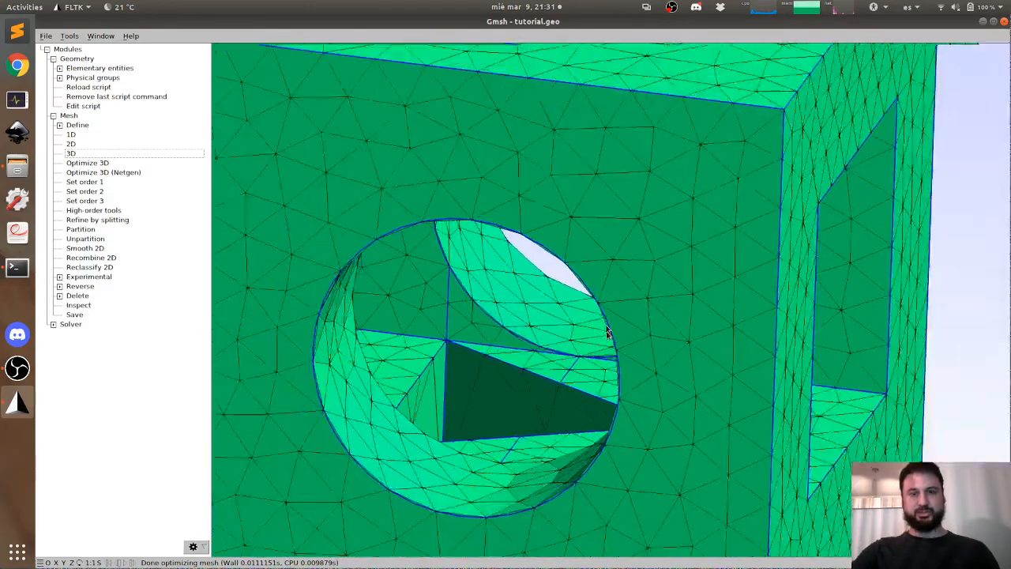
pyautogui.scroll(-6, 607, 330)
pyautogui.moveTo(630, 298); pyautogui.dragTo(512, 329)
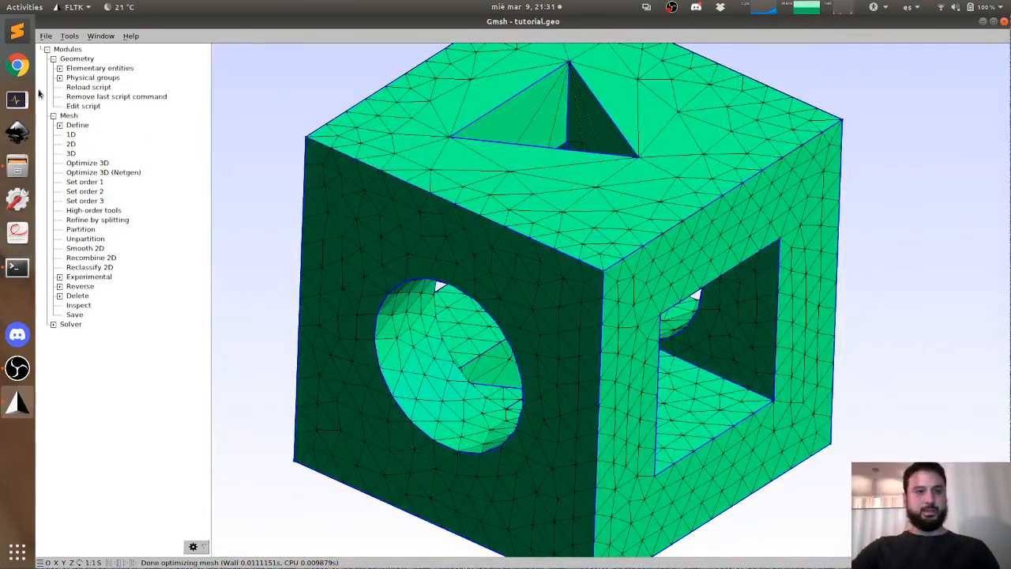
pyautogui.click(45, 37)
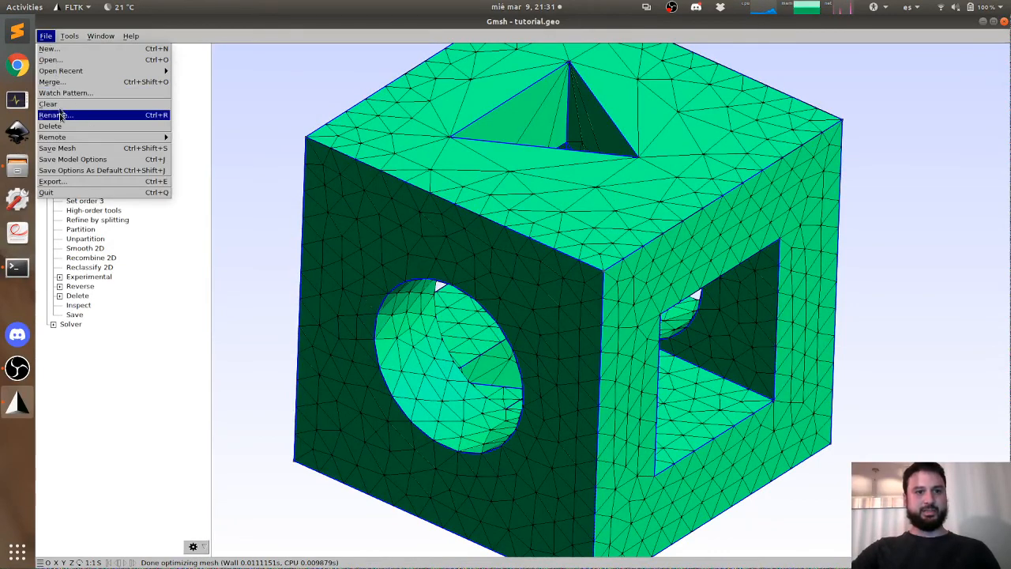
pyautogui.click(62, 182)
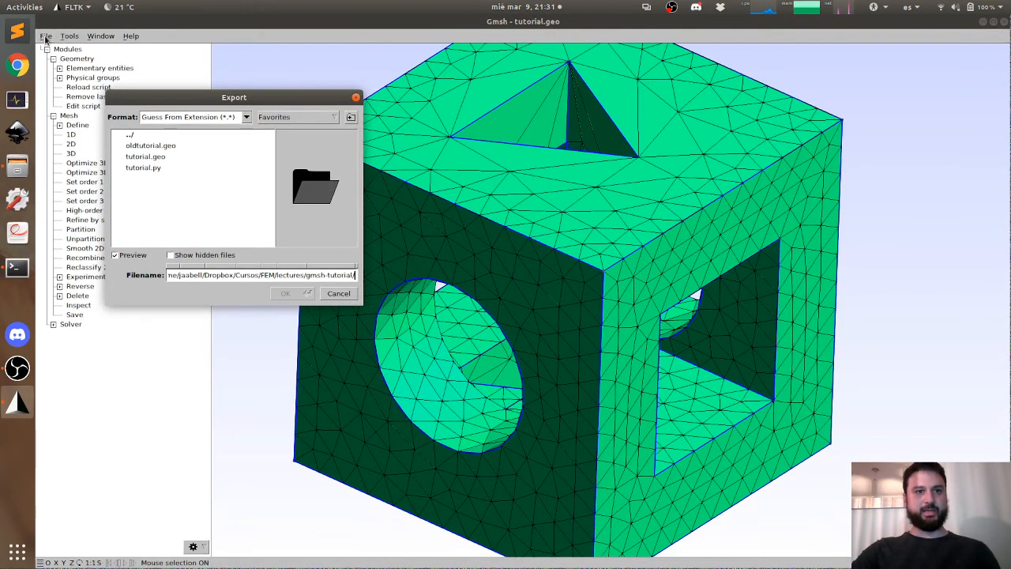
pyautogui.click(355, 97)
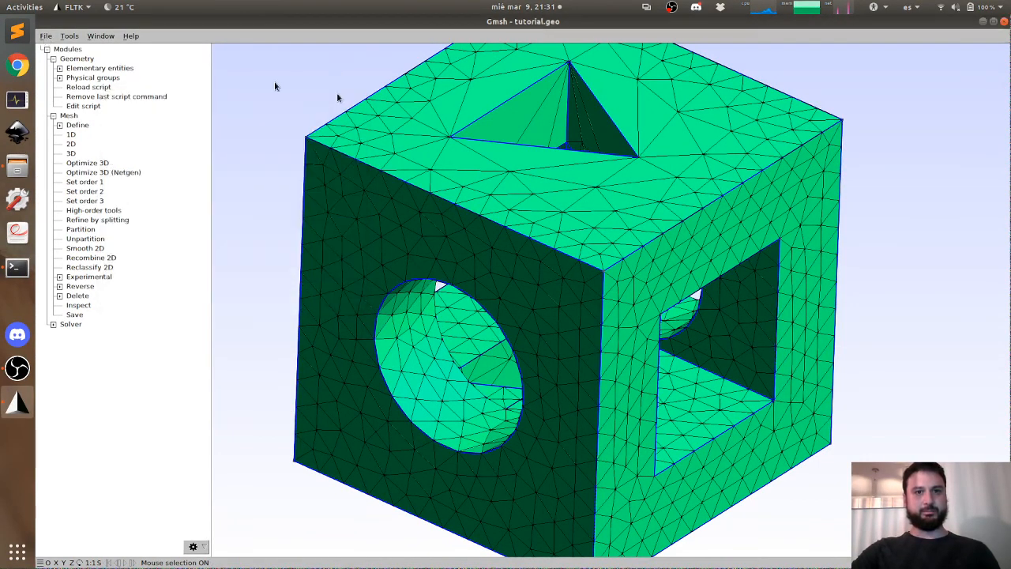
# Step: Save the refined cube mesh to tutorial.msh
pyautogui.click(47, 37)
pyautogui.click(55, 147)
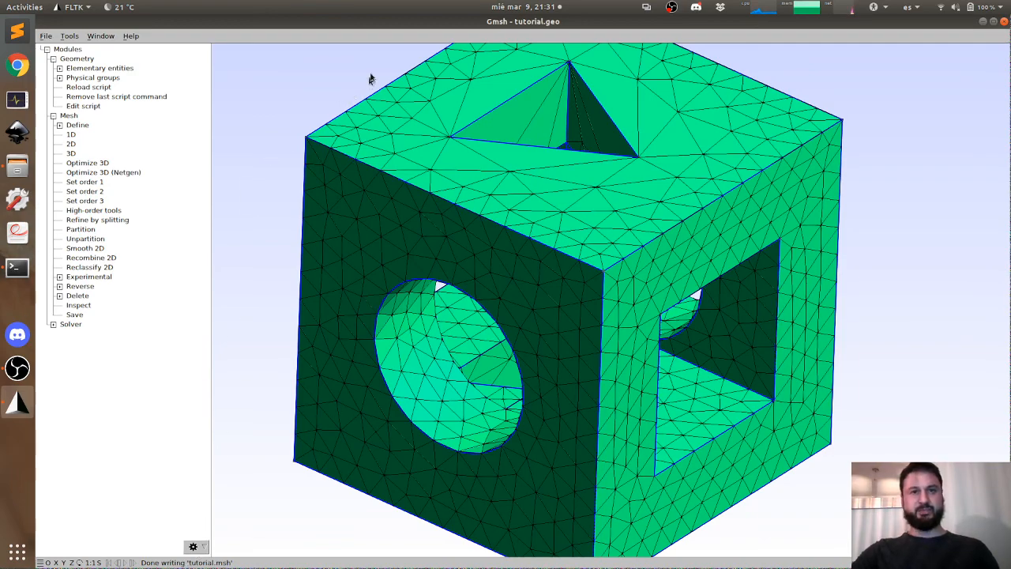
# Step: Open tutorial.msh from the gmsh-tutorial folder in the text editor, examine its mesh data, then close it and return to Gmsh
pyautogui.moveTo(384, 22); pyautogui.dragTo(584, 231)
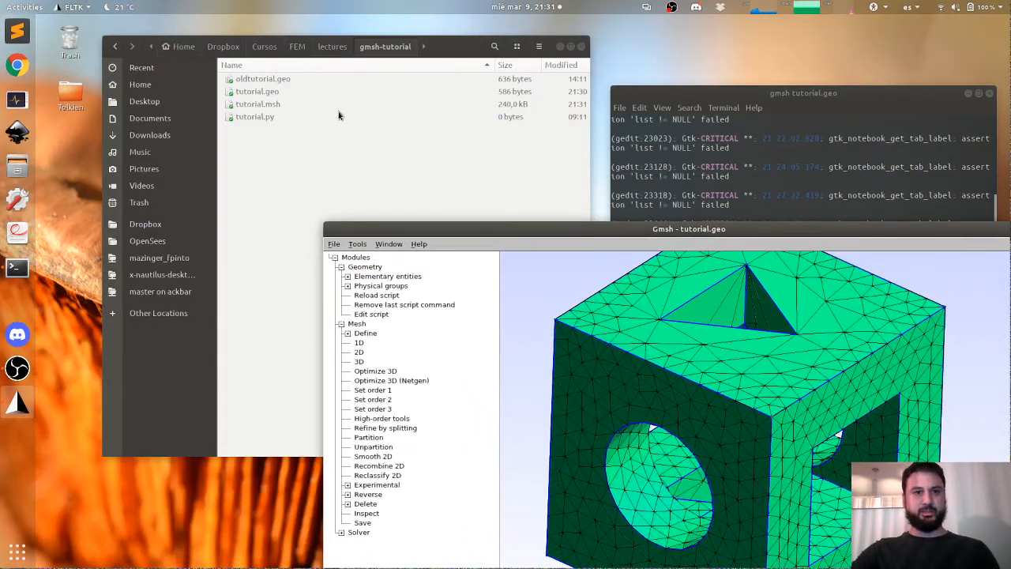
pyautogui.doubleClick(277, 103)
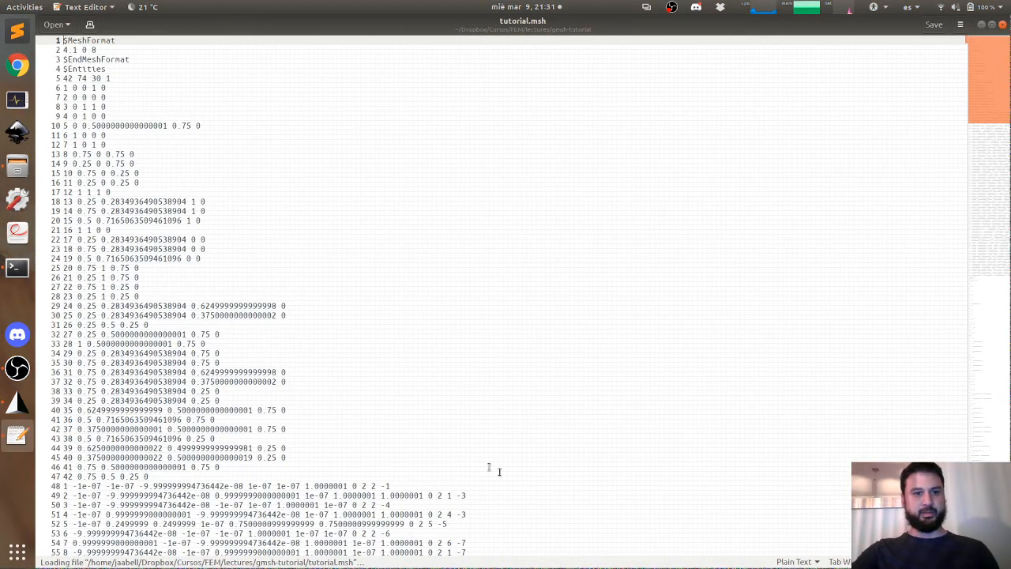
pyautogui.moveTo(500, 472); pyautogui.dragTo(406, 259)
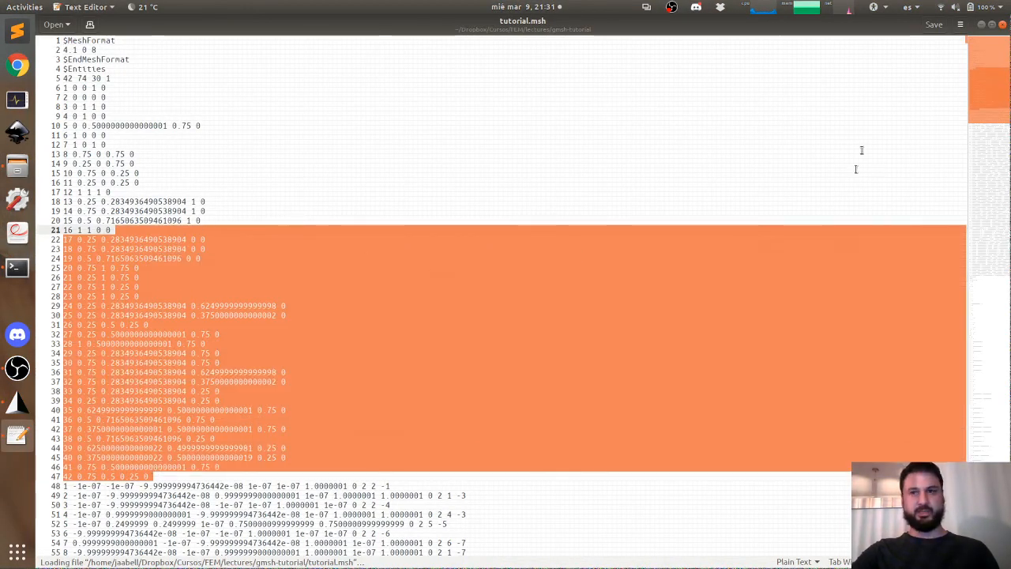
pyautogui.moveTo(1004, 106); pyautogui.dragTo(948, 63)
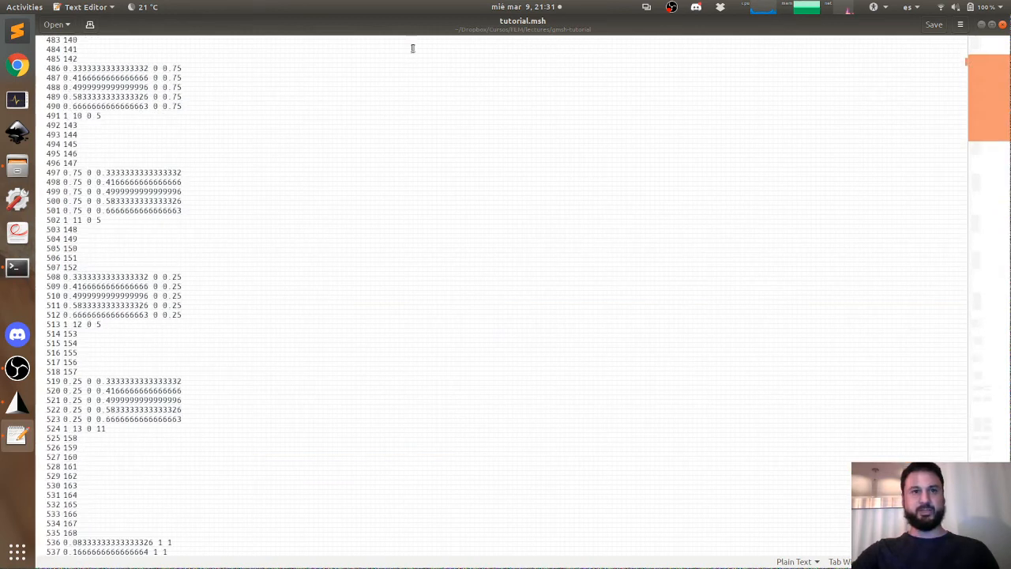
pyautogui.click(1002, 25)
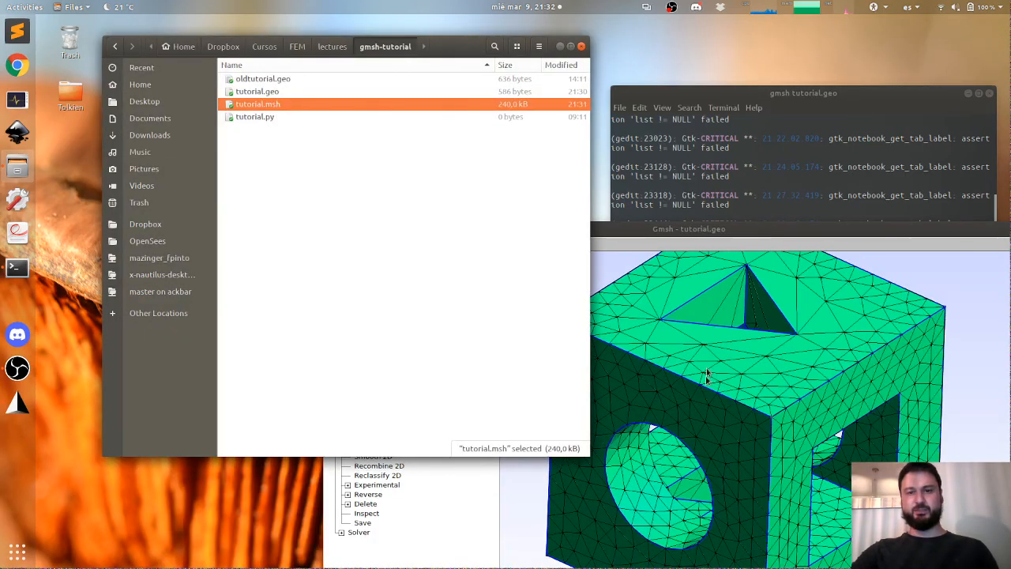
pyautogui.moveTo(680, 230); pyautogui.dragTo(528, 87)
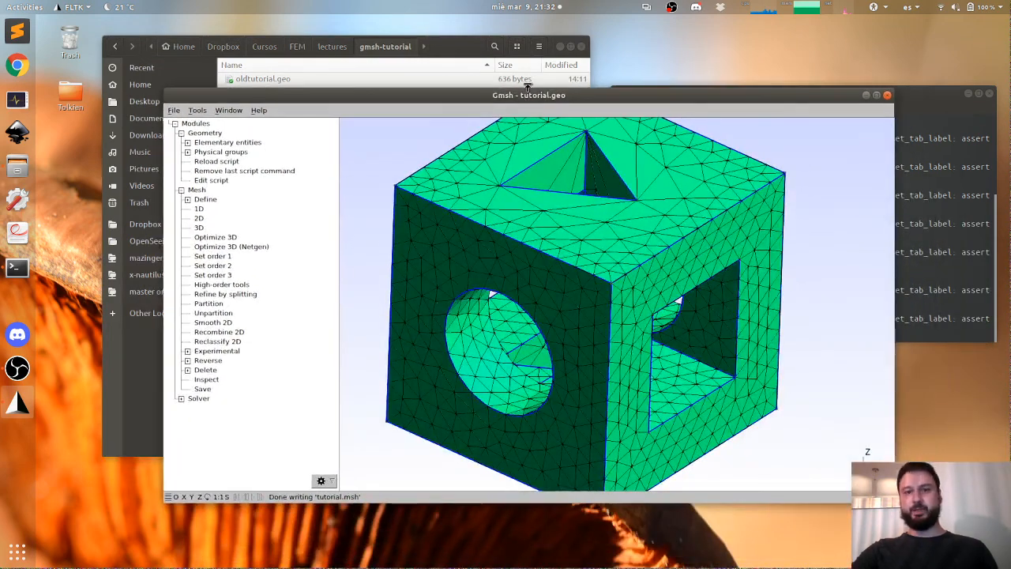